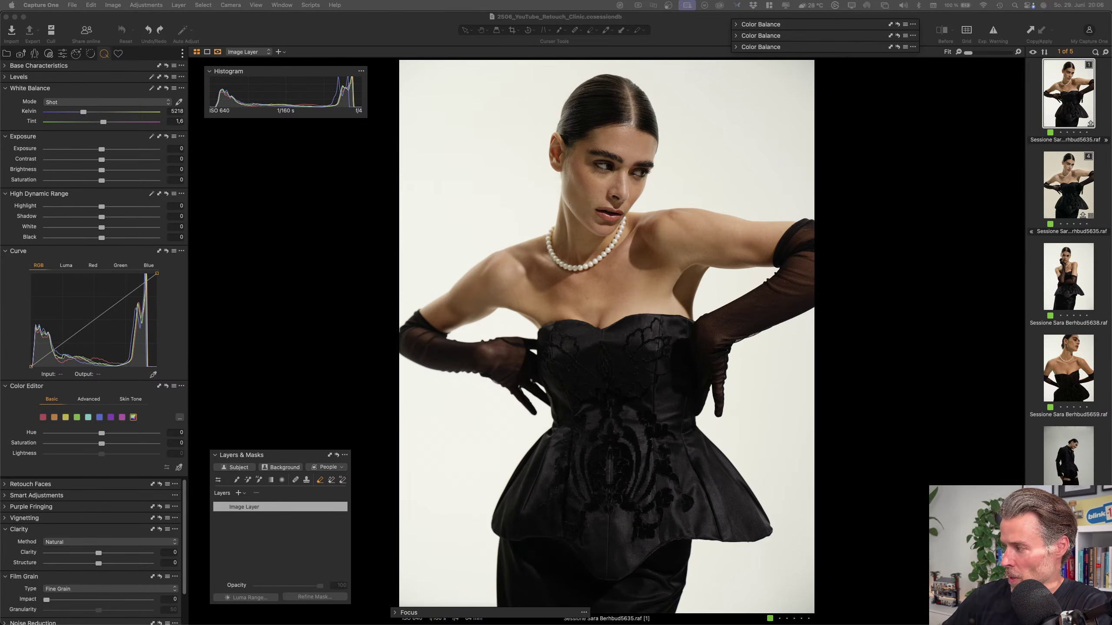
Switch to Safari and browse the photographer's portfolio home page for fashion images with a reference look
key(super+Tab)
key(super+Tab)
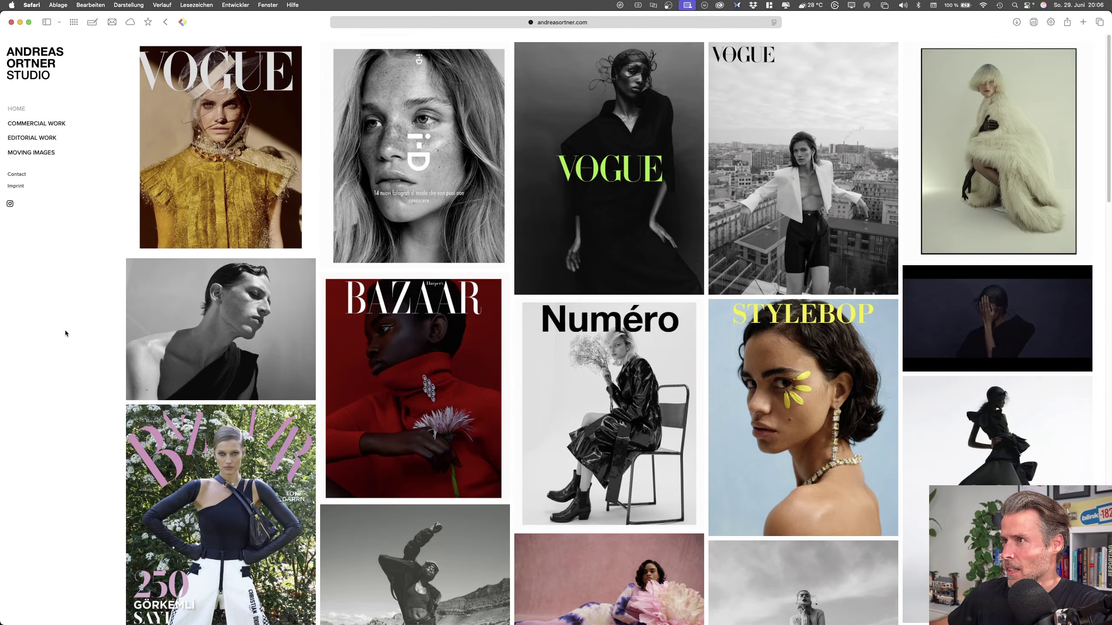
scroll(65, 333, down, 5)
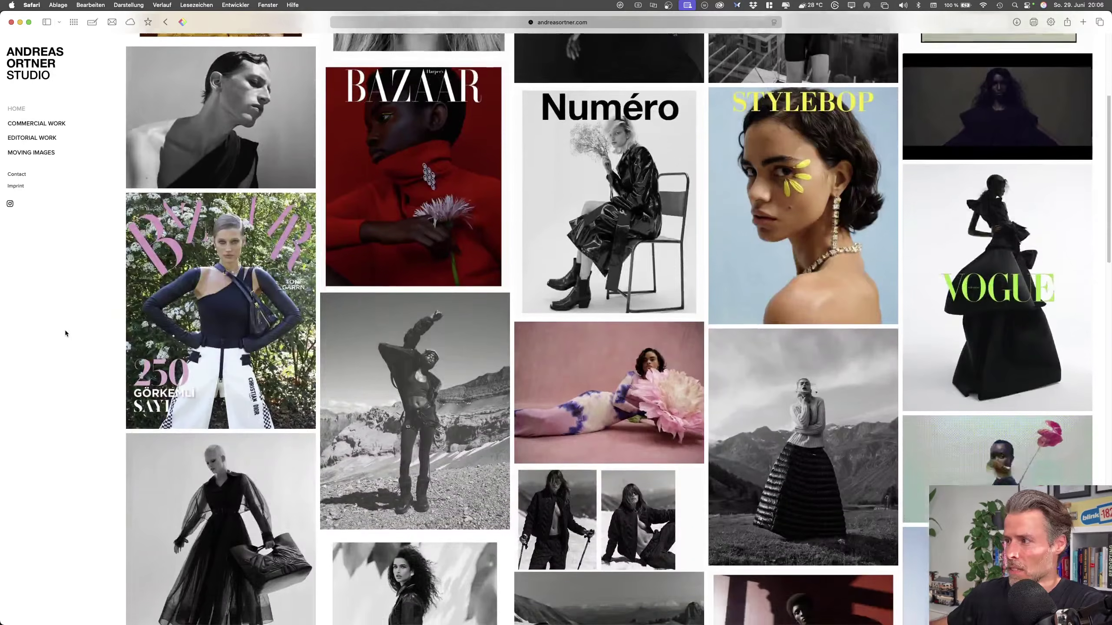
scroll(65, 333, down, 6)
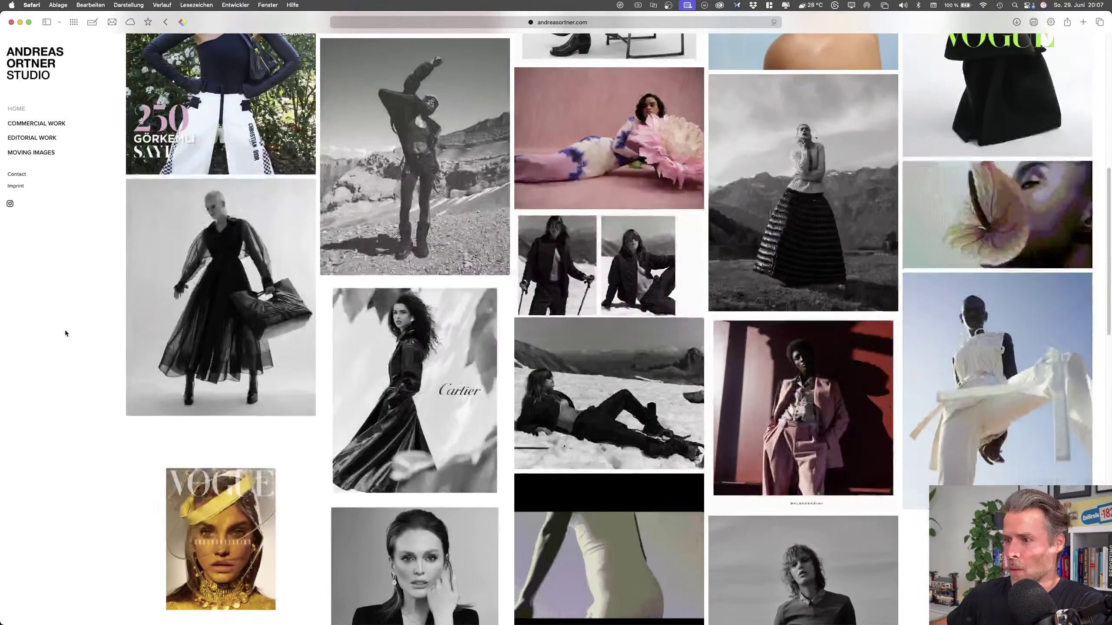
scroll(65, 333, down, 4)
scroll(65, 333, down, 7)
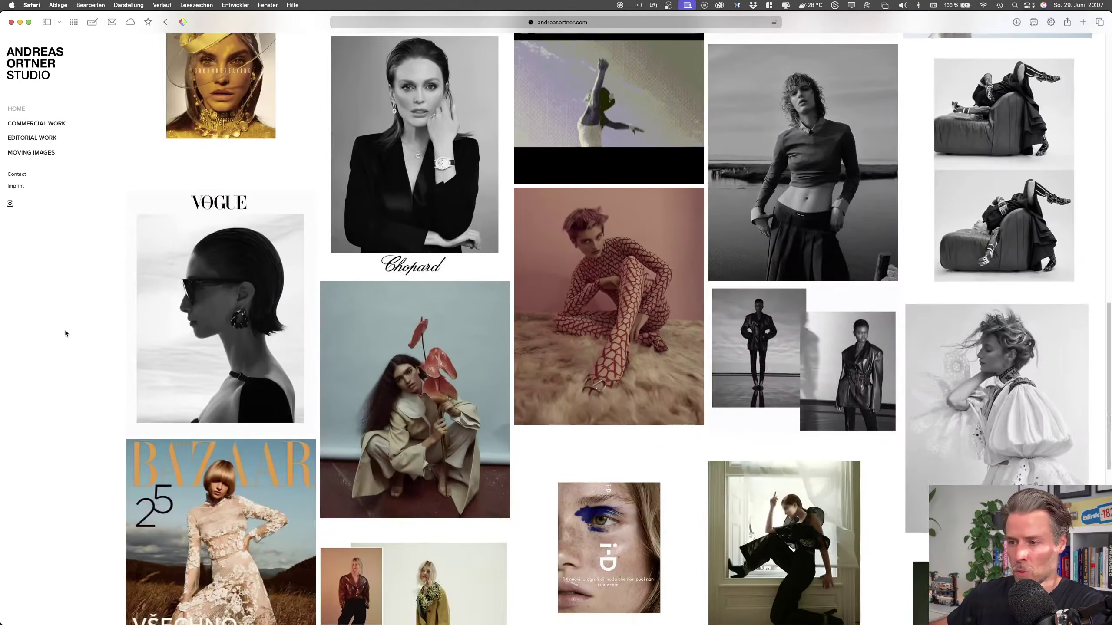
scroll(65, 333, down, 3)
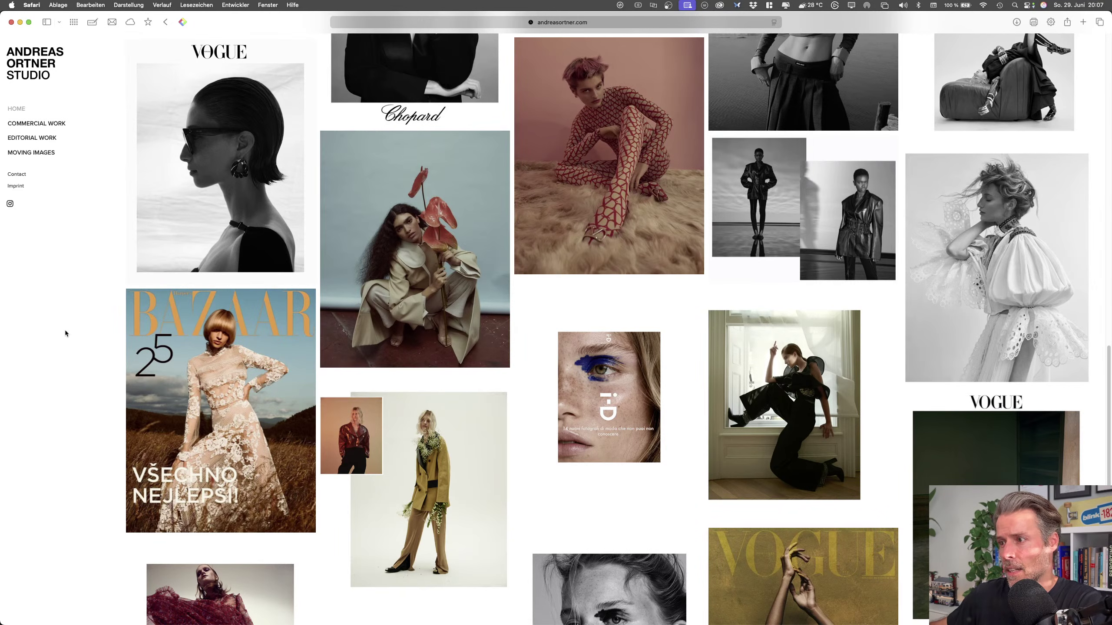
Compare the portfolio with the portrait in Capture One and open the full-size photo of the model in the mustard blazer with white flowers
key(super+Tab)
key(super+Tab)
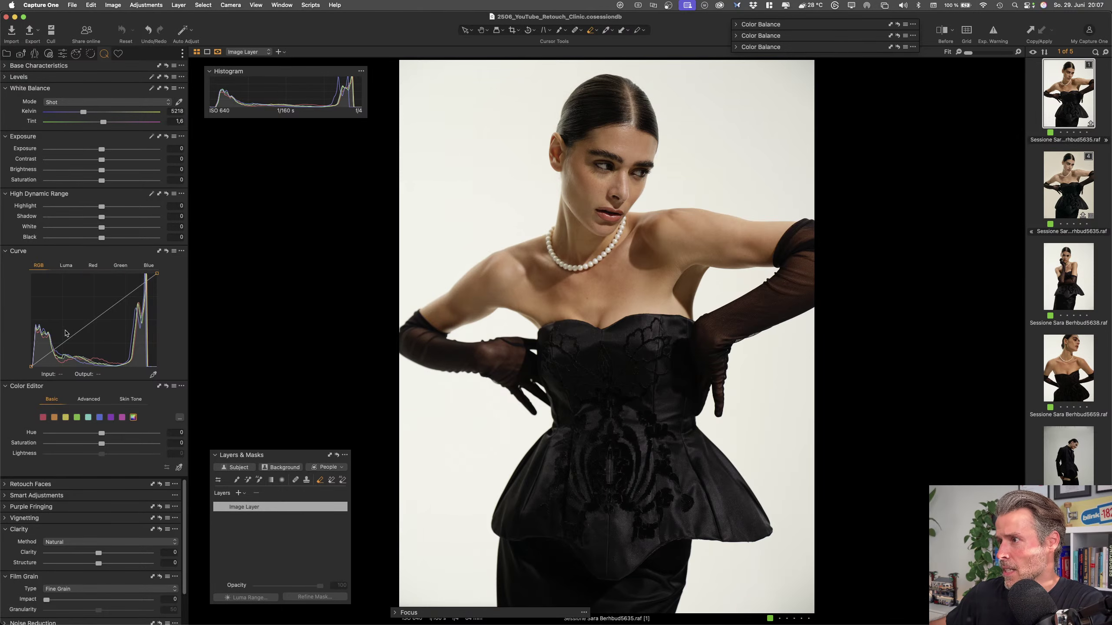
key(super+Tab)
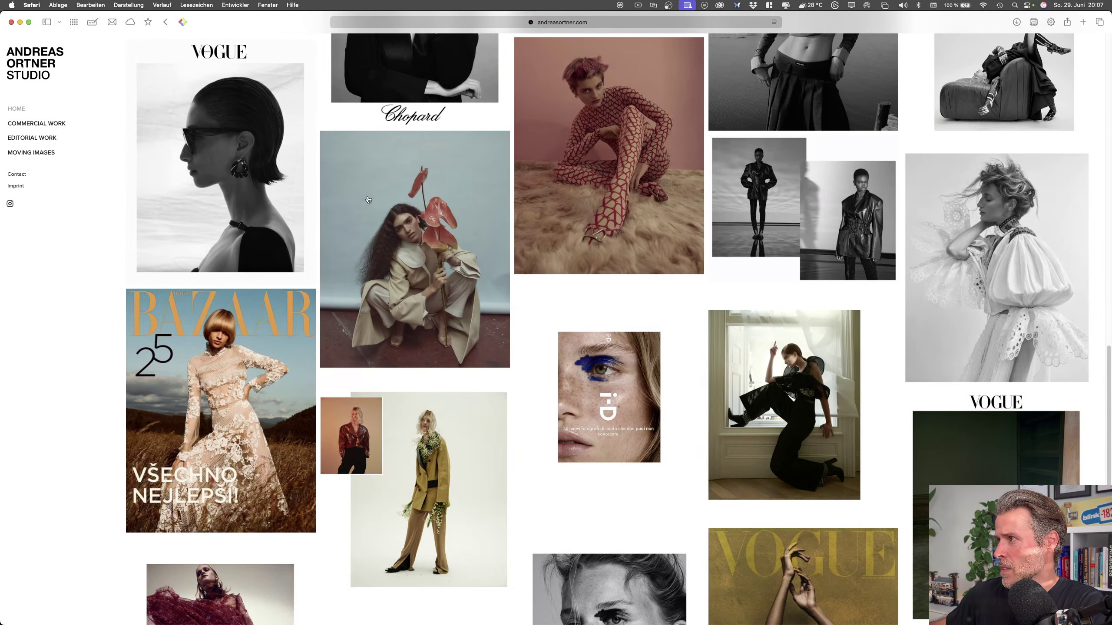
scroll(372, 236, down, 5)
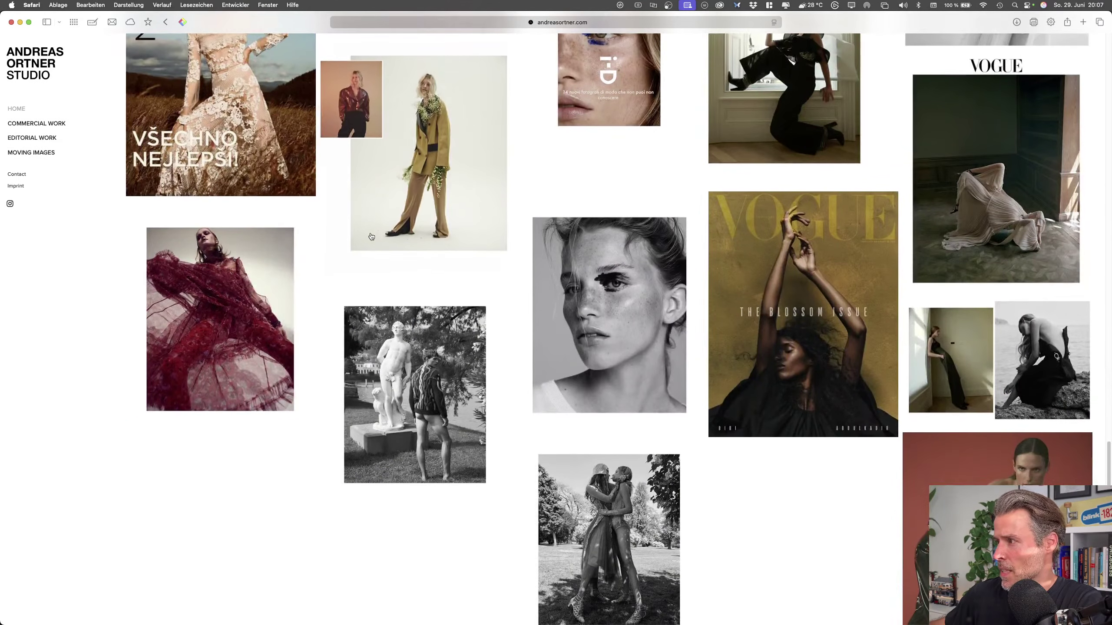
scroll(371, 236, up, 6)
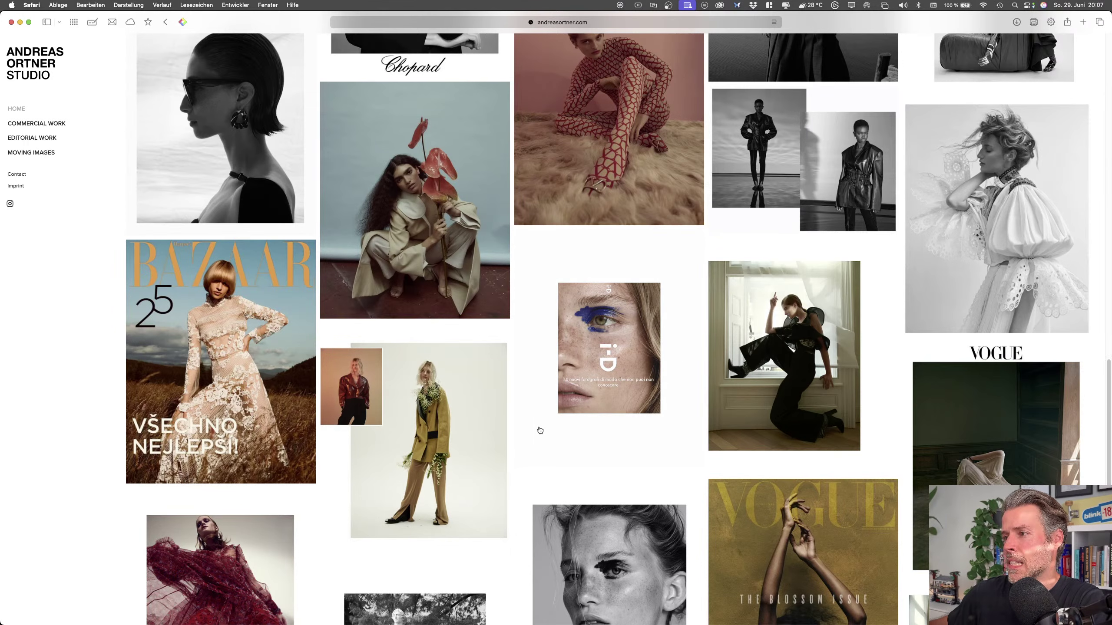
click(481, 447)
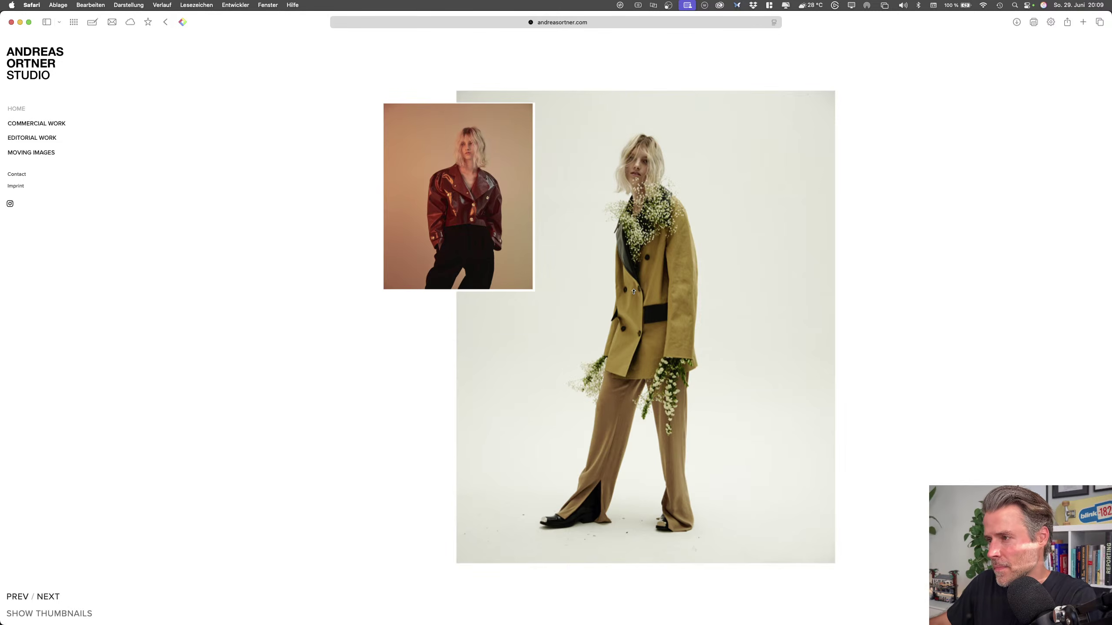
Switch to Capture One and compare the unedited portrait variant with its graded variant 4, including its layers
key(super+Tab)
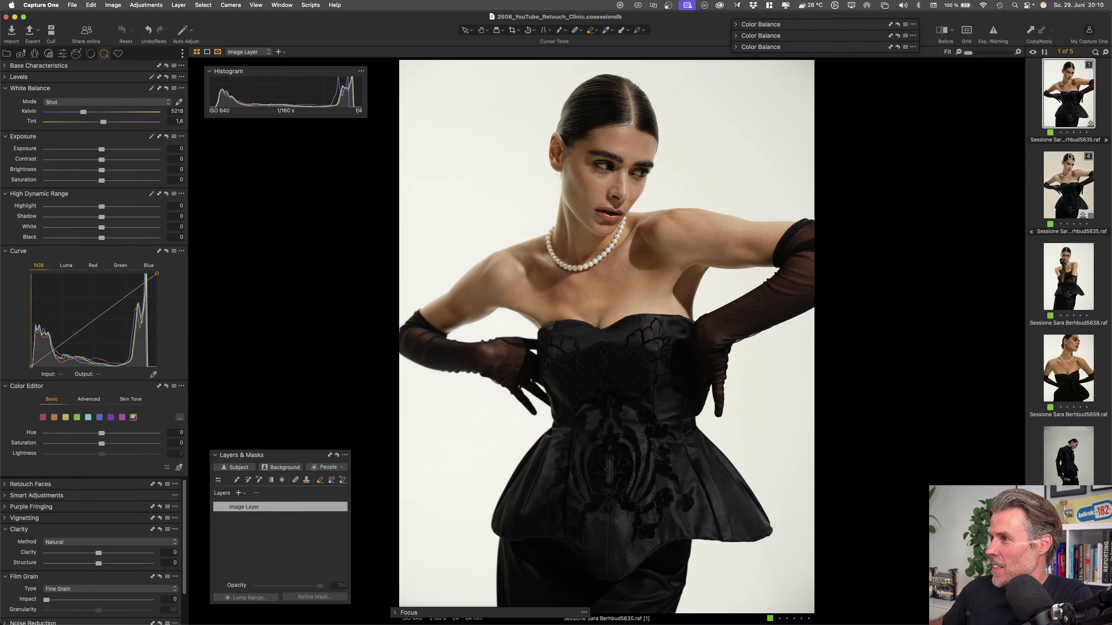
click(1063, 184)
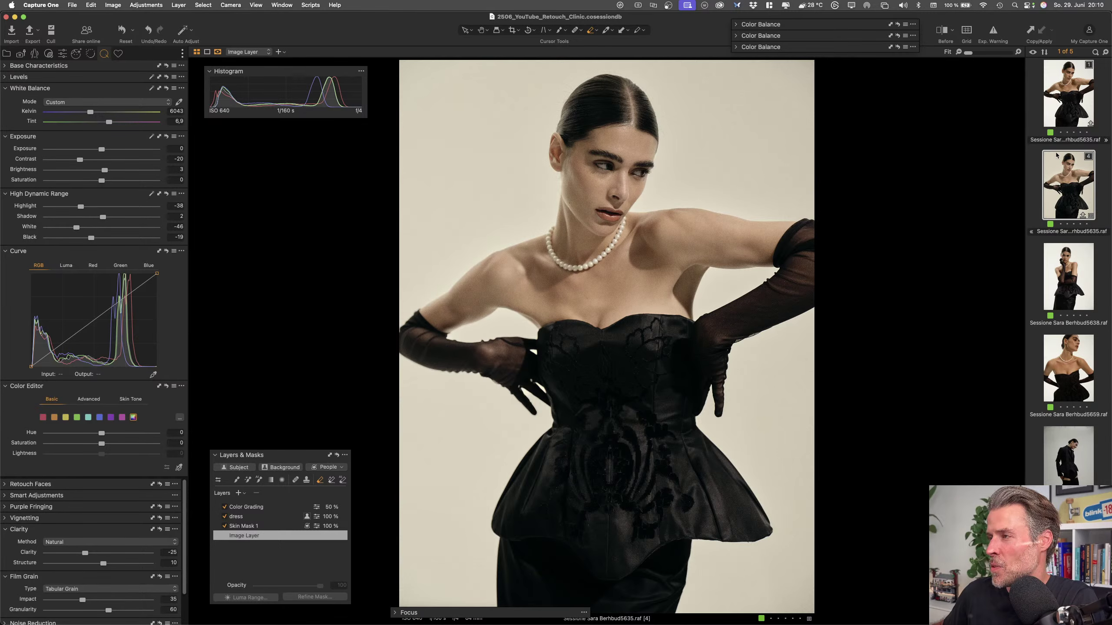
click(1064, 109)
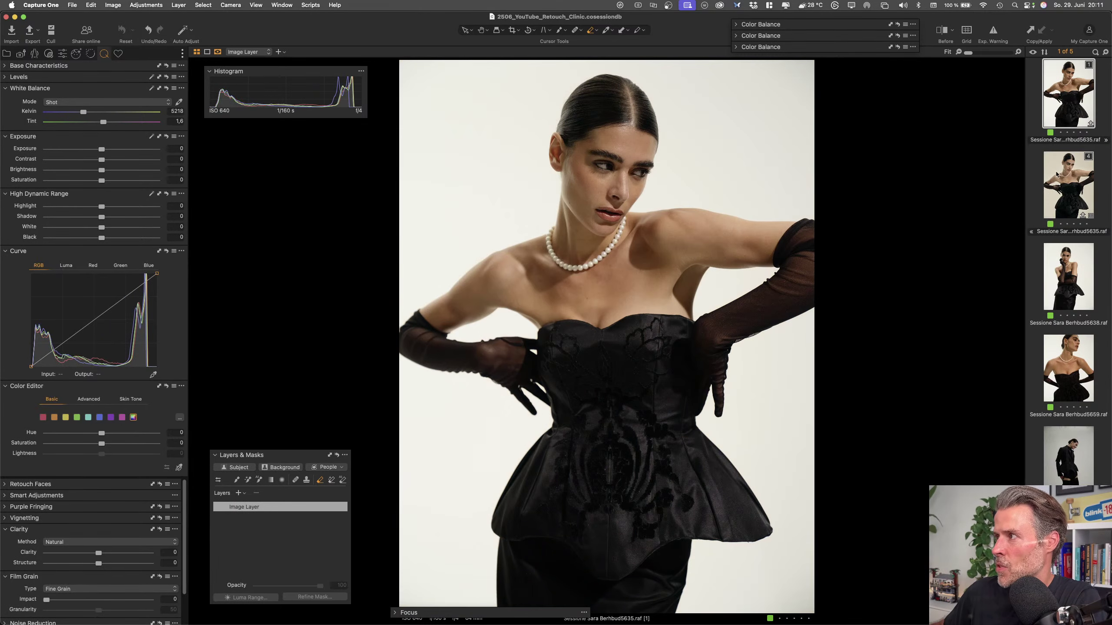
click(1055, 176)
click(1060, 116)
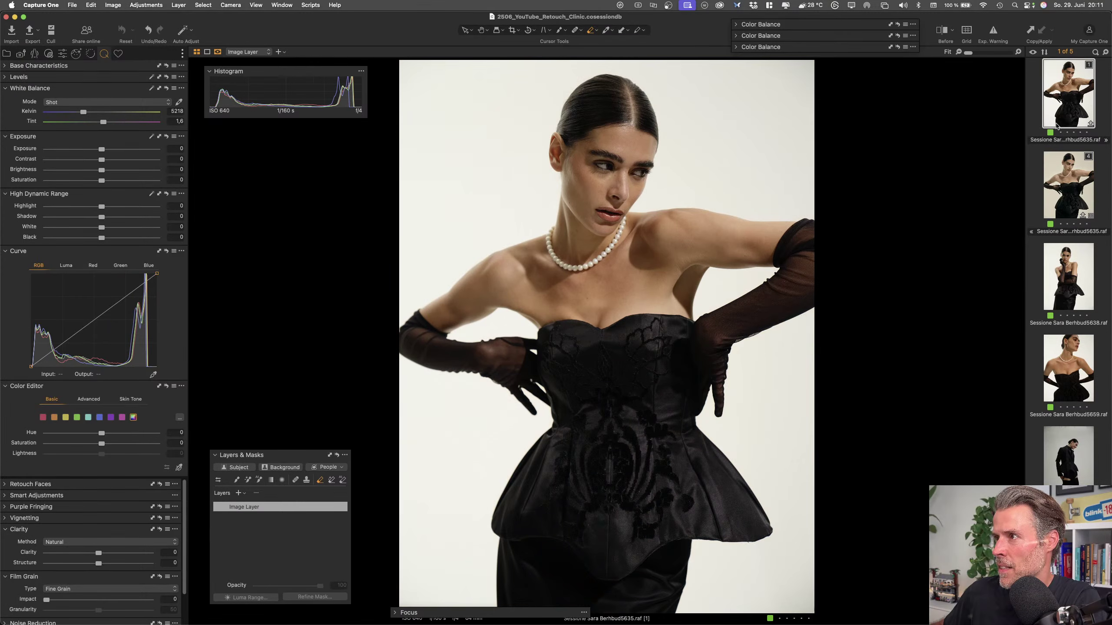
click(1056, 167)
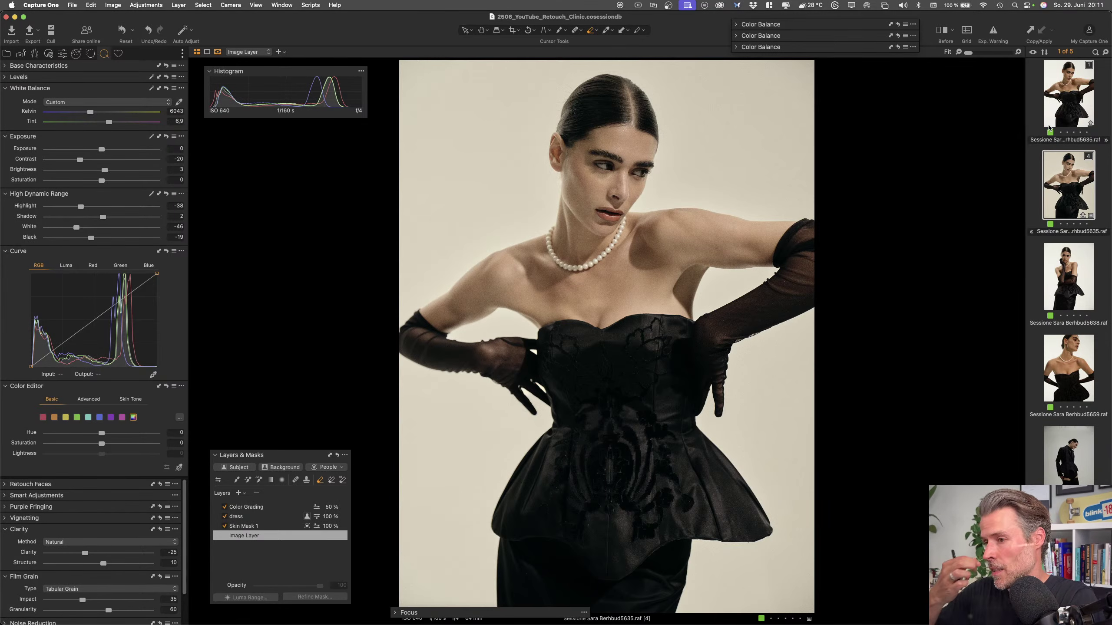
click(1061, 93)
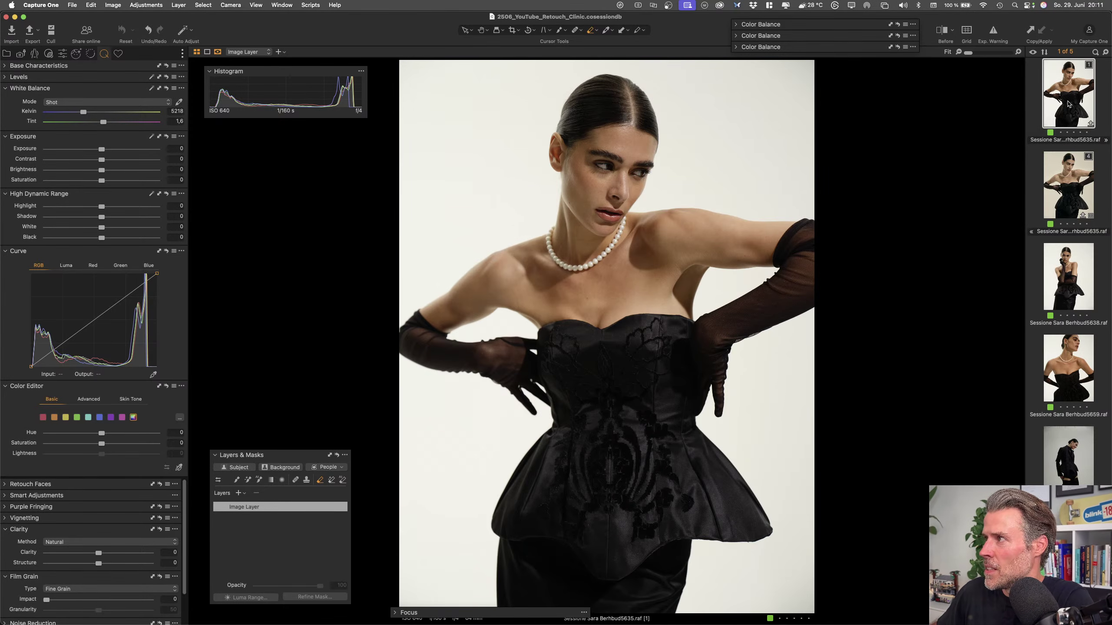
click(1057, 172)
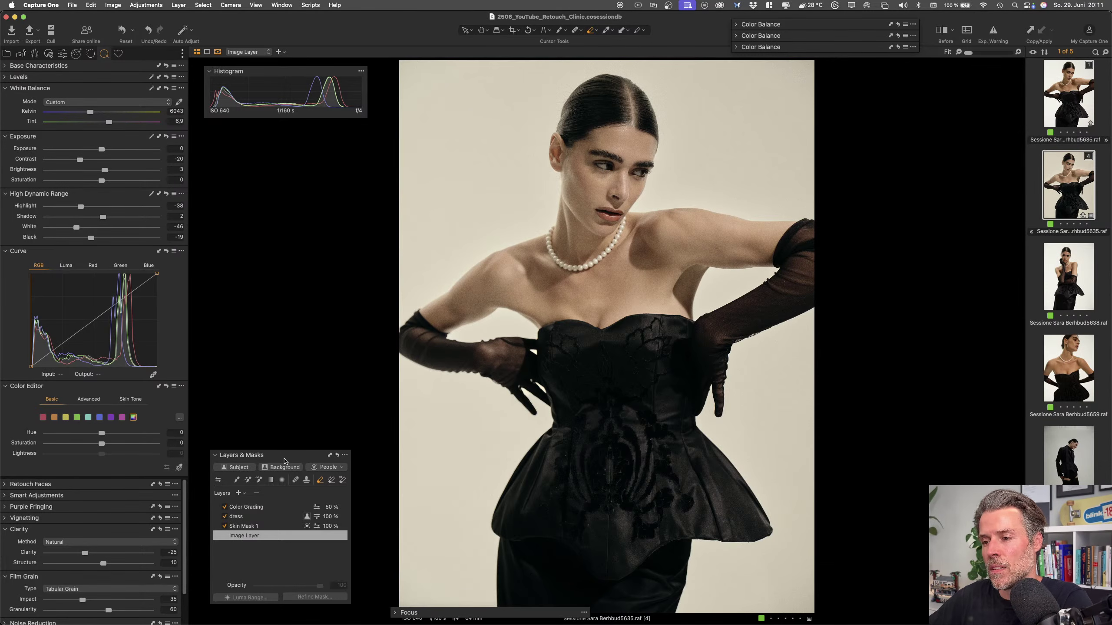
click(282, 457)
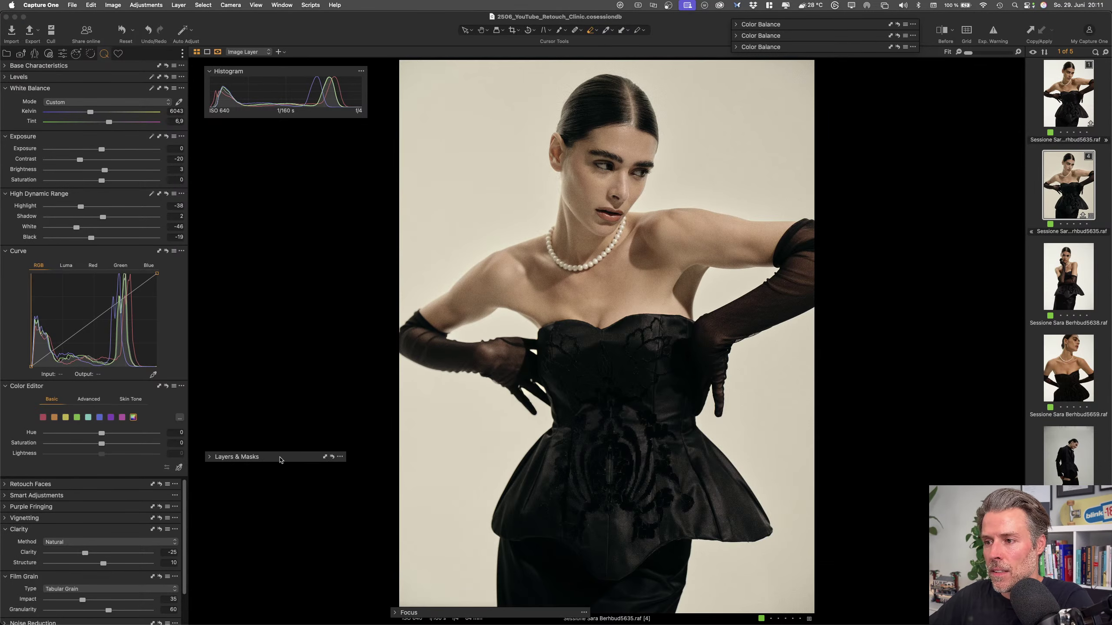
click(280, 458)
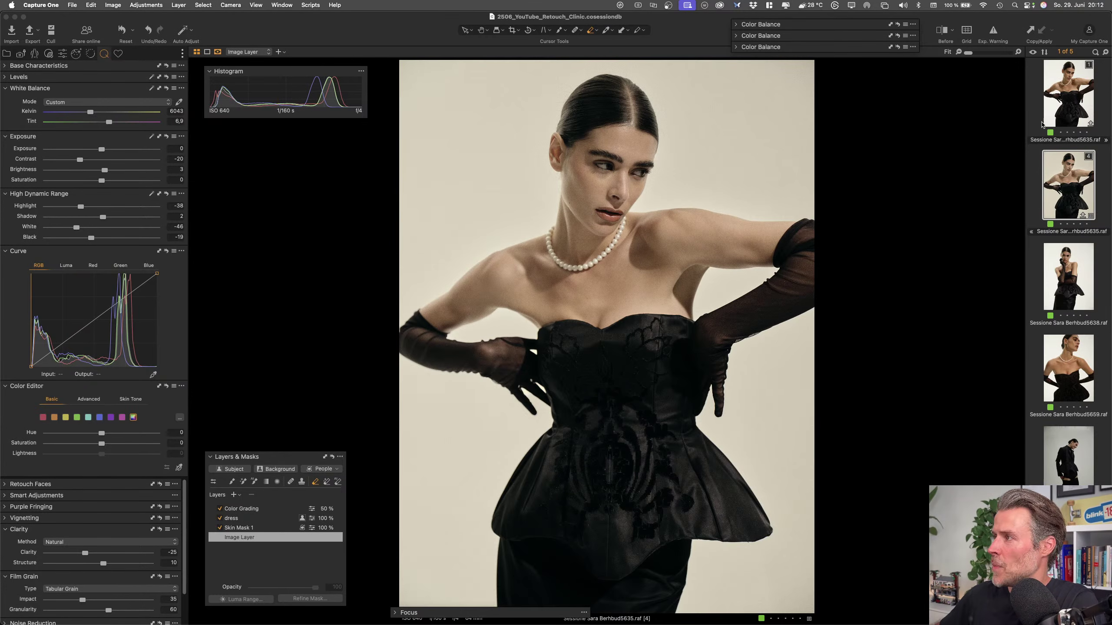
On the unedited first portrait variant, set Contrast to -20 and Brightness to 3
click(1069, 107)
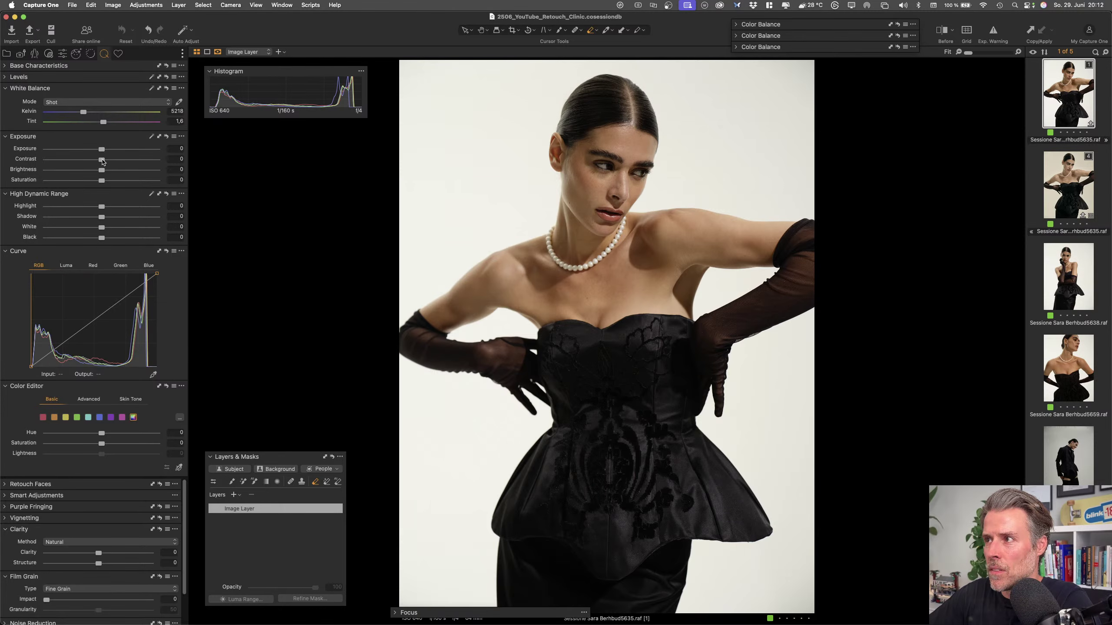
drag(102, 161, 80, 160)
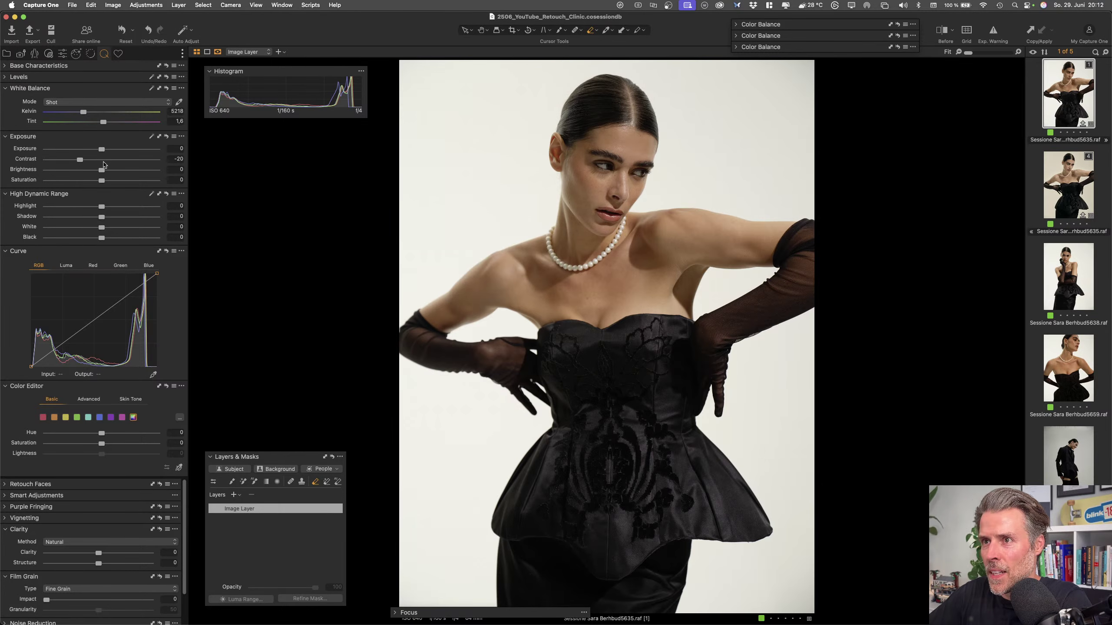
drag(104, 172, 108, 174)
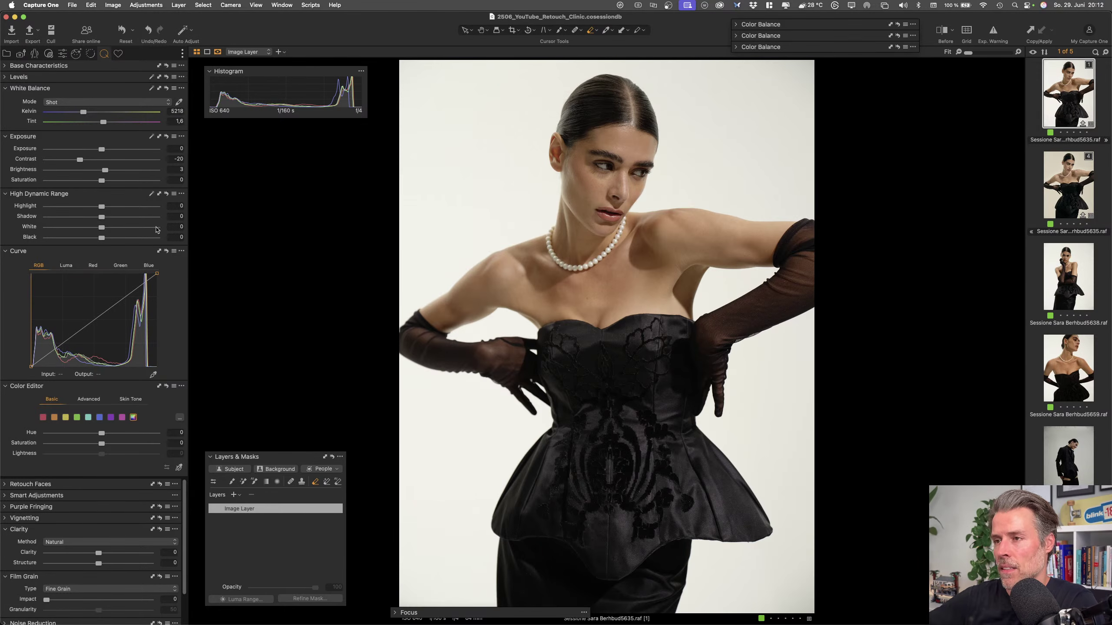
Check the Safari reference photo, set the portrait's High Dynamic Range Highlight to -38 and White to -45, and compare before and after
key(super+Tab)
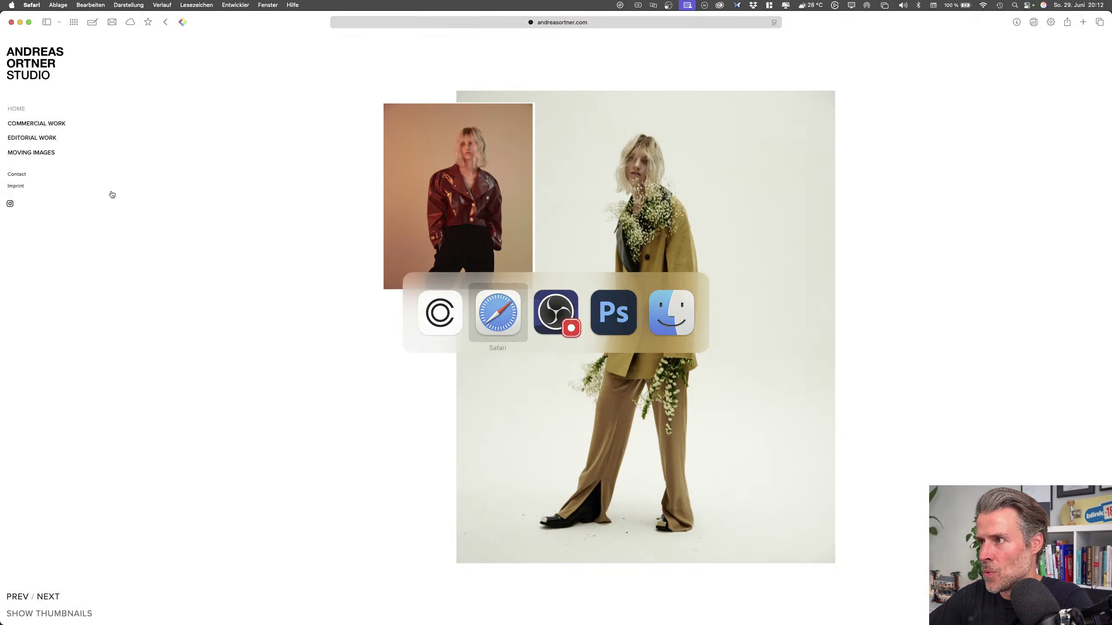
key(super+Tab)
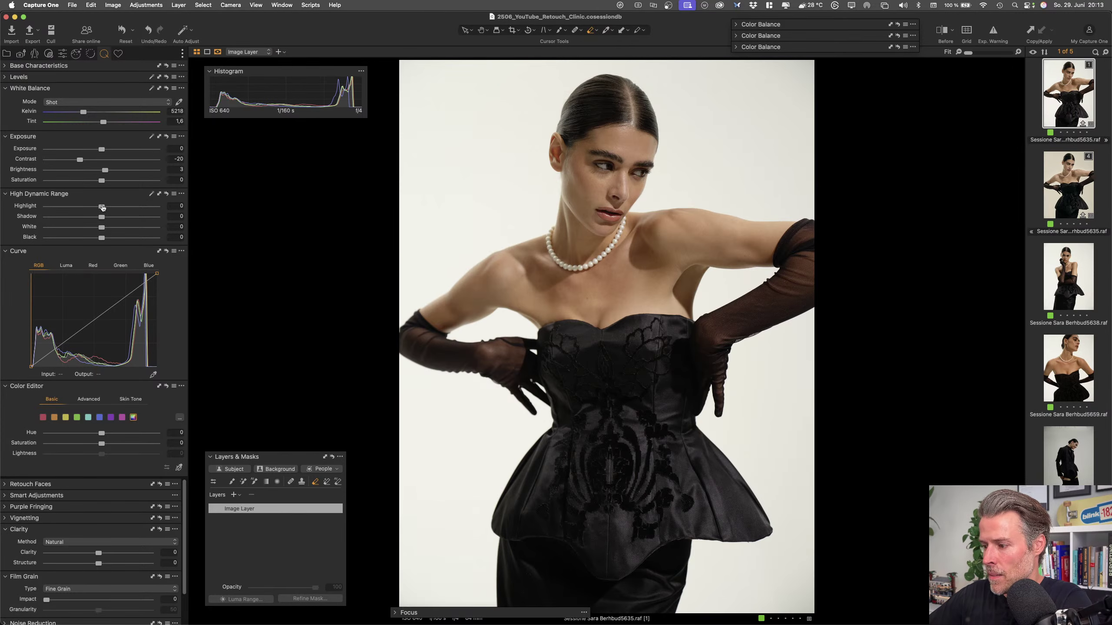
drag(104, 207, 82, 209)
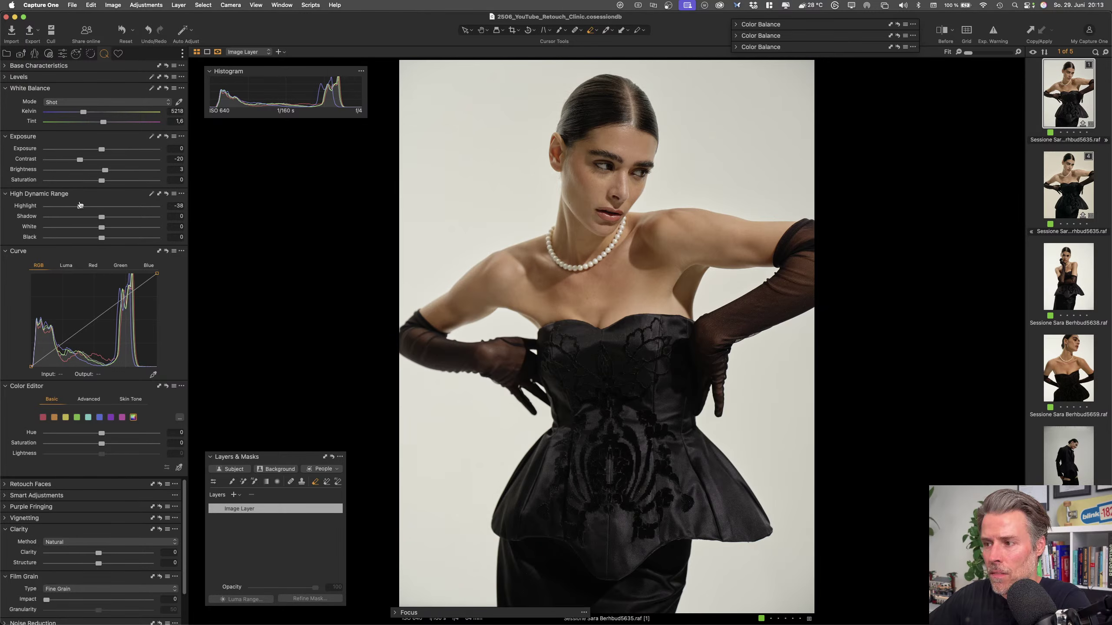
click(102, 229)
drag(101, 229, 75, 231)
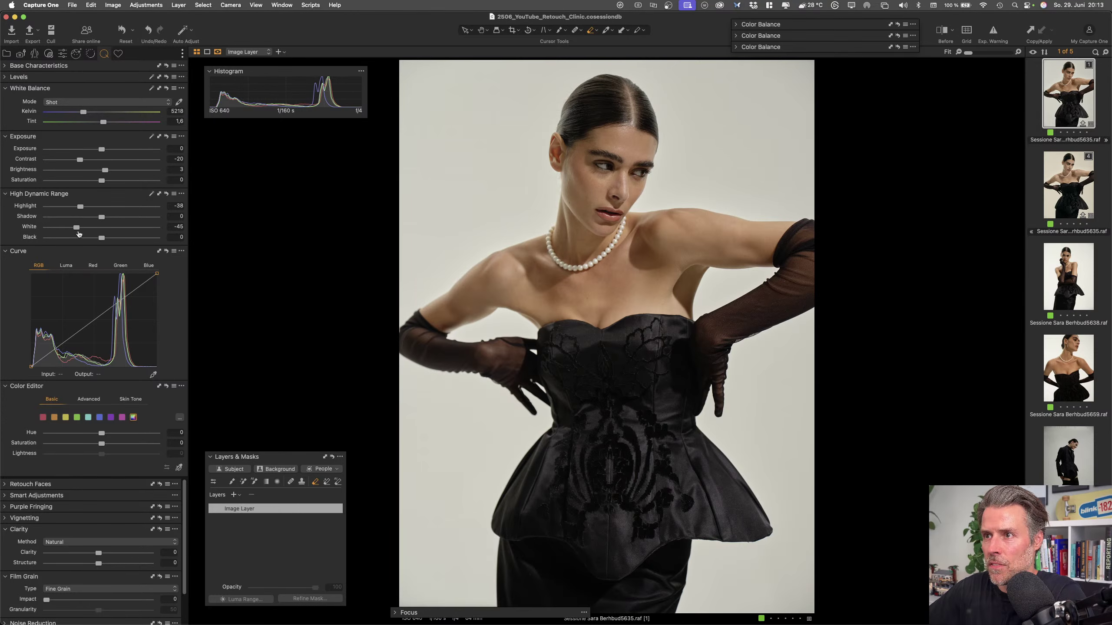
click(167, 194)
click(167, 194)
click(167, 195)
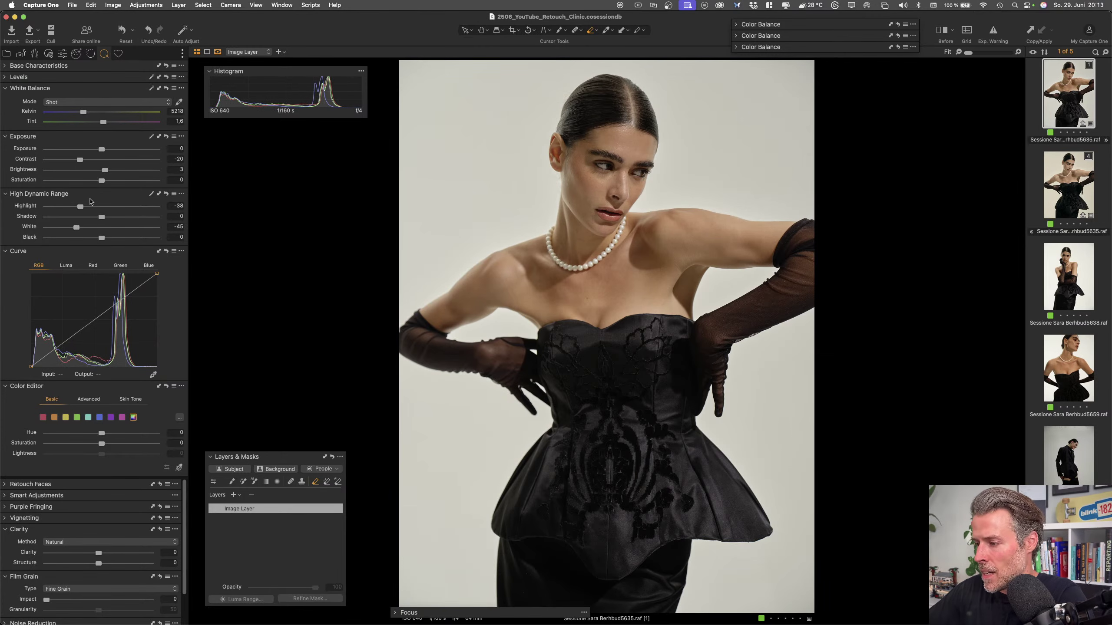
Set the High Dynamic Range Shadow to 3 and Black to -21, and compare the image with and without these adjustments
drag(103, 219, 105, 220)
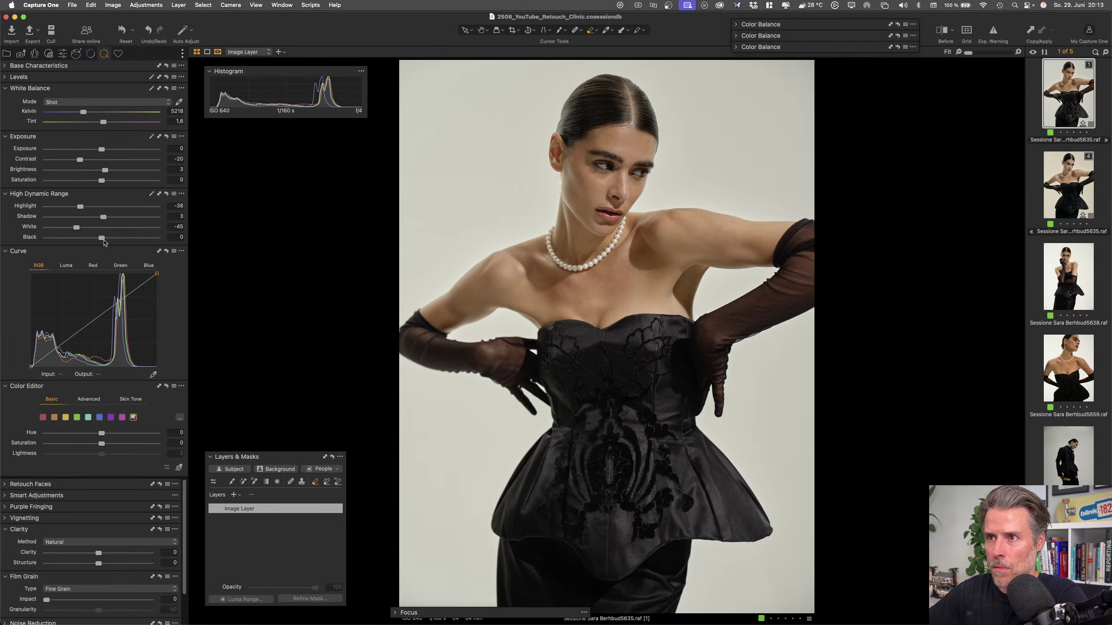
drag(103, 238, 86, 240)
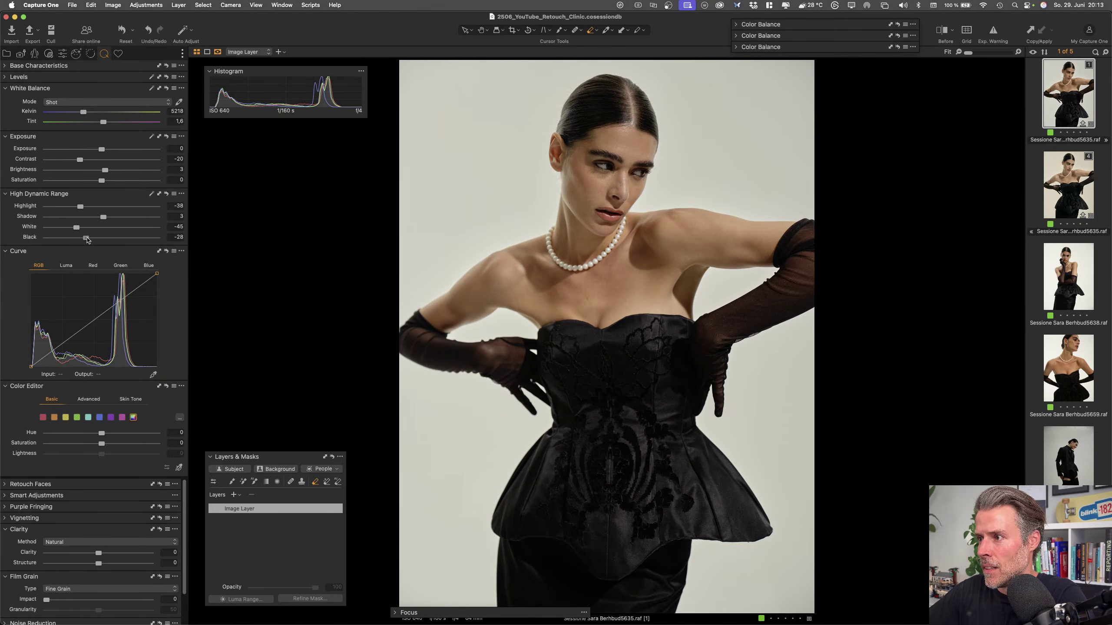
drag(87, 239, 90, 239)
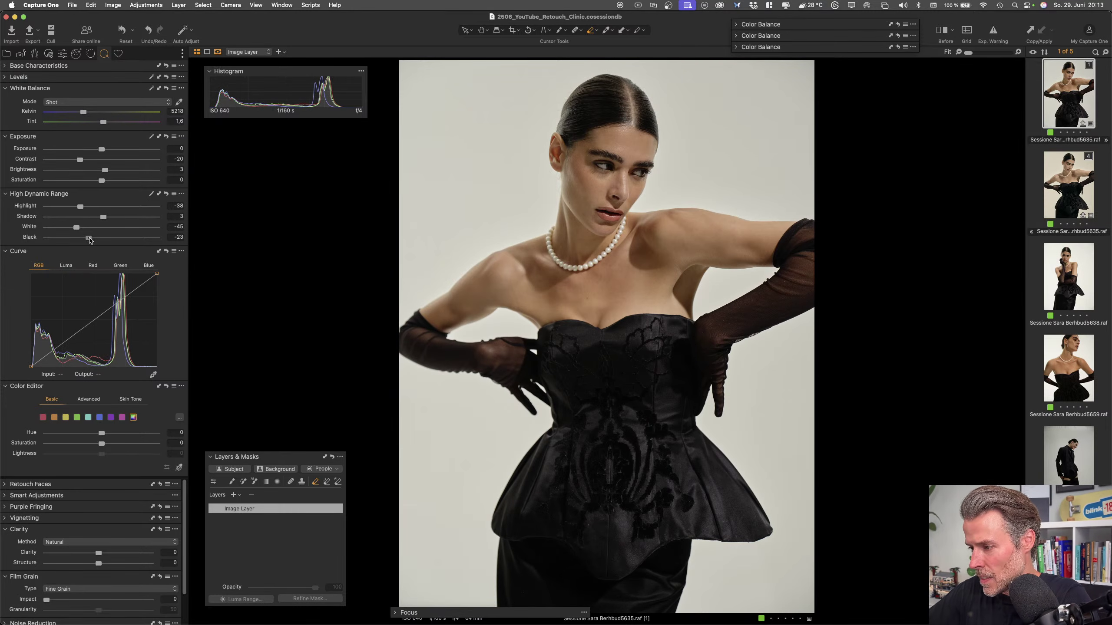
drag(90, 238, 91, 239)
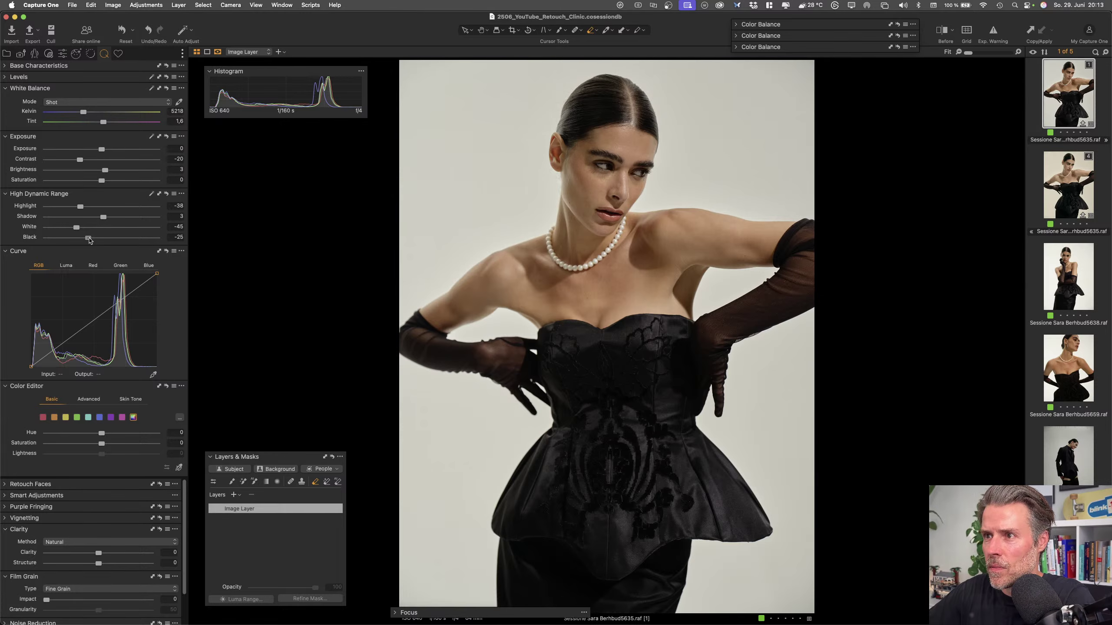
click(166, 194)
click(167, 194)
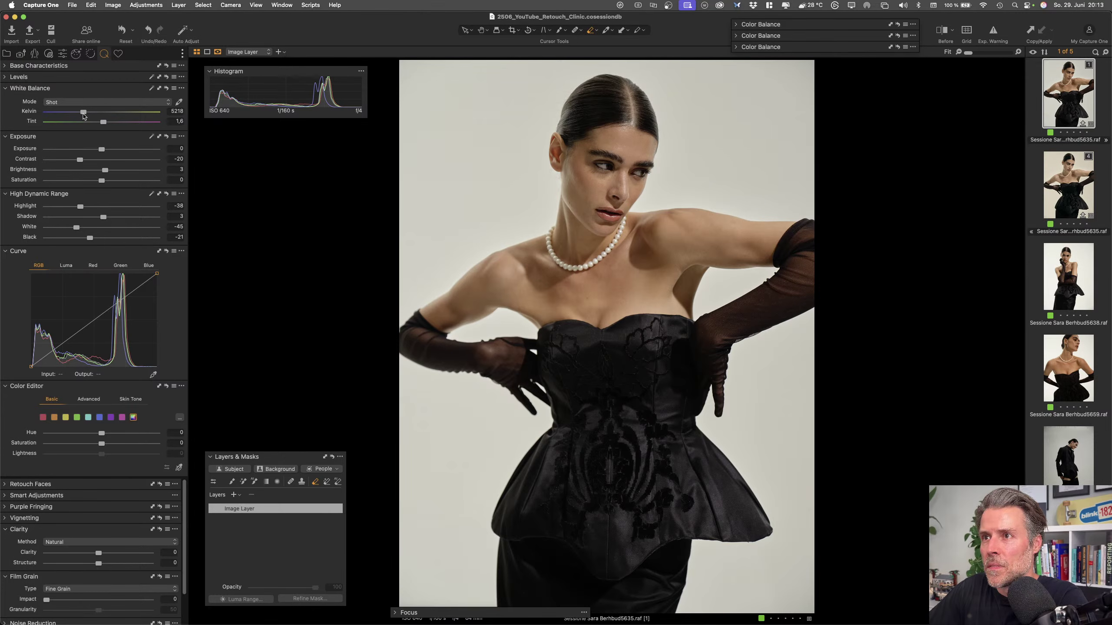
Warm the portrait's white balance by setting Kelvin to 6000
drag(84, 111, 91, 113)
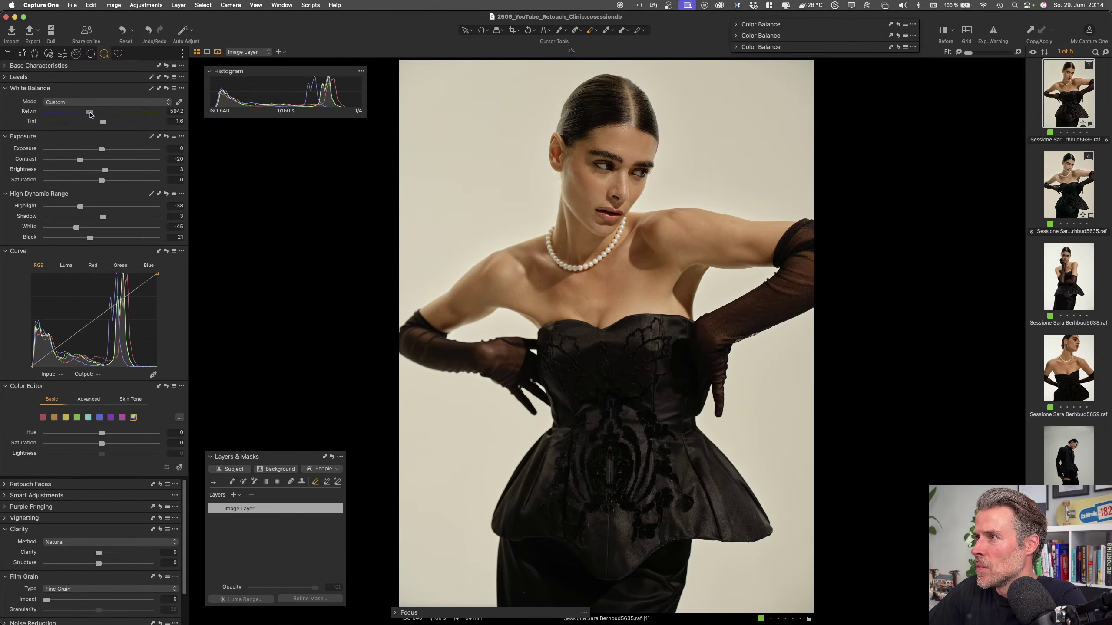
click(171, 110)
text(6000)
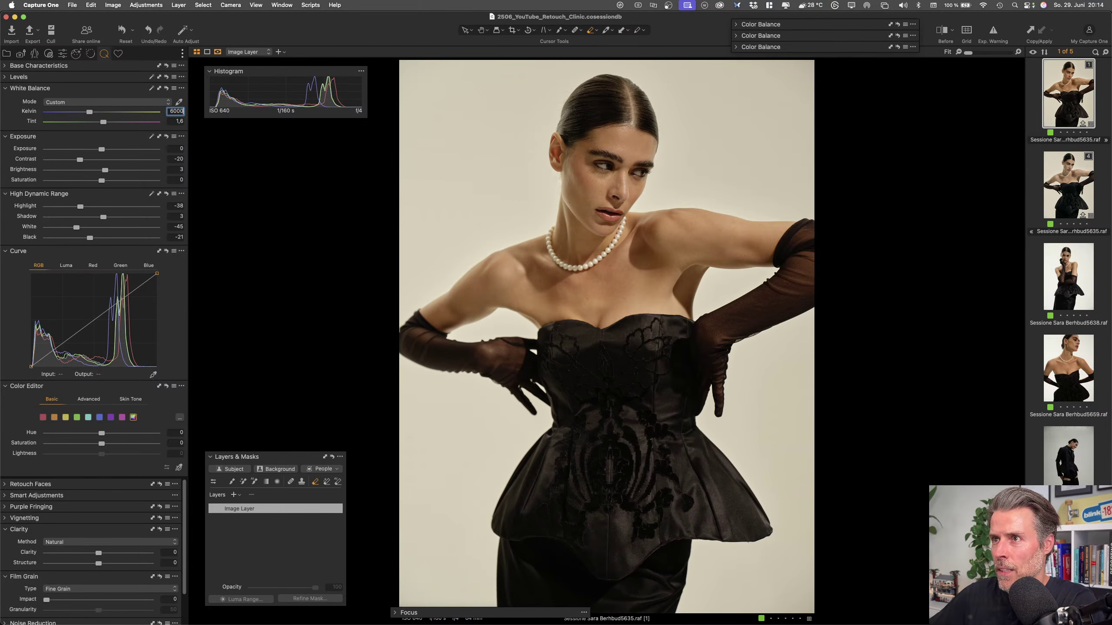
key(Return)
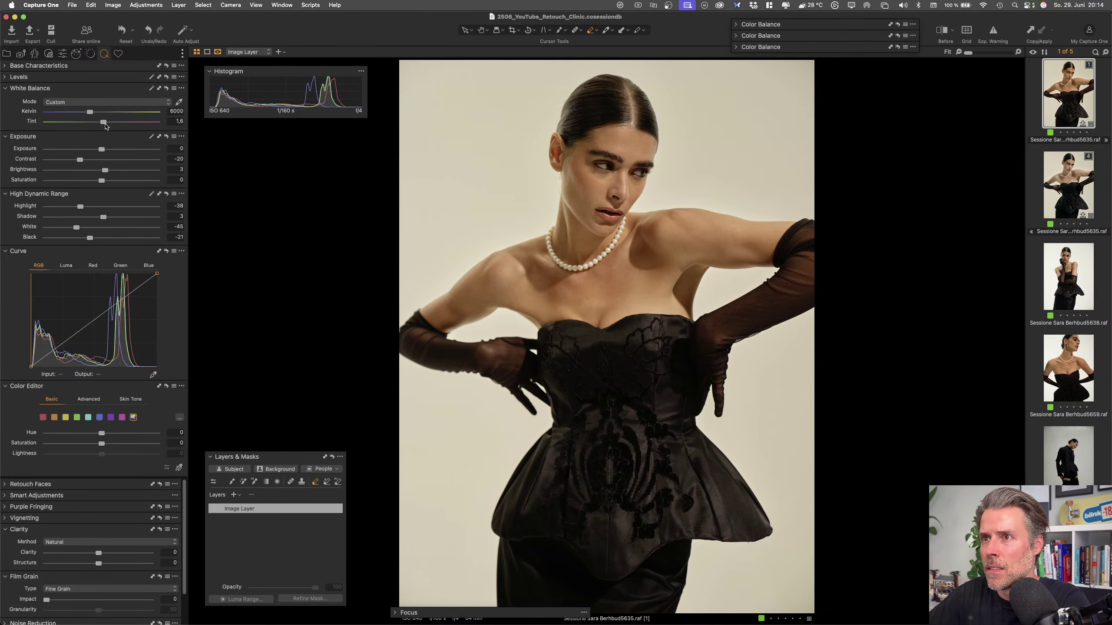
Set the white balance Tint to 4.6 and fine-tune red, orange and yellow saturation, with yellow at -1.4
drag(104, 124, 106, 127)
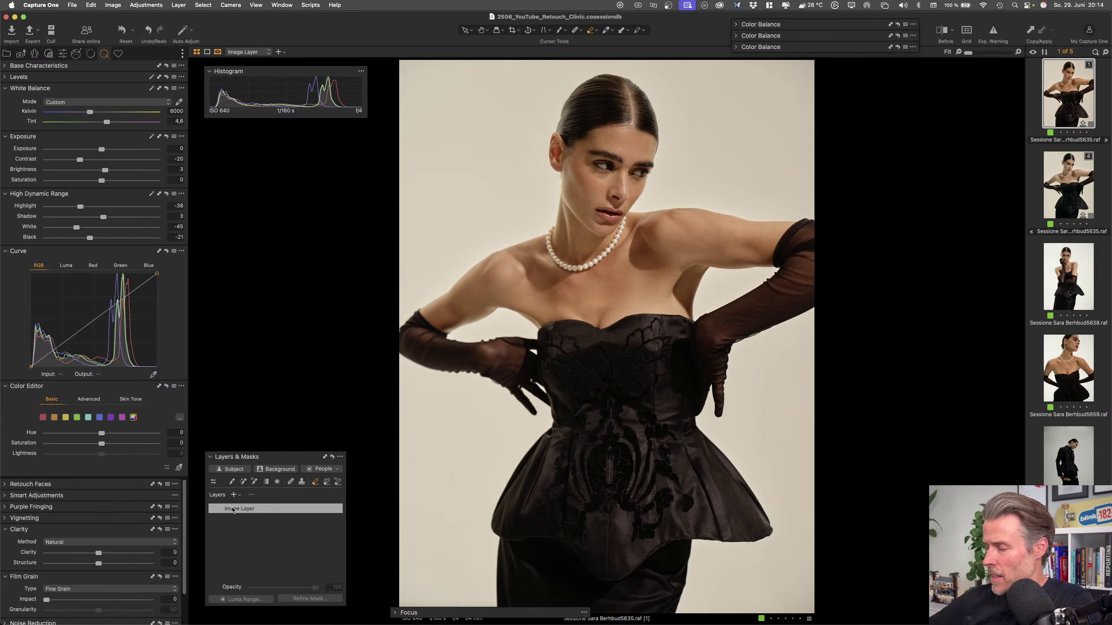
click(44, 418)
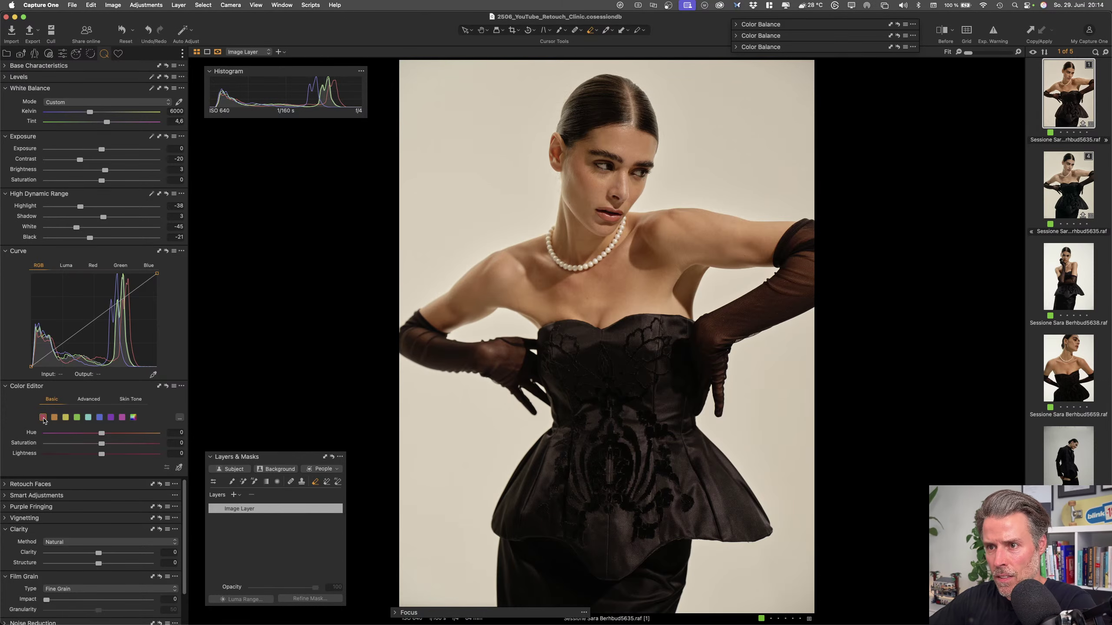
mouse_move(102, 444)
mouse_down()
mouse_move(52, 444)
mouse_move(101, 446)
mouse_up()
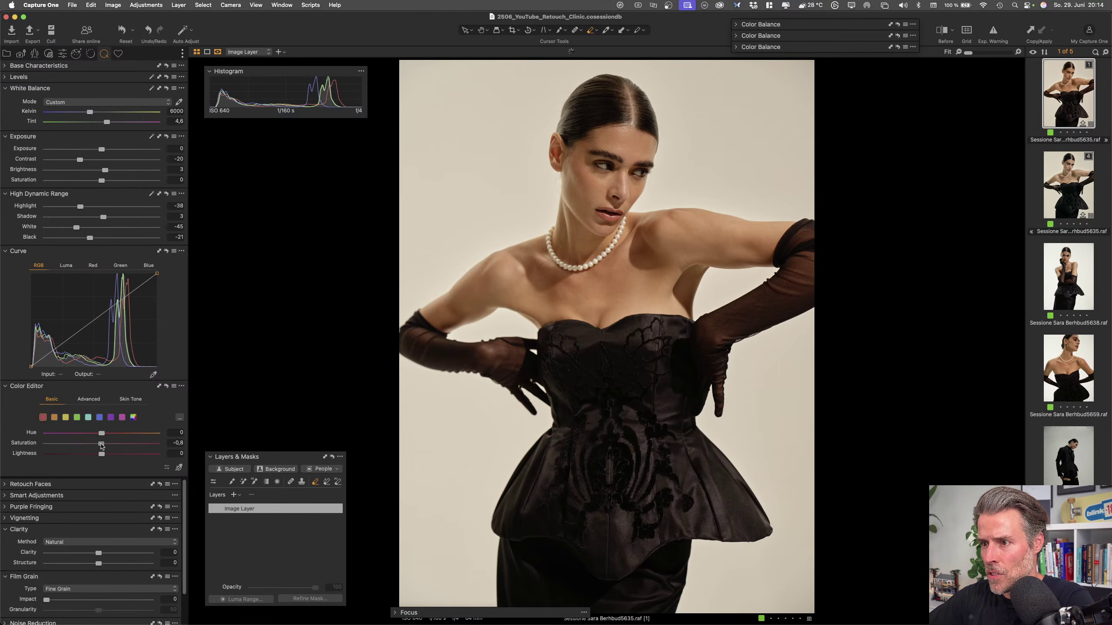
click(55, 418)
mouse_move(102, 446)
mouse_down()
mouse_move(59, 448)
mouse_move(113, 445)
mouse_move(104, 445)
mouse_up()
click(65, 416)
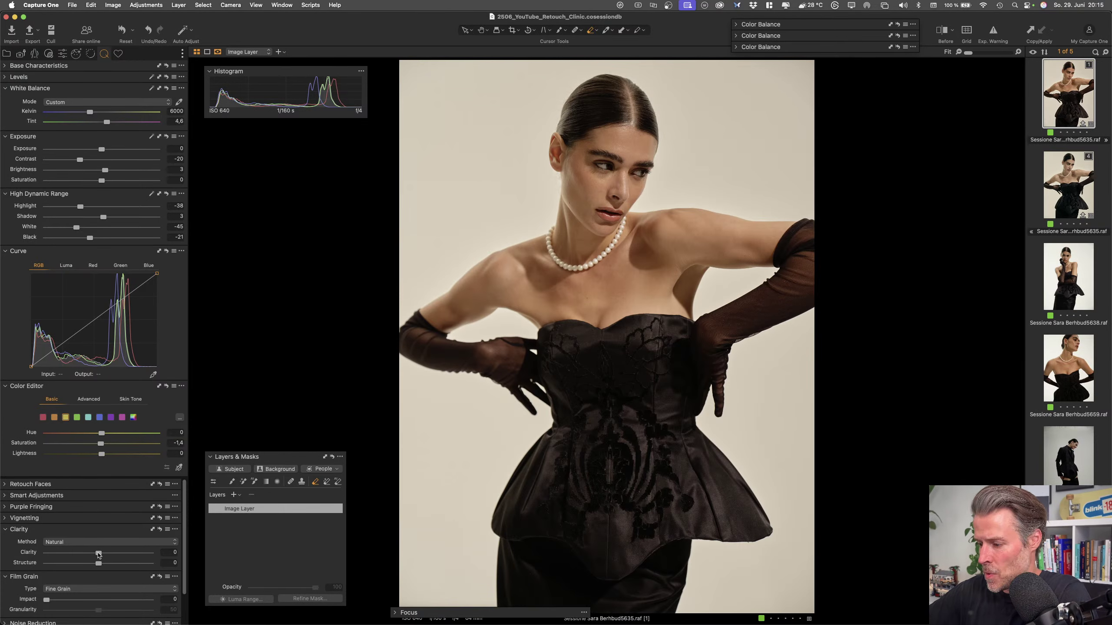
Set Clarity to -25 and Structure to 10 with the Natural method, and compare the face with and without them
mouse_move(99, 555)
mouse_down()
mouse_move(63, 558)
mouse_move(85, 559)
mouse_up()
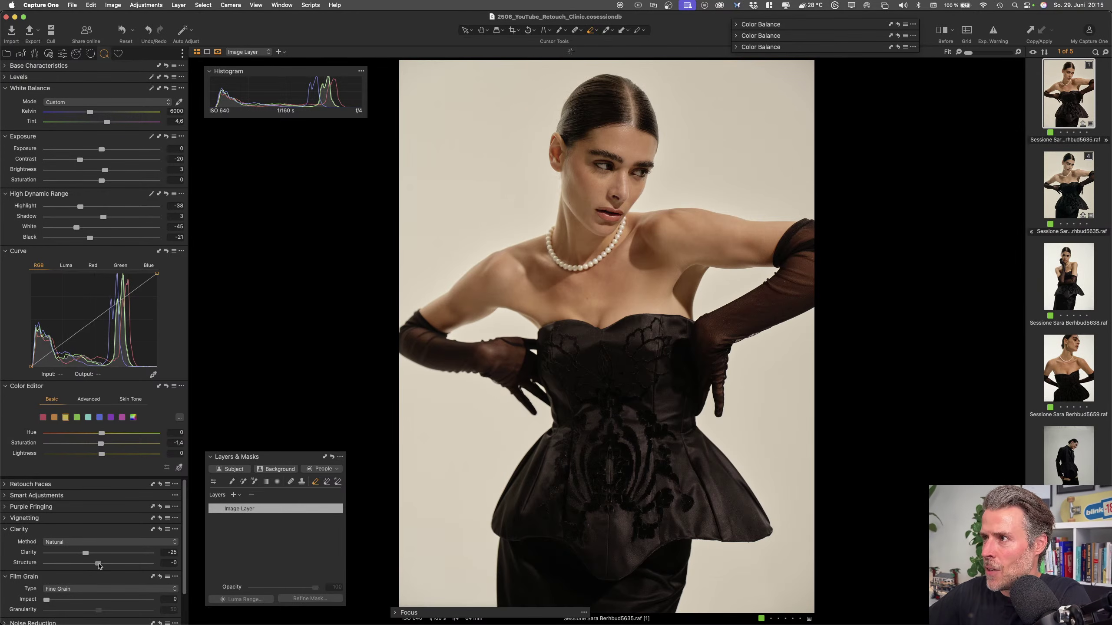
drag(101, 567, 105, 566)
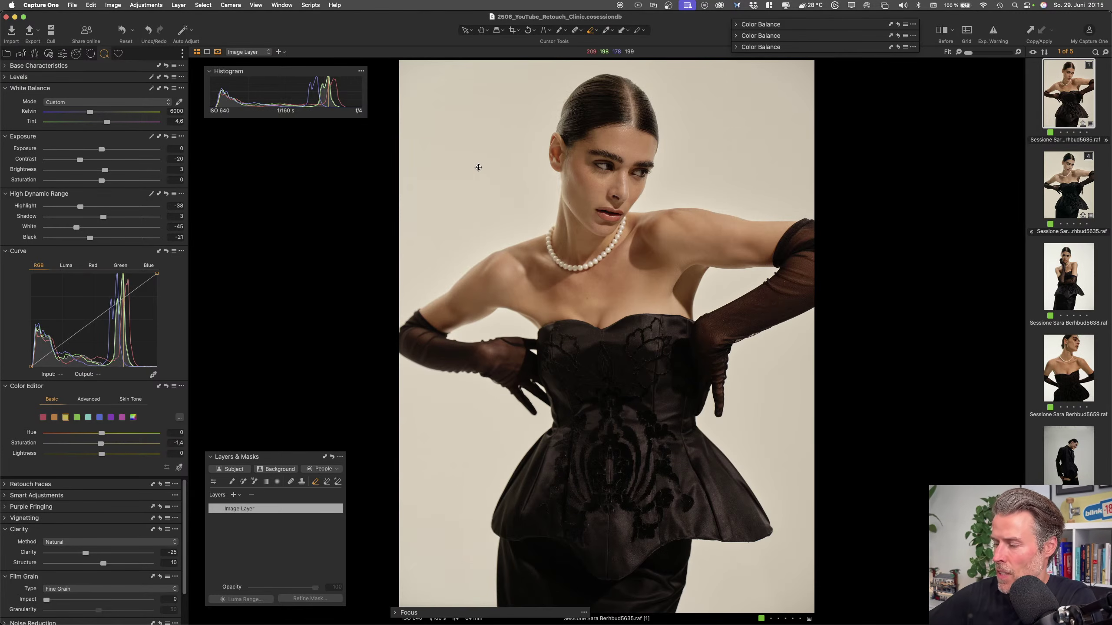
key(super+equal)
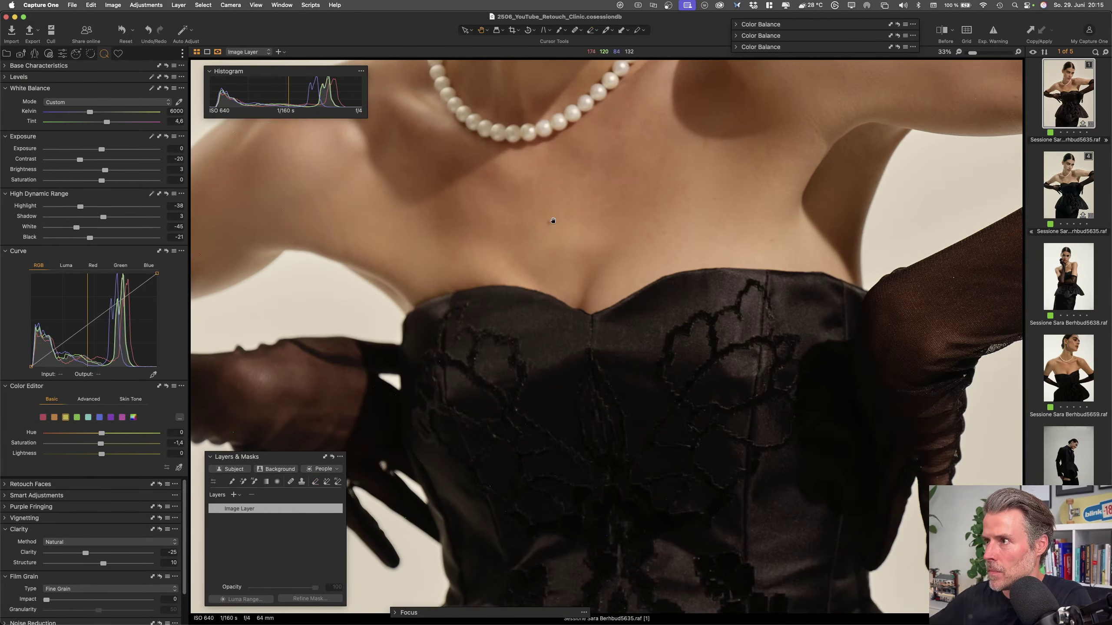
drag(576, 159, 566, 208)
scroll(566, 207, up, 10)
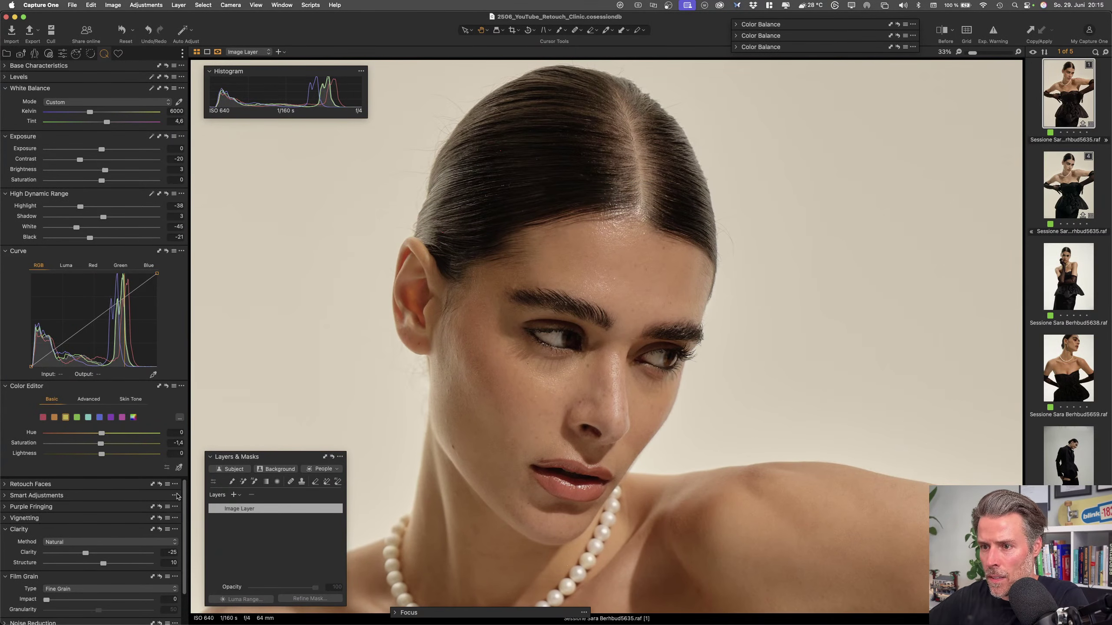
click(160, 530)
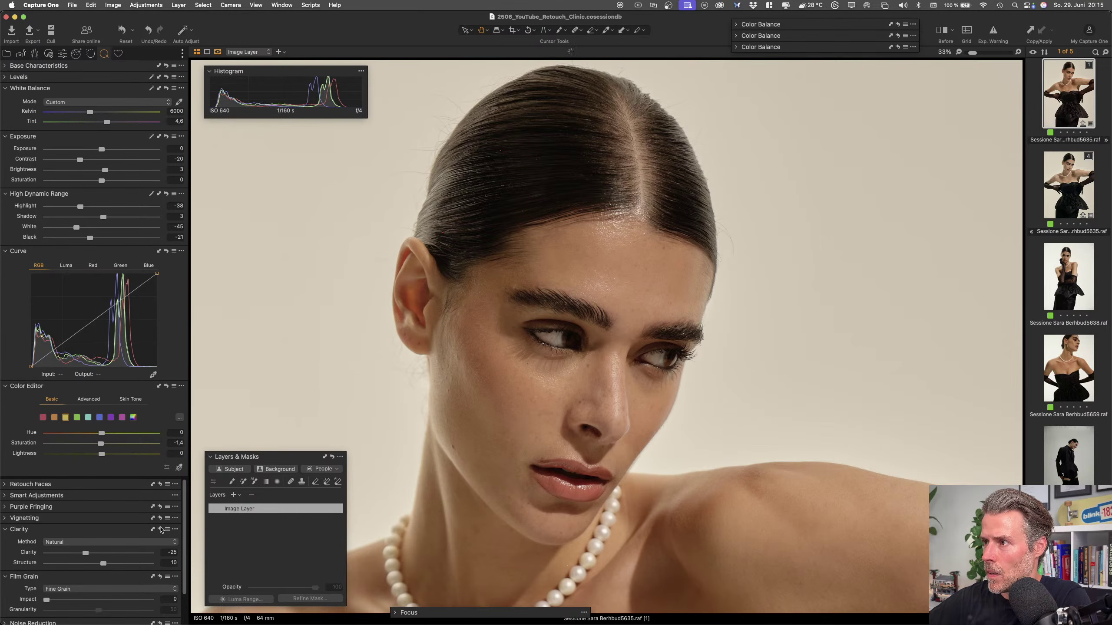
click(160, 530)
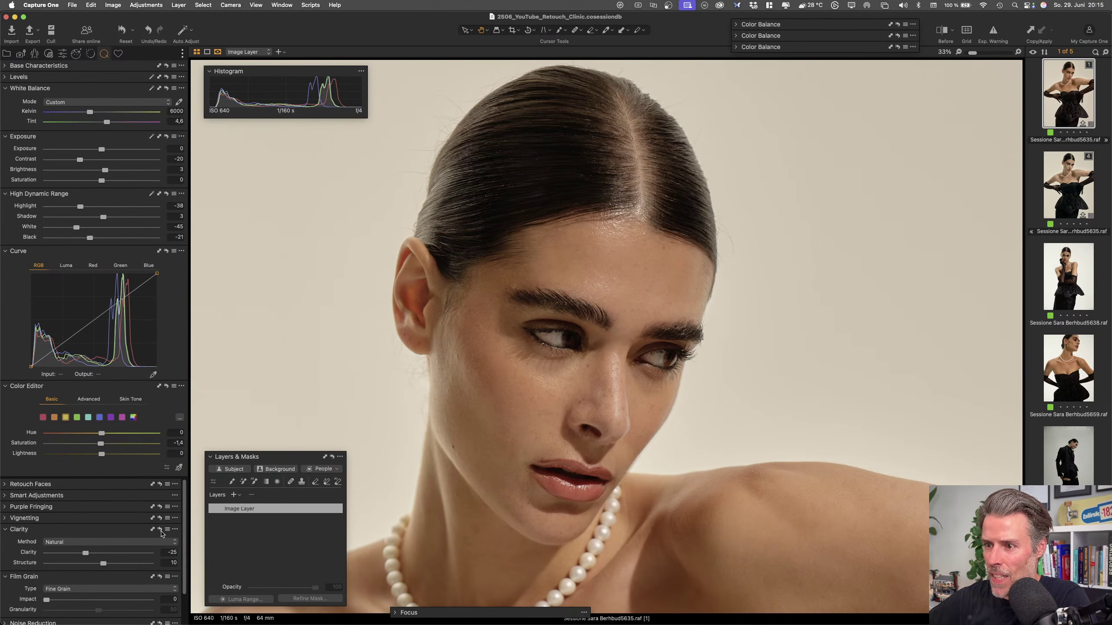
click(160, 529)
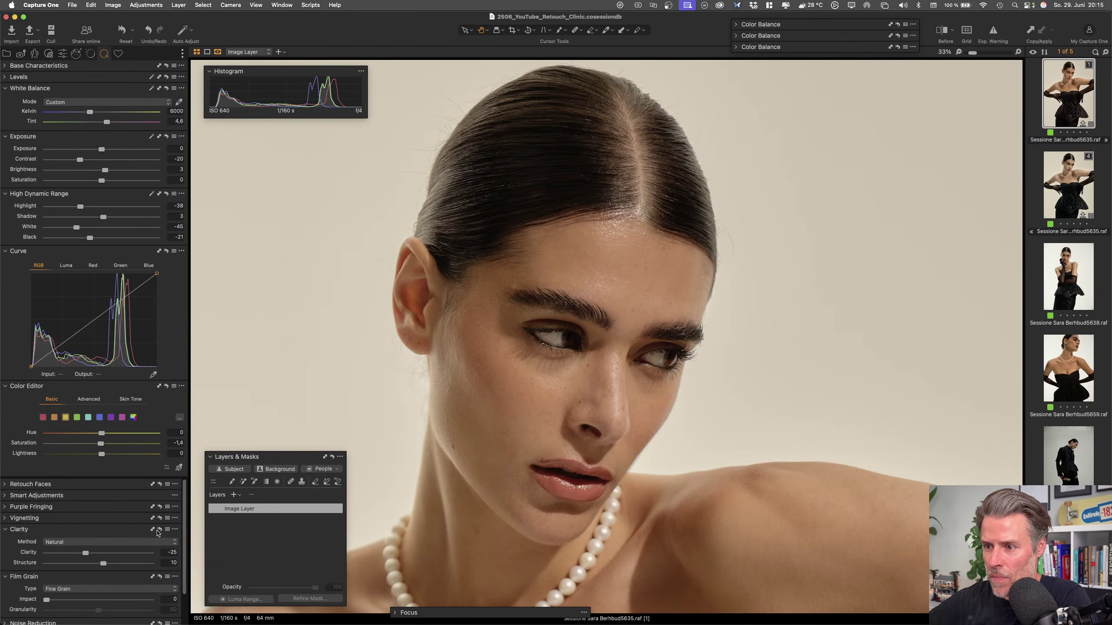
Soften the portrait a little more by setting Clarity to -29
drag(86, 555, 84, 555)
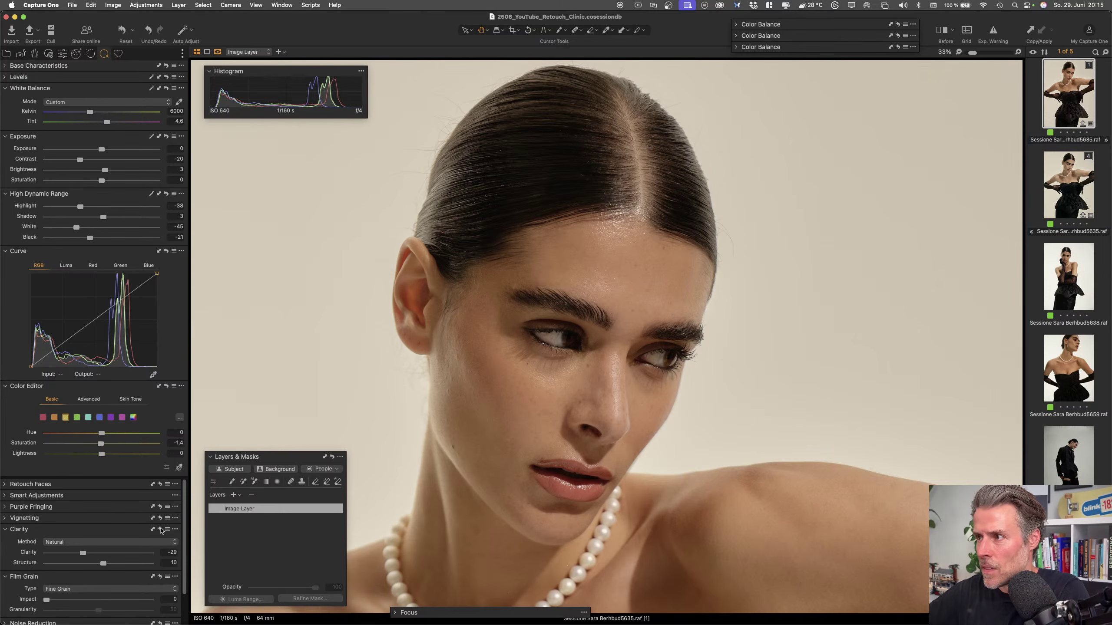
key(super+minus)
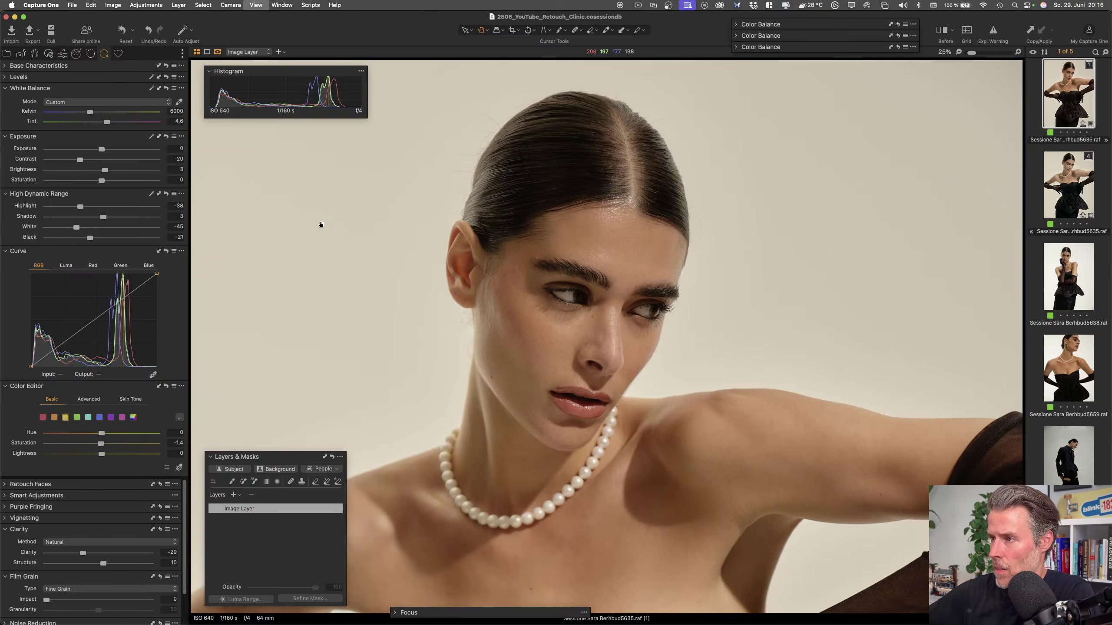
key(super+minus)
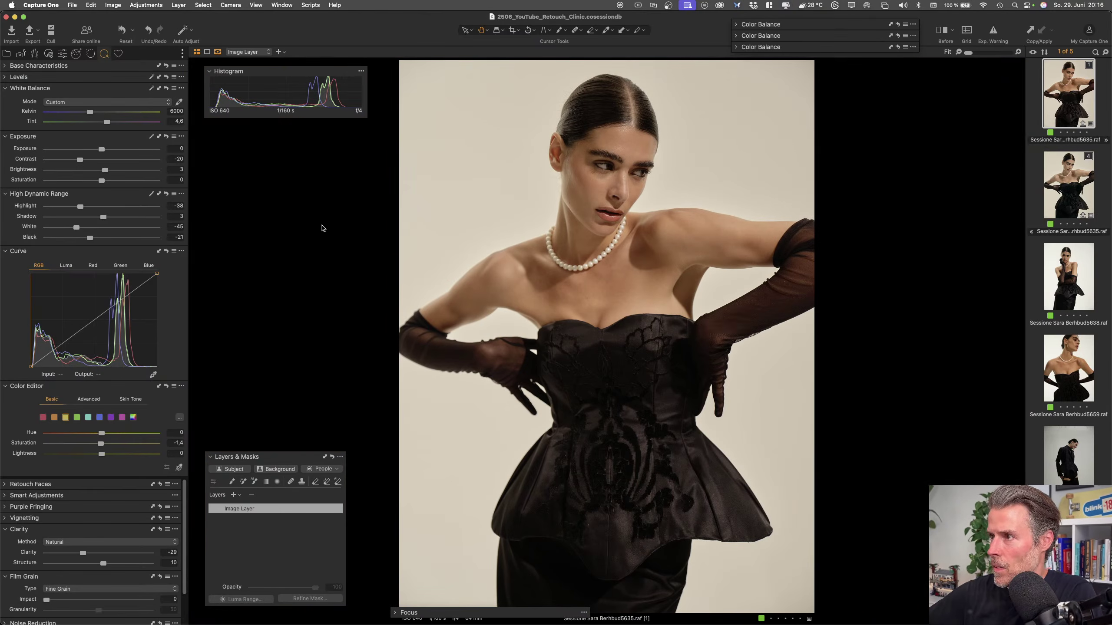
Compare the portrait before and after all edits, and check it against the reference photo in Safari
click(943, 31)
click(944, 32)
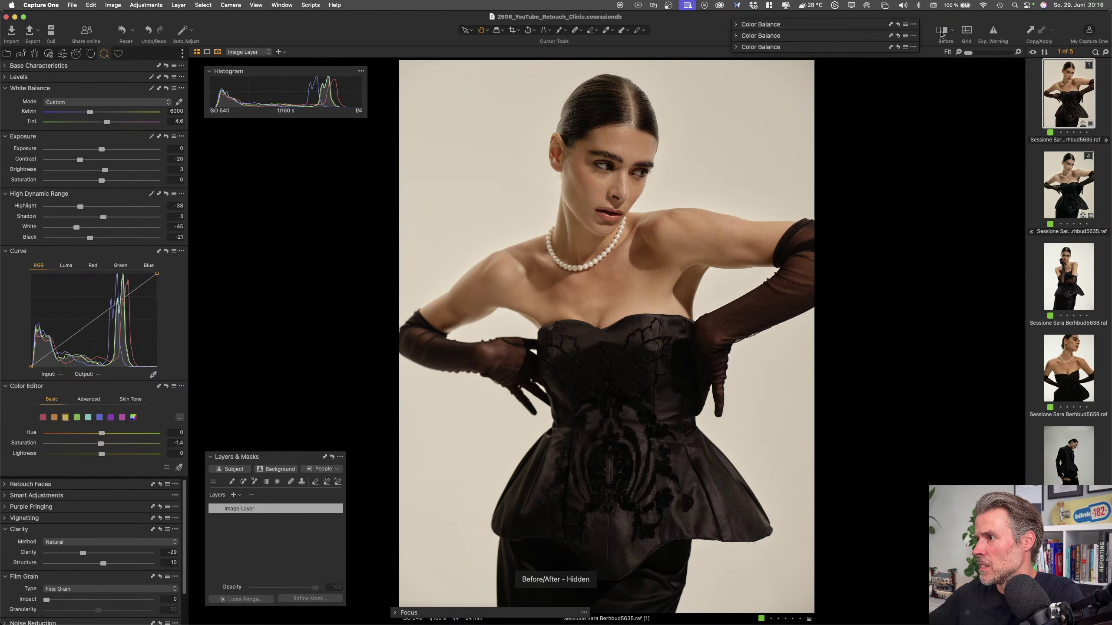
click(942, 32)
click(941, 35)
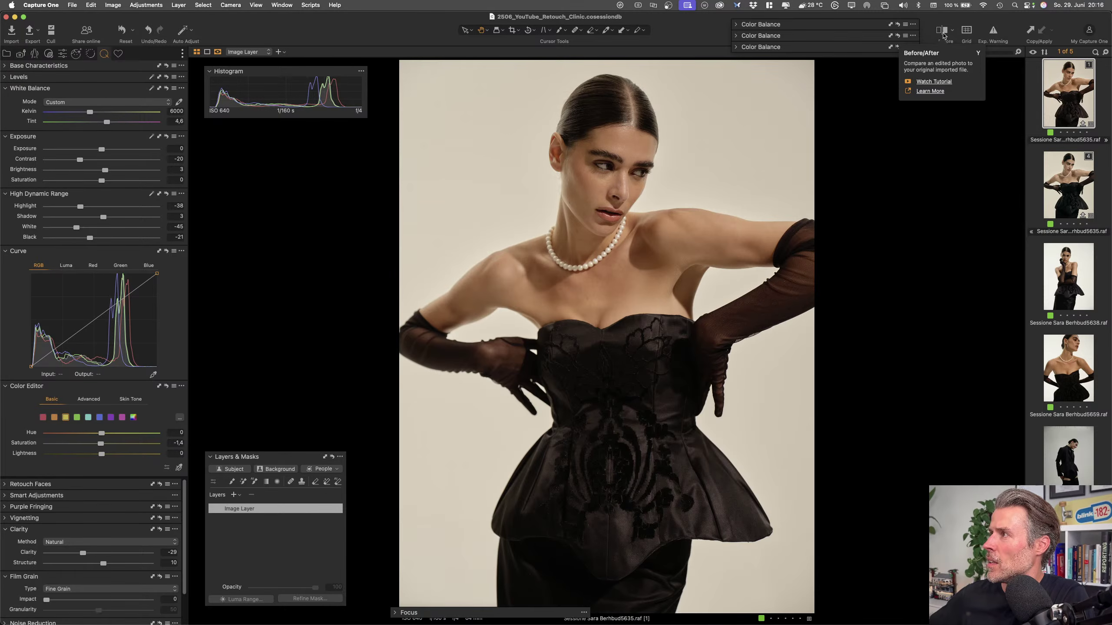
click(942, 32)
click(944, 32)
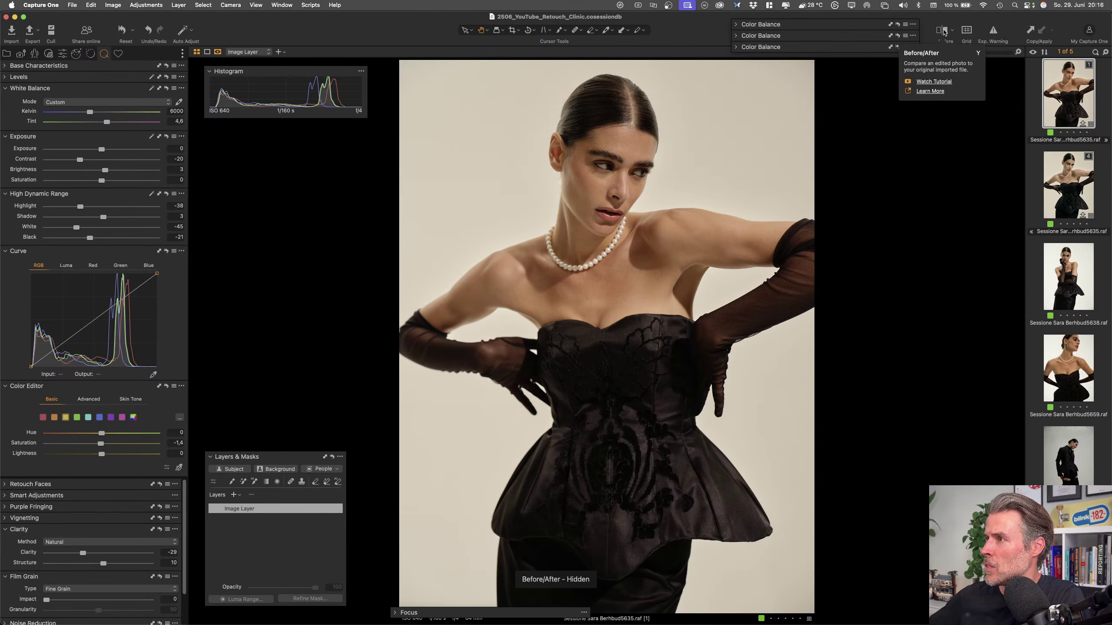
key(super+Tab)
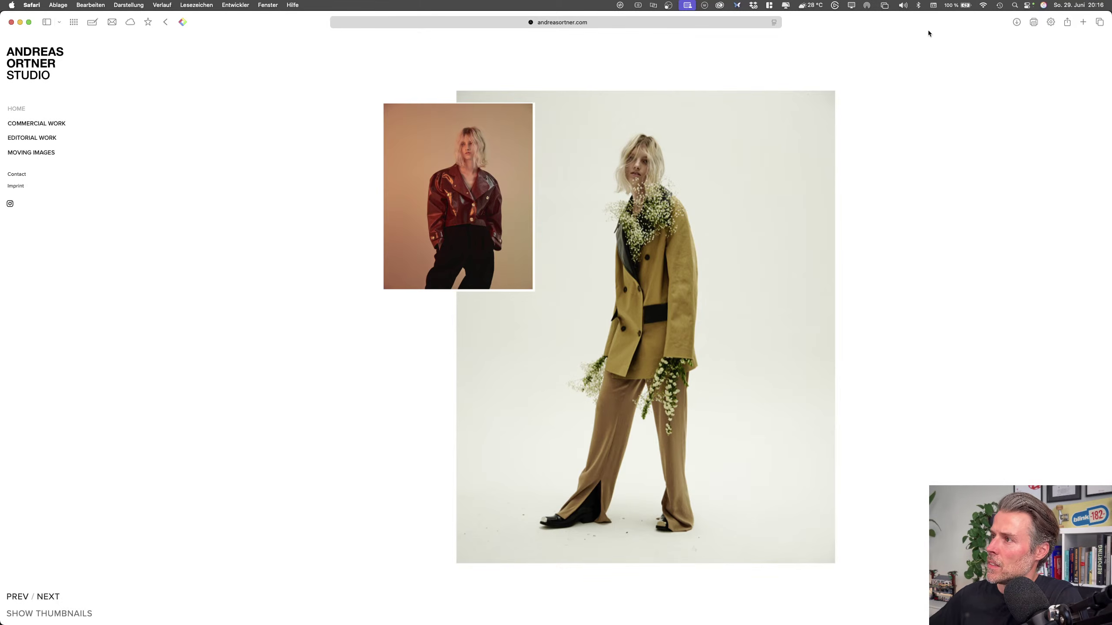
key(super+Tab)
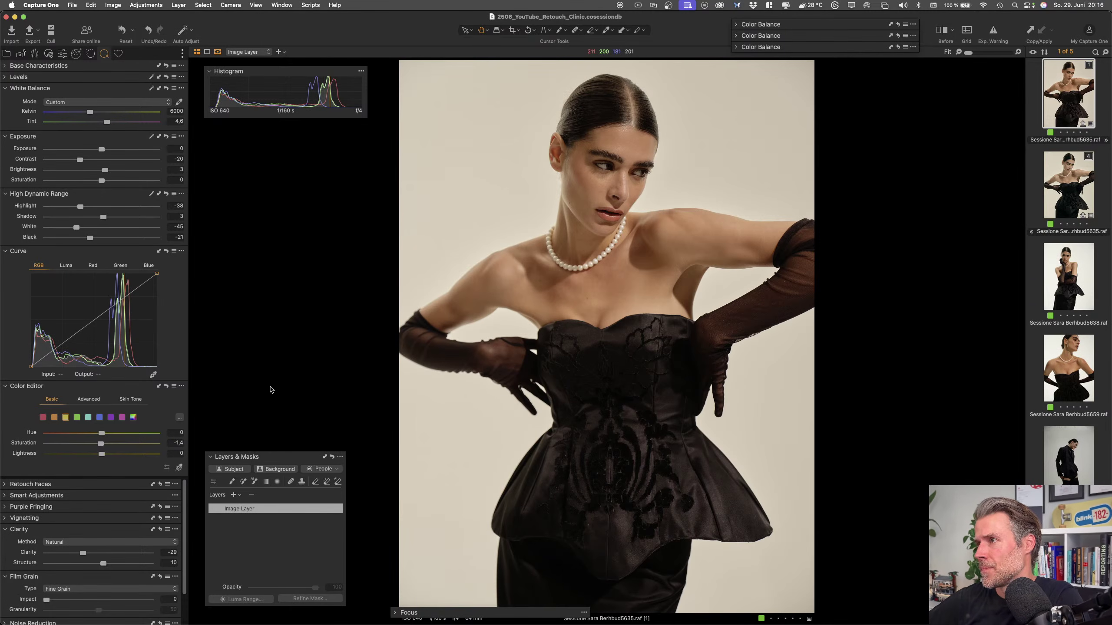
Create a combined Body Skin and Face Skin mask and erase it from both gloves
click(335, 471)
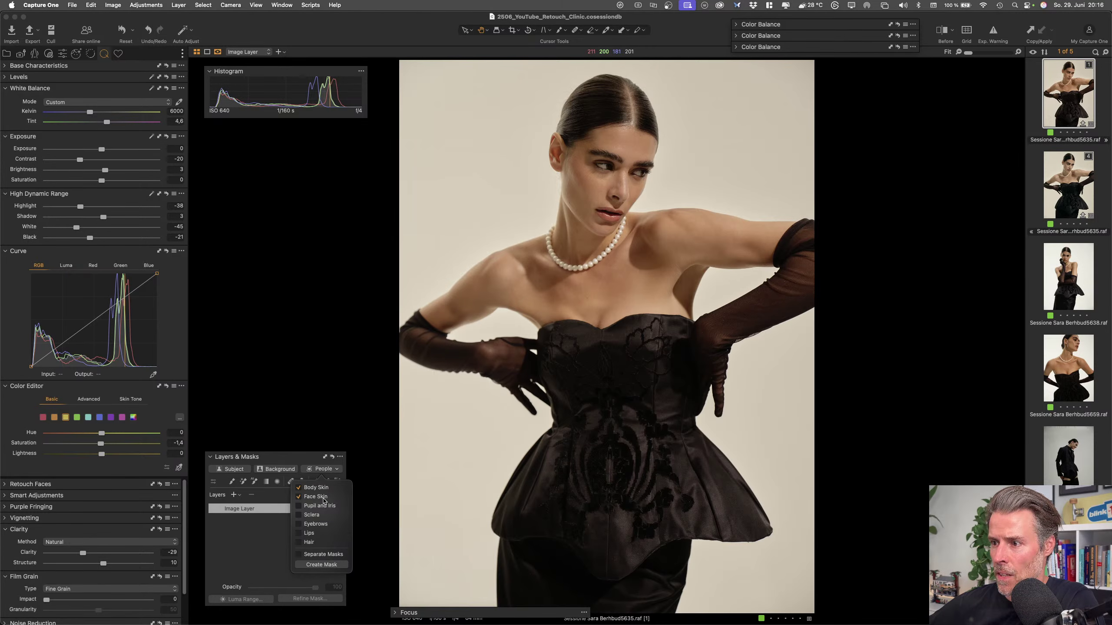
click(315, 566)
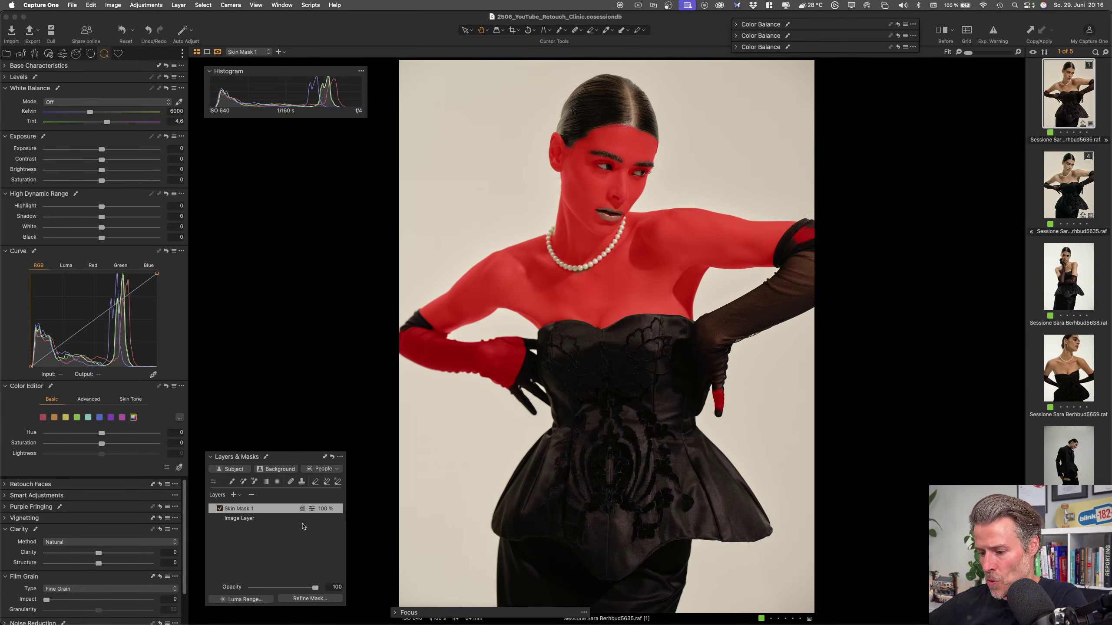
key(e)
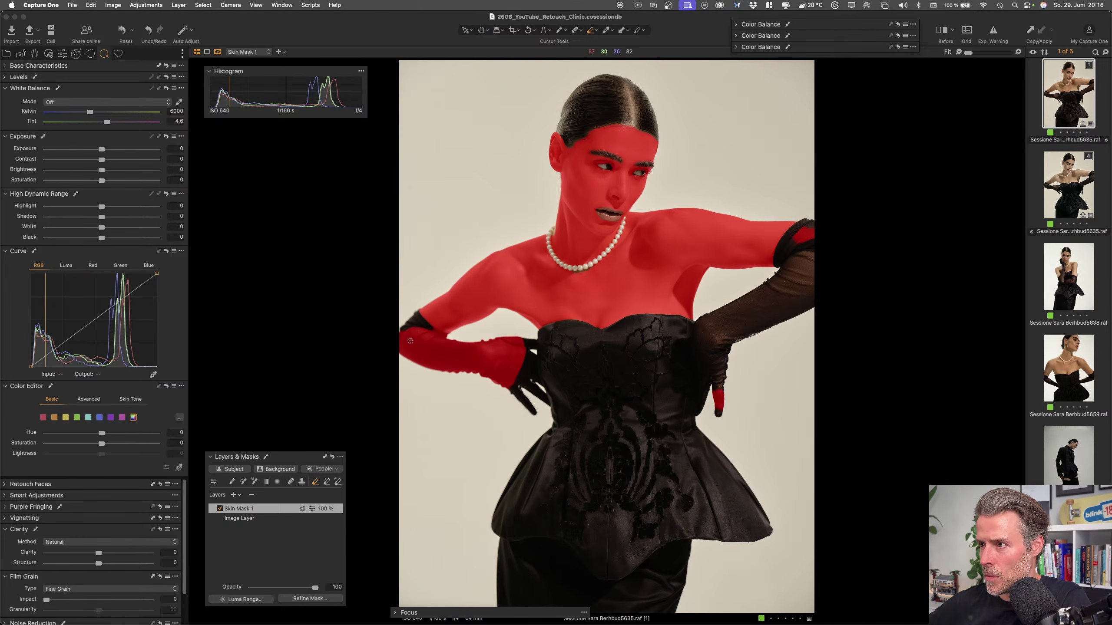
mouse_move(414, 341)
mouse_down()
mouse_move(421, 363)
mouse_move(415, 330)
mouse_move(454, 344)
mouse_move(411, 367)
mouse_move(440, 371)
mouse_move(496, 356)
mouse_move(502, 339)
mouse_move(528, 339)
mouse_move(501, 368)
mouse_move(510, 355)
mouse_move(507, 394)
mouse_move(523, 355)
mouse_up()
drag(716, 400, 716, 416)
mouse_move(821, 224)
mouse_down()
mouse_move(799, 234)
mouse_move(808, 229)
mouse_move(802, 263)
mouse_up()
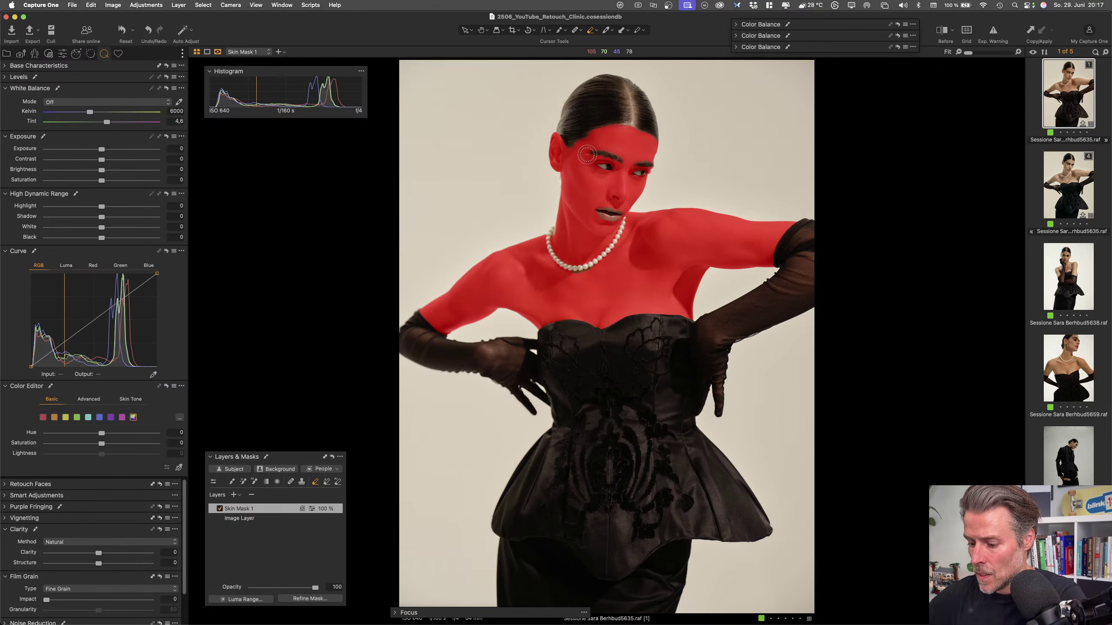
Brush the lips and eyebrows into the skin mask so it covers the whole face
key(b)
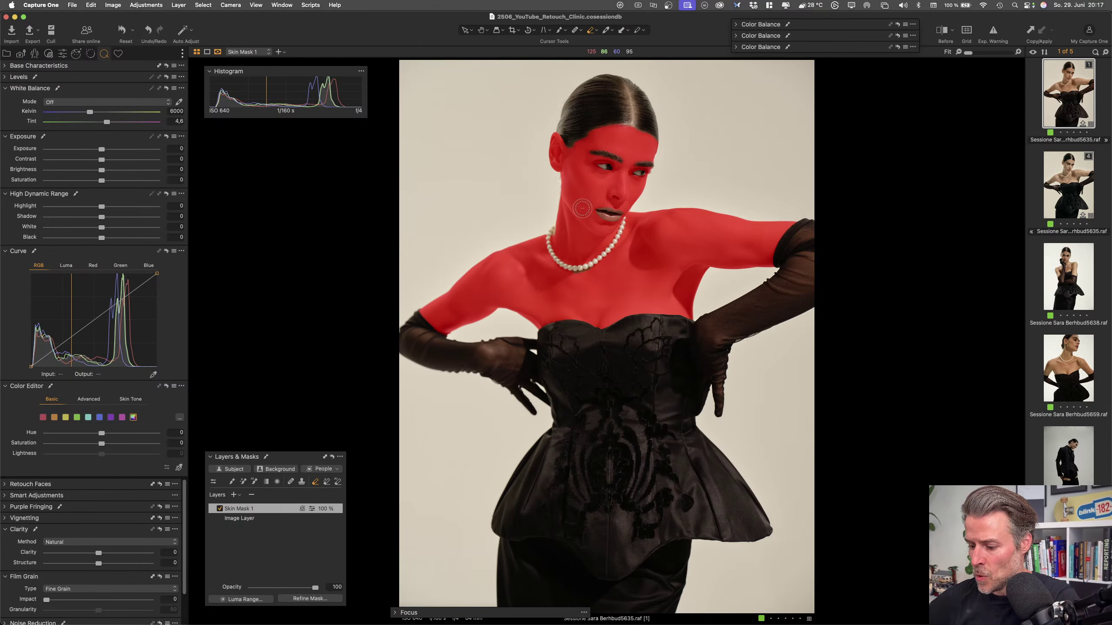
key(bracketright)
key(bracketright)
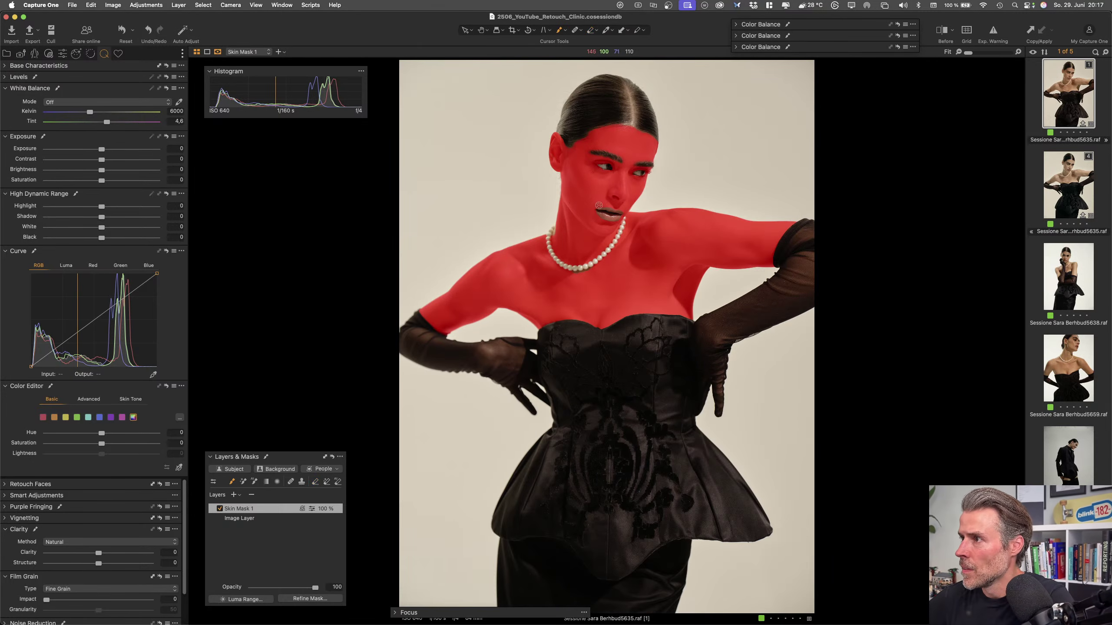
mouse_move(600, 204)
mouse_down()
mouse_move(597, 217)
mouse_move(618, 215)
mouse_up()
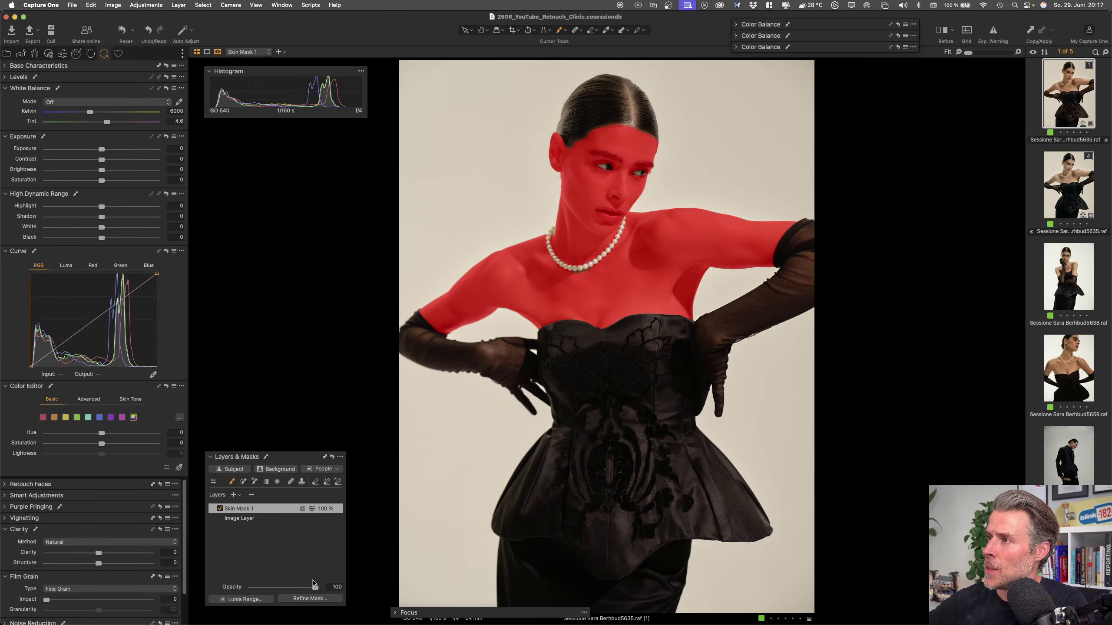
Refine the skin mask with a radius of 76
click(315, 599)
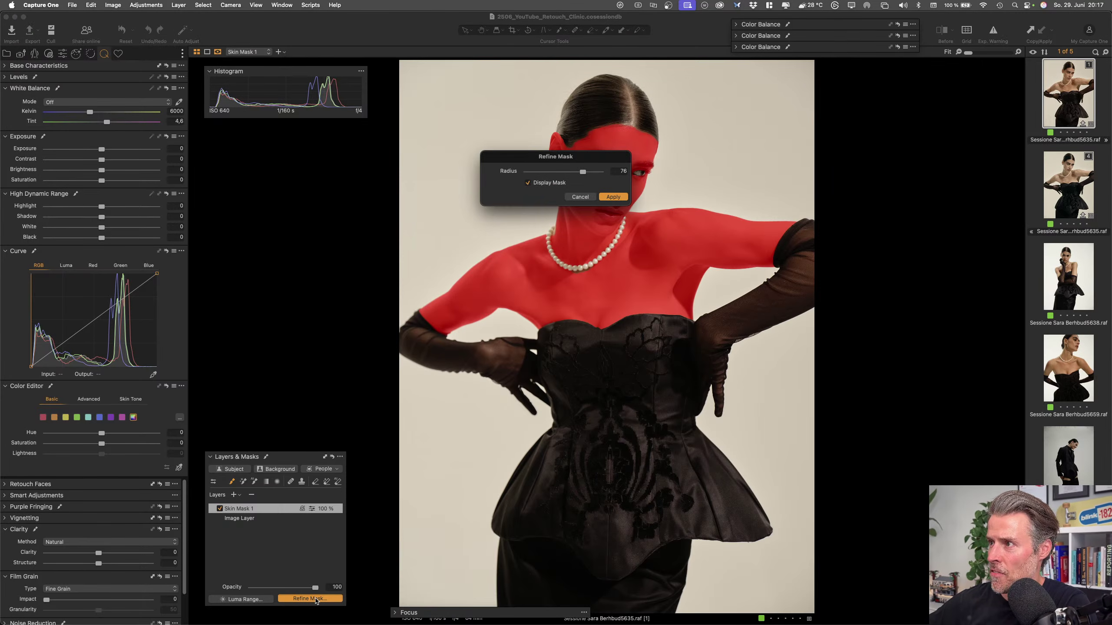
drag(601, 158, 463, 154)
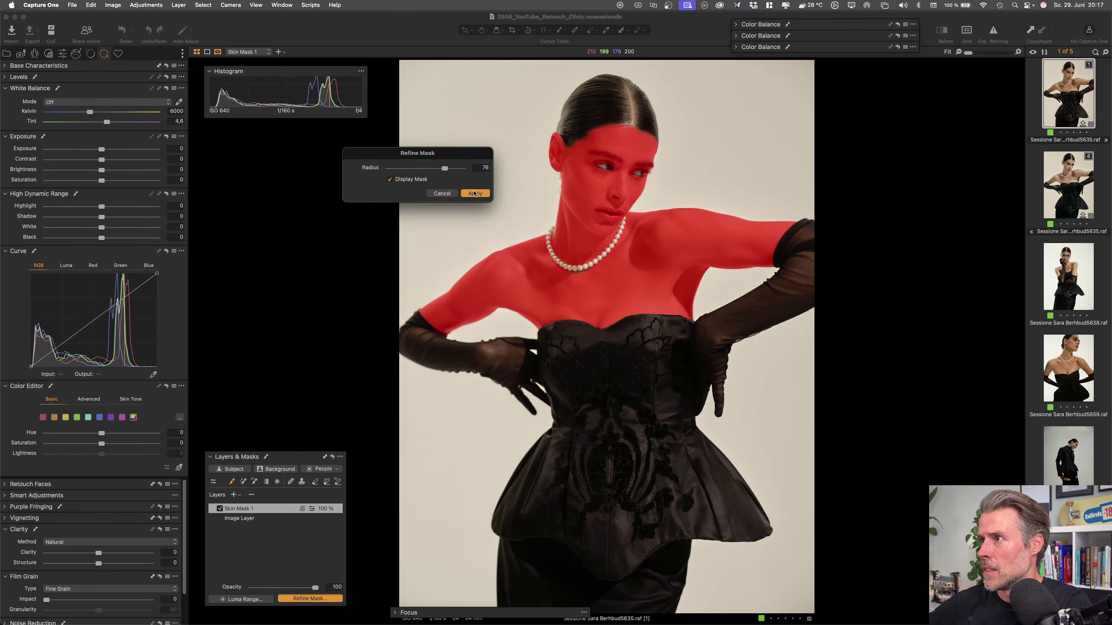
click(480, 193)
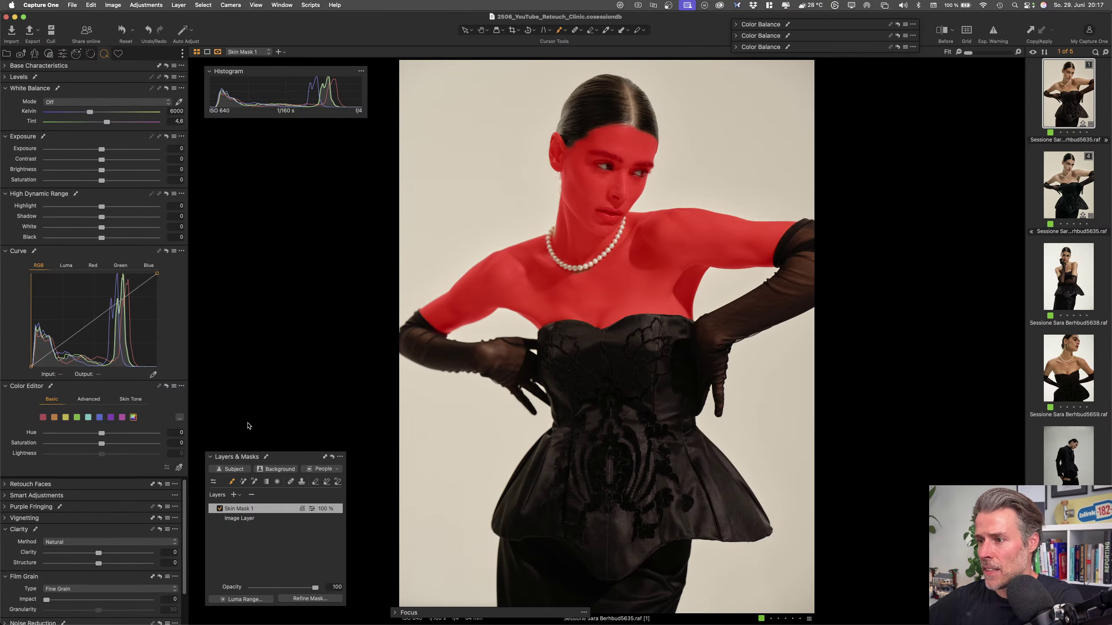
Hide the mask overlay, raise the midpoint of the skin layer's RGB curve slightly, and compare before and after
key(m)
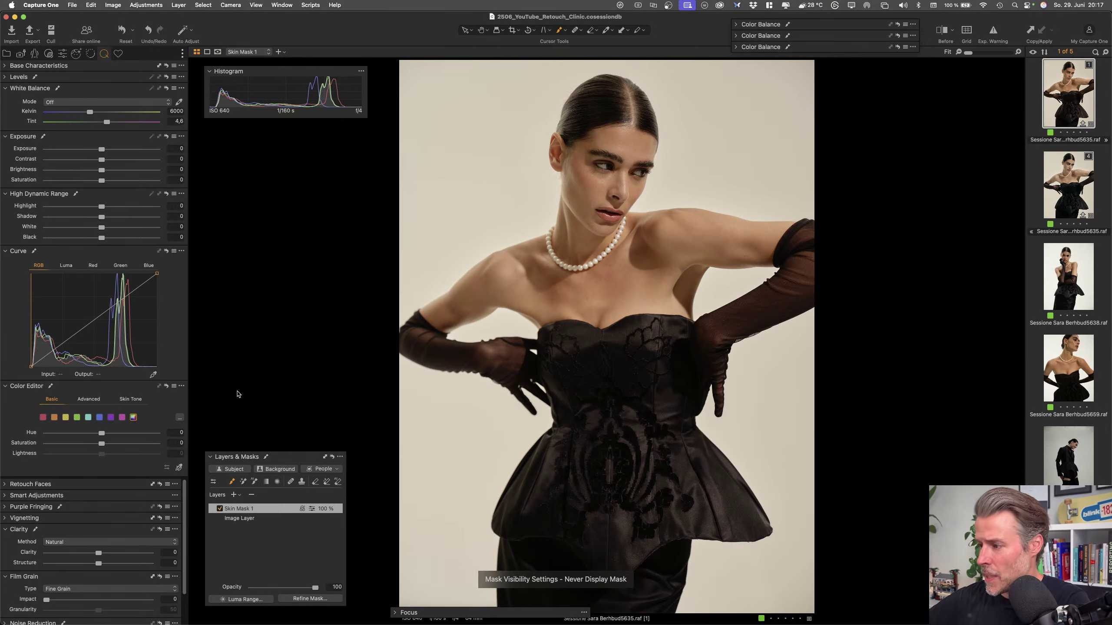
drag(93, 320, 94, 315)
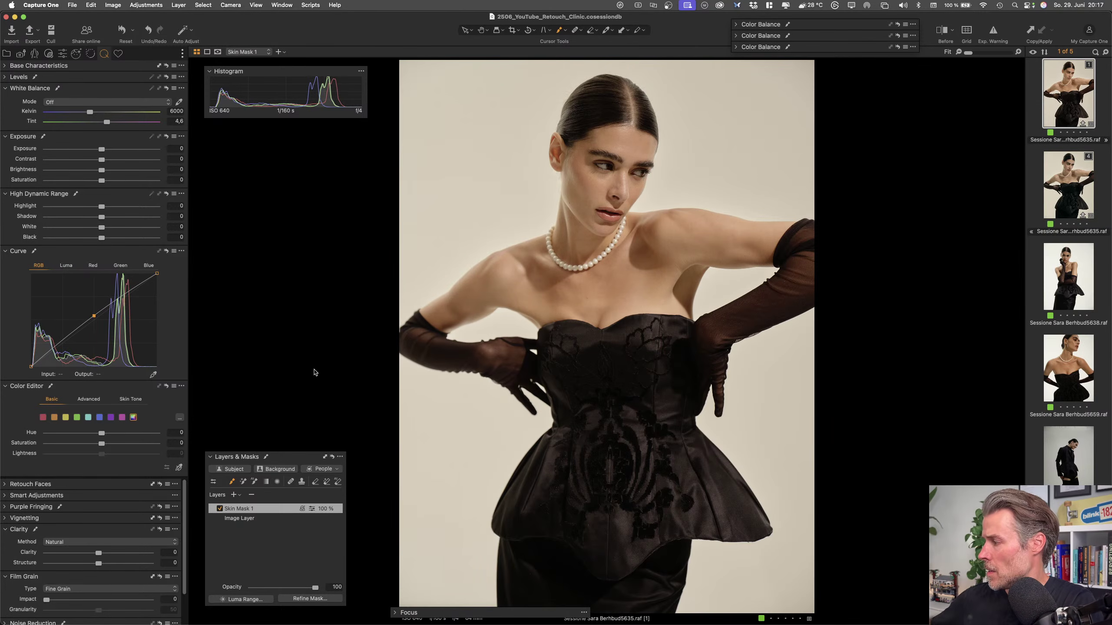
click(945, 31)
click(946, 31)
click(946, 31)
click(945, 31)
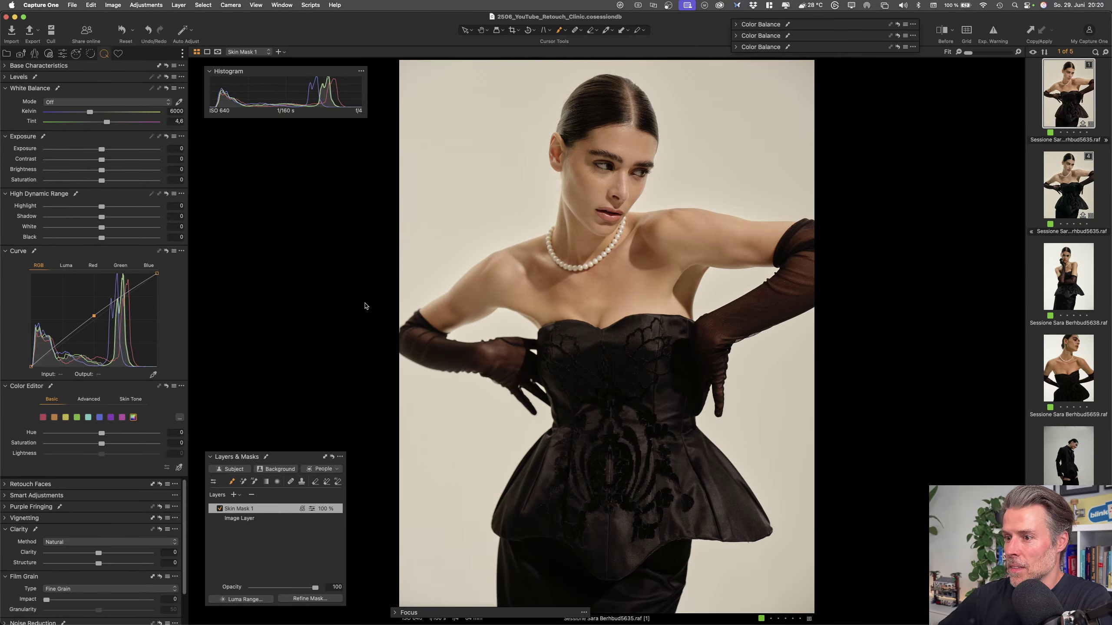
Add a new adjustment layer above the skin mask and name it Color Grade
click(233, 494)
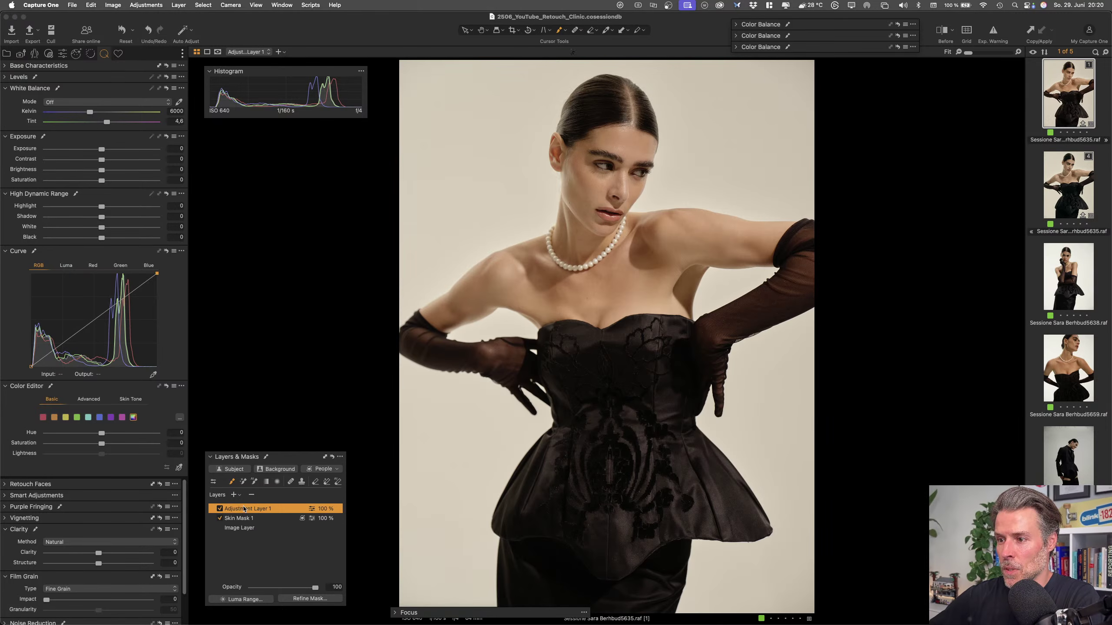
double_click(244, 507)
text(G)
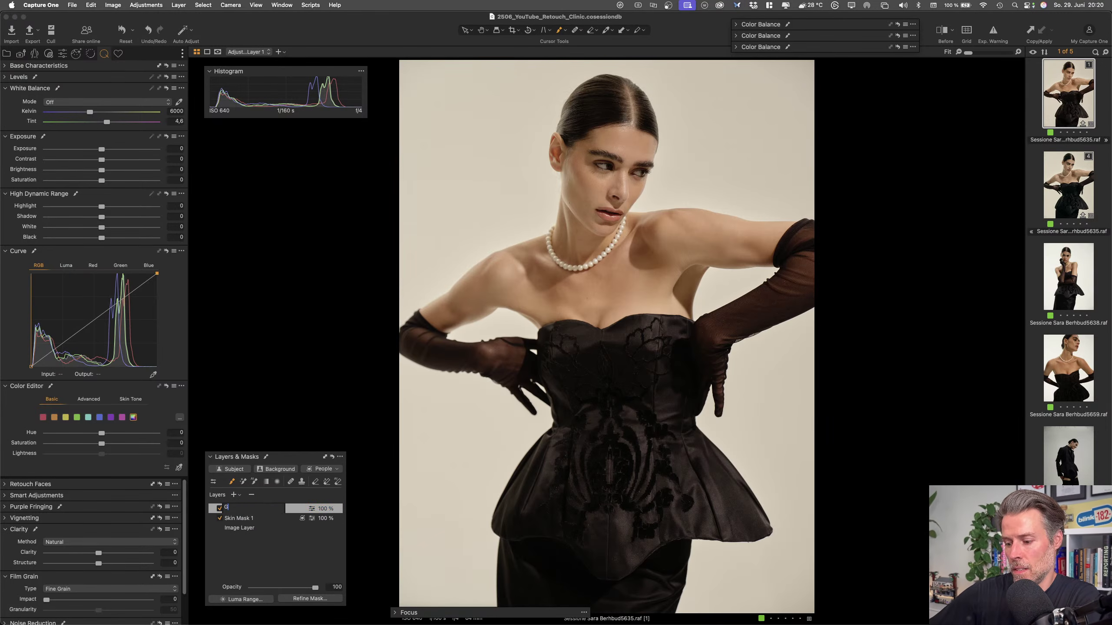
text(Color Grade)
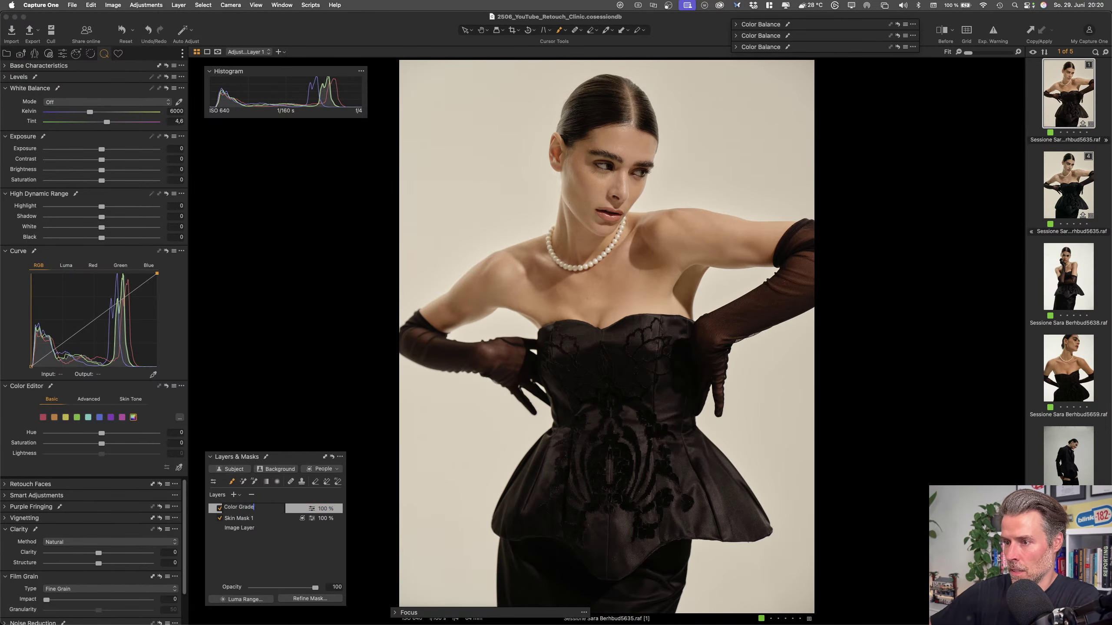
Commit the Color Grade layer name, fill its mask over the whole image, and check the coverage with the mask overlay
key(Return)
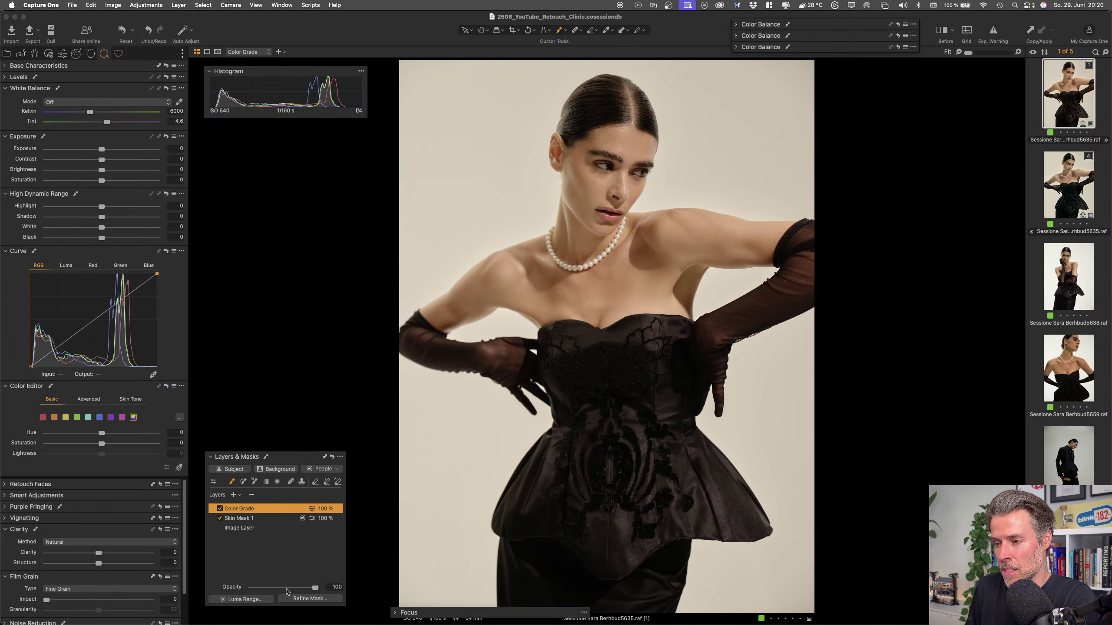
right_click(265, 510)
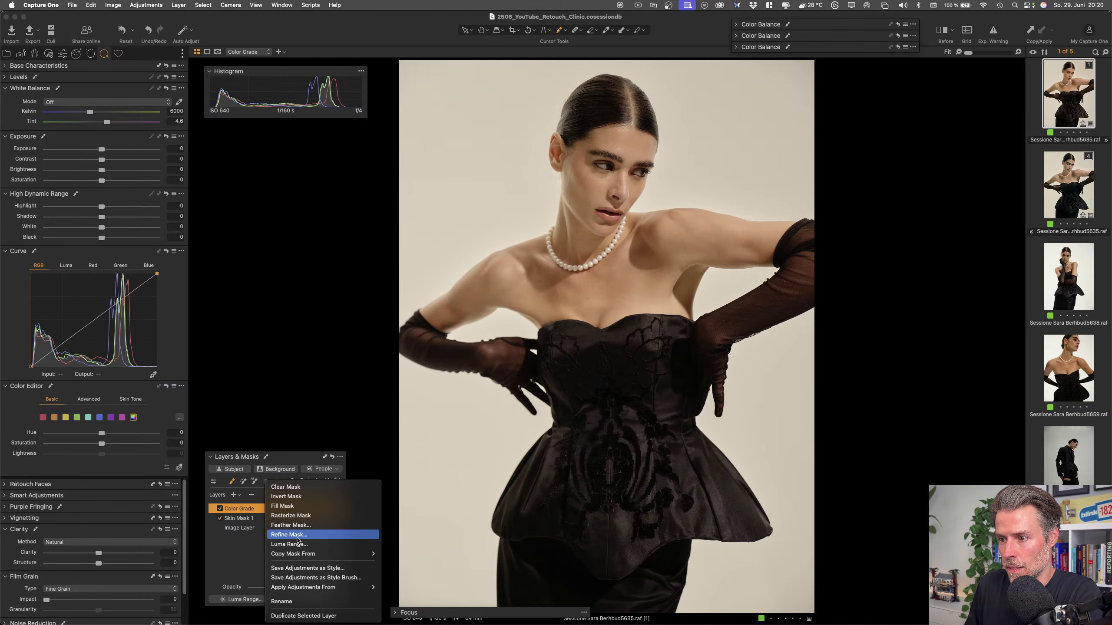
click(298, 507)
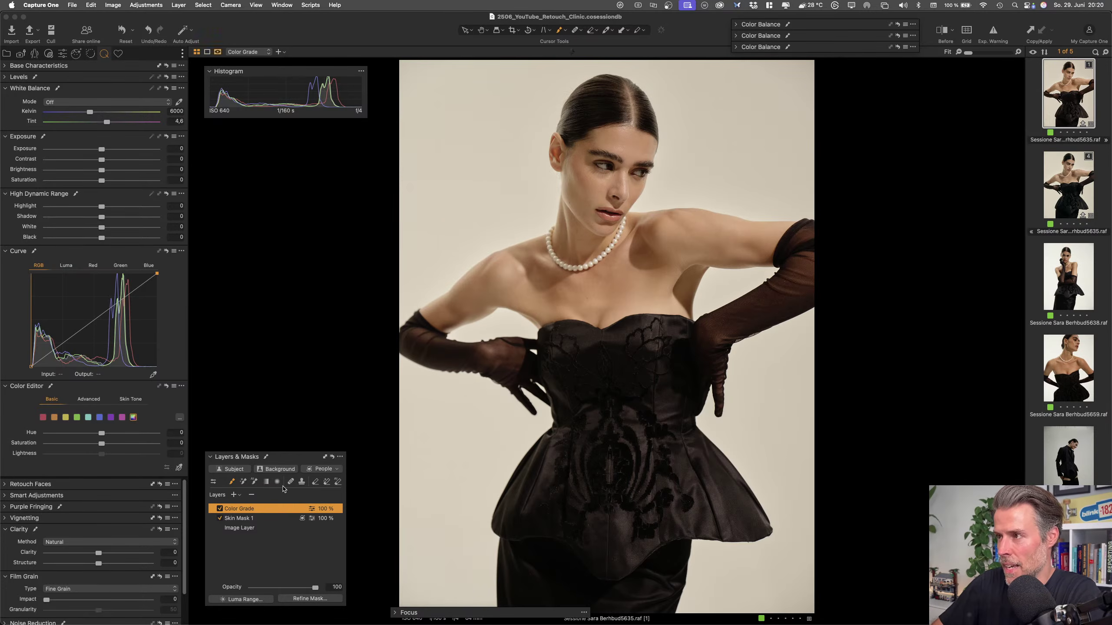
key(m)
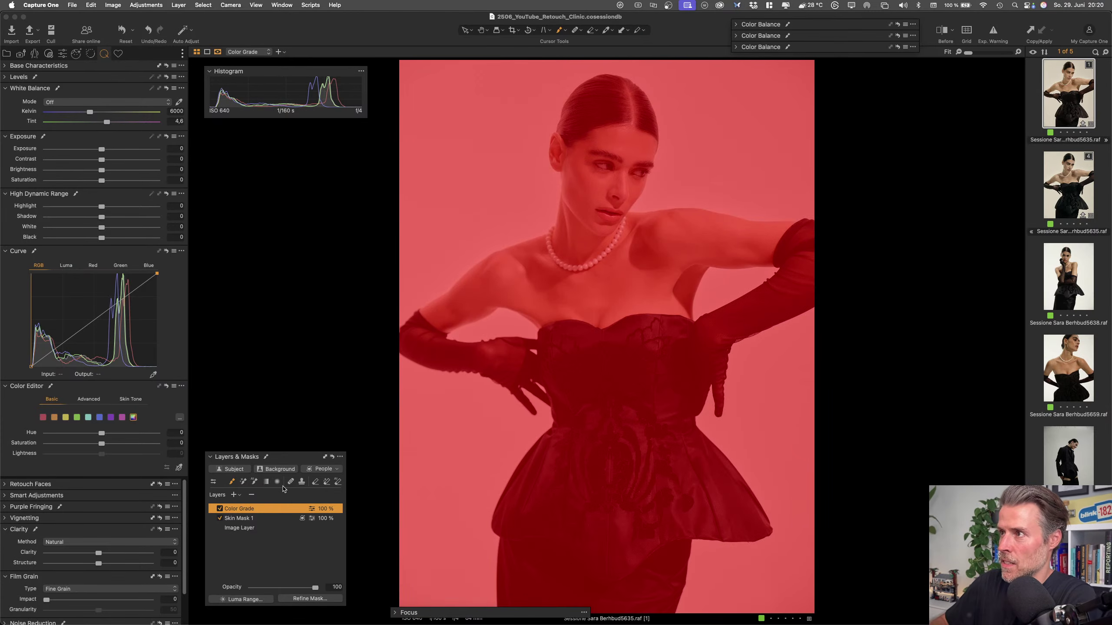
key(m)
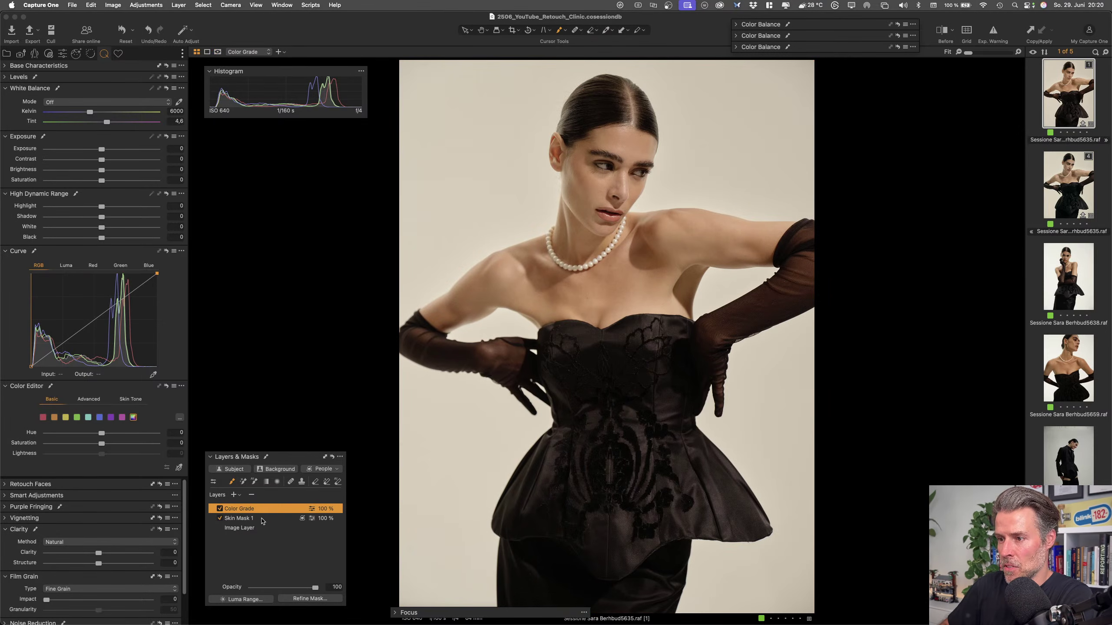
Inspect the Skin Mask 1 layer's mask overlay for comparison, hide it, and reselect the Color Grade layer
click(262, 520)
key(m)
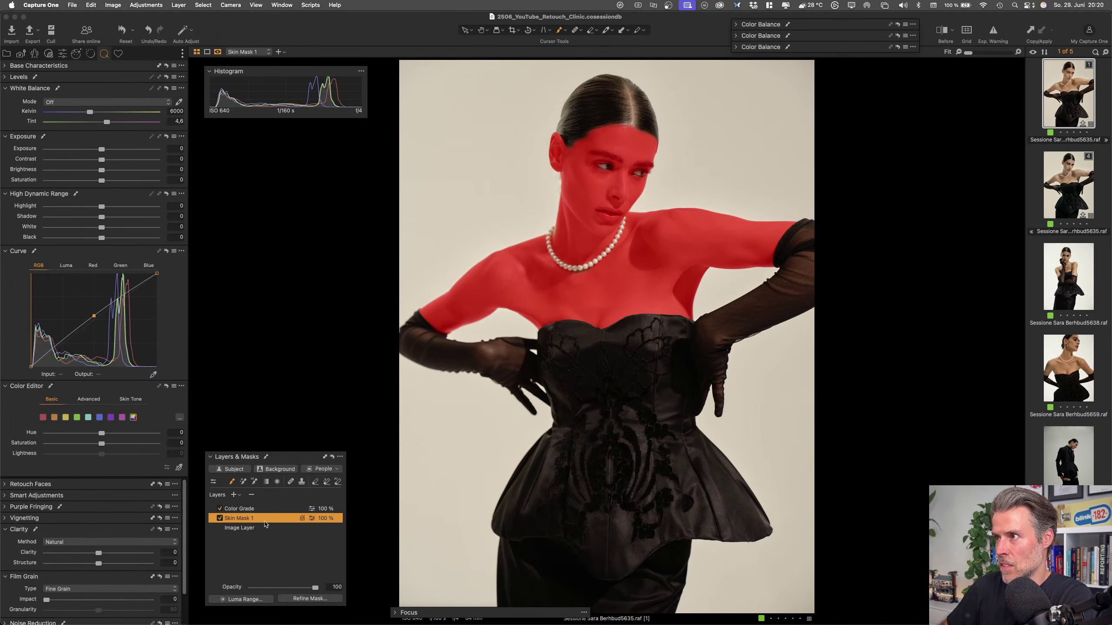
key(m)
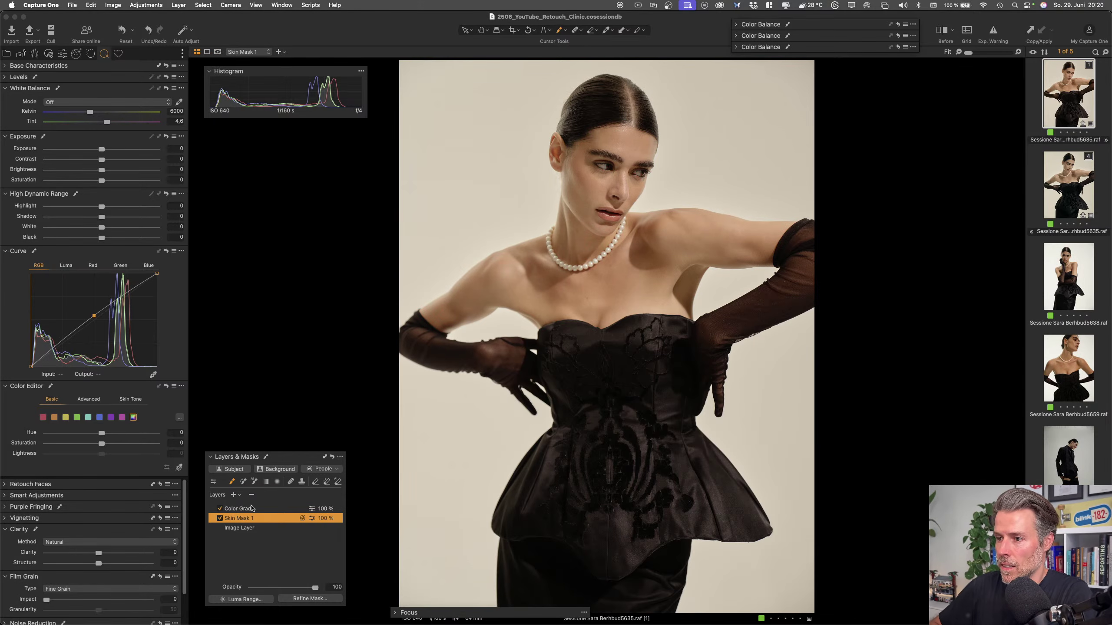
click(253, 508)
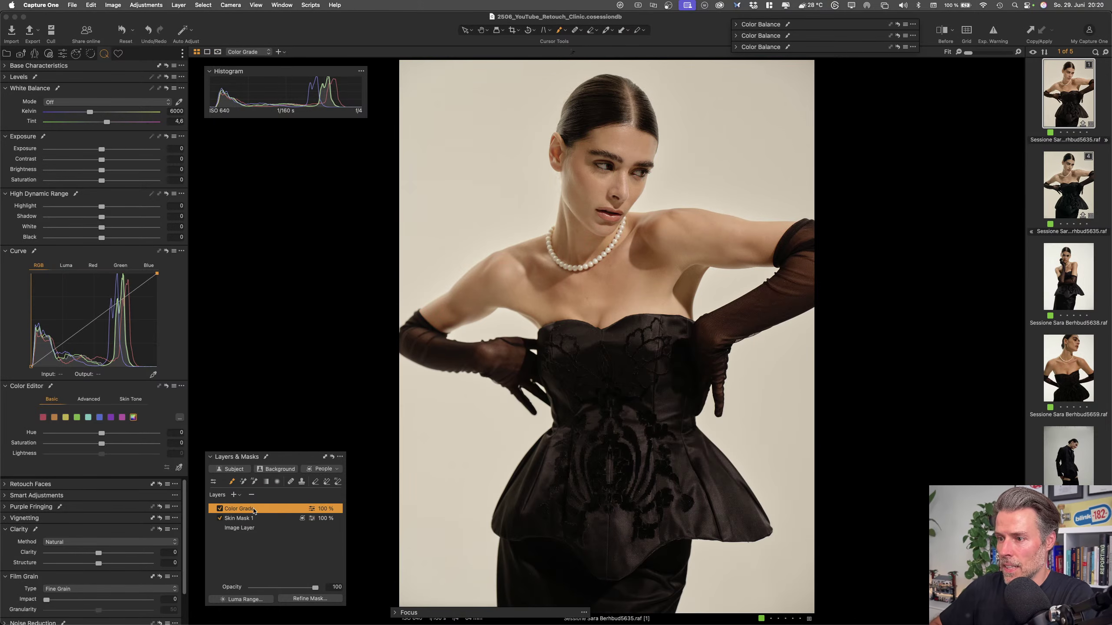
Expand the three floating Color Balance tools to show the separate Shadow, Midtone and Highlight wheels
click(736, 24)
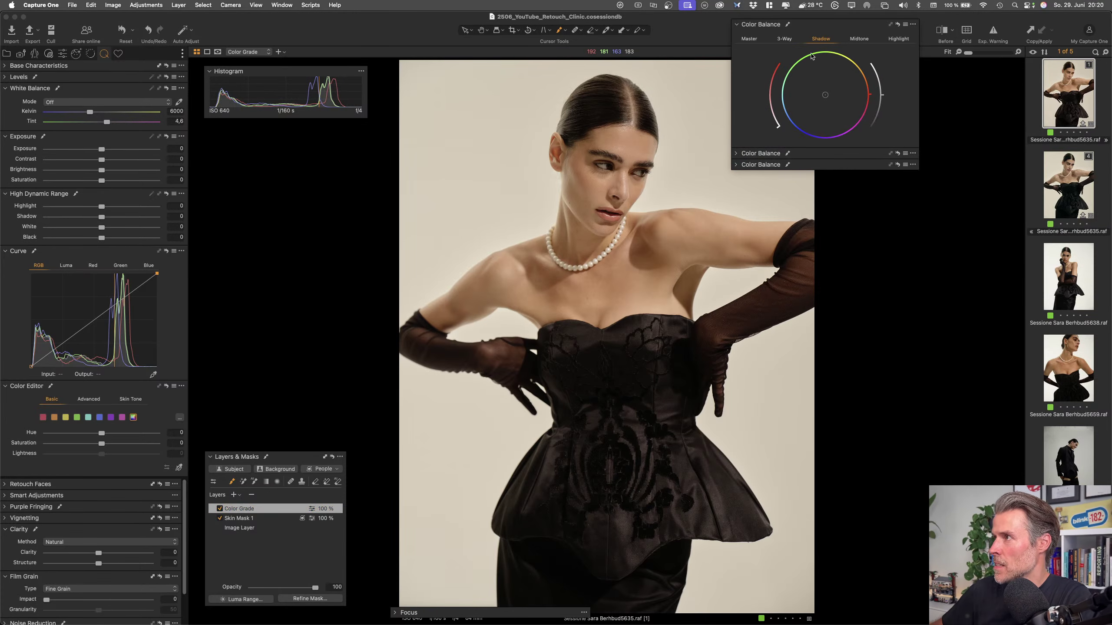
click(788, 40)
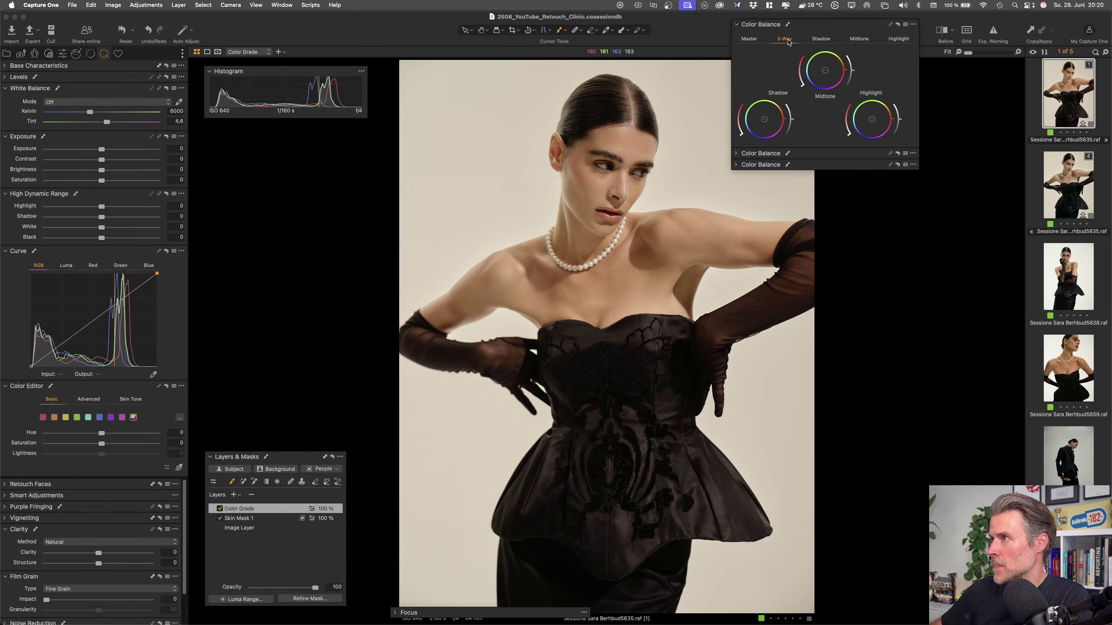
click(822, 40)
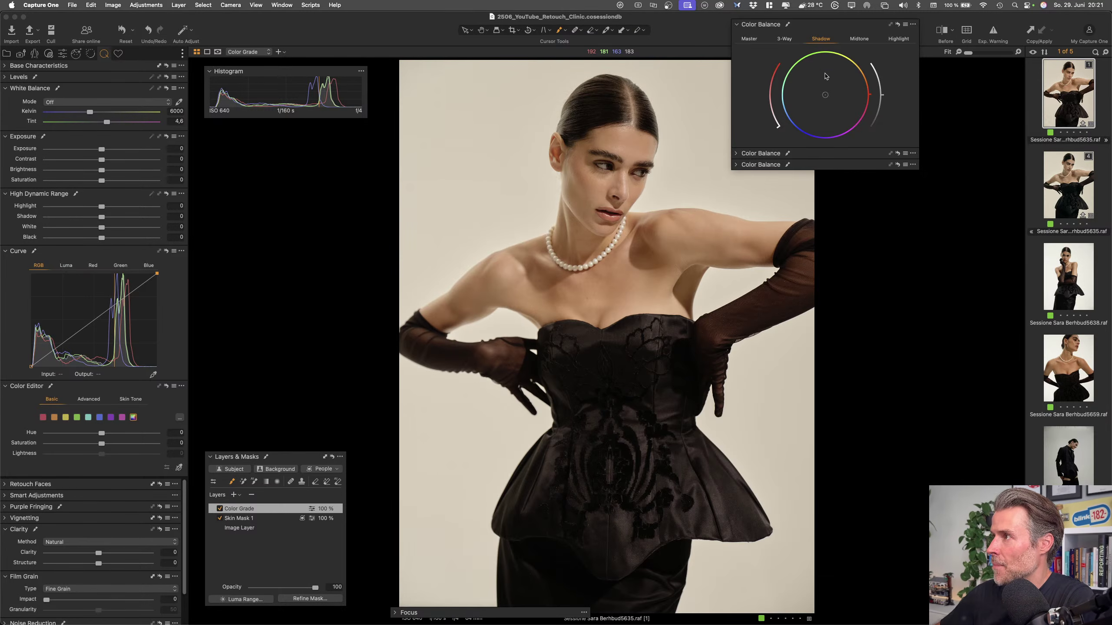
click(737, 155)
click(737, 283)
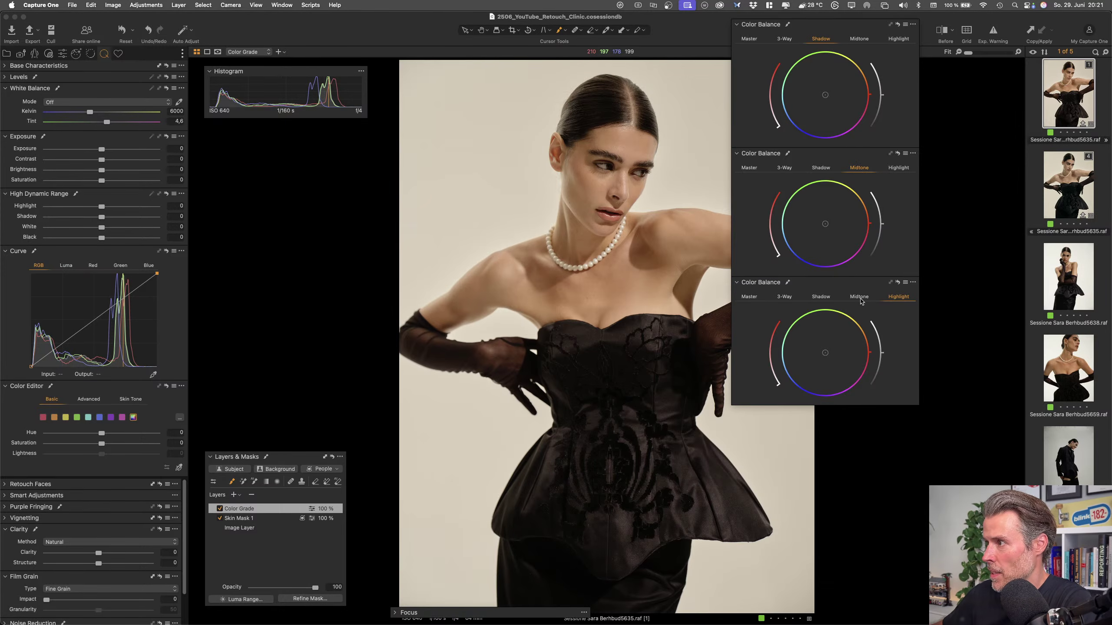
Enlarge the three color wheels and restack the floating tools in the order Shadow, Highlight, Midtone
drag(917, 404, 941, 462)
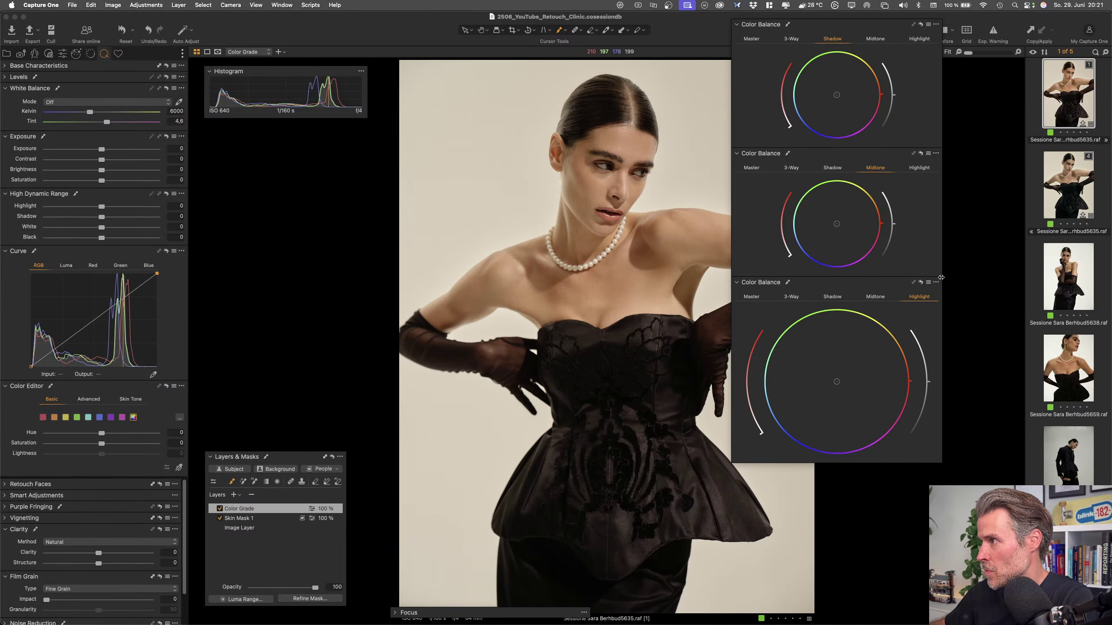
drag(941, 279, 862, 381)
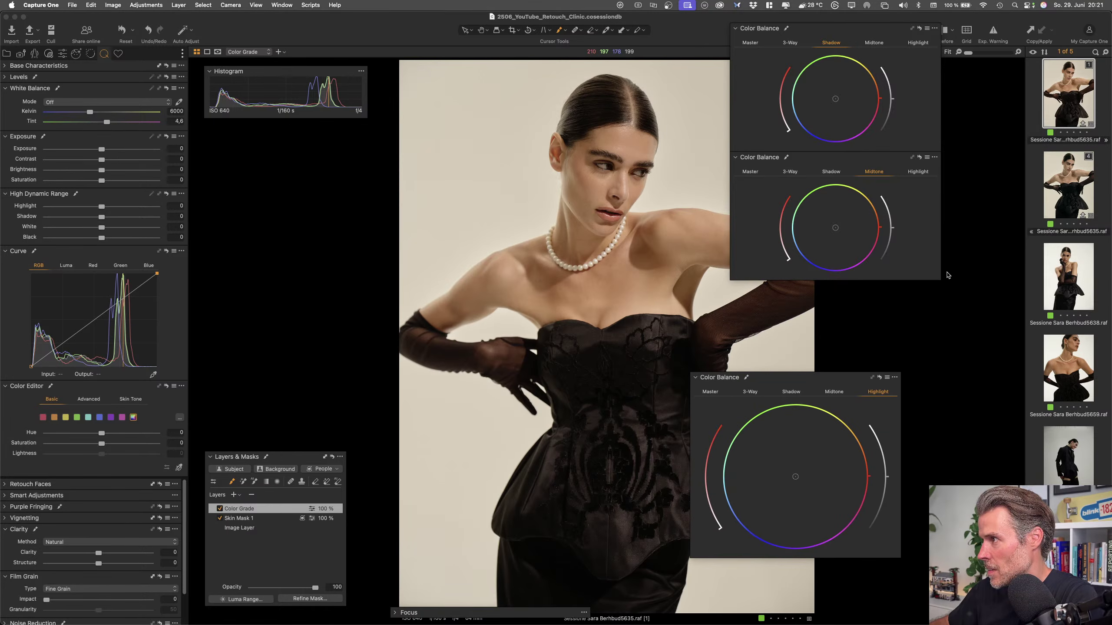
drag(939, 279, 944, 338)
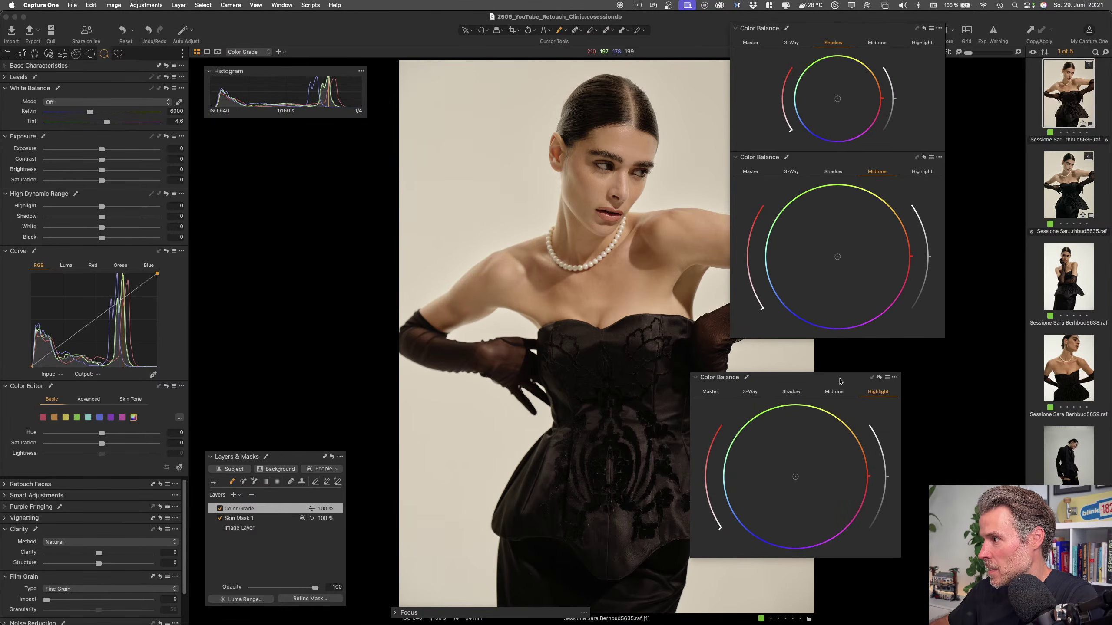
drag(839, 379, 881, 347)
drag(893, 157, 945, 207)
drag(864, 213, 887, 211)
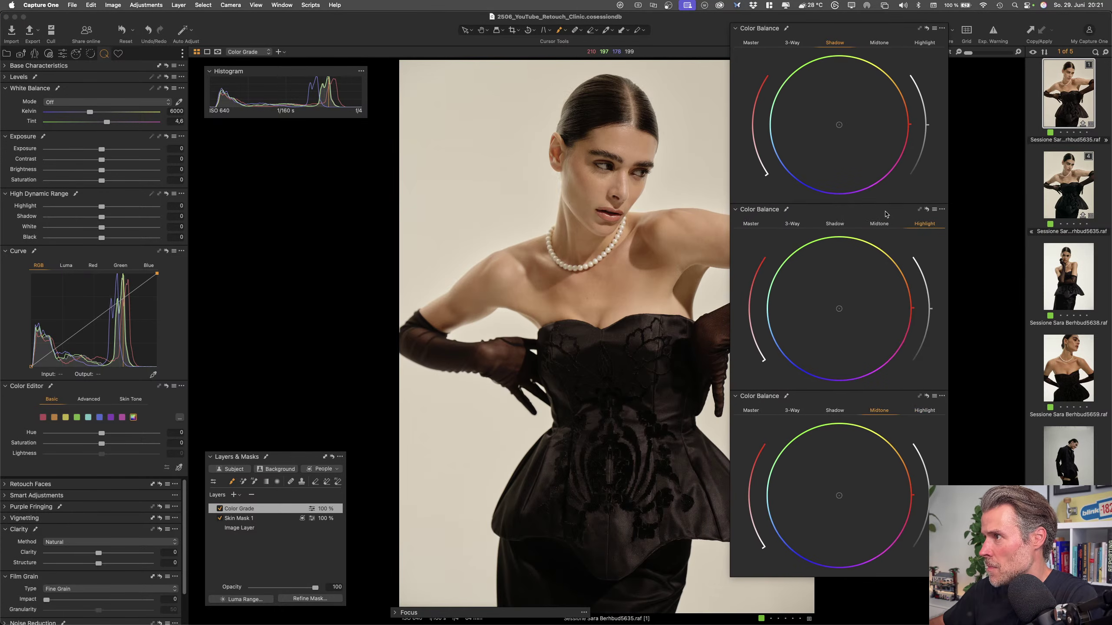
Add an extra Color Balance tool, float it over the portrait, and remove it again
right_click(174, 302)
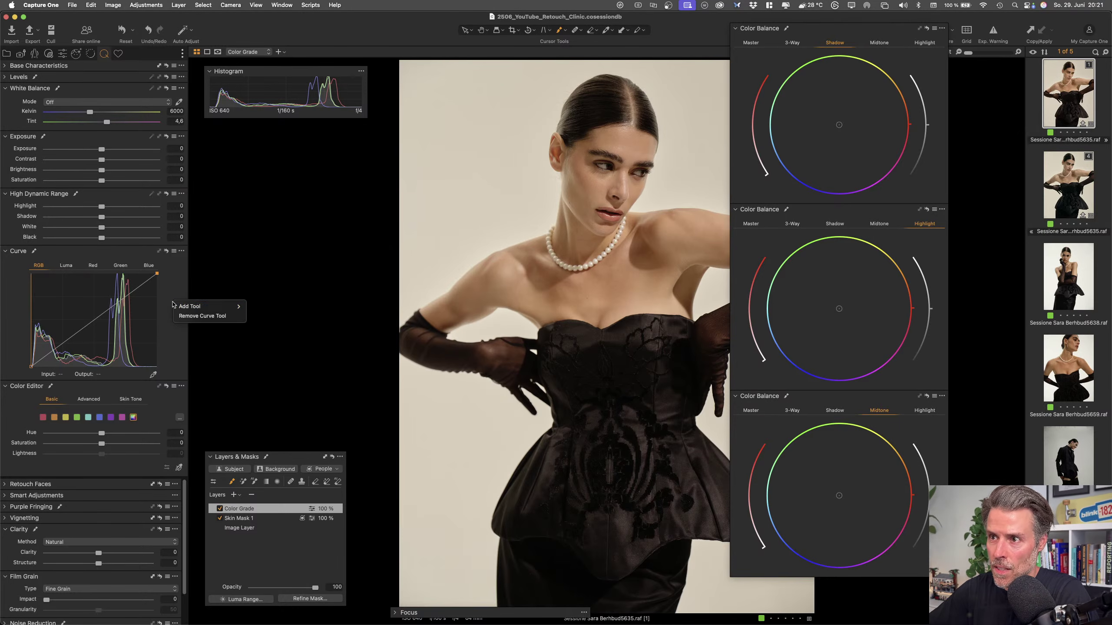
mouse_move(191, 310)
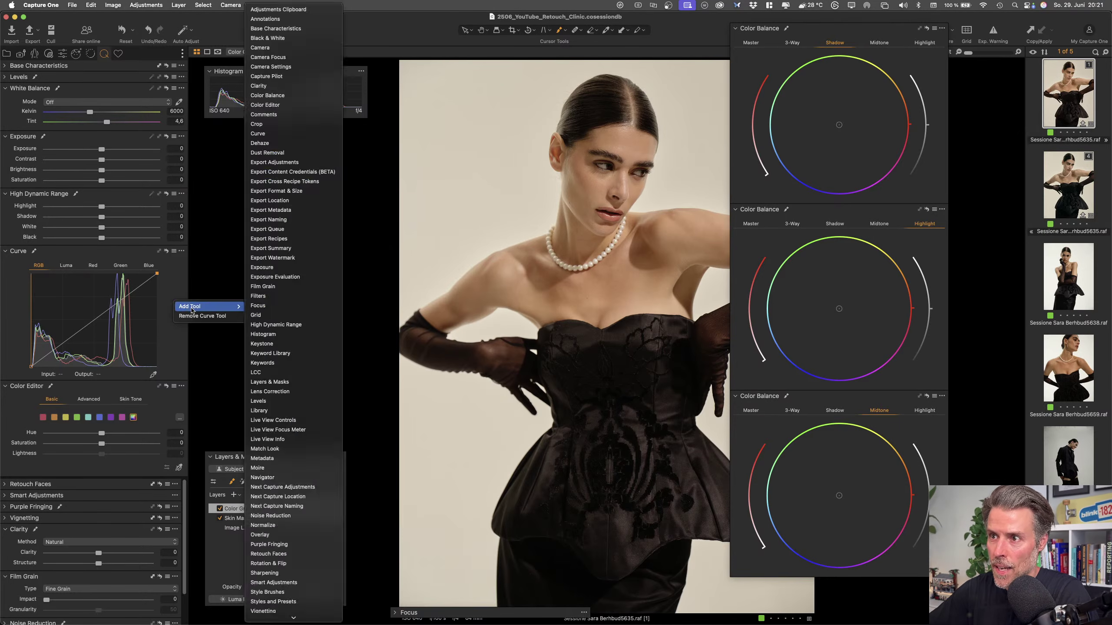
click(288, 95)
drag(99, 232, 535, 246)
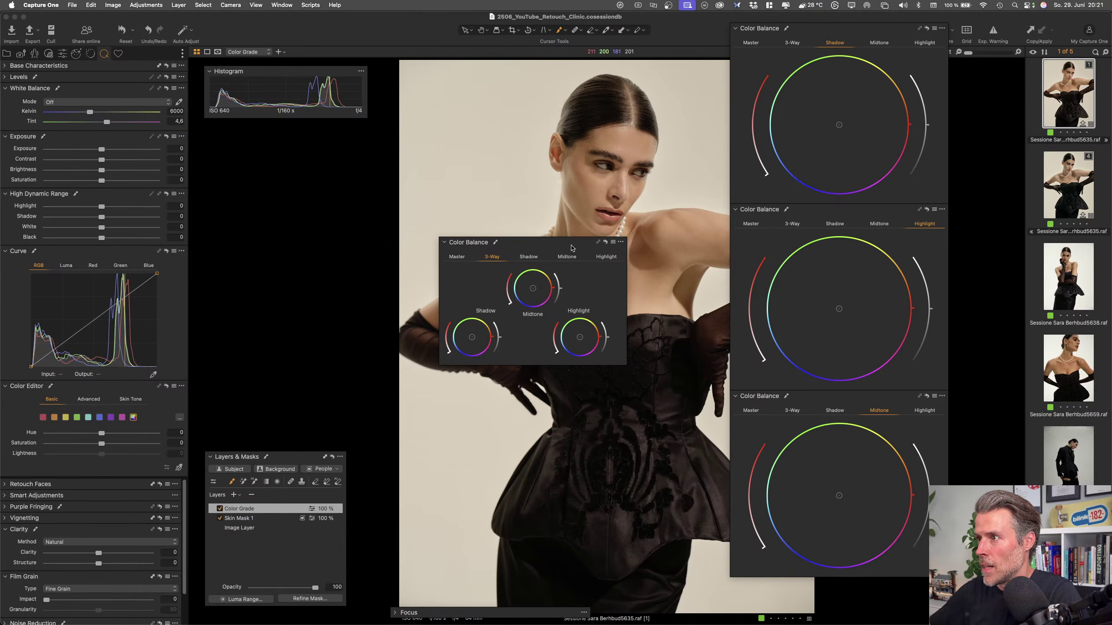
click(622, 245)
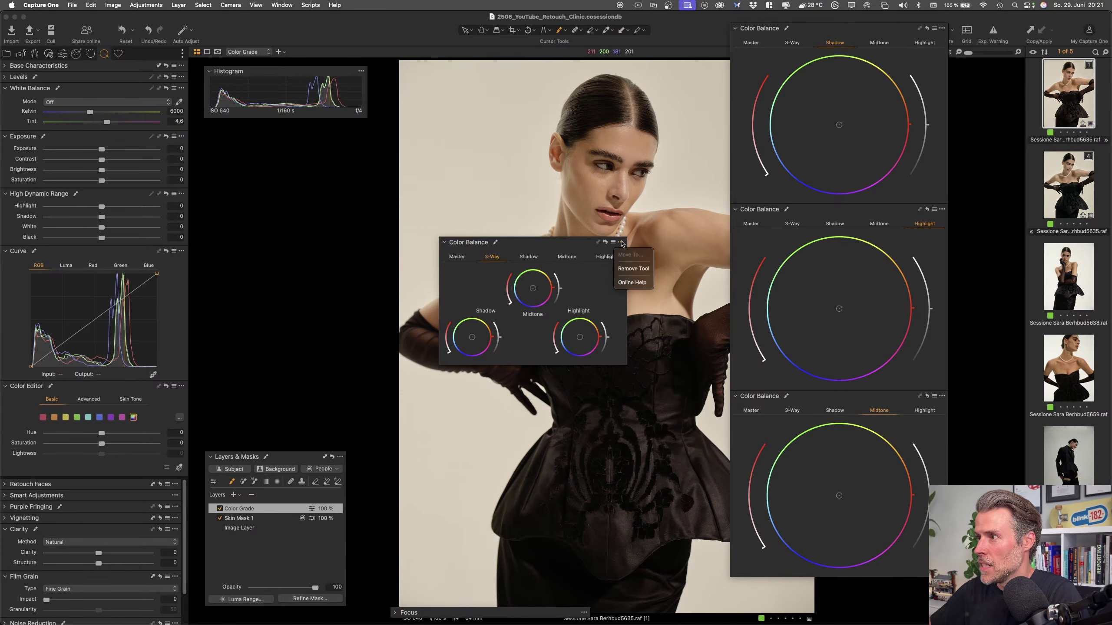
click(628, 265)
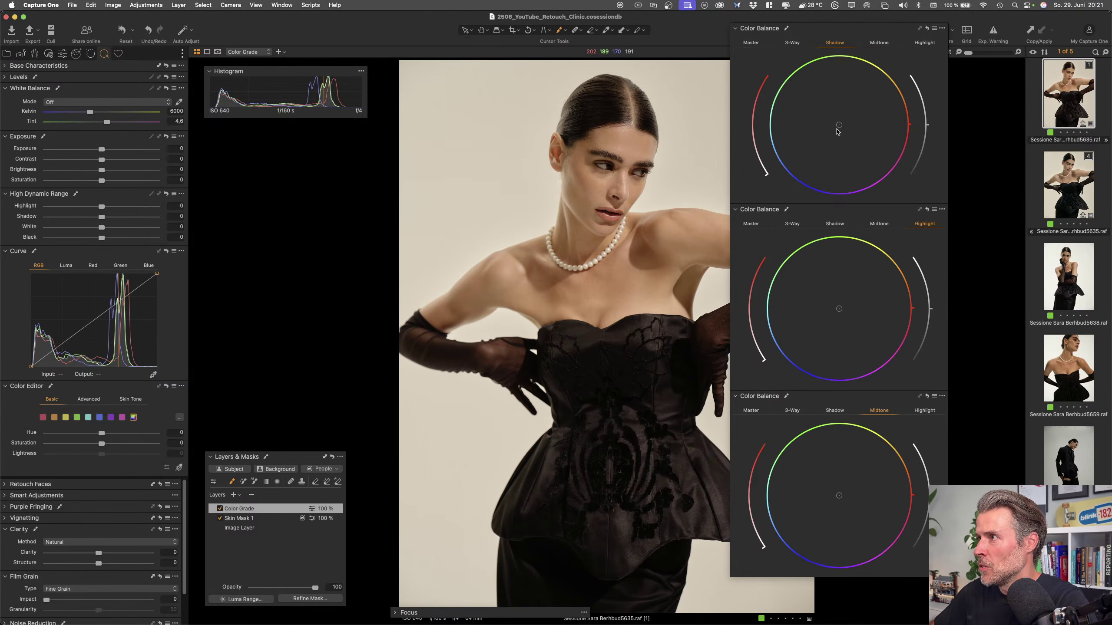
Shift the Color Grade layer's shadows toward blue, and move the floating color wheels aside to uncover more of the portrait
drag(837, 125, 823, 133)
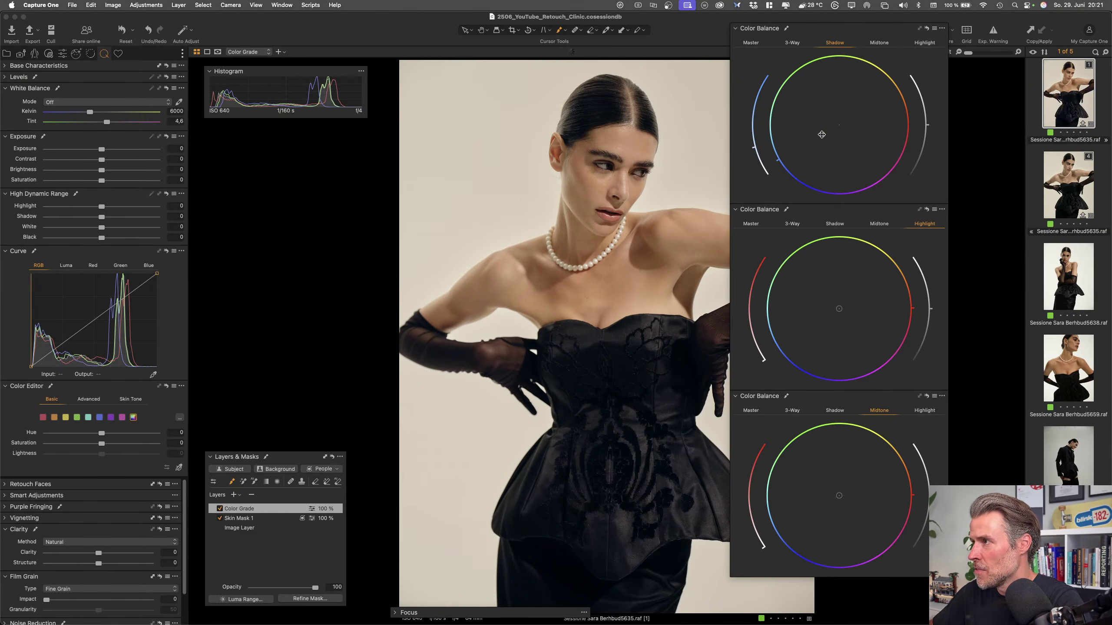
drag(822, 134, 797, 148)
drag(832, 34, 883, 56)
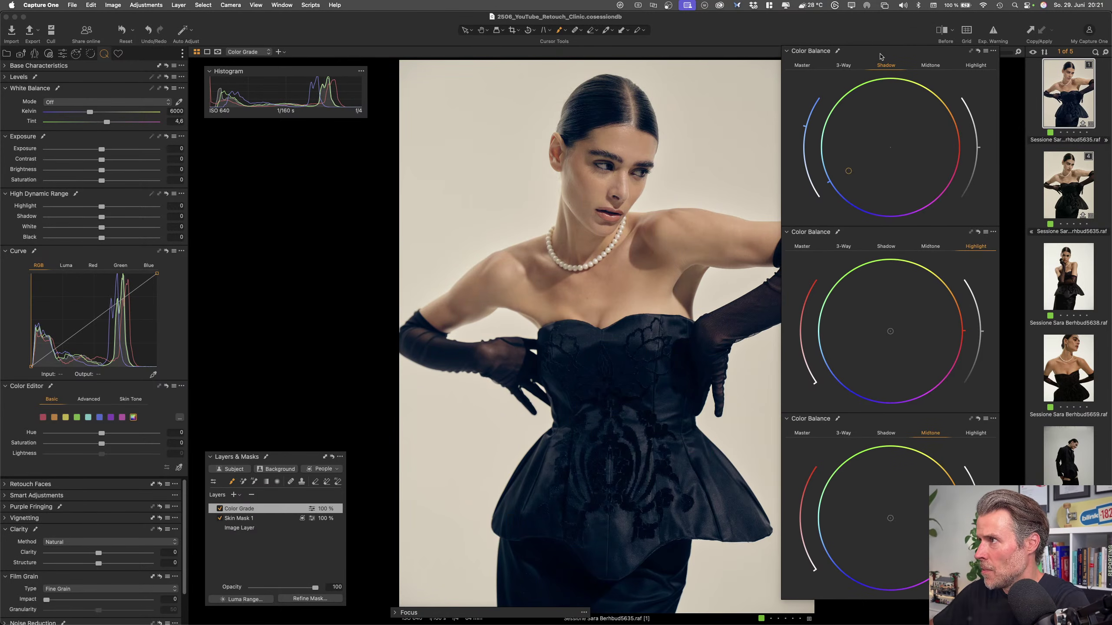
mouse_move(847, 169)
mouse_down()
mouse_move(858, 162)
mouse_move(837, 163)
mouse_move(861, 161)
mouse_move(828, 182)
mouse_move(831, 131)
mouse_move(835, 171)
mouse_move(856, 164)
mouse_up()
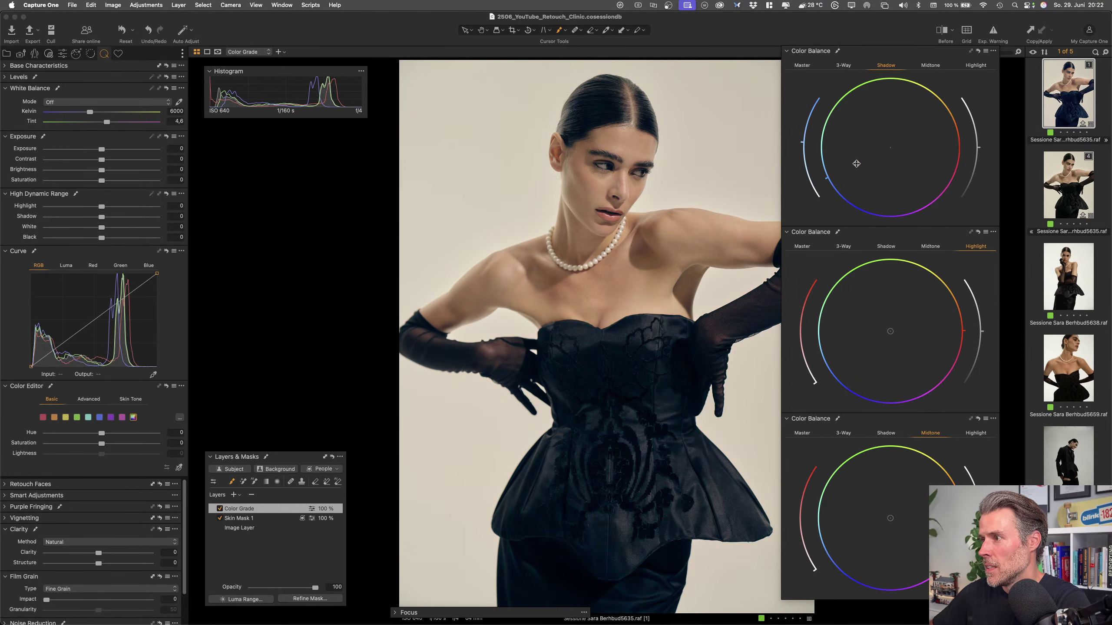
Compare the portrait with and without the blue shadow tint, and reduce the tint to a subtler shift
click(979, 51)
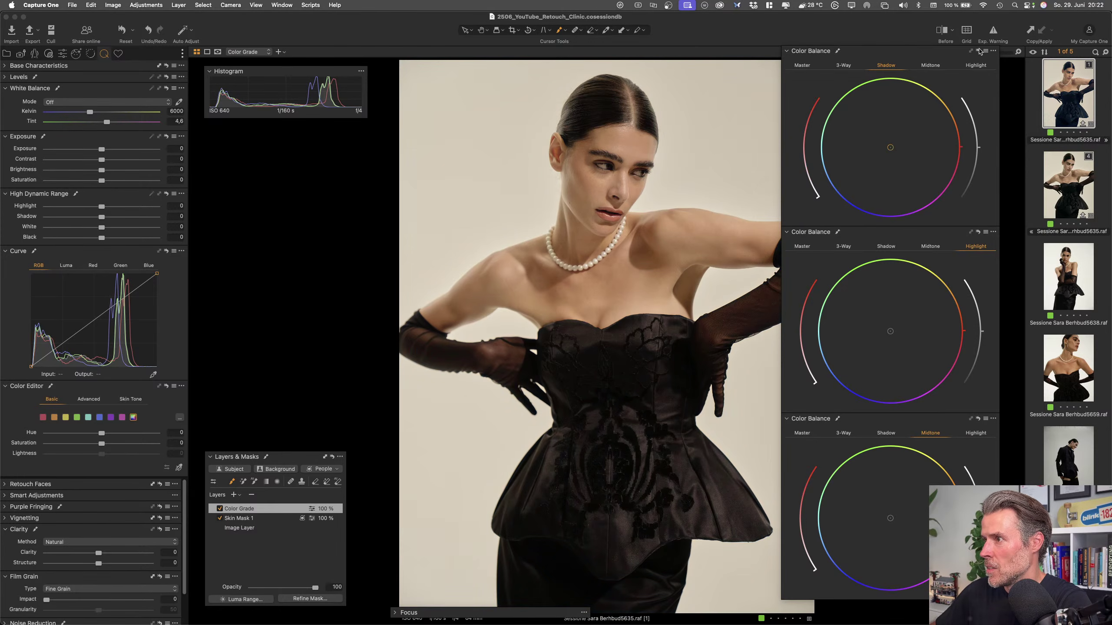
click(979, 51)
click(979, 51)
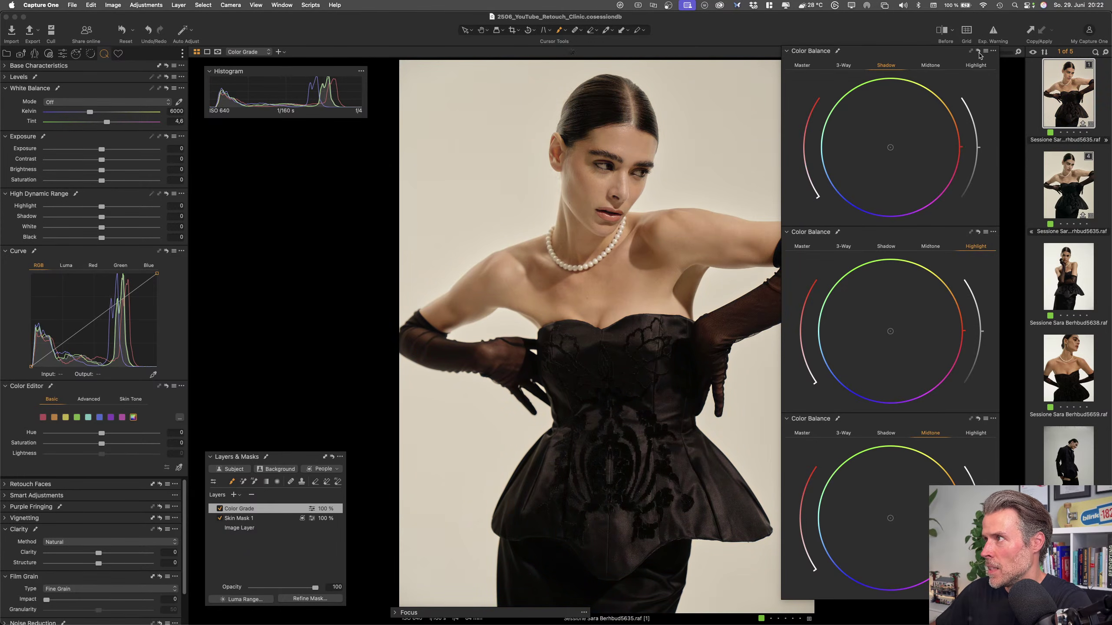
click(979, 51)
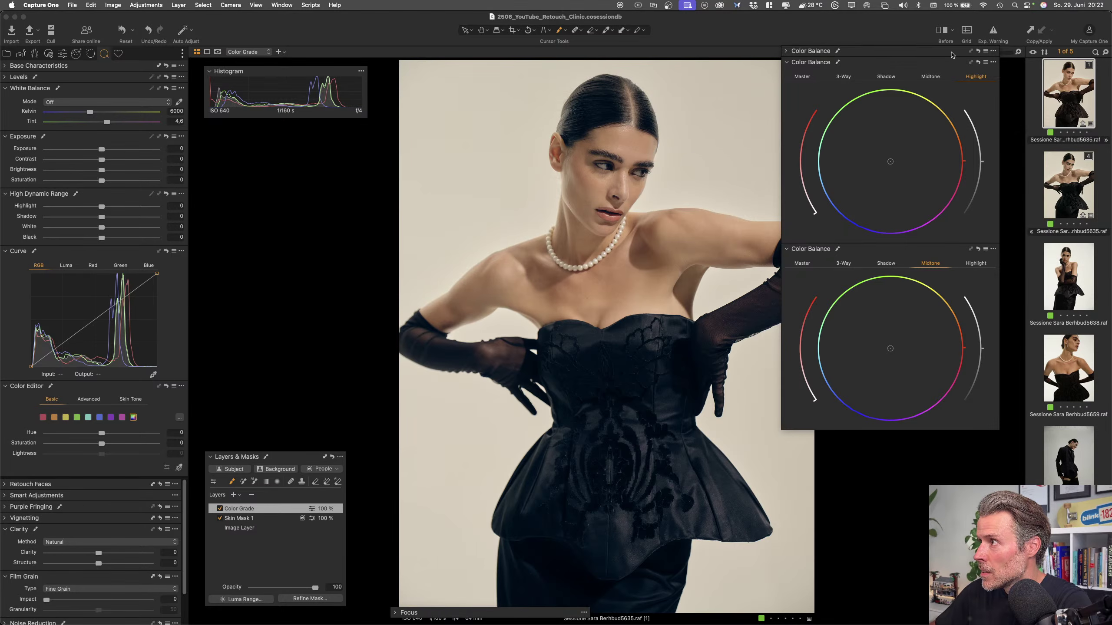
click(979, 52)
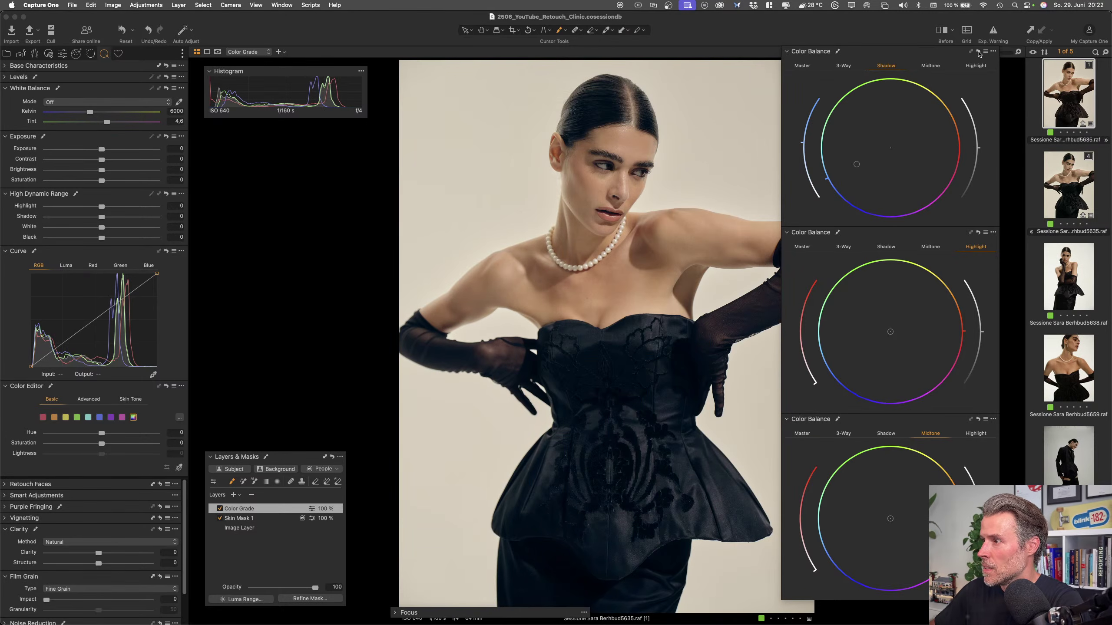
drag(856, 164, 868, 159)
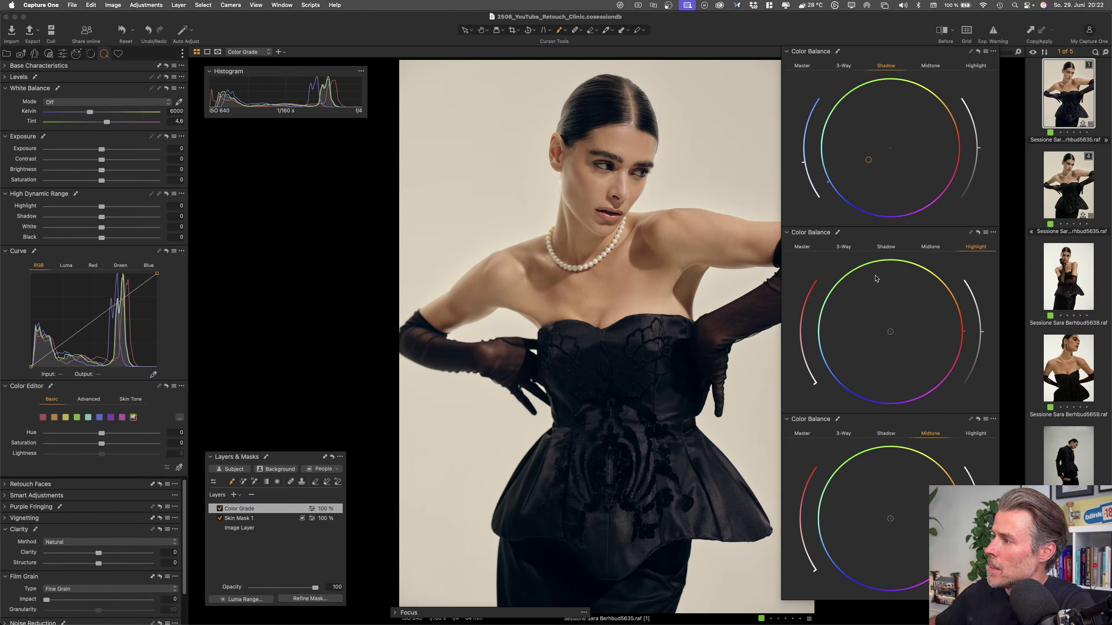
Warm the highlights slightly toward orange and nudge the midtones slightly toward yellow
drag(891, 331, 898, 326)
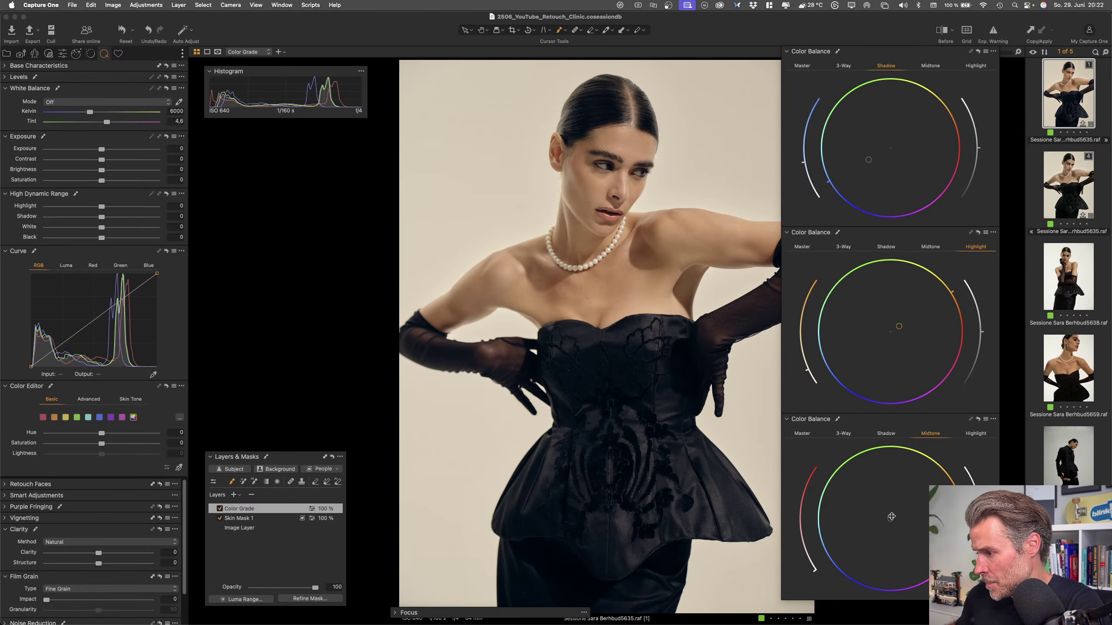
drag(891, 517, 893, 512)
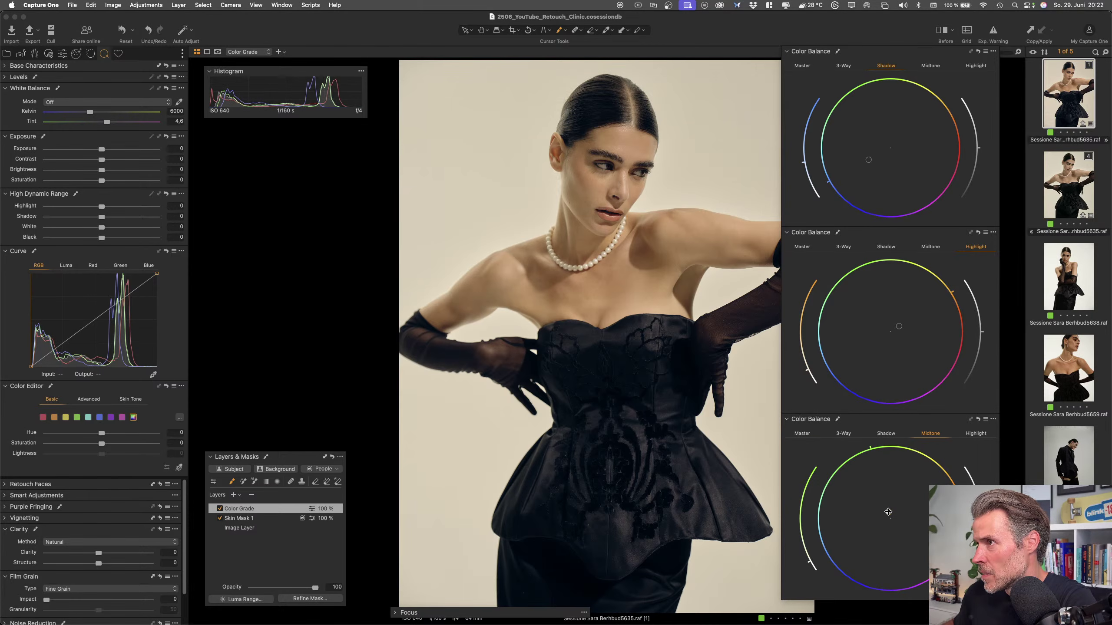
drag(891, 511, 892, 512)
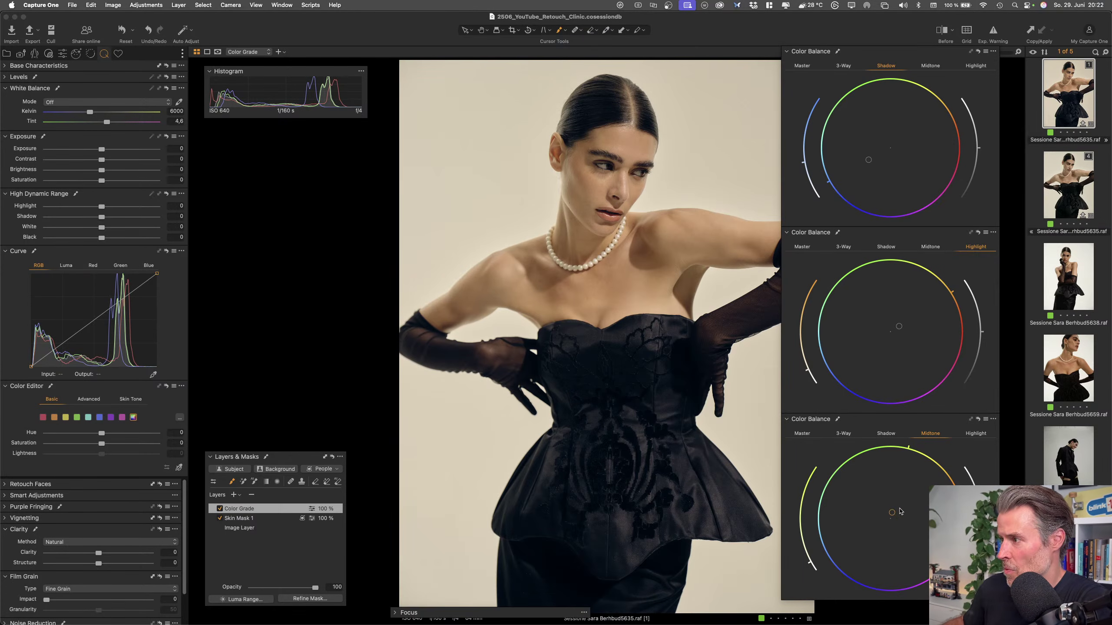
drag(893, 512, 896, 512)
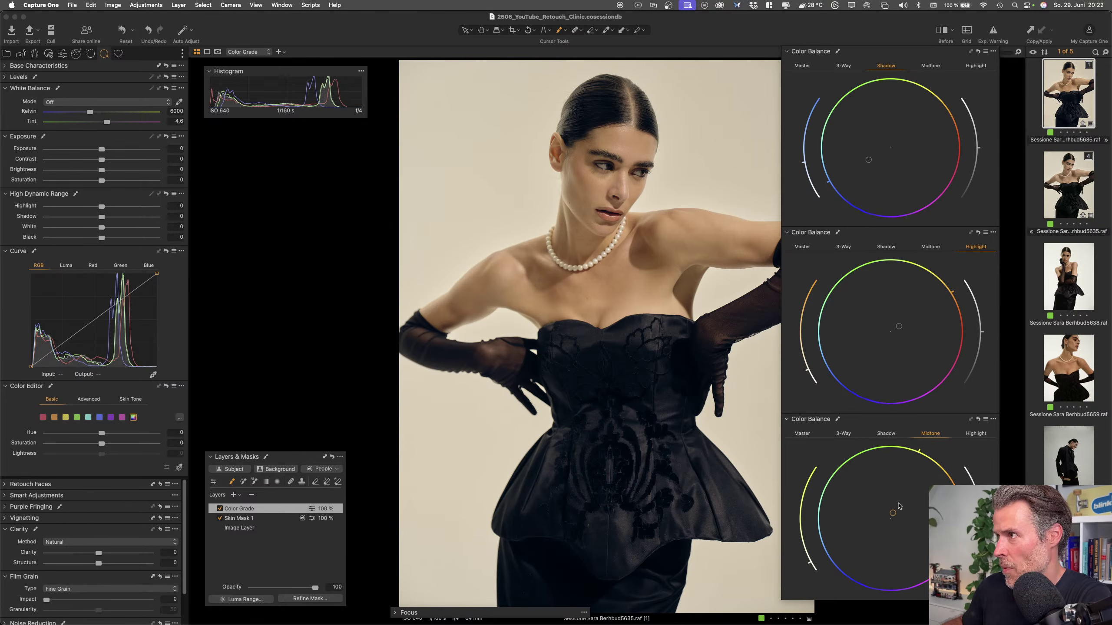
Collapse the three floating Color Balance tools and move them up off the portrait
click(980, 54)
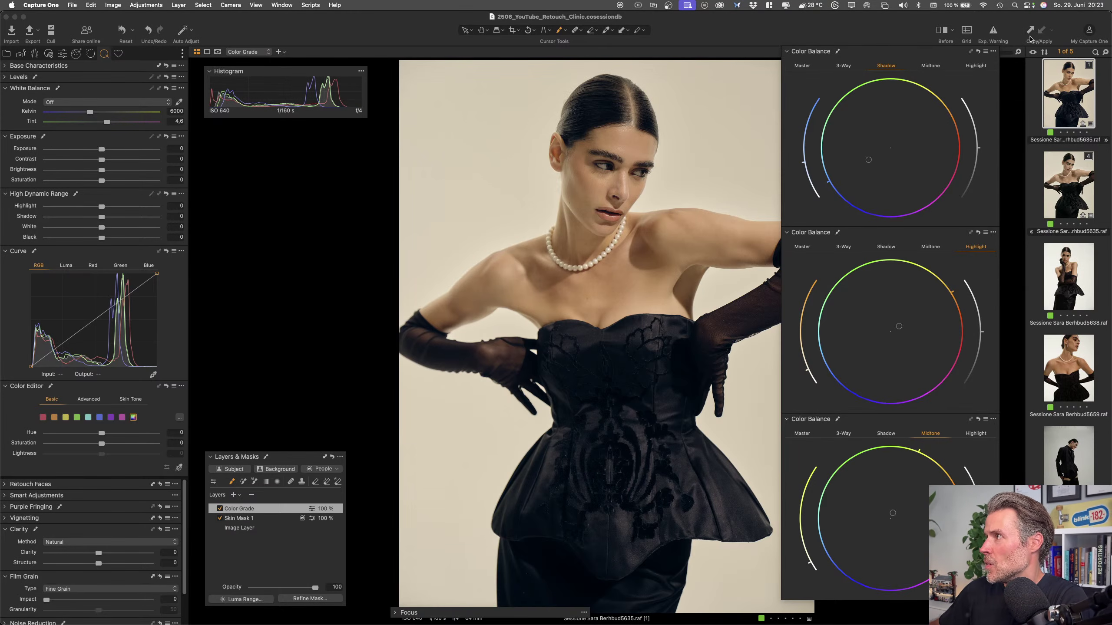
click(788, 52)
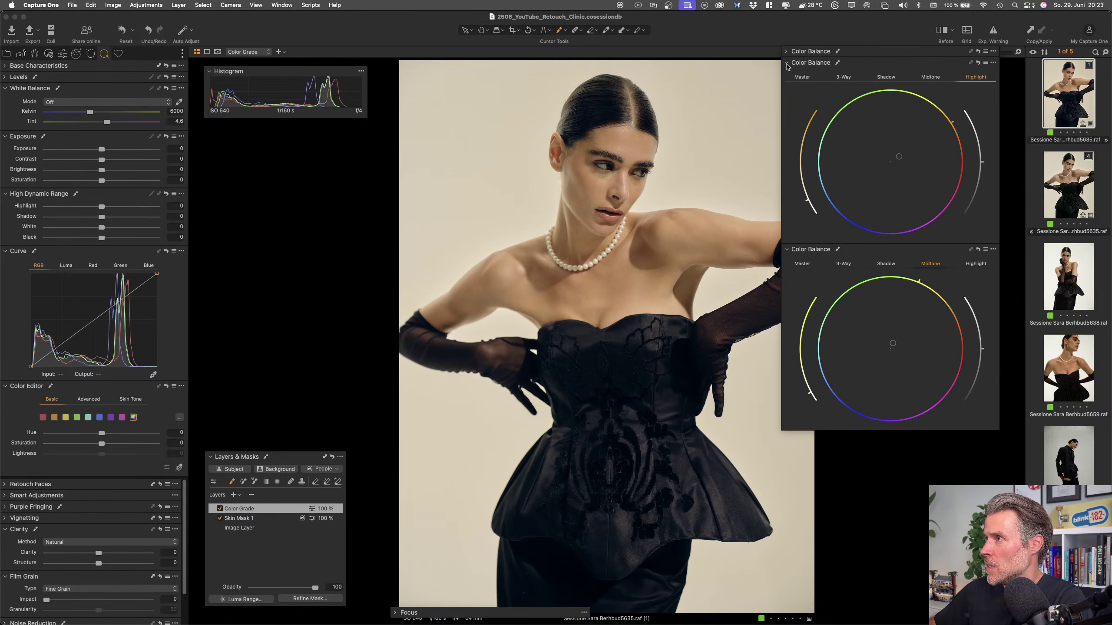
click(788, 64)
click(789, 75)
drag(855, 51, 767, 26)
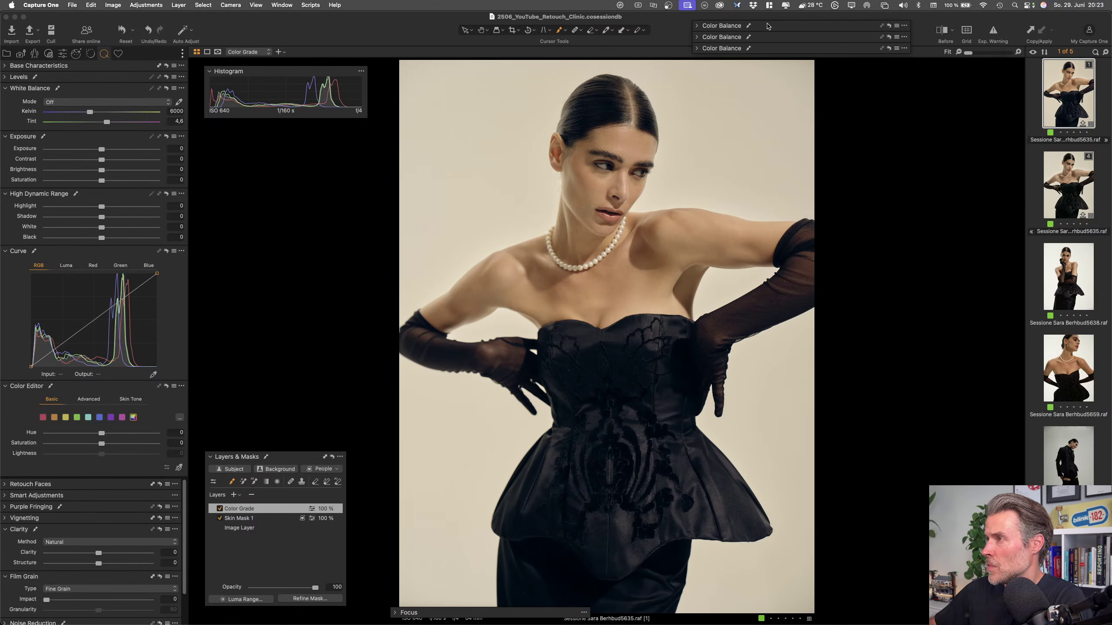
Compare the graded portrait with the original using the Before/After view
click(942, 32)
click(943, 32)
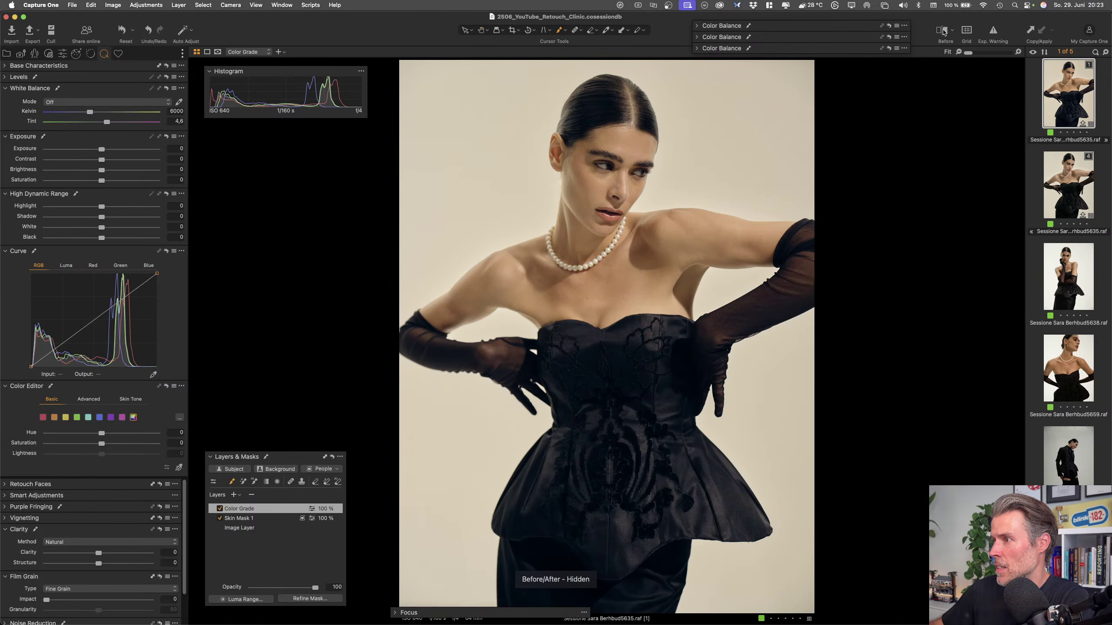
click(943, 34)
click(944, 34)
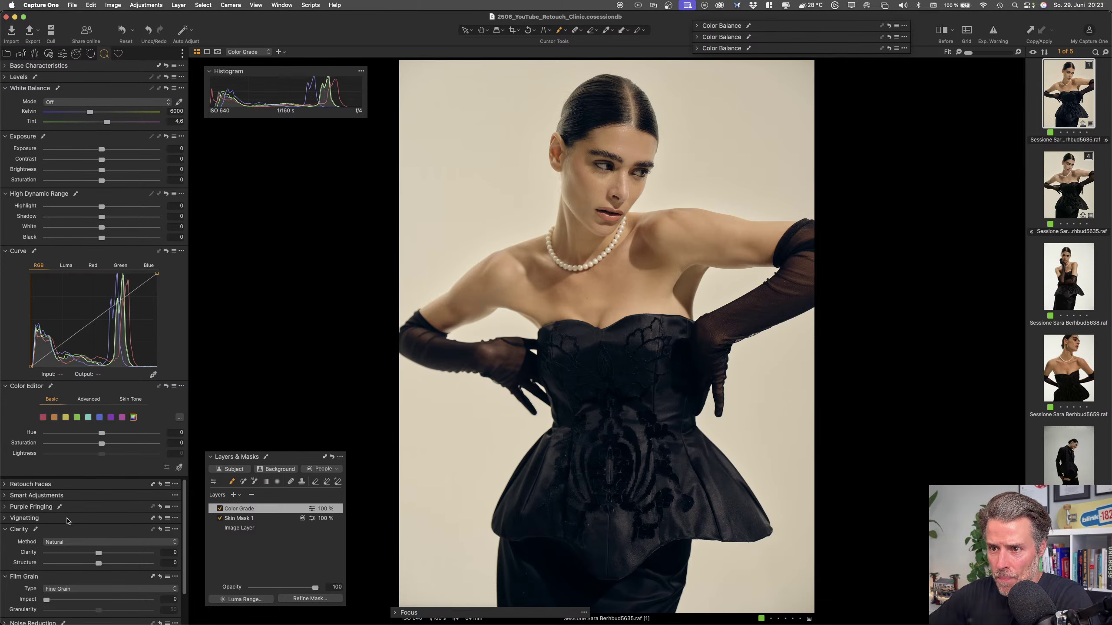
Set the Image Layer's Clarity to -35
scroll(184, 517, down, 3)
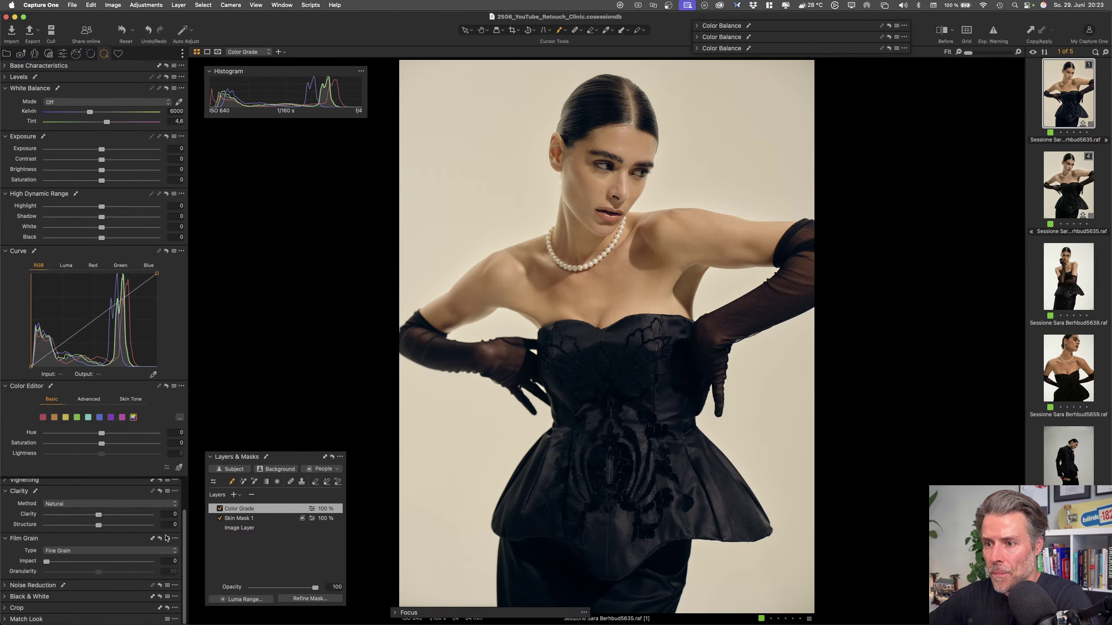
click(234, 529)
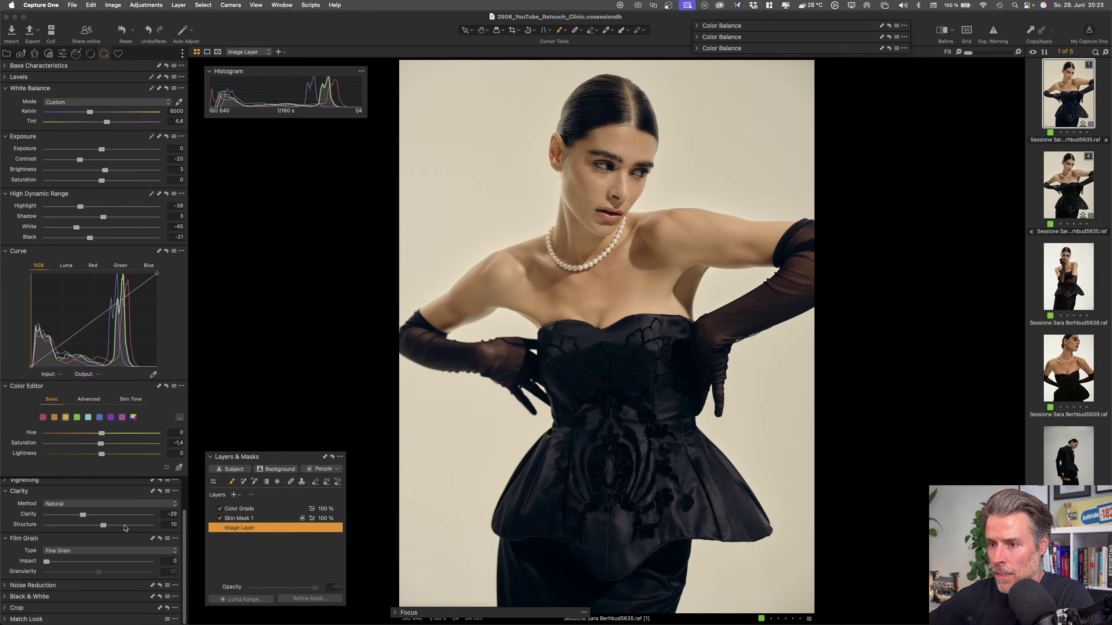
drag(85, 517, 81, 517)
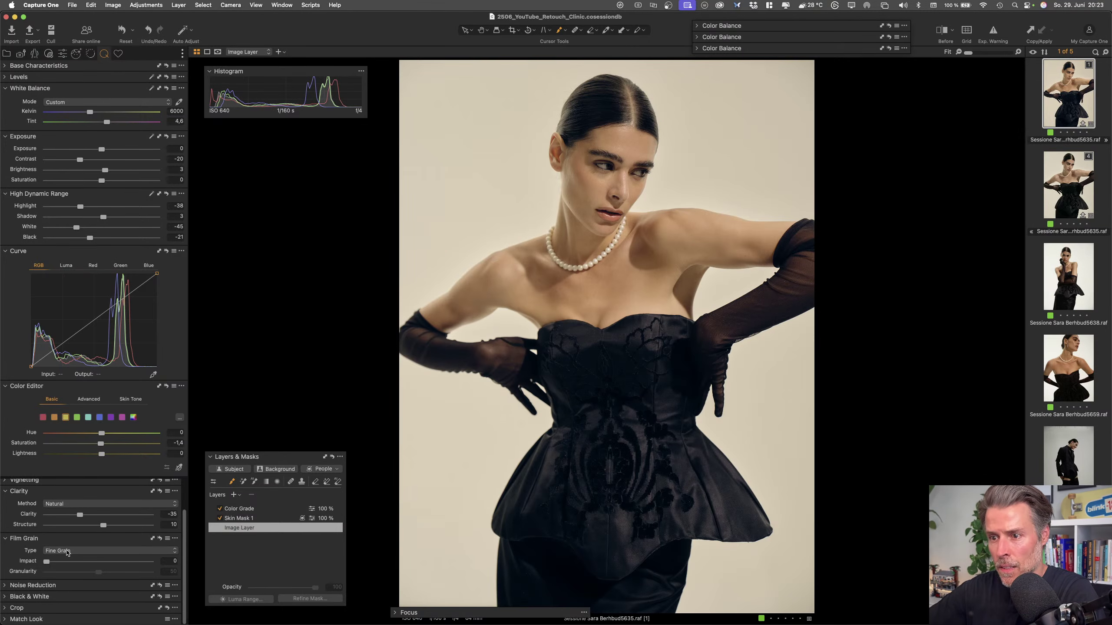
Add film grain to the Image Layer with the Tabular Grain type and an Impact of 35
click(112, 553)
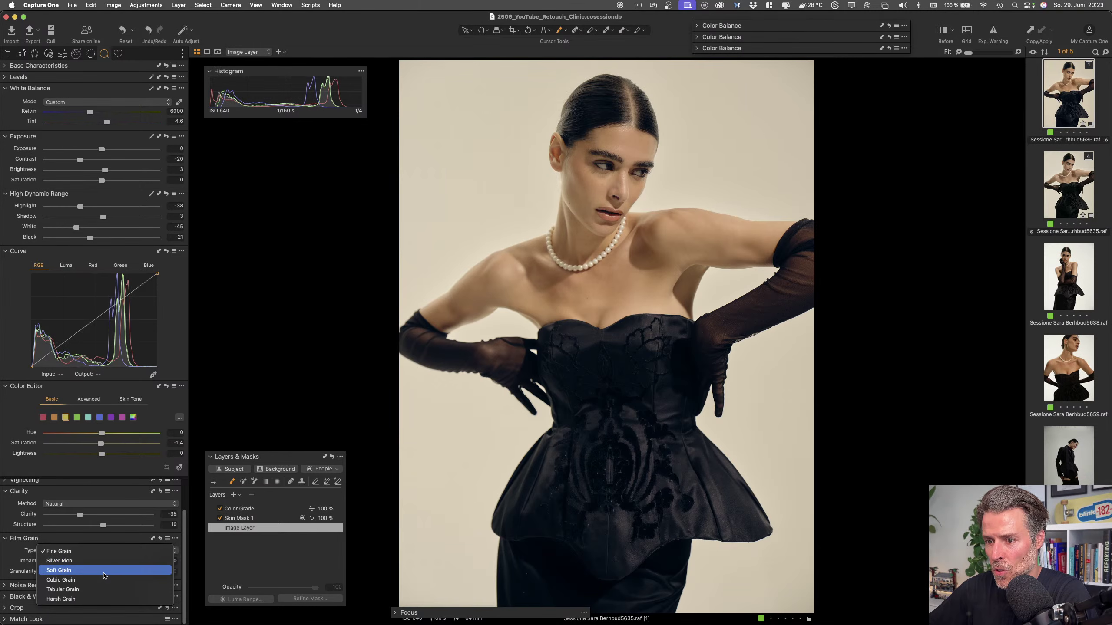
click(108, 588)
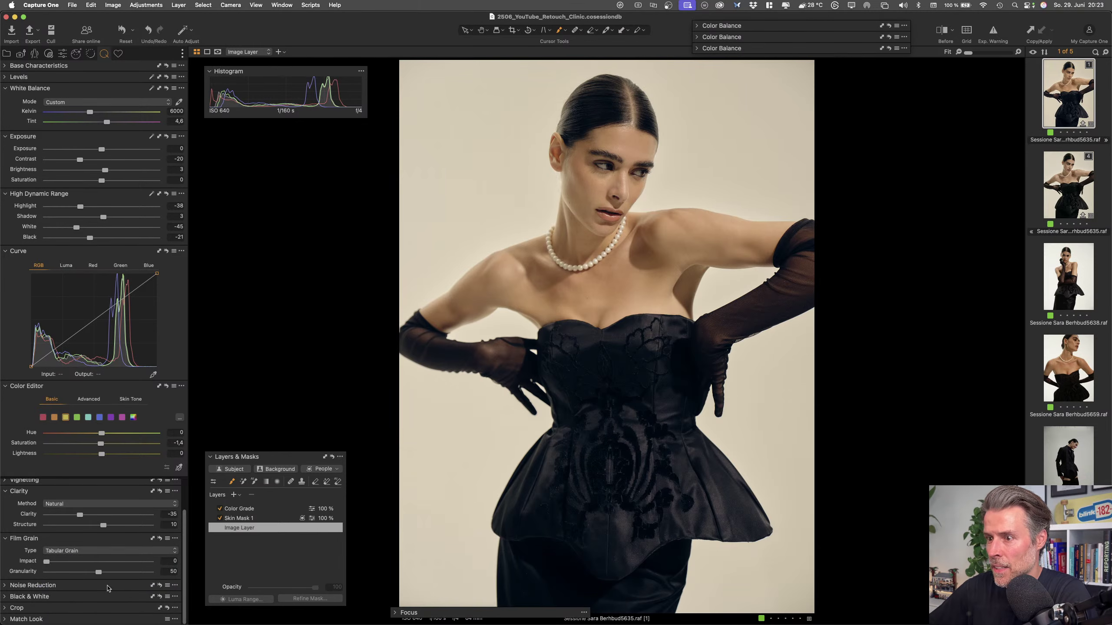
click(81, 562)
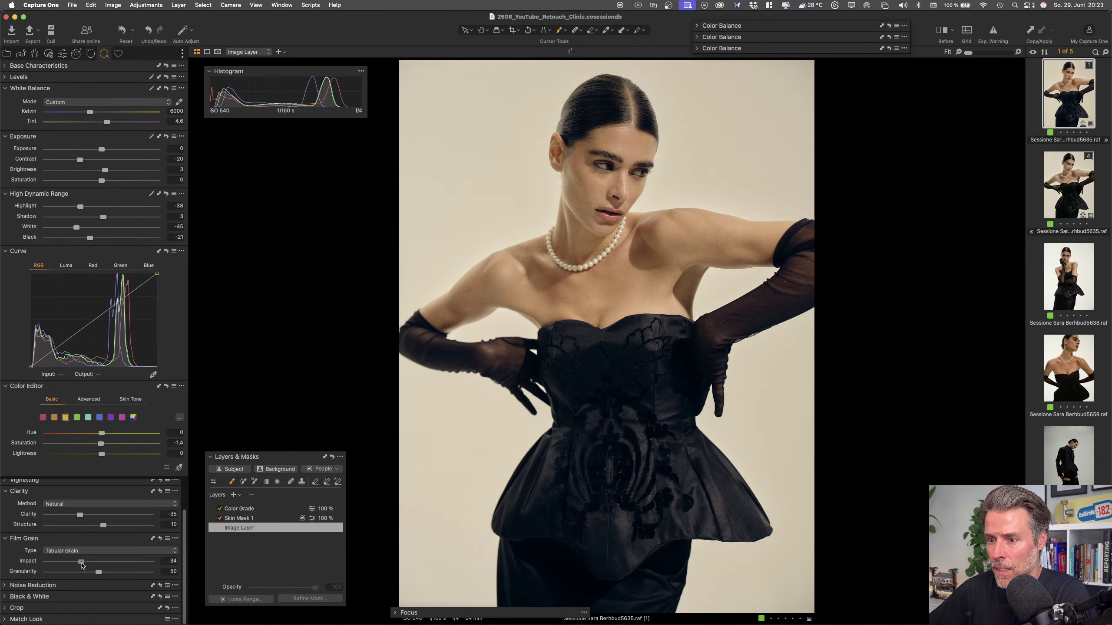
drag(81, 565, 82, 565)
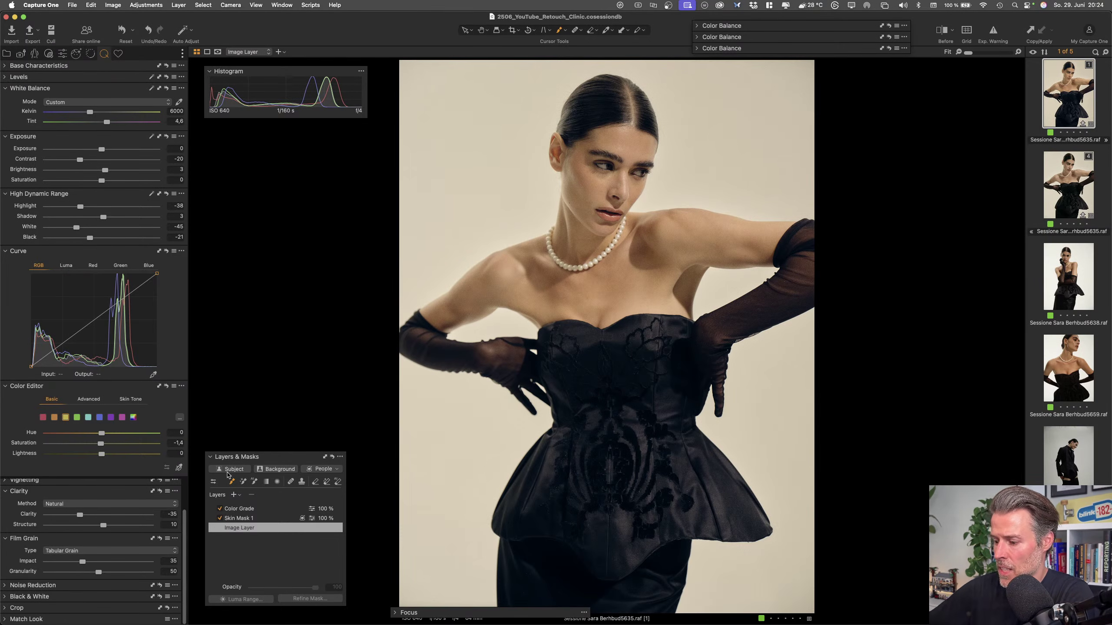
Inspect the model's face up close with and without the film grain, and return to the full portrait
scroll(650, 170, up, 2)
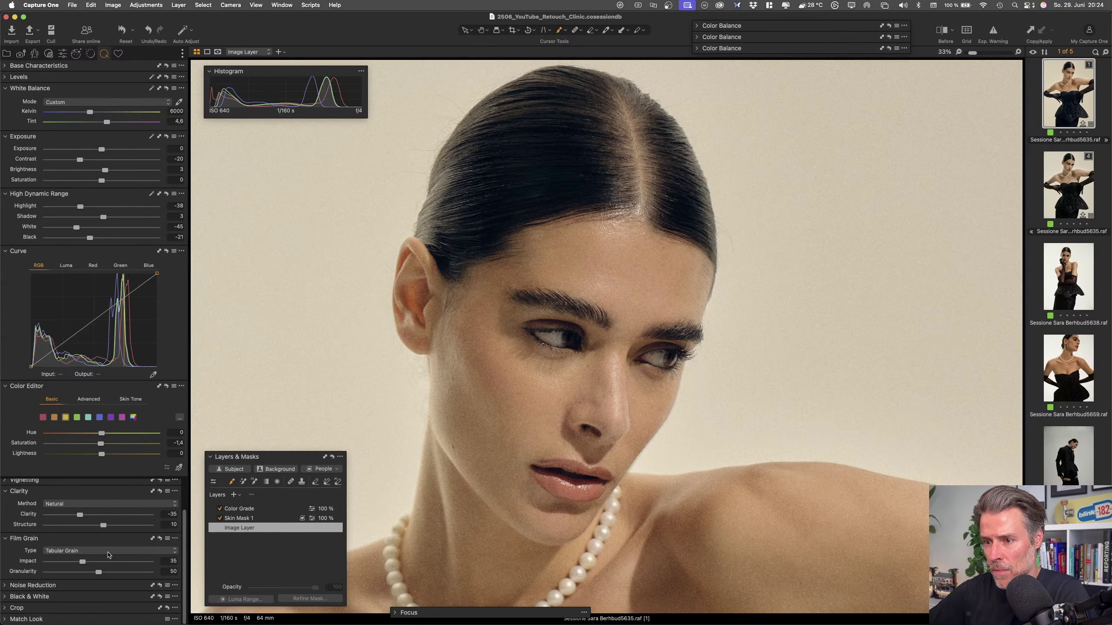
click(160, 538)
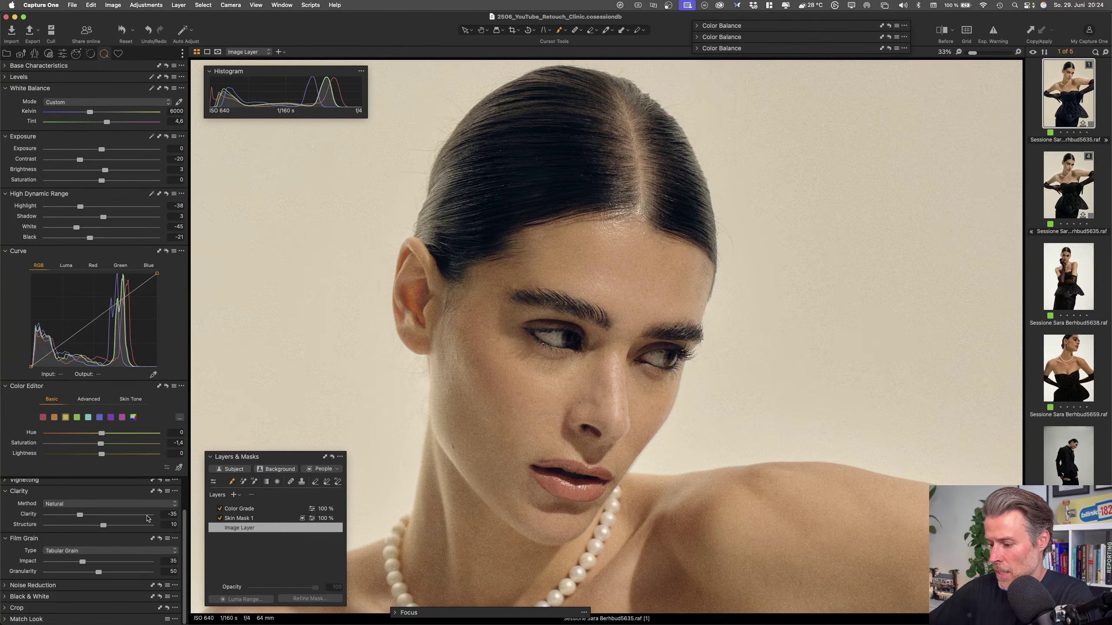
key(super+0)
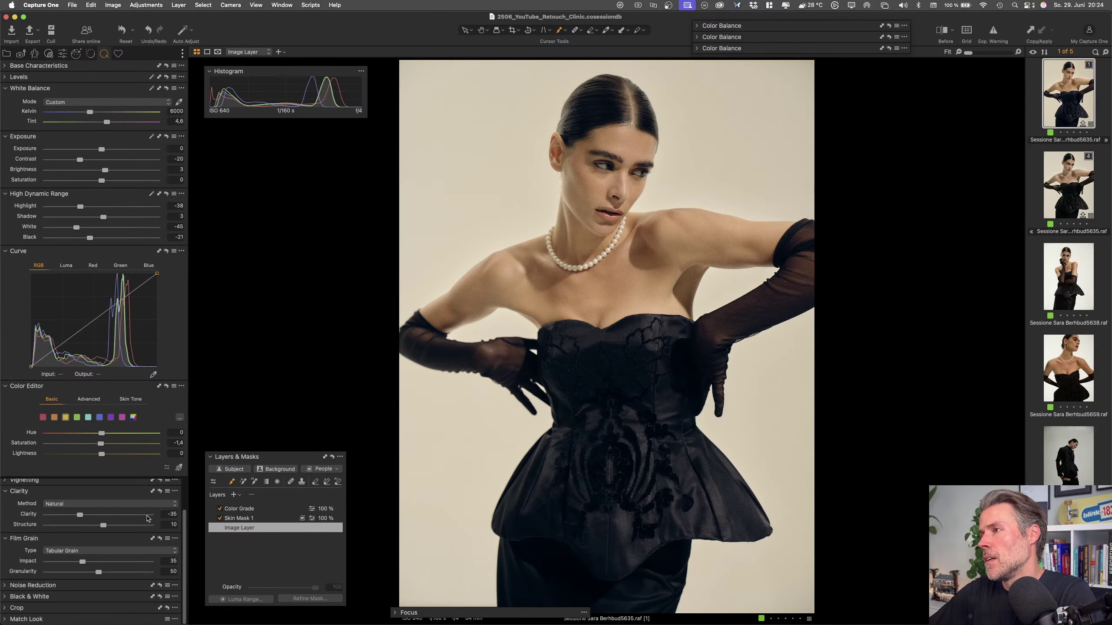
Compare the edited portrait with the original, and remove the floating Focus tool from the workspace
click(942, 35)
click(942, 35)
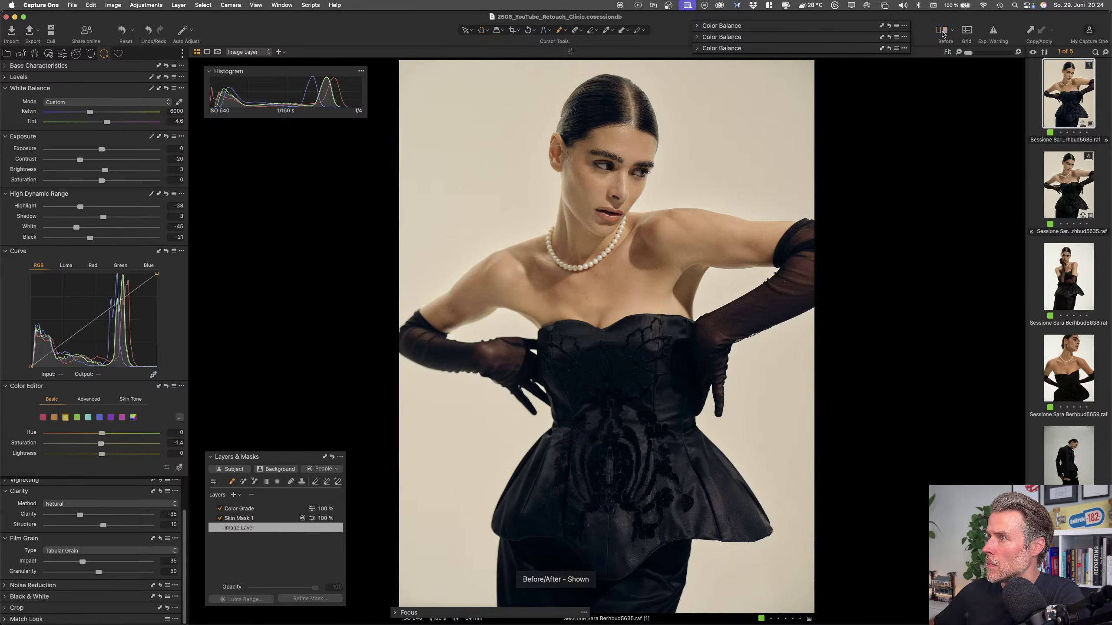
click(942, 35)
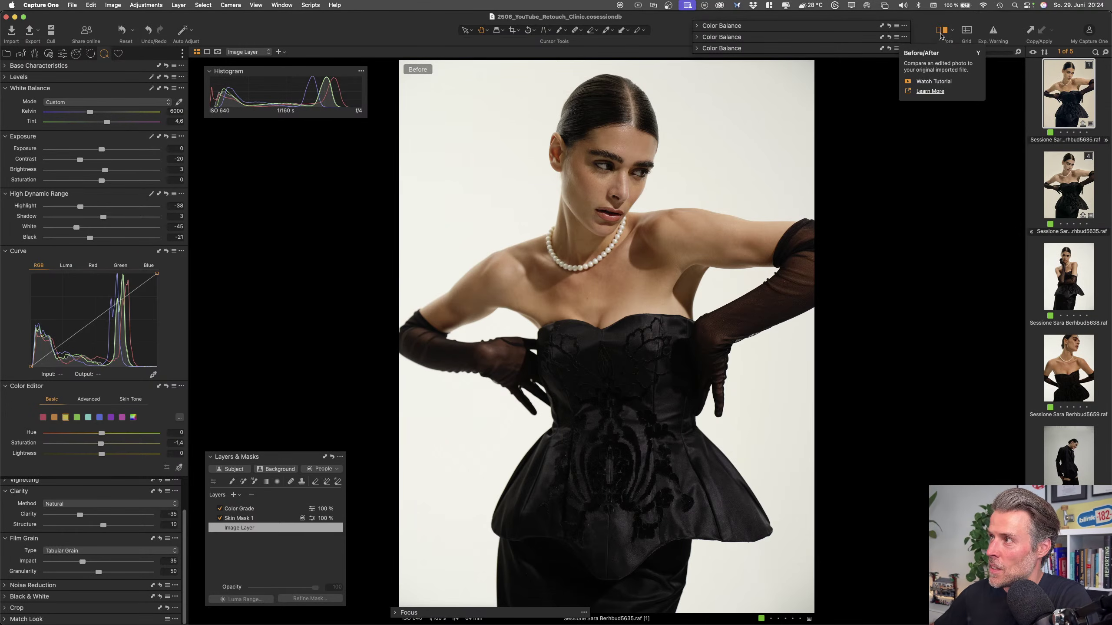
click(942, 31)
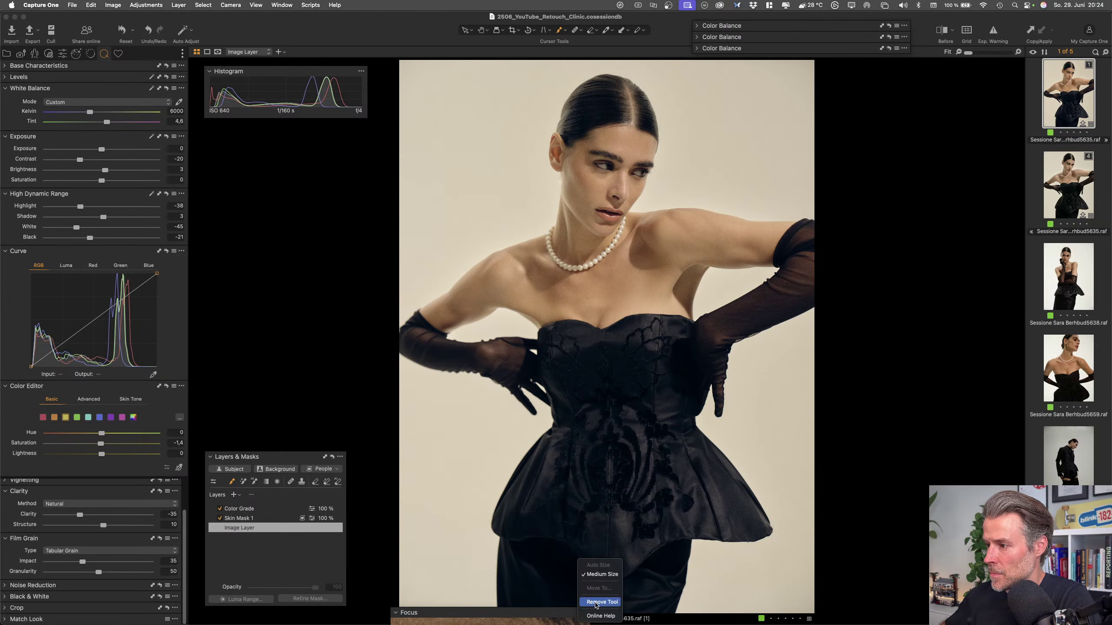
click(596, 606)
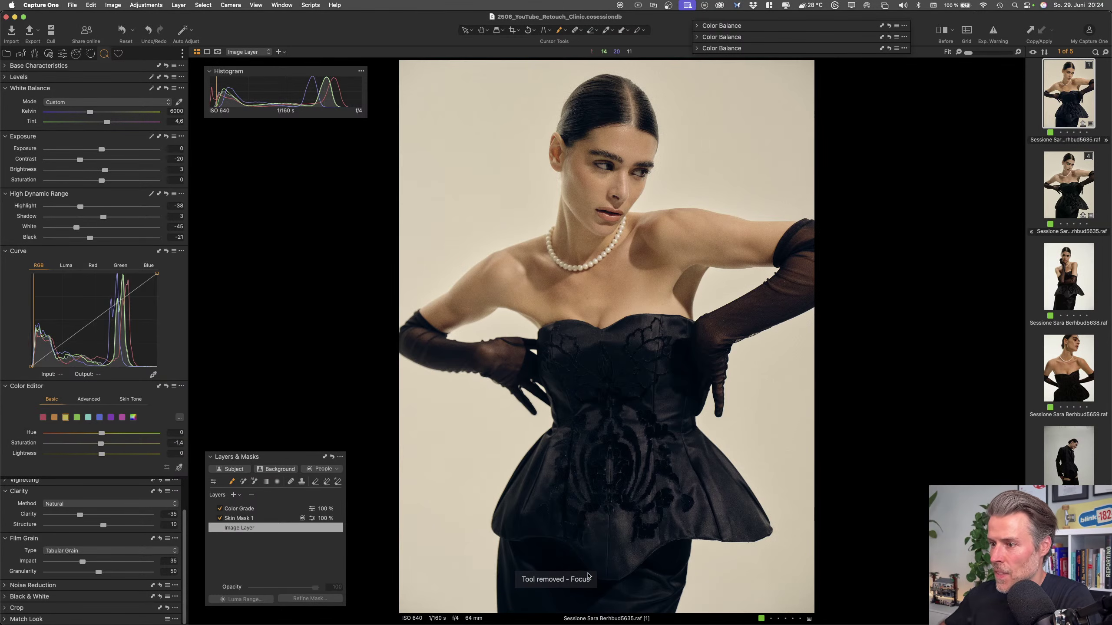
Compare the portrait with and without the Color Grade layer, and reduce that layer's opacity to 75
click(270, 510)
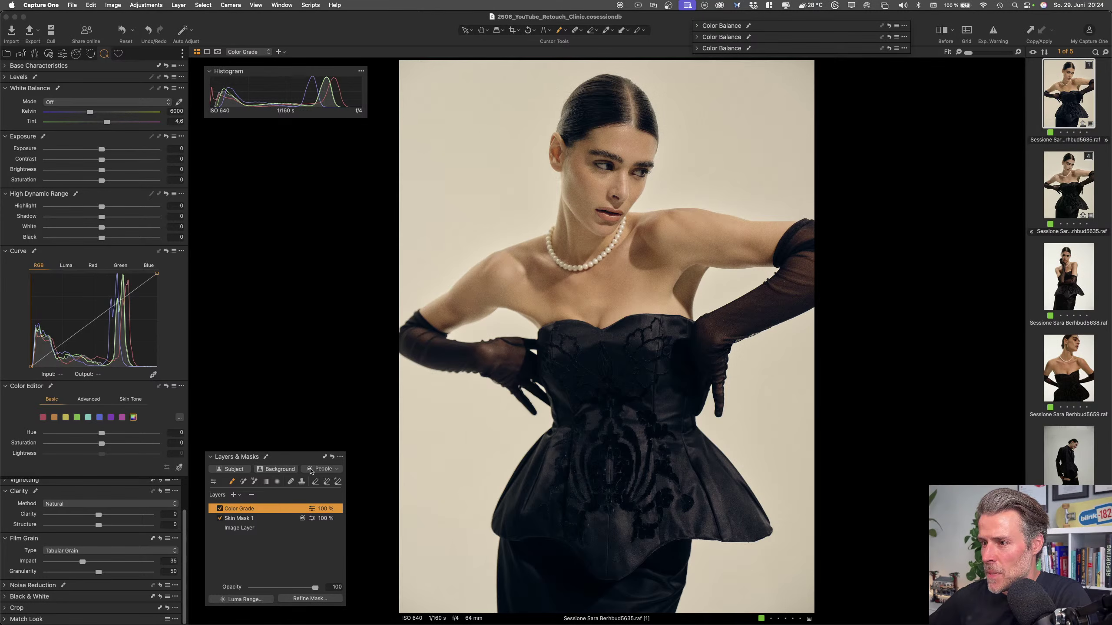
click(221, 510)
click(221, 510)
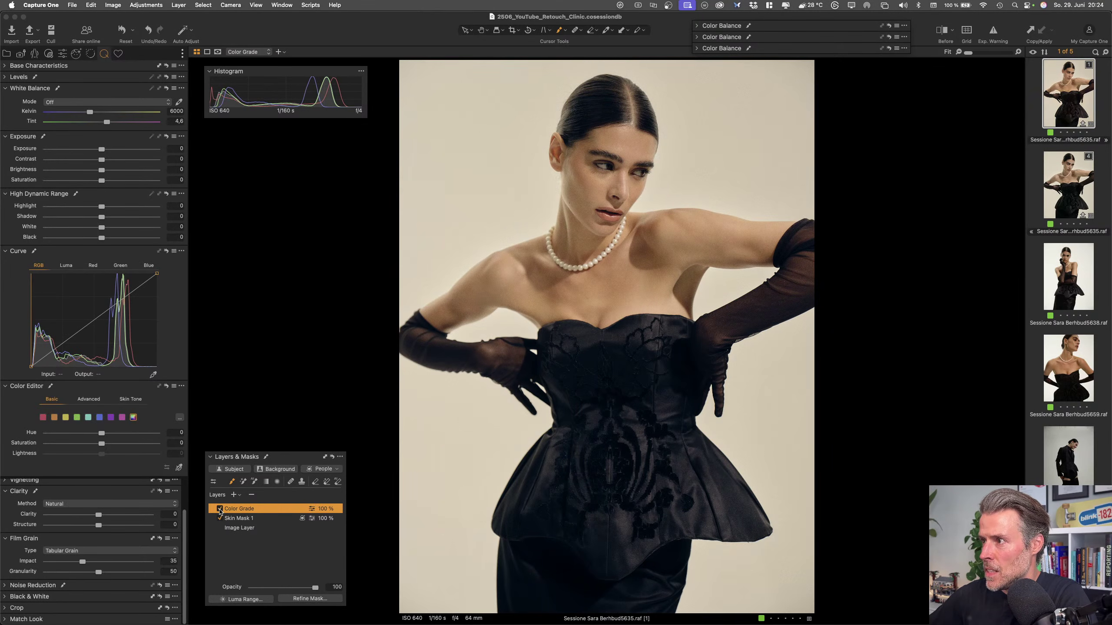
click(220, 510)
click(220, 509)
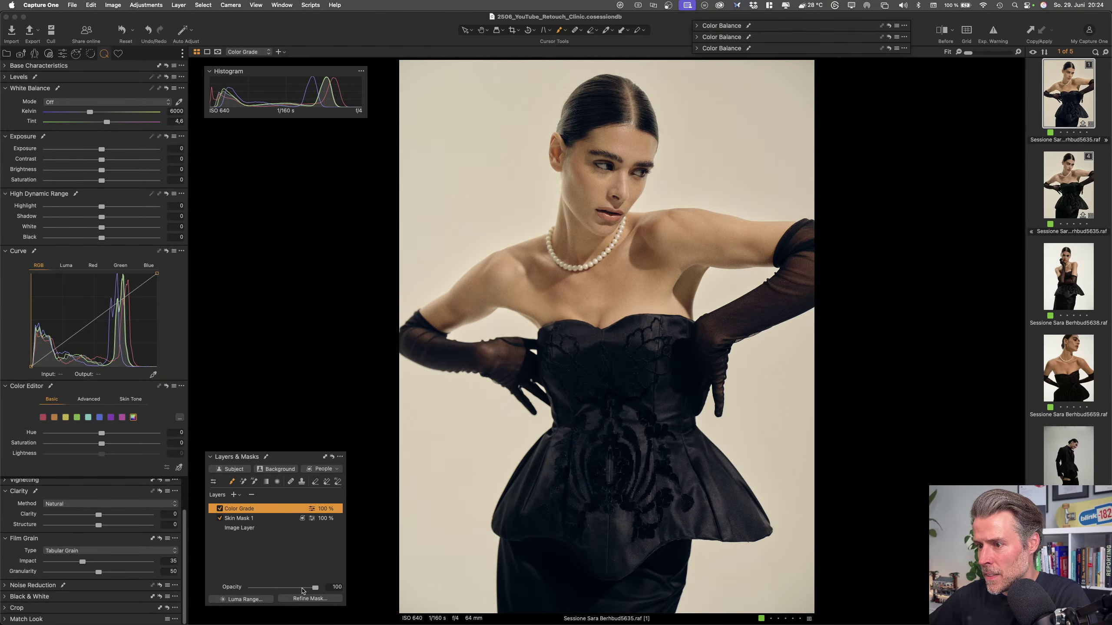
drag(316, 587, 300, 591)
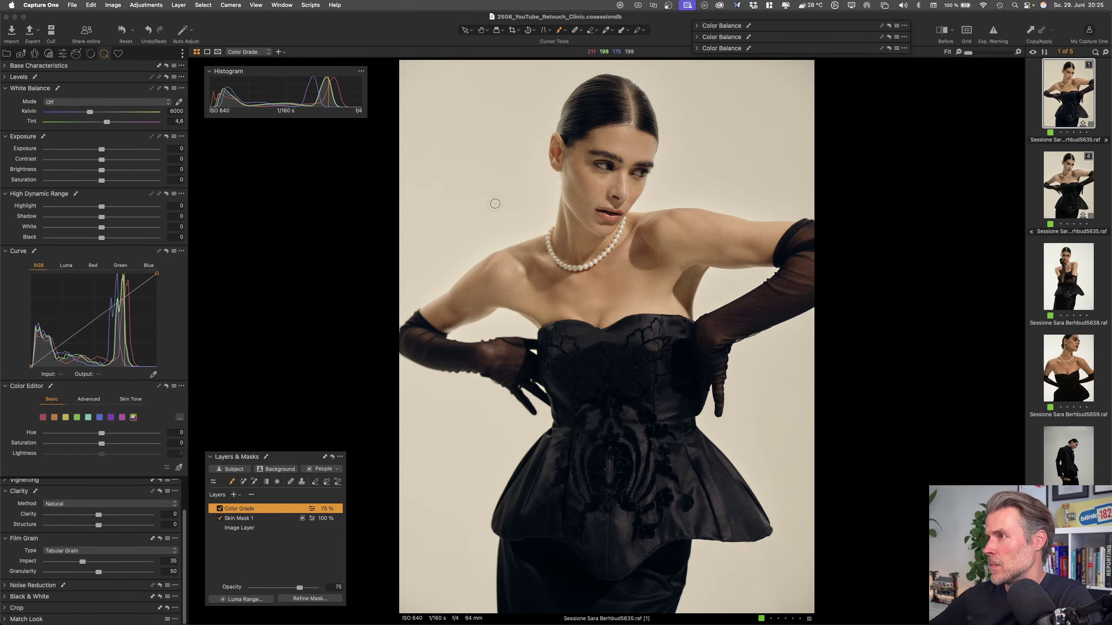
Compare the portrait with its original and alternate it with the other edited variant of the same photo
click(942, 30)
click(944, 30)
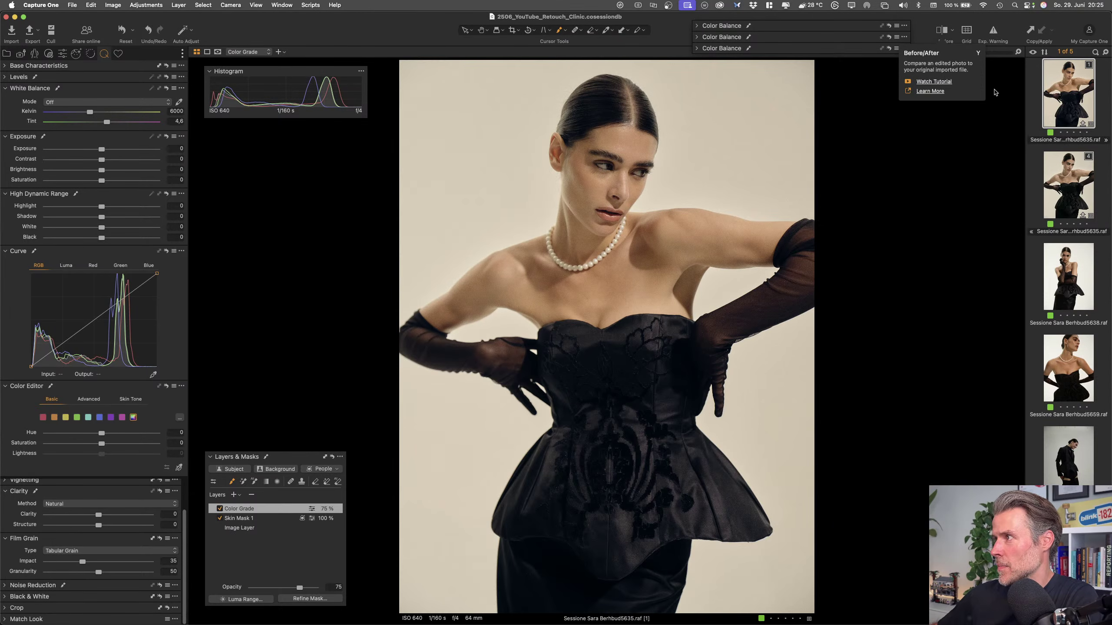
click(1049, 169)
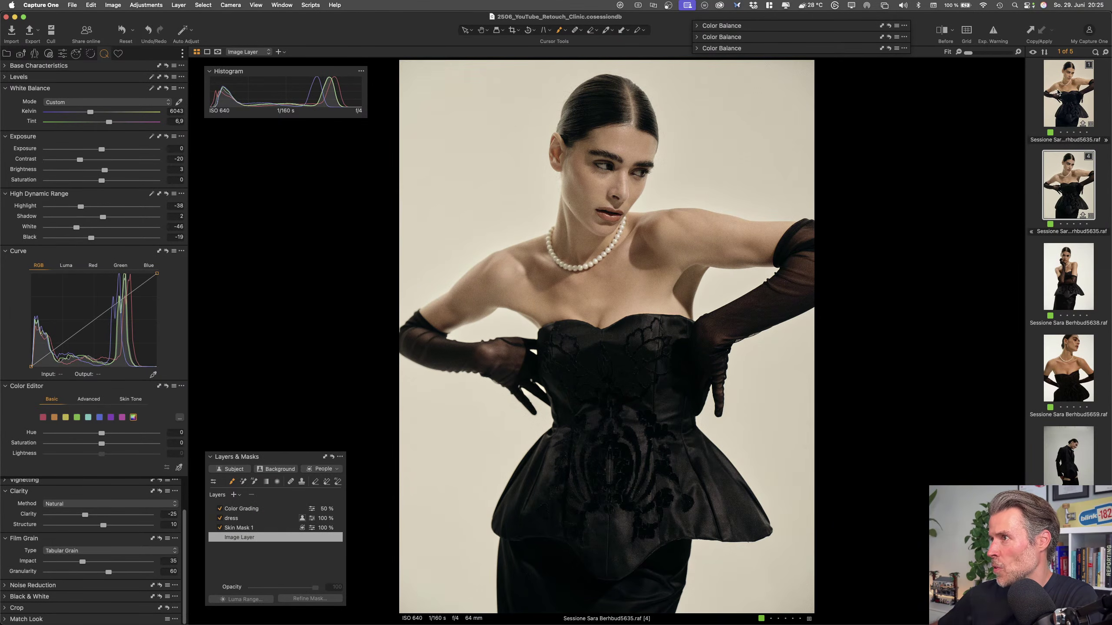
click(1059, 89)
click(1052, 174)
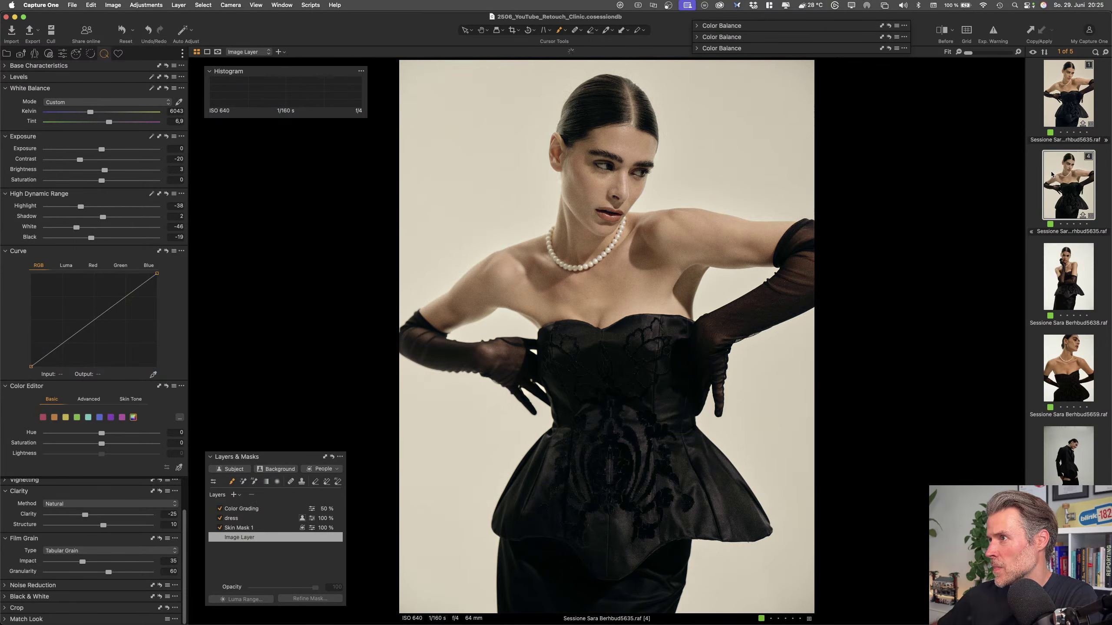
click(1059, 98)
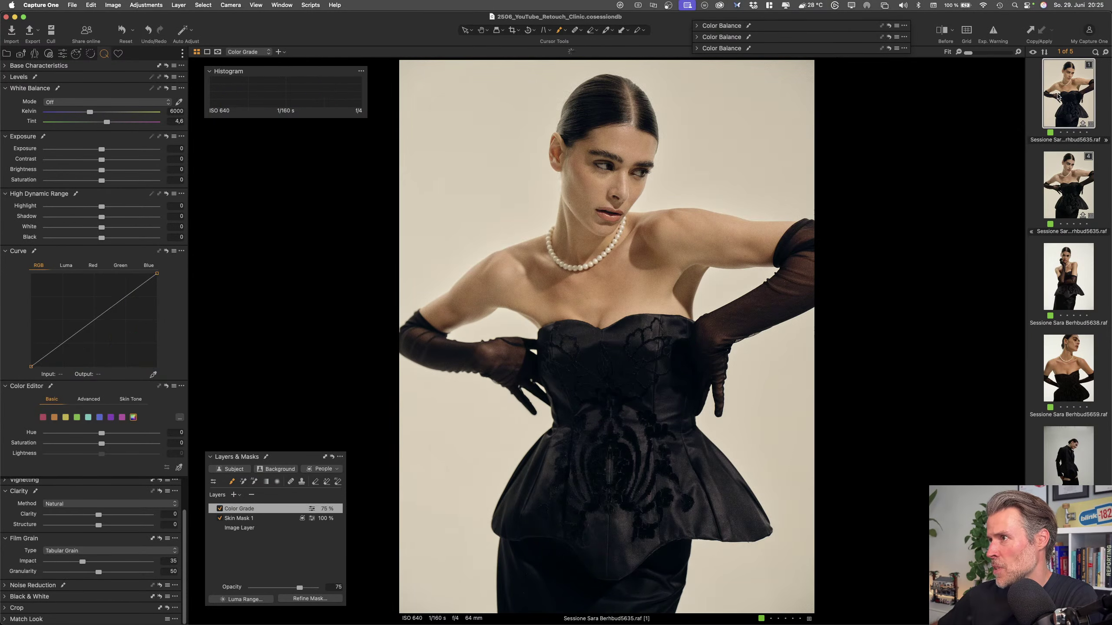
click(1056, 167)
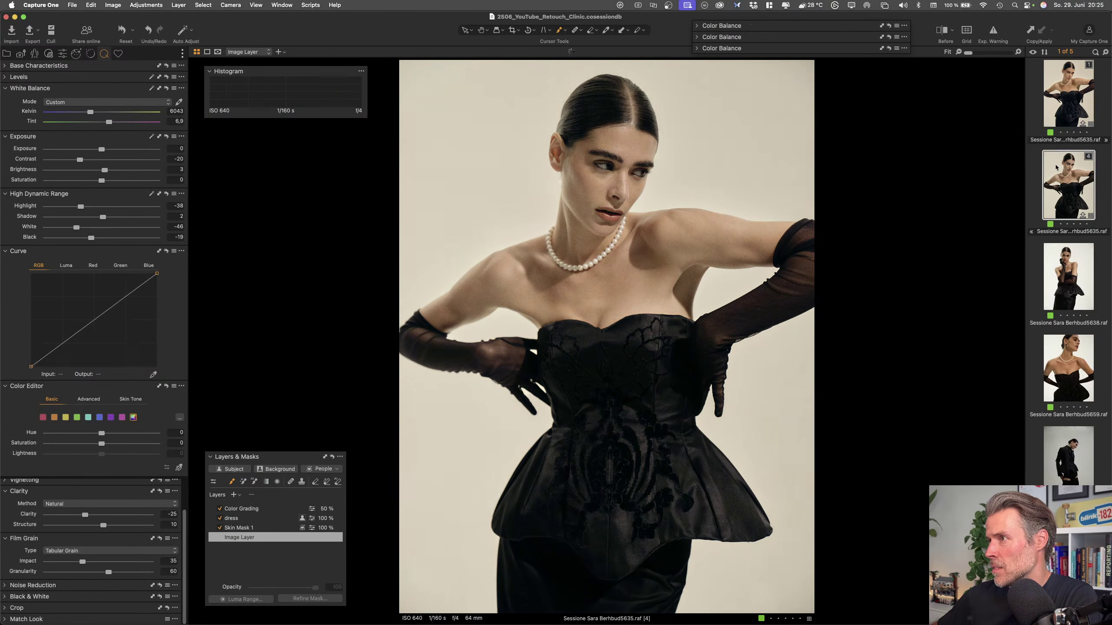
click(1056, 85)
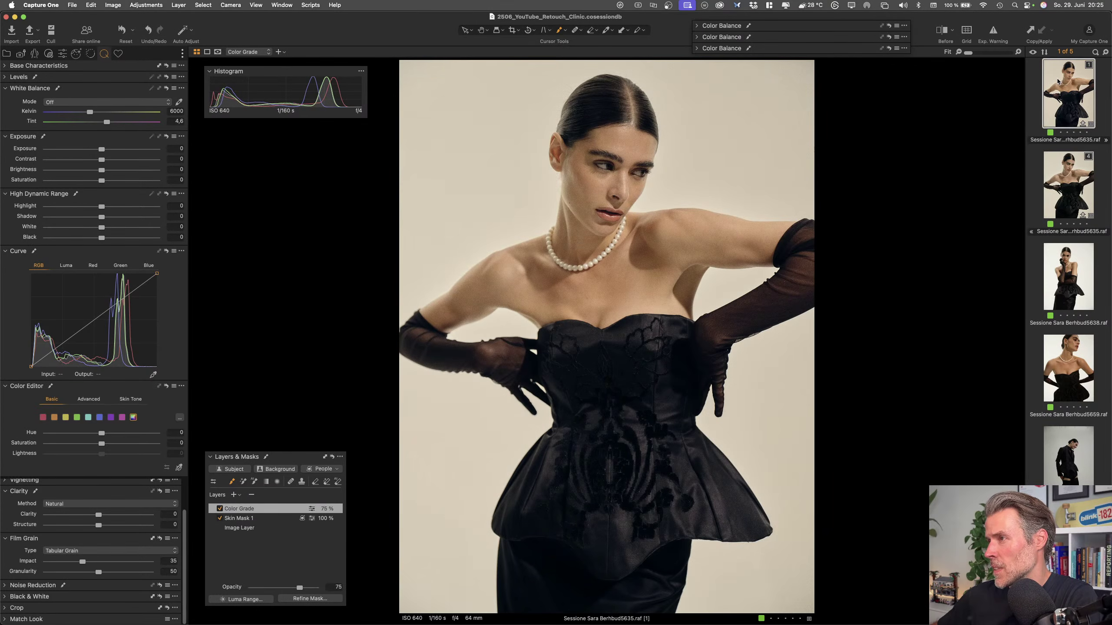
Switch to Safari to examine the fashion reference photo on the photographer's website, and return to Capture One
key(super+Tab)
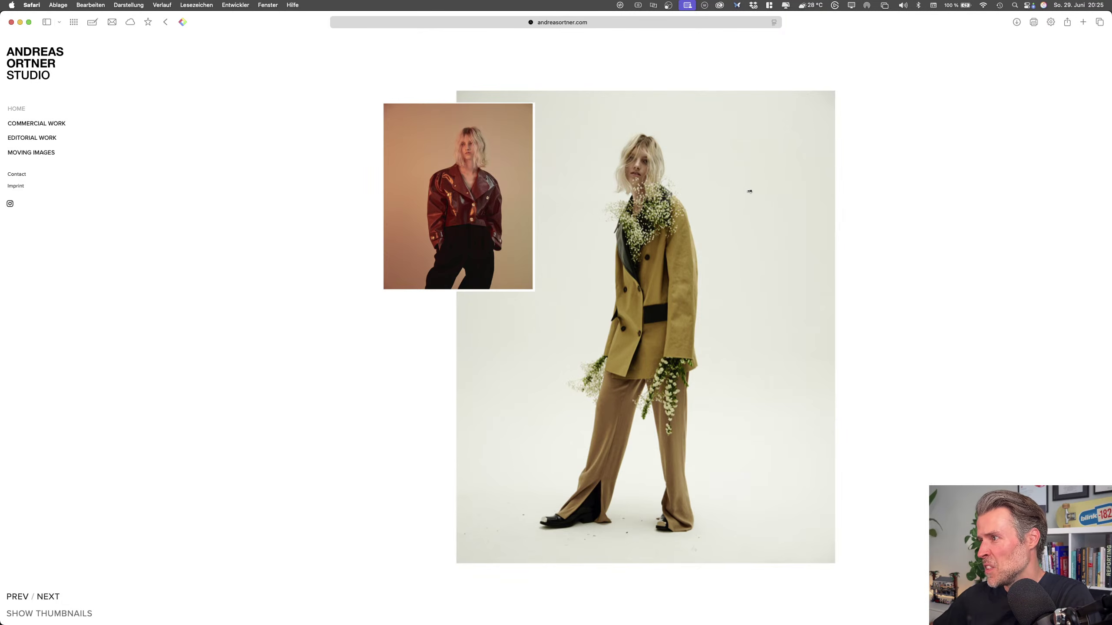
key(super+Tab)
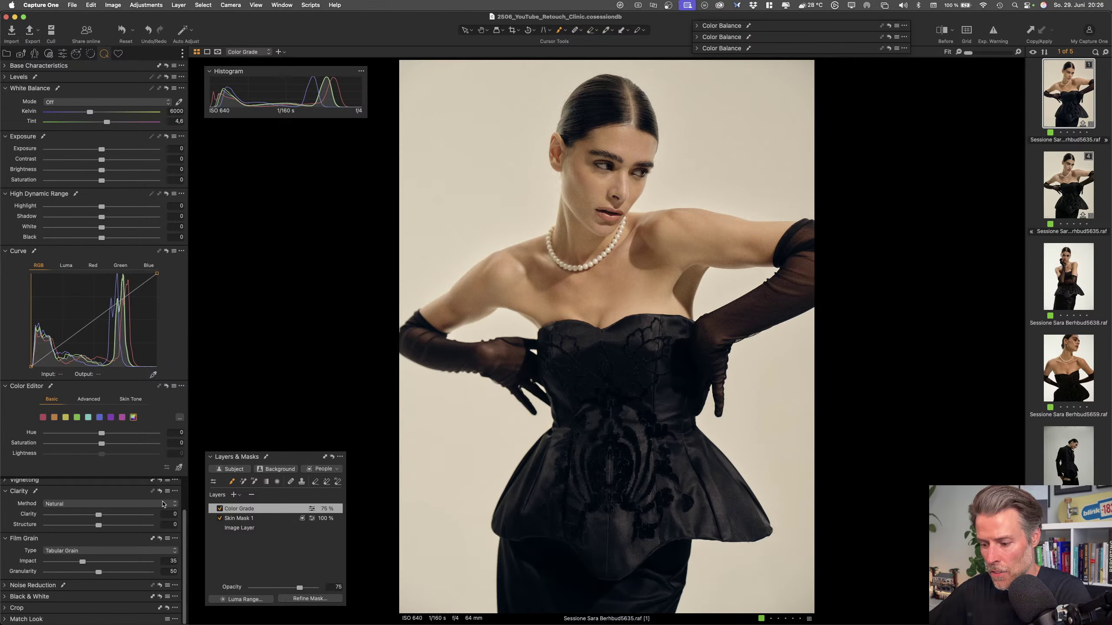
Reset the Film Grain on the other edited variant, and return to the first variant's Image Layer
key(super+z)
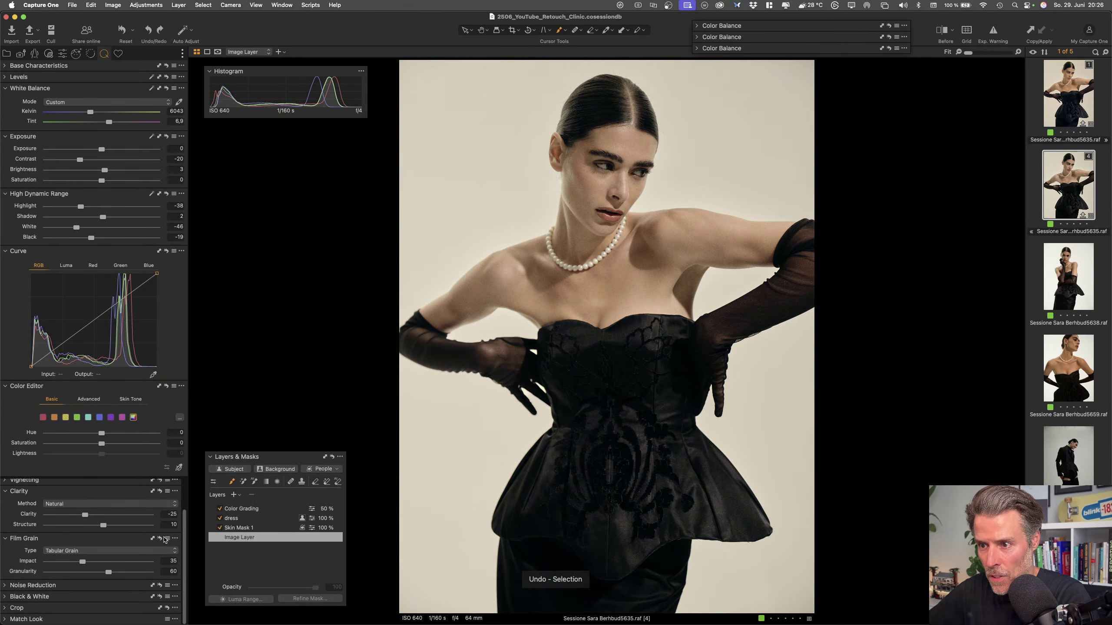
click(160, 539)
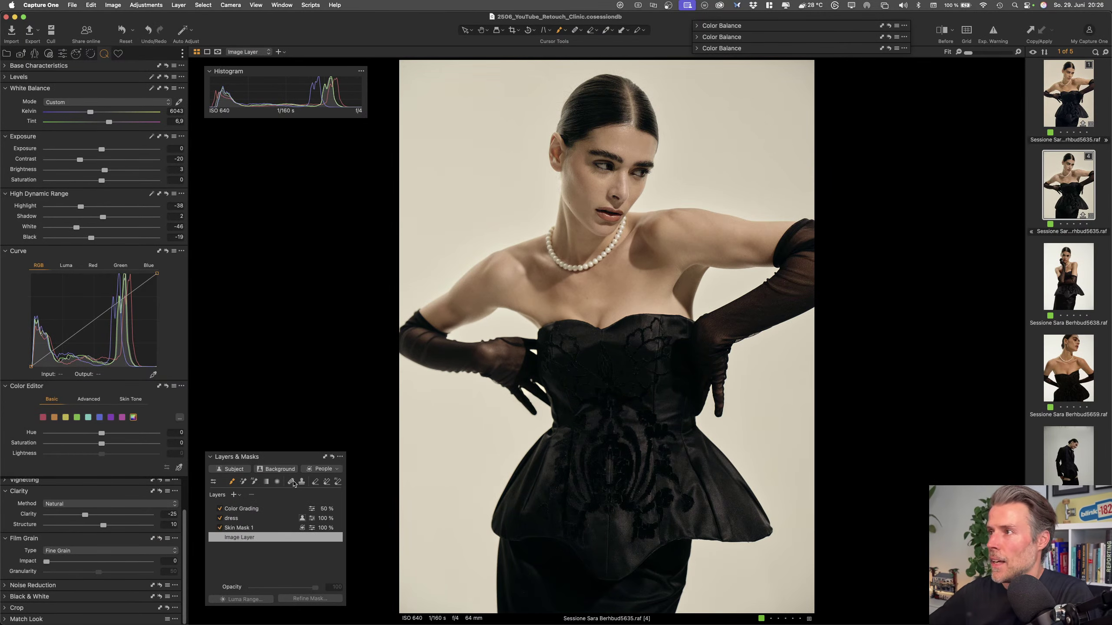
click(1077, 105)
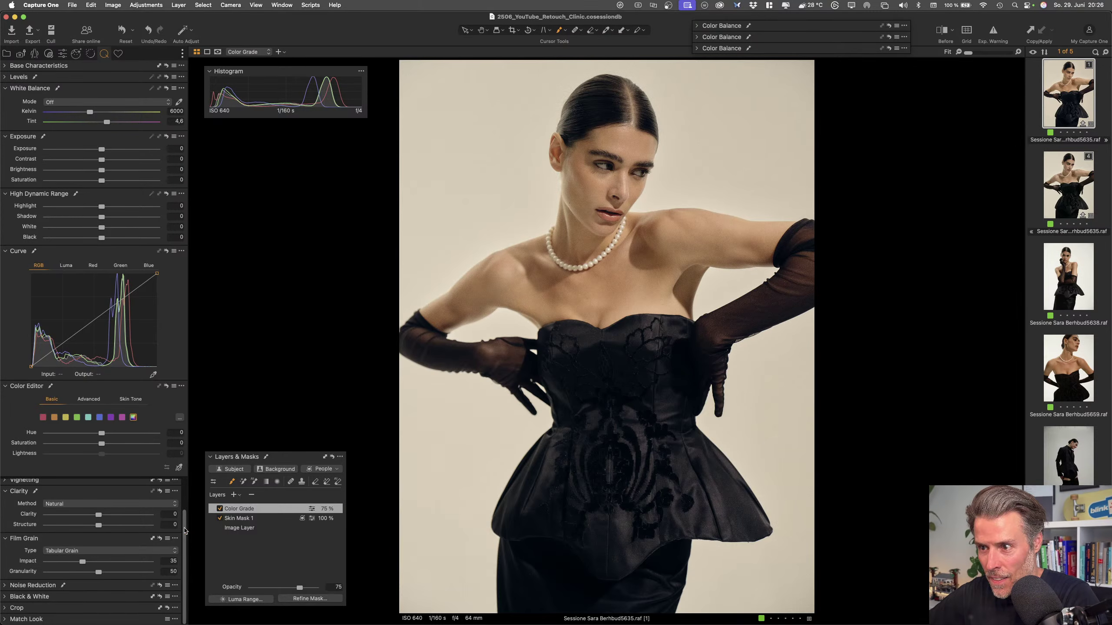
click(232, 528)
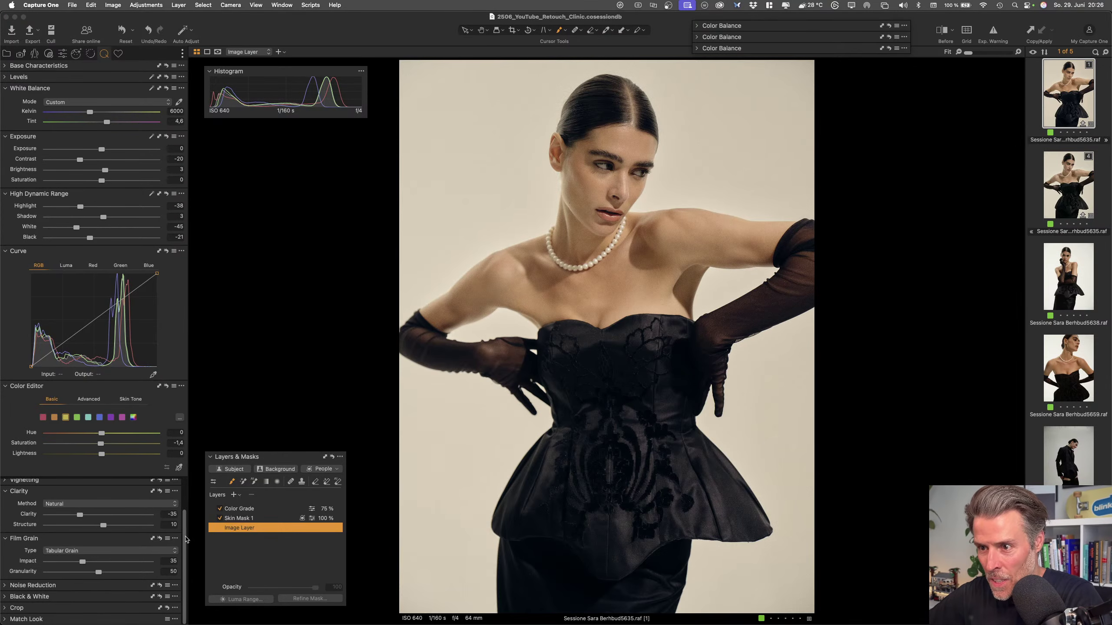
Reset the Film Grain on the first variant's Image Layer and lower its Saturation to -8
click(159, 538)
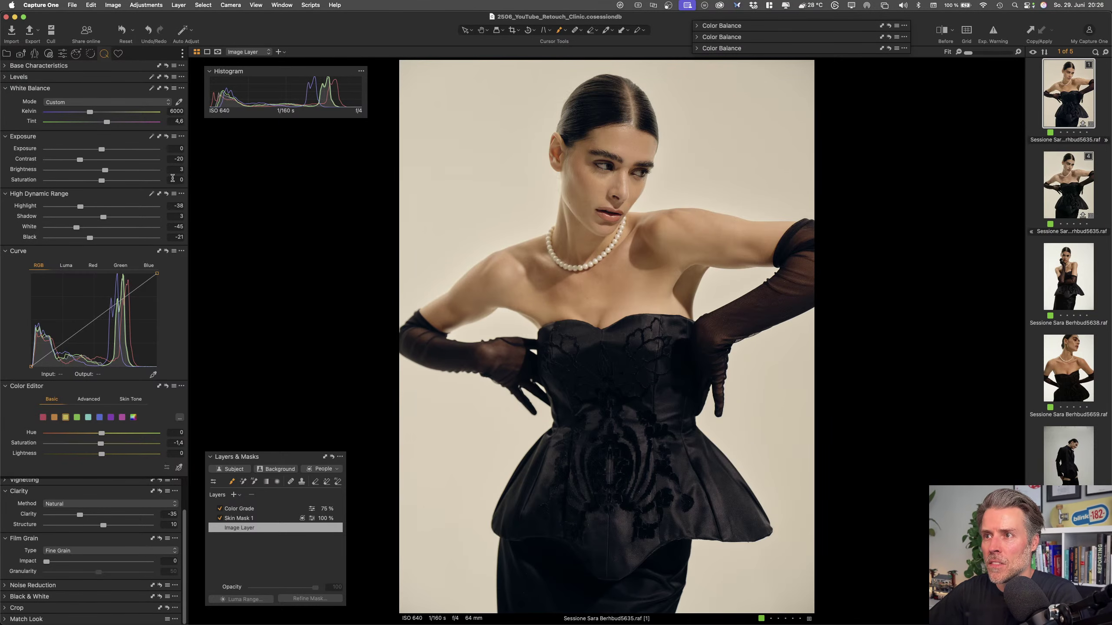
drag(102, 180, 98, 185)
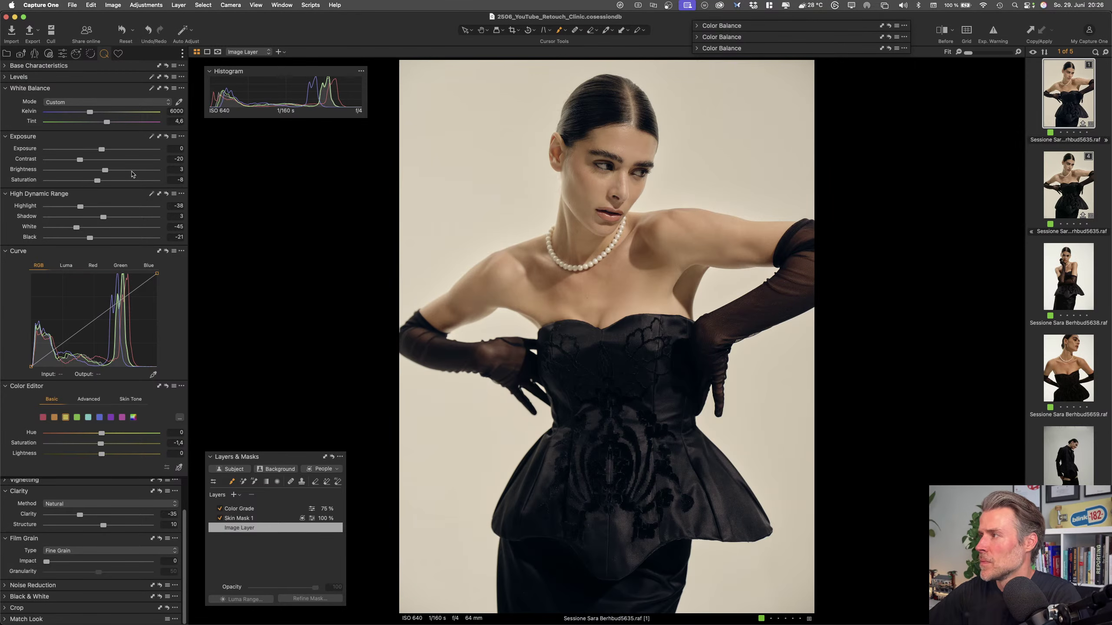
Alternate between the first variant and the other edited variant to compare their color saturation
click(1080, 180)
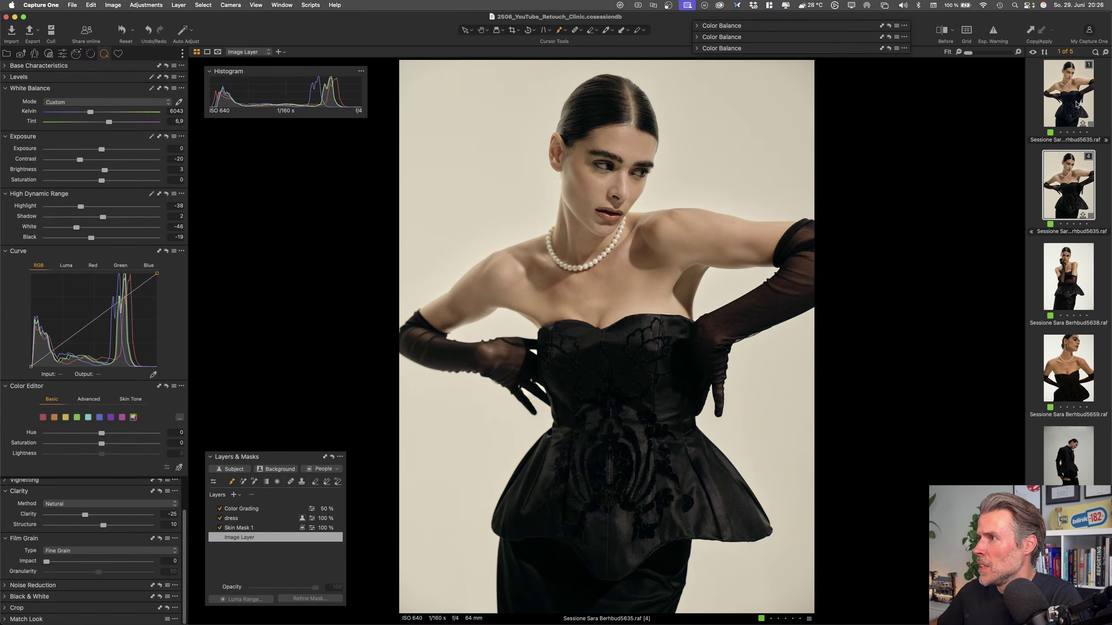
click(1061, 143)
click(1059, 177)
click(1065, 110)
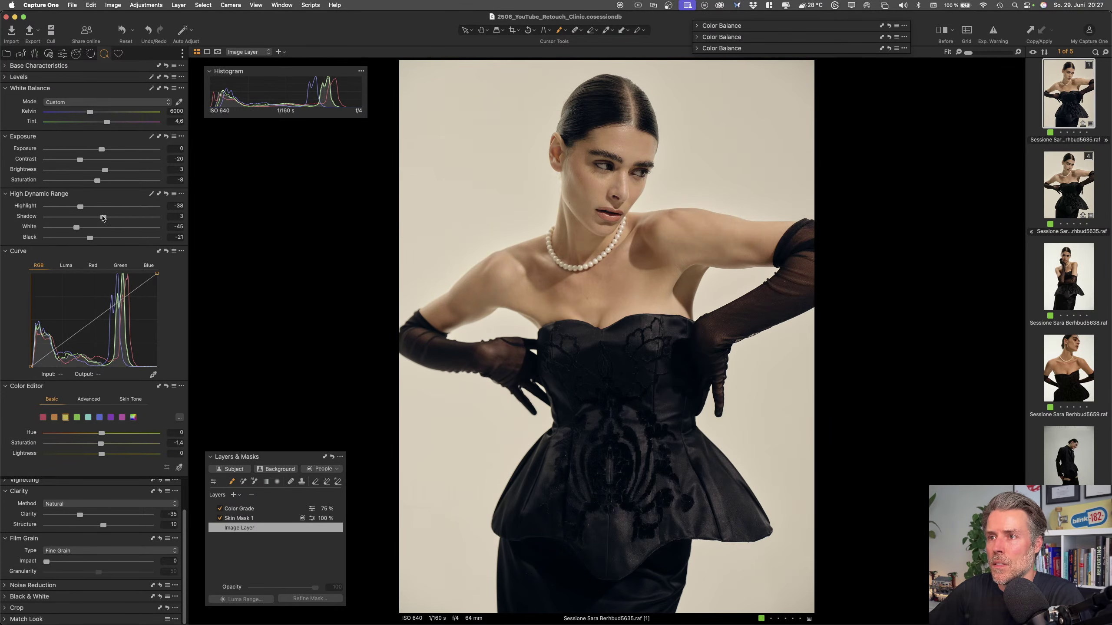
Set the first variant's Shadow to 2 and Black to -26, and compare the portrait with its original
drag(90, 238, 102, 218)
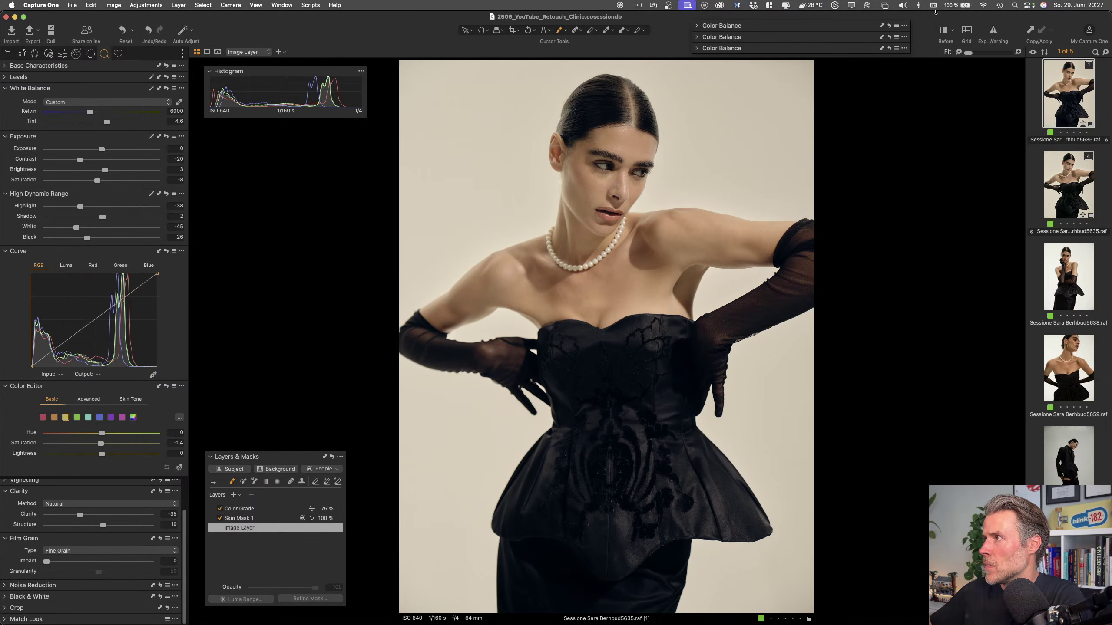
click(944, 30)
click(944, 30)
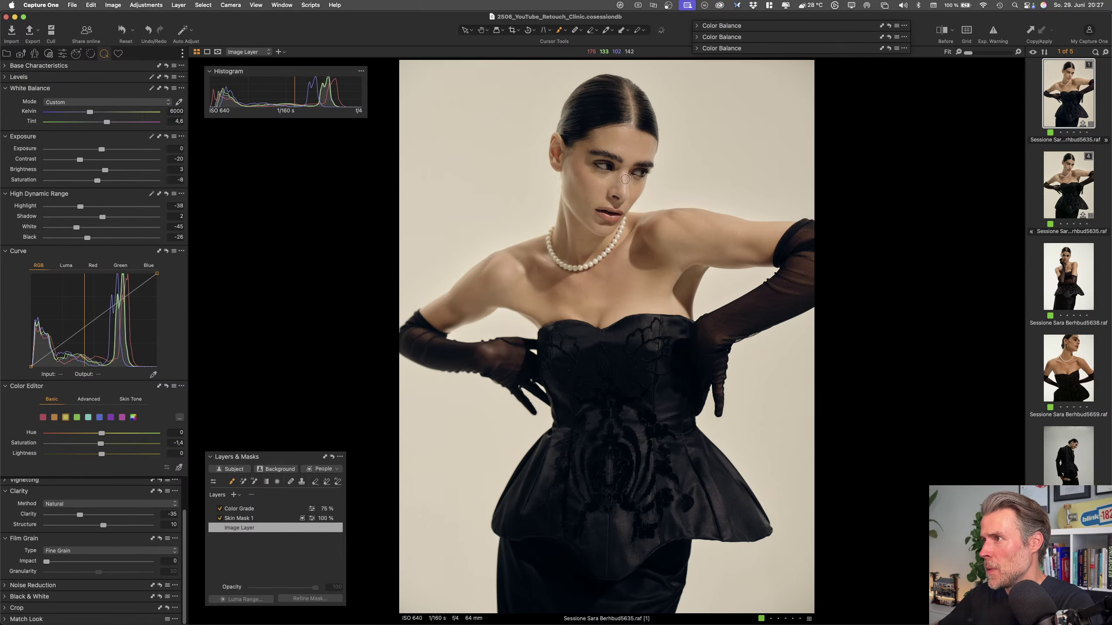
Copy the first variant's adjustments and apply them to photo 5638, the pose with one gloved hand at the chin
click(1075, 277)
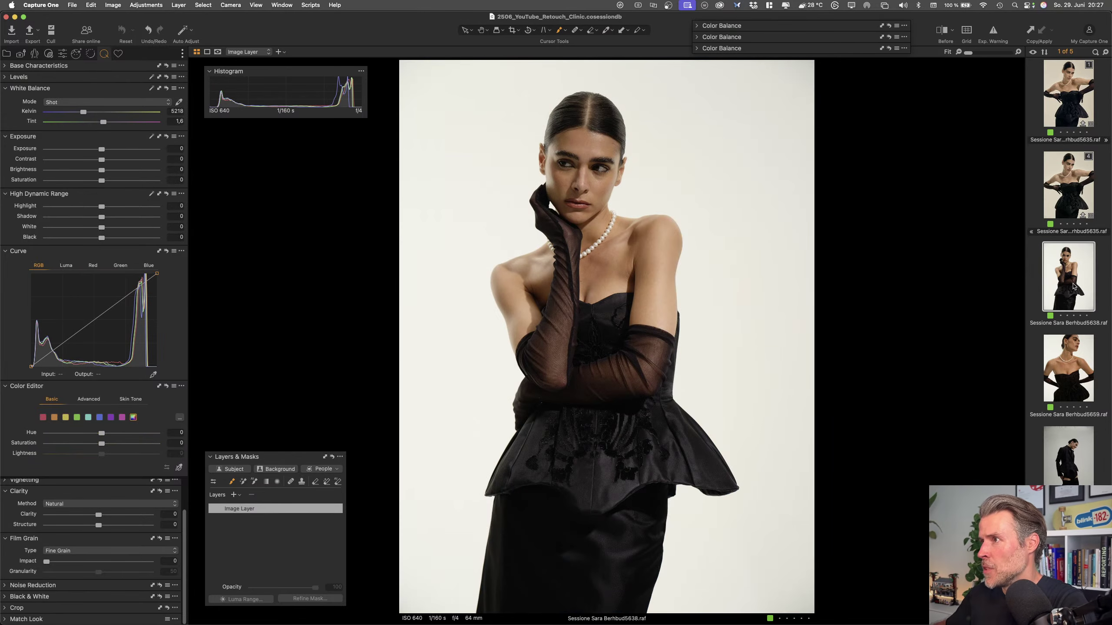
click(1073, 356)
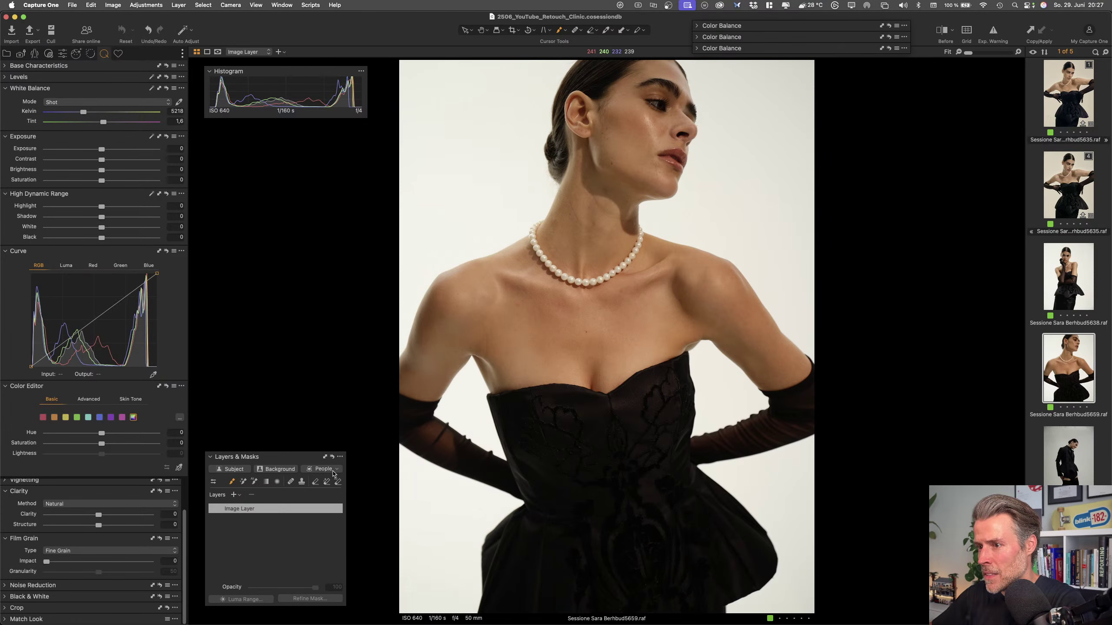
click(1057, 101)
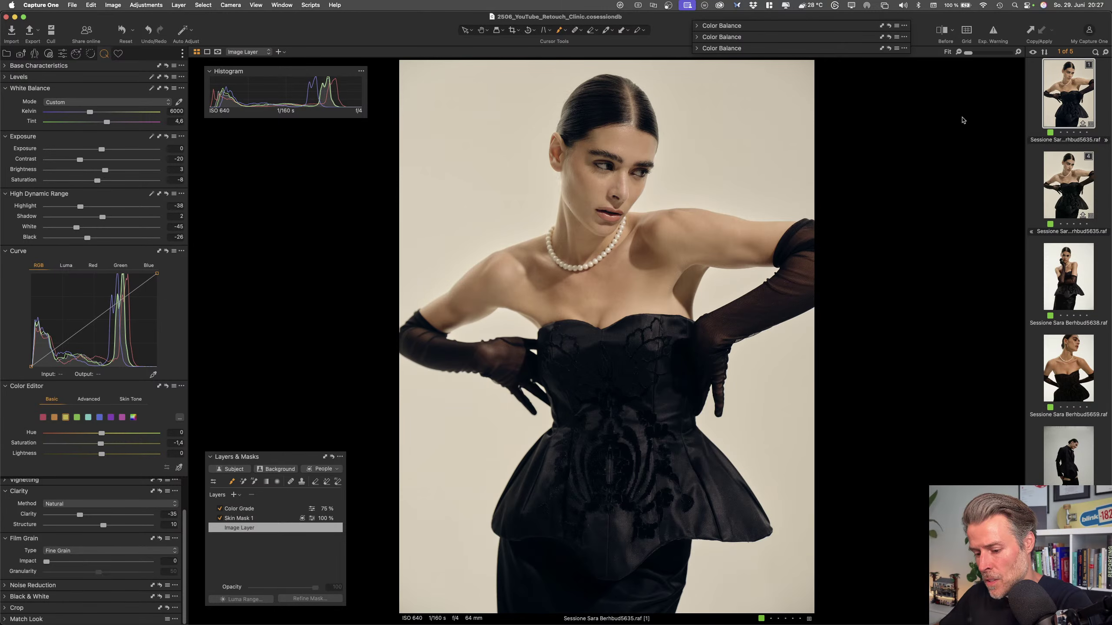
key(super+shift+c)
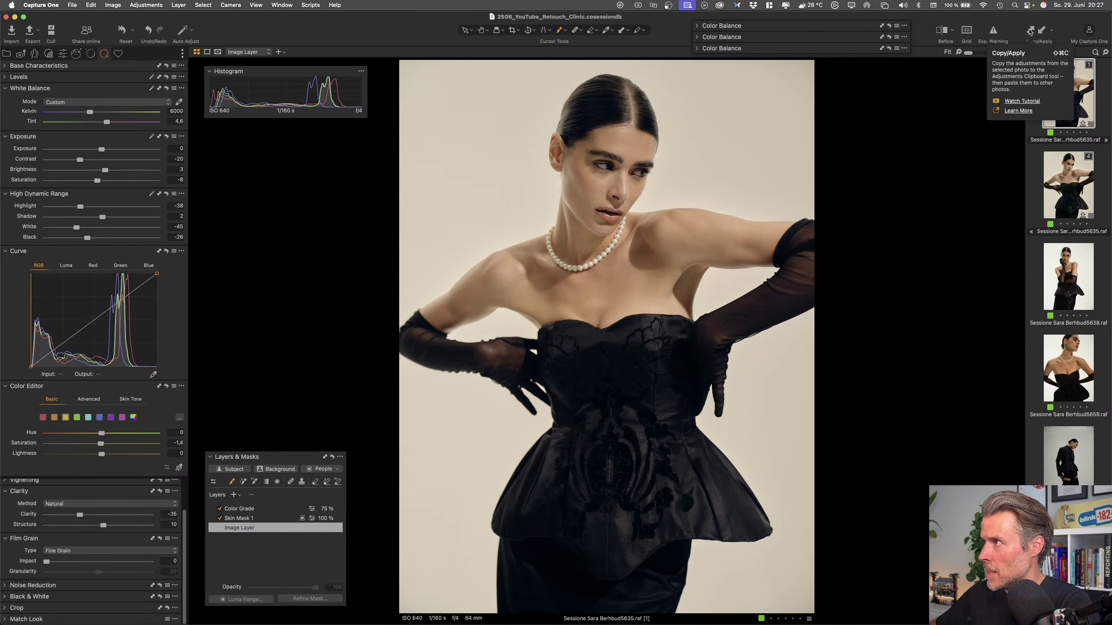
click(1074, 278)
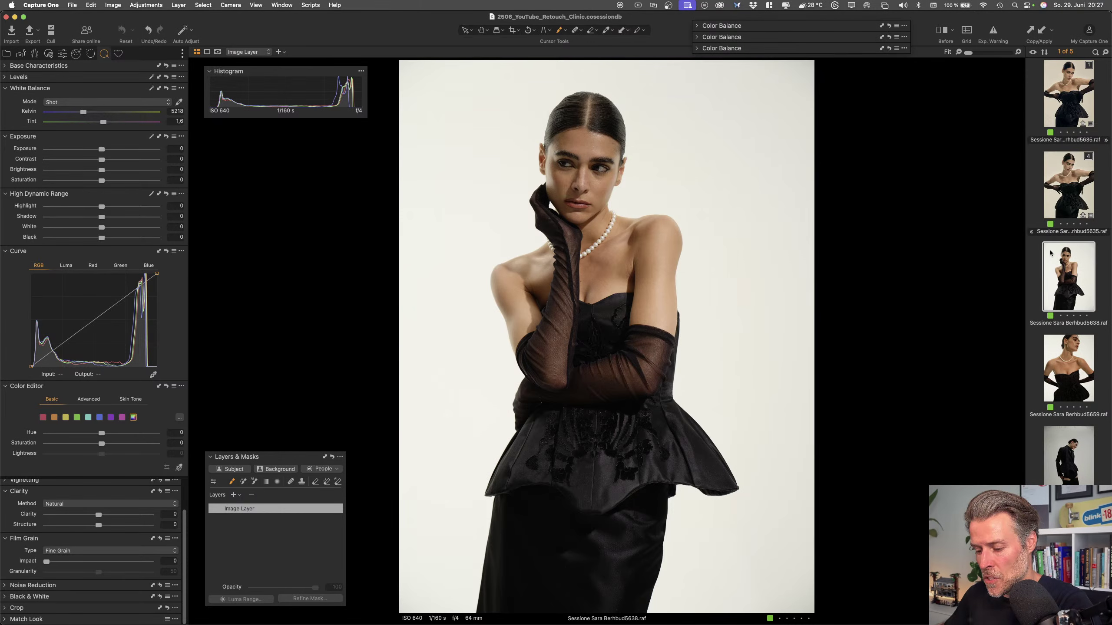
key(super+shift+v)
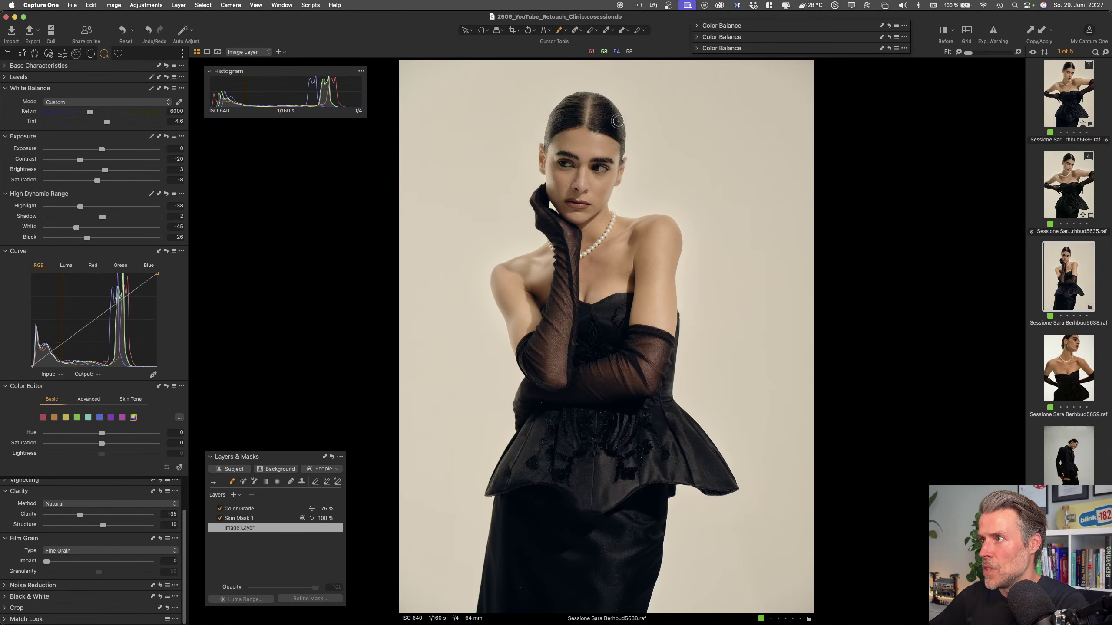
Check the Skin Mask 1 overlay on photo 5638, add the lips to the mask with the brush, and hide the overlay
click(266, 518)
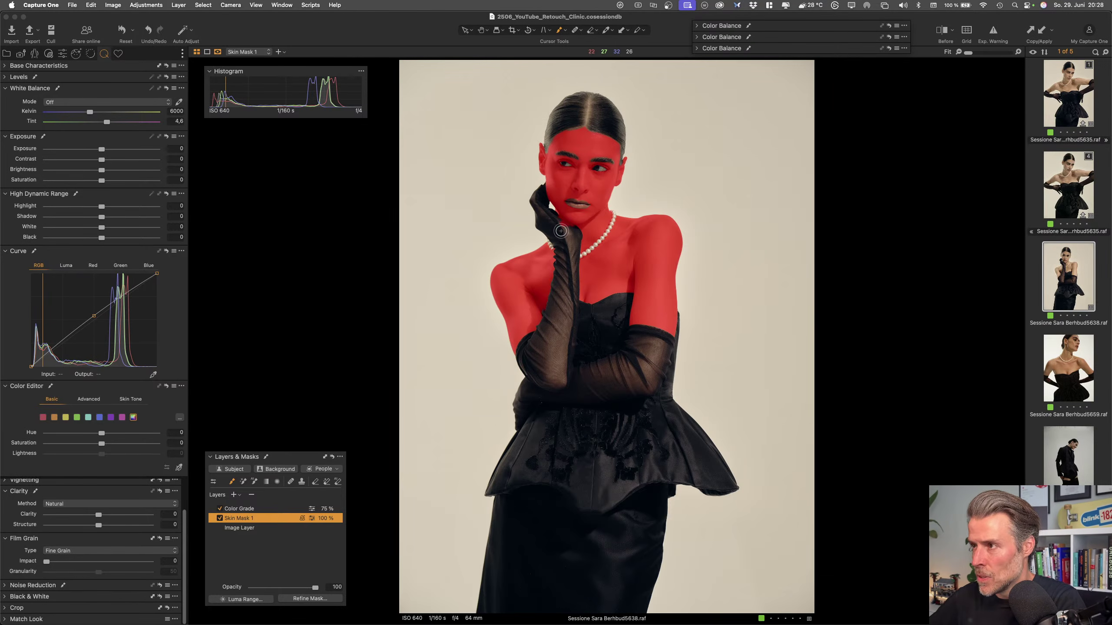
key(e)
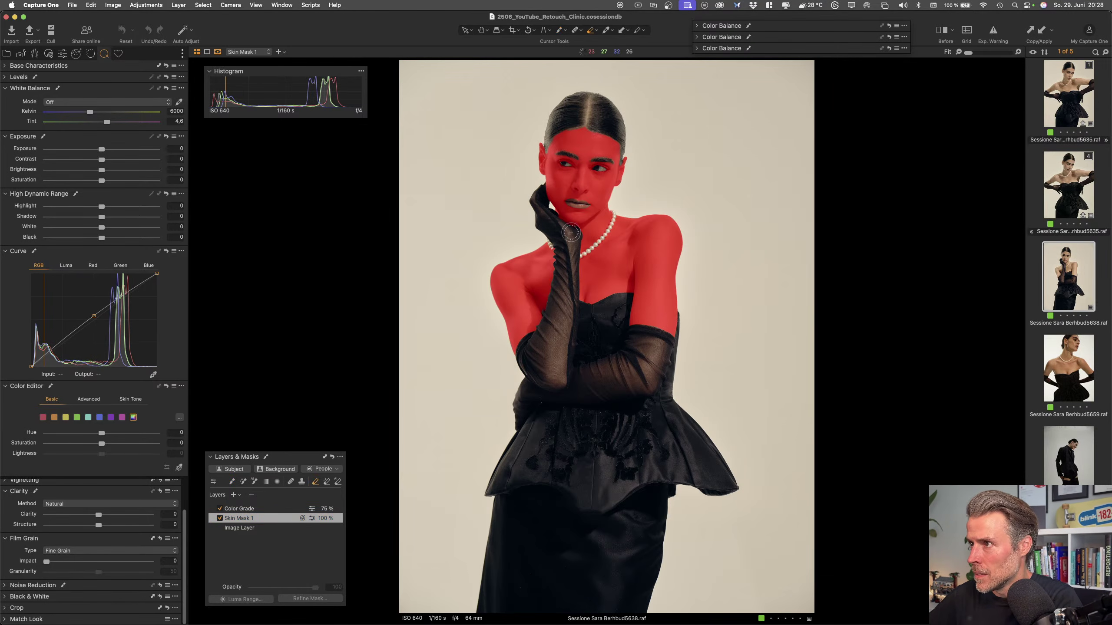
key(b)
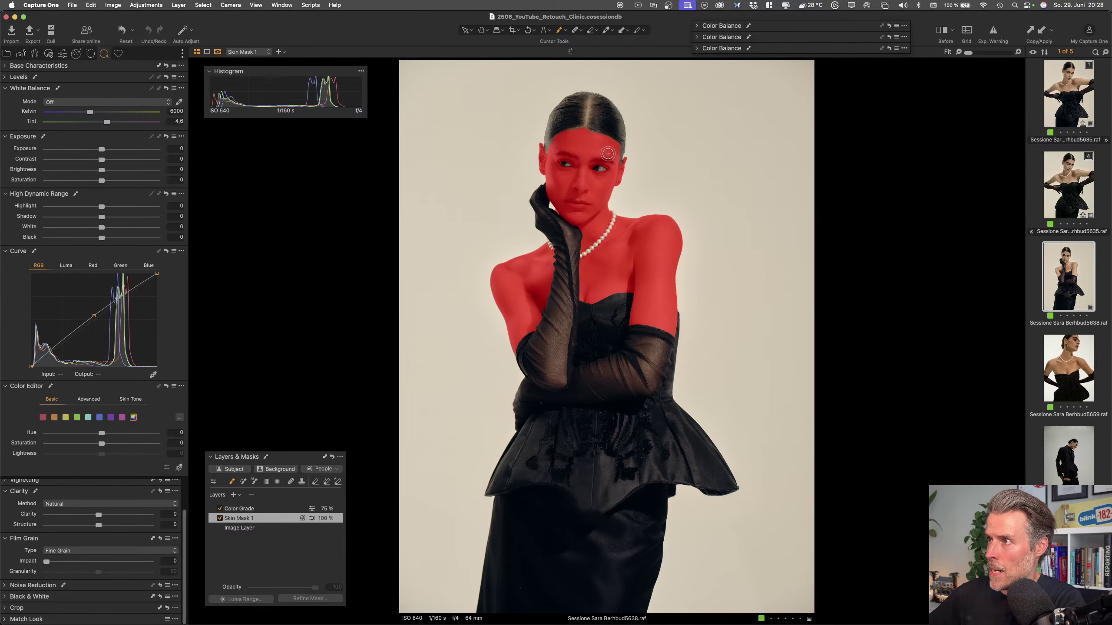
key(m)
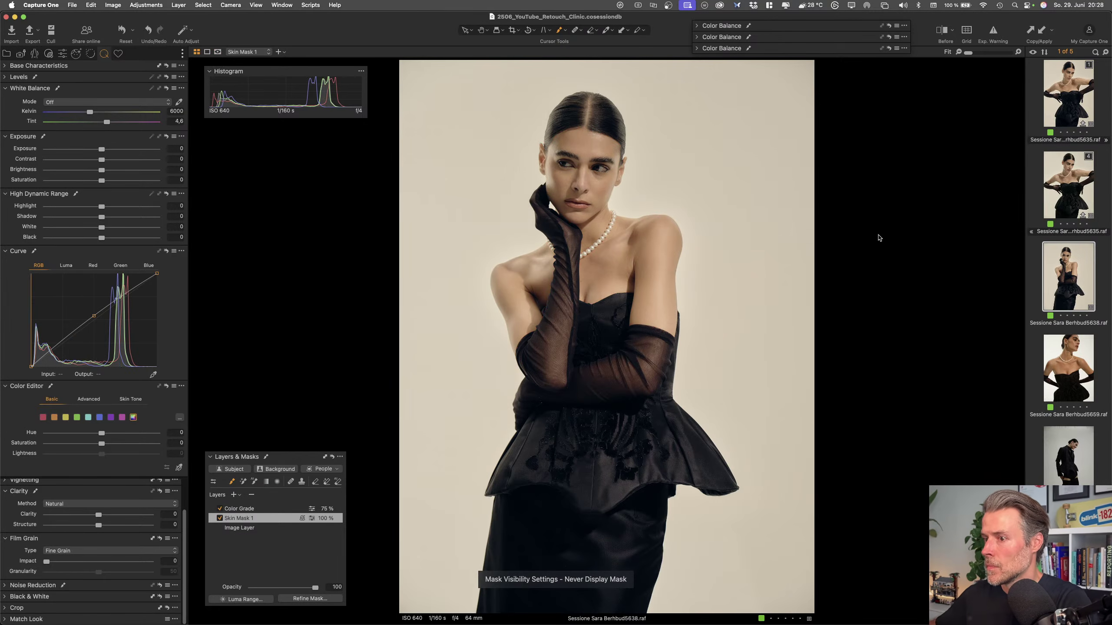
Check the Color Grade layer's mask coverage on photo 5638 and hide the mask overlay again
click(267, 510)
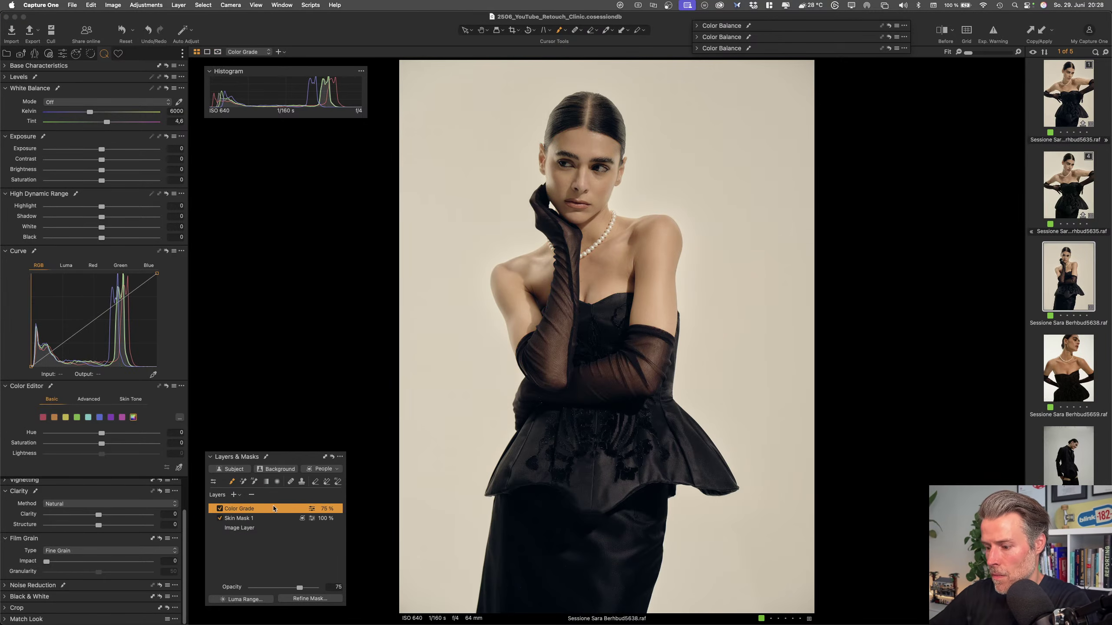
key(m)
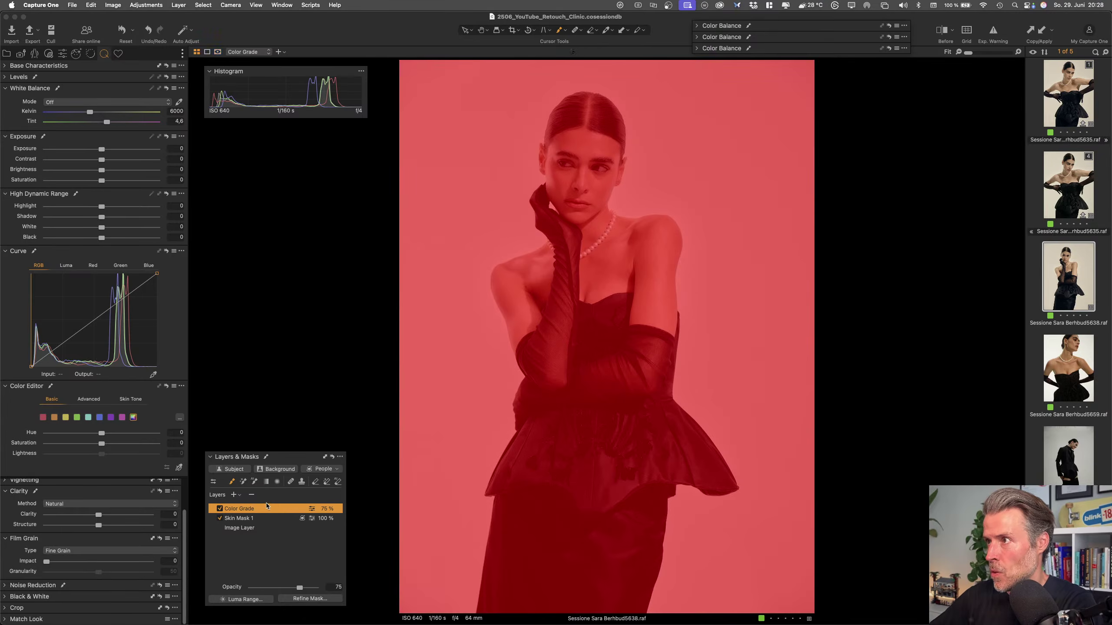
key(m)
click(969, 235)
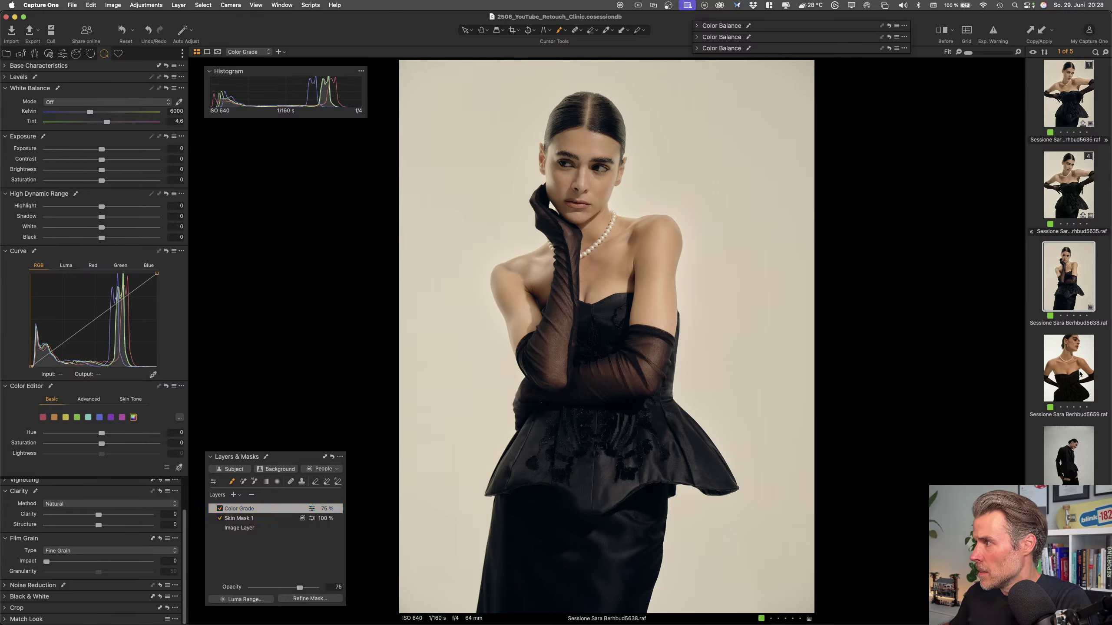
Apply the copied adjustments to close-up photo 5659, and display it side by side with photo 5638 and the first variant
click(1077, 374)
key(super+shift+v)
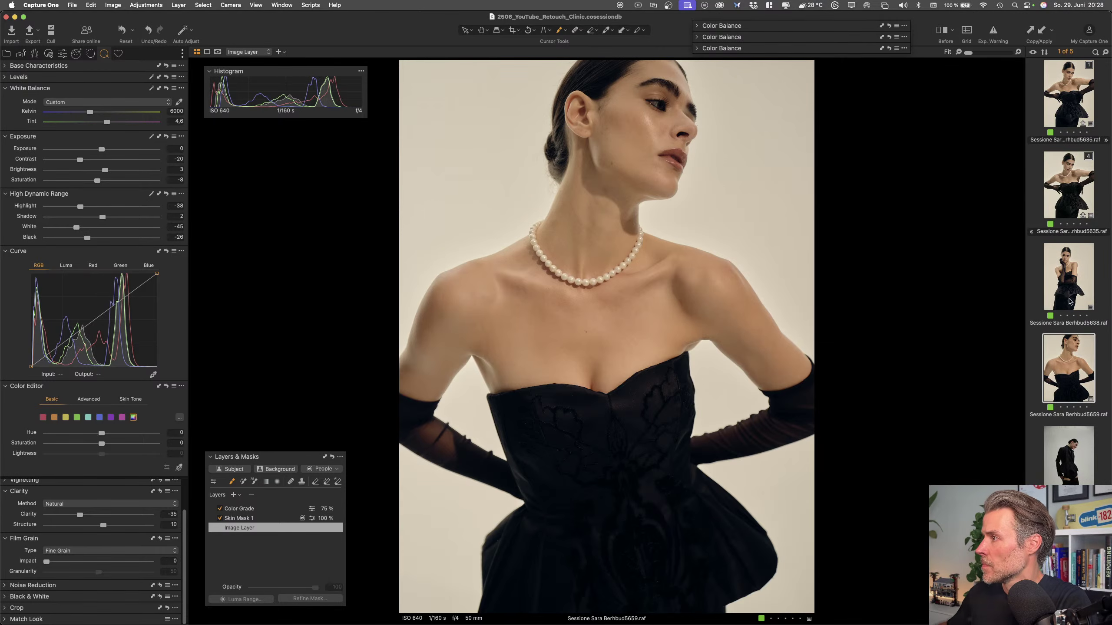
super+click(1064, 272)
super+click(1060, 106)
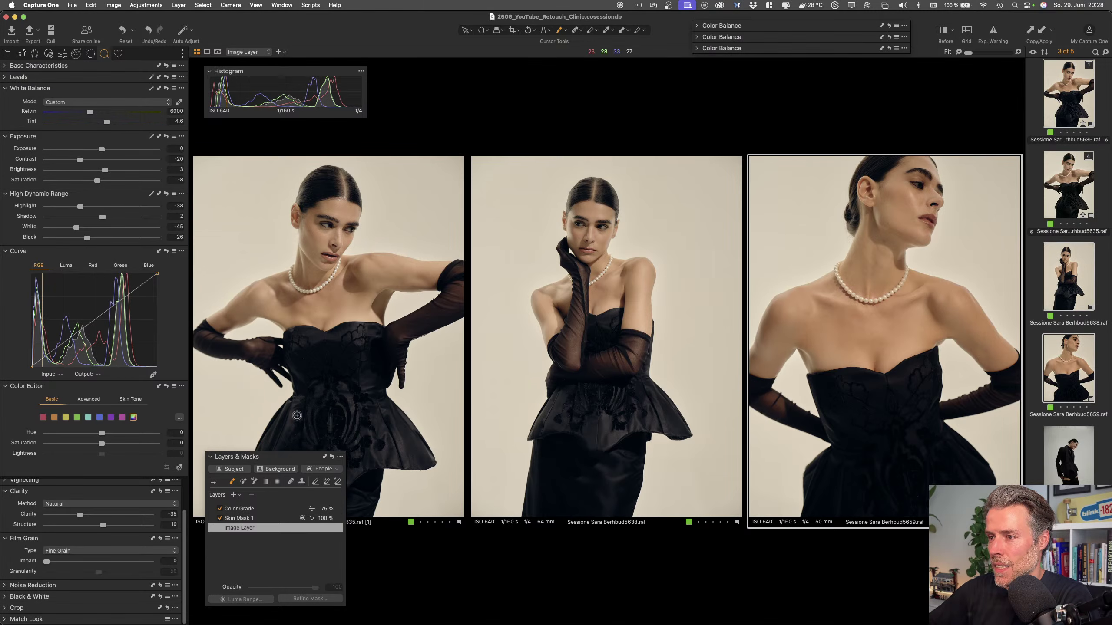
On close-up photo 5659, set the Image Layer's Saturation to -11 and the Skin Mask 1 layer's Saturation to -12
drag(276, 458, 274, 461)
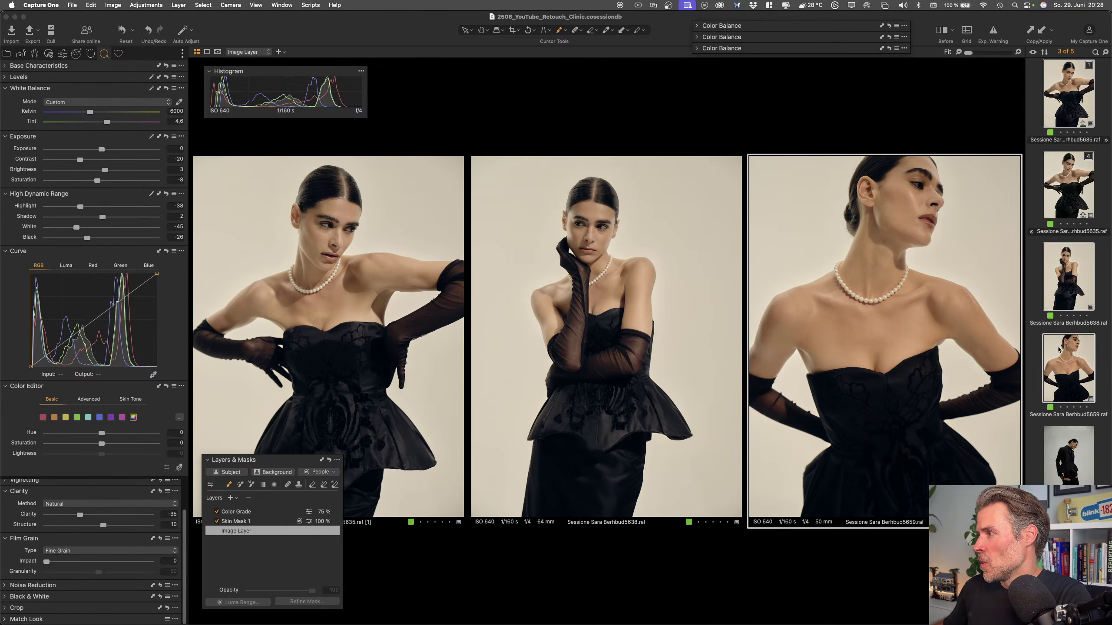
drag(97, 179, 95, 180)
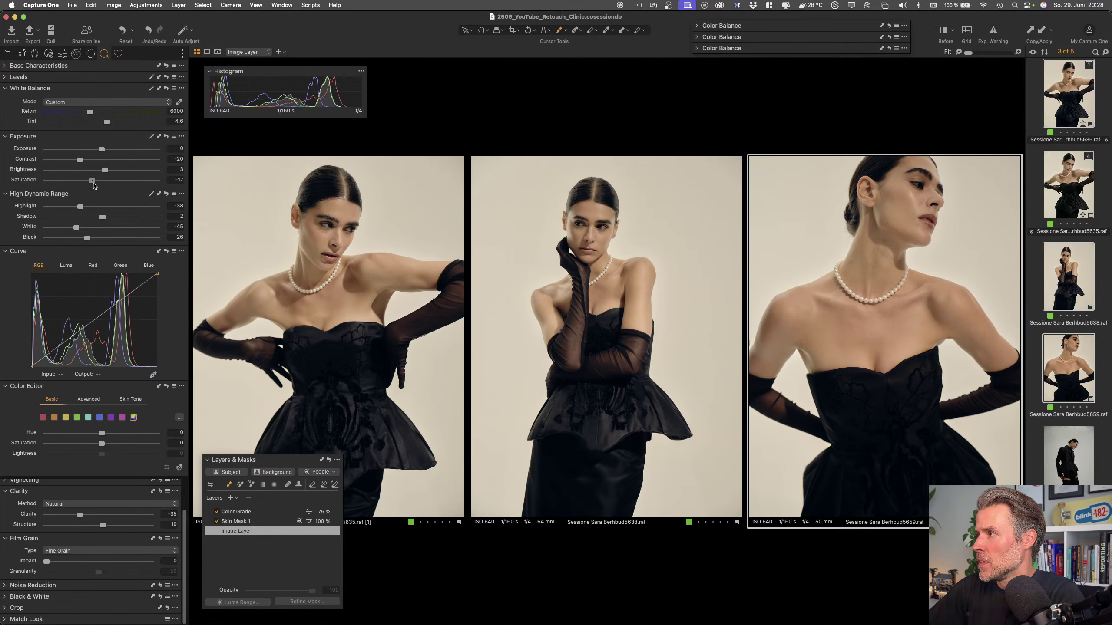
drag(96, 181, 96, 181)
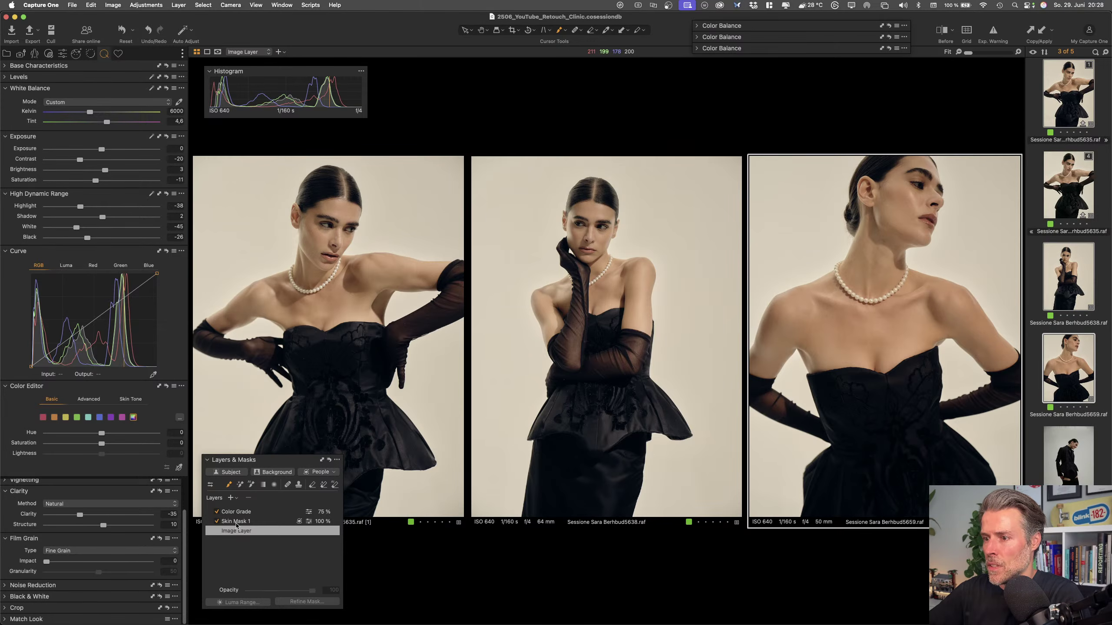
click(236, 521)
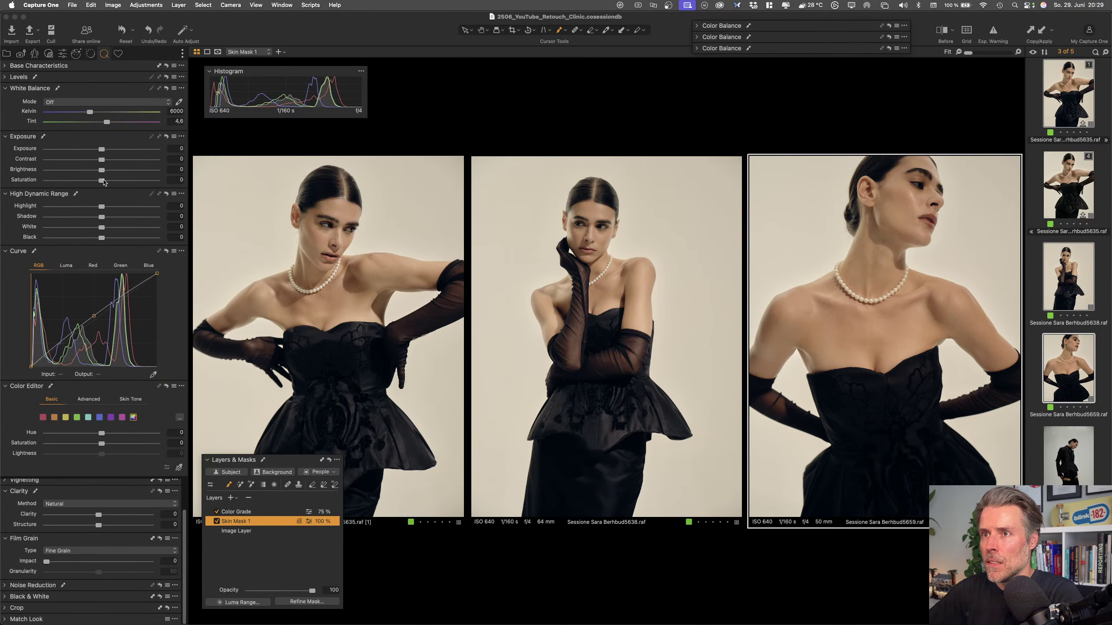
drag(102, 180, 97, 183)
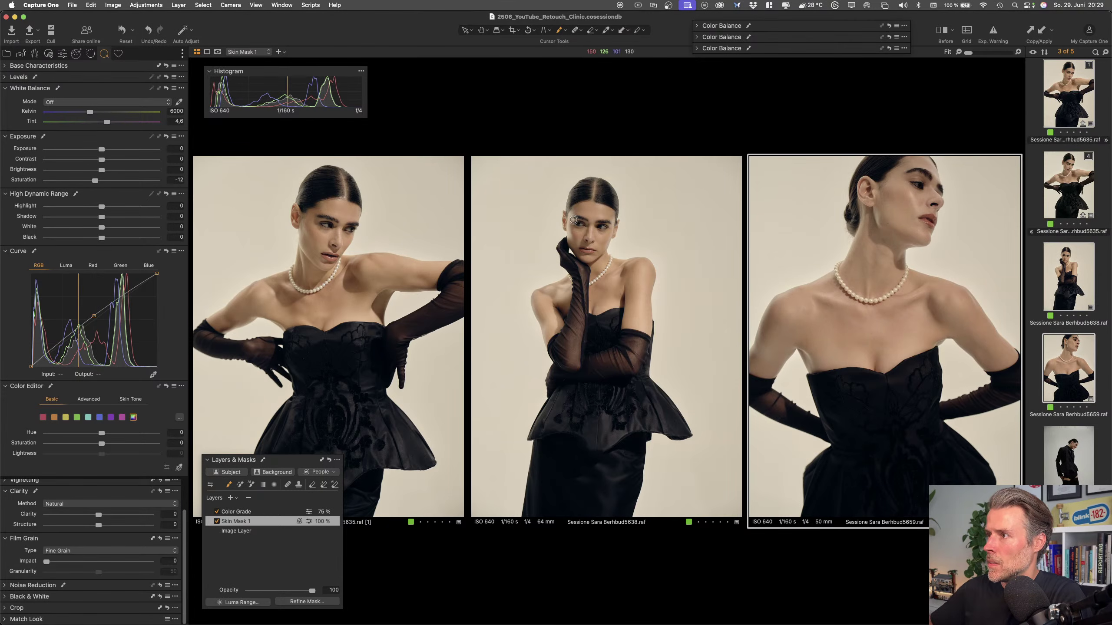
Set the Skin Mask 1 layer's Saturation to -10 on the first variant and to -7 on photo 5638
click(363, 258)
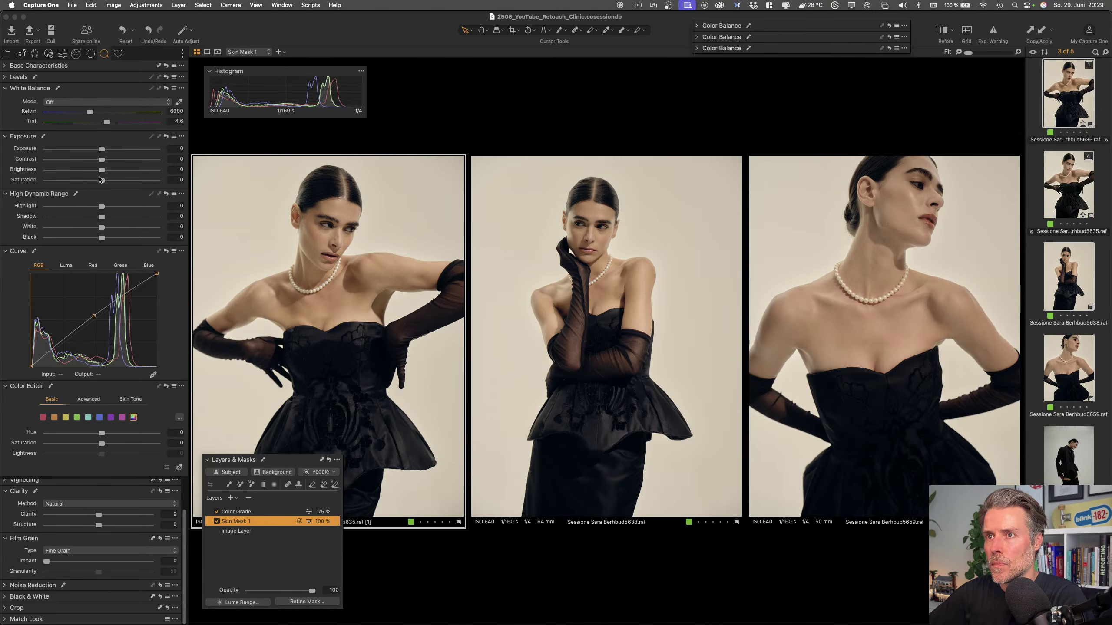
drag(102, 180, 97, 185)
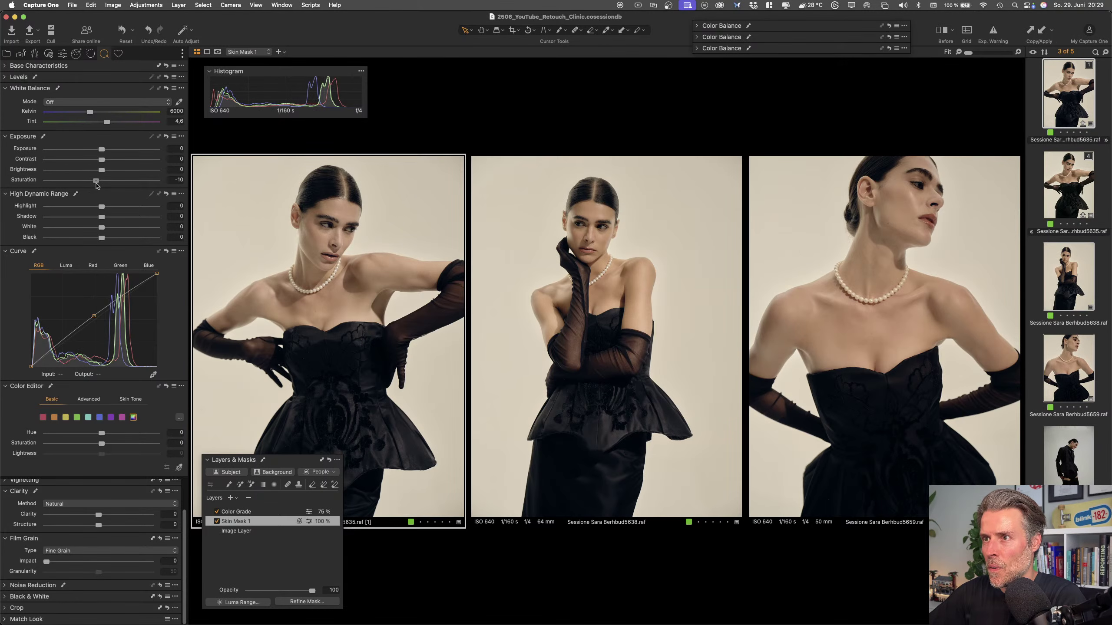
click(637, 234)
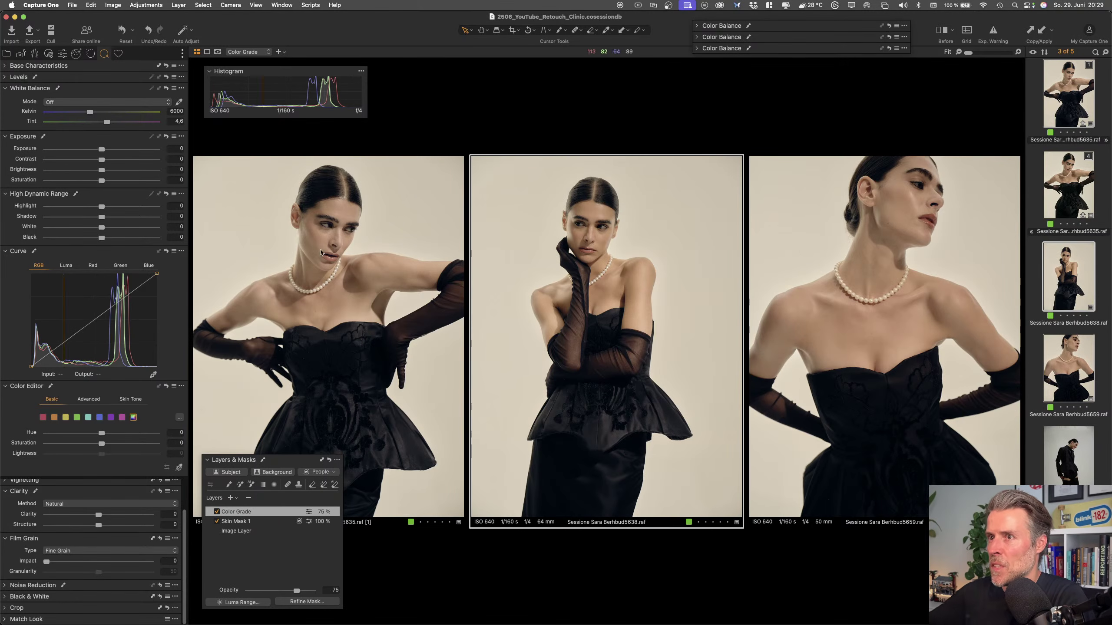
click(236, 522)
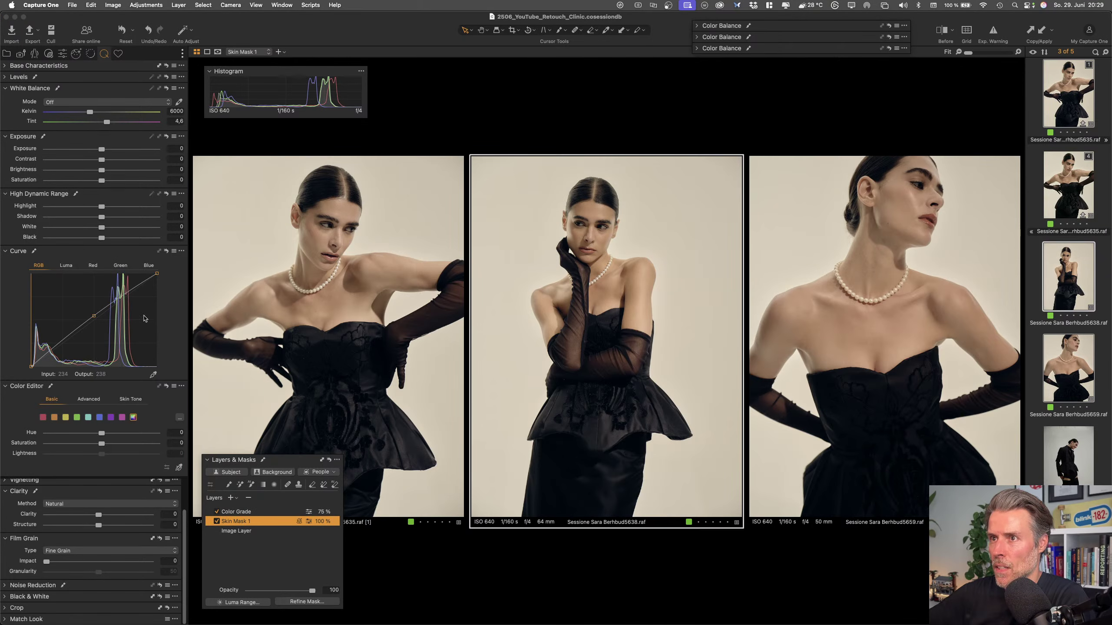
drag(102, 179, 99, 174)
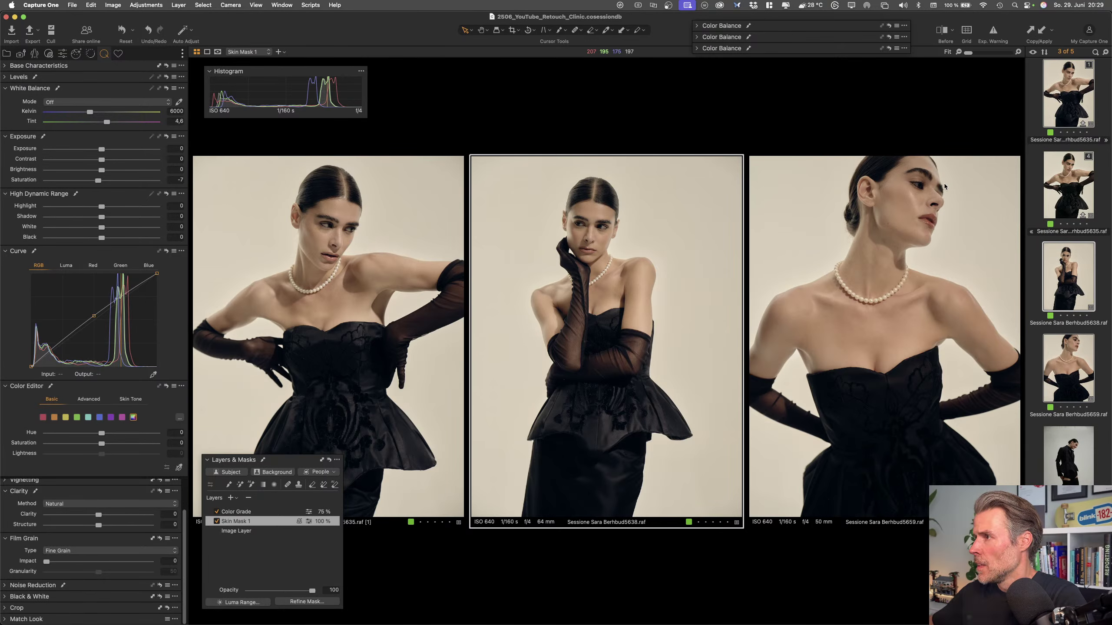
Open the export settings for the first variant alone and select the recipe "PSD - Adobe RGB (1998) (8bit) PS"
click(1034, 111)
click(1067, 102)
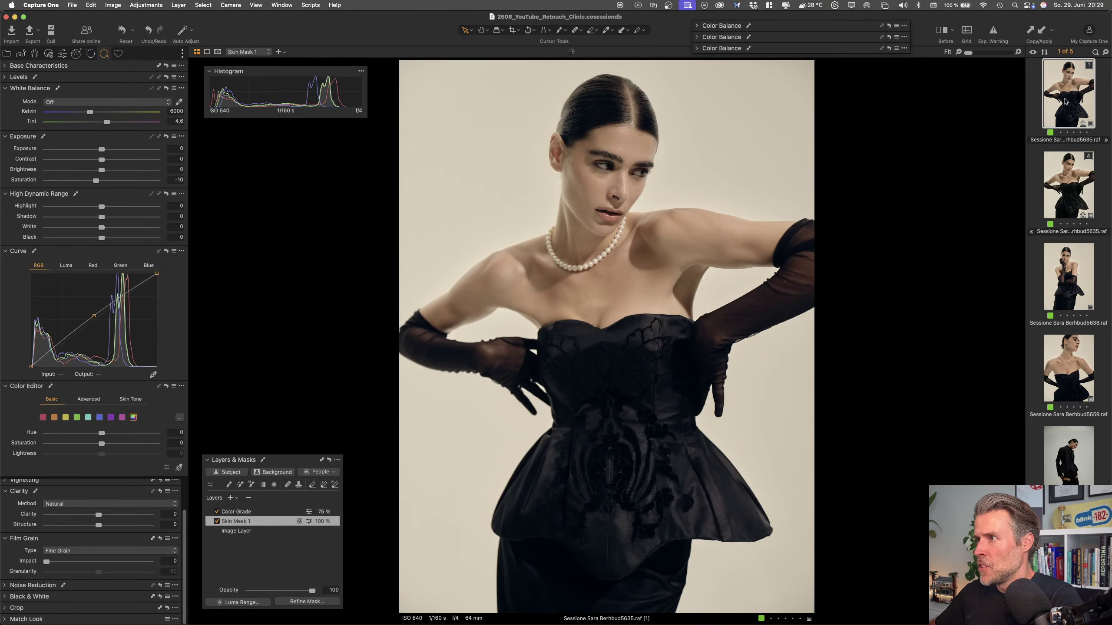
click(30, 31)
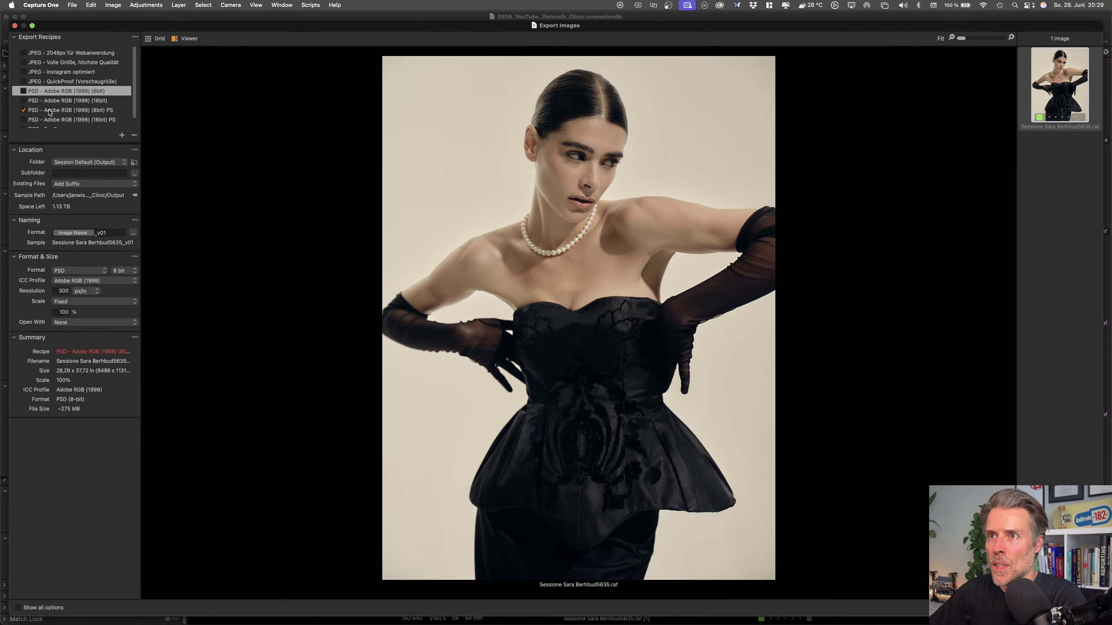
click(49, 111)
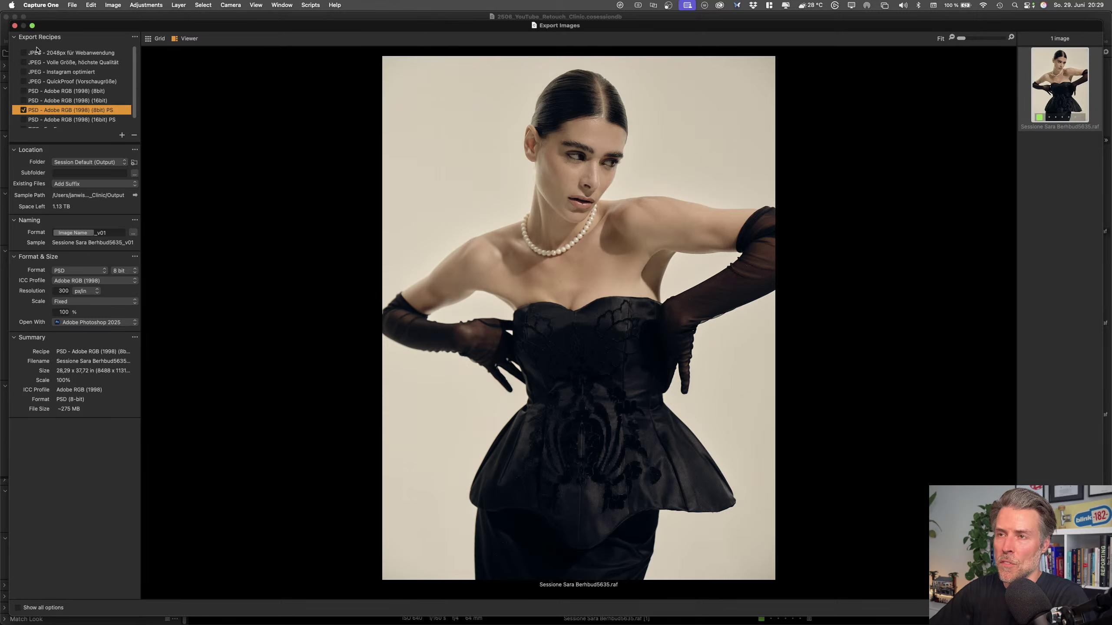
scroll(44, 110, down, 1)
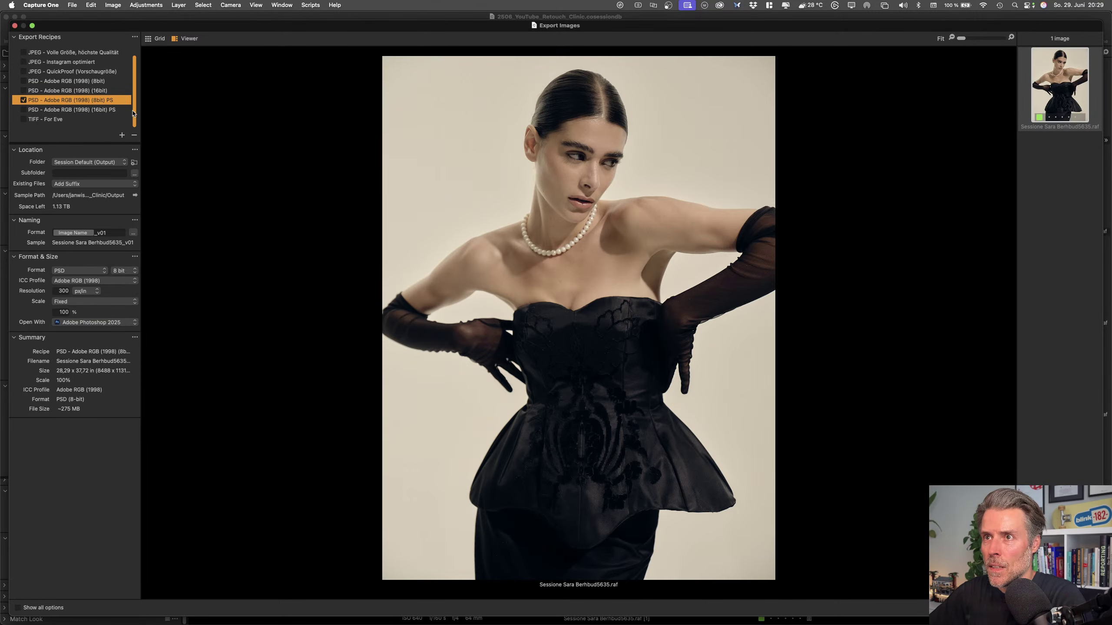
Export the photo with only the "PSD - Adobe RGB (1998) (8bit) PS" recipe enabled, opening the result in Adobe Photoshop 2025
click(24, 101)
scroll(135, 85, up, 1)
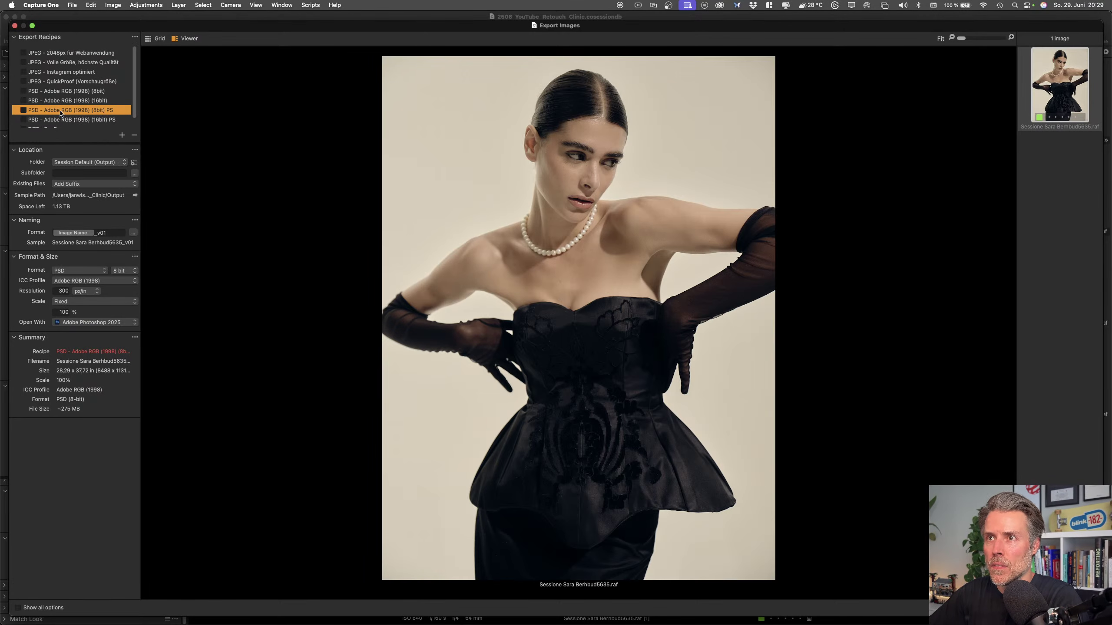
click(24, 110)
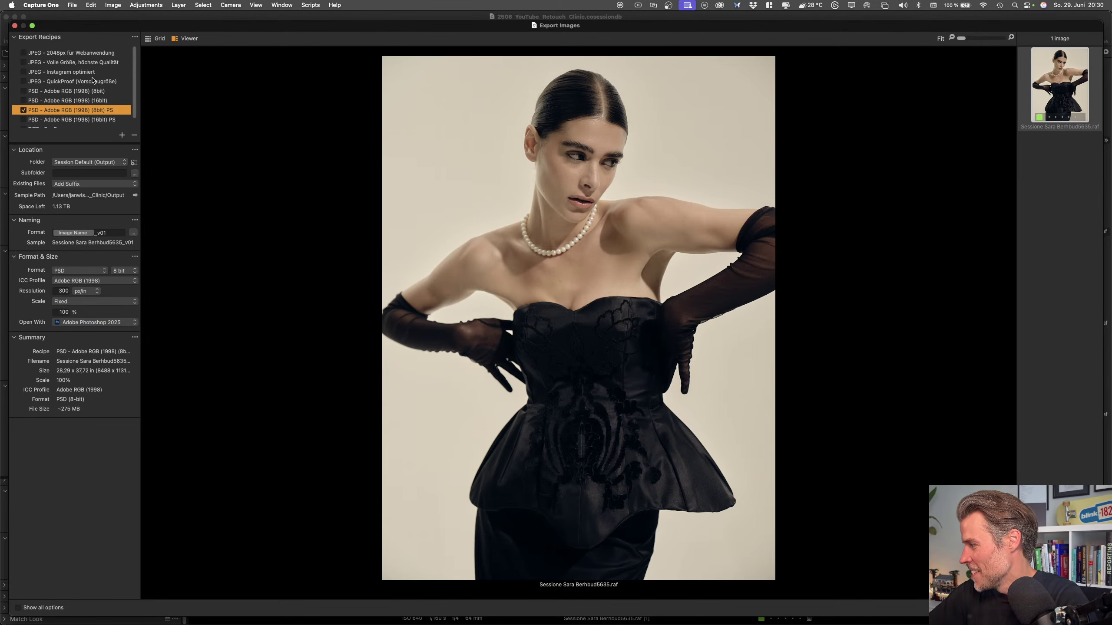
mouse_move(93, 80)
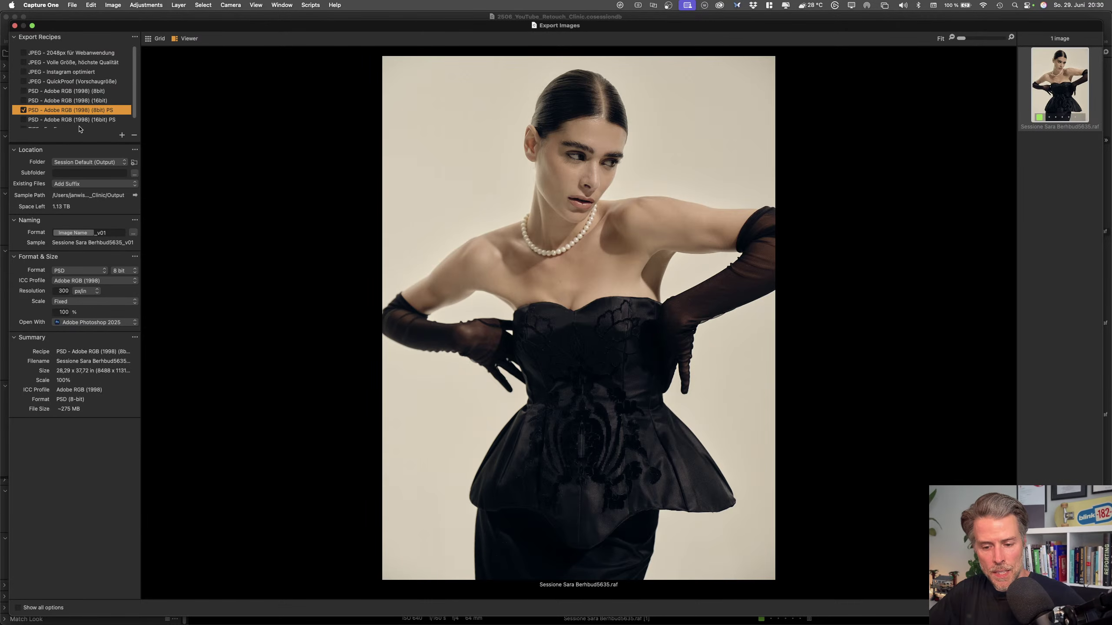
mouse_move(80, 129)
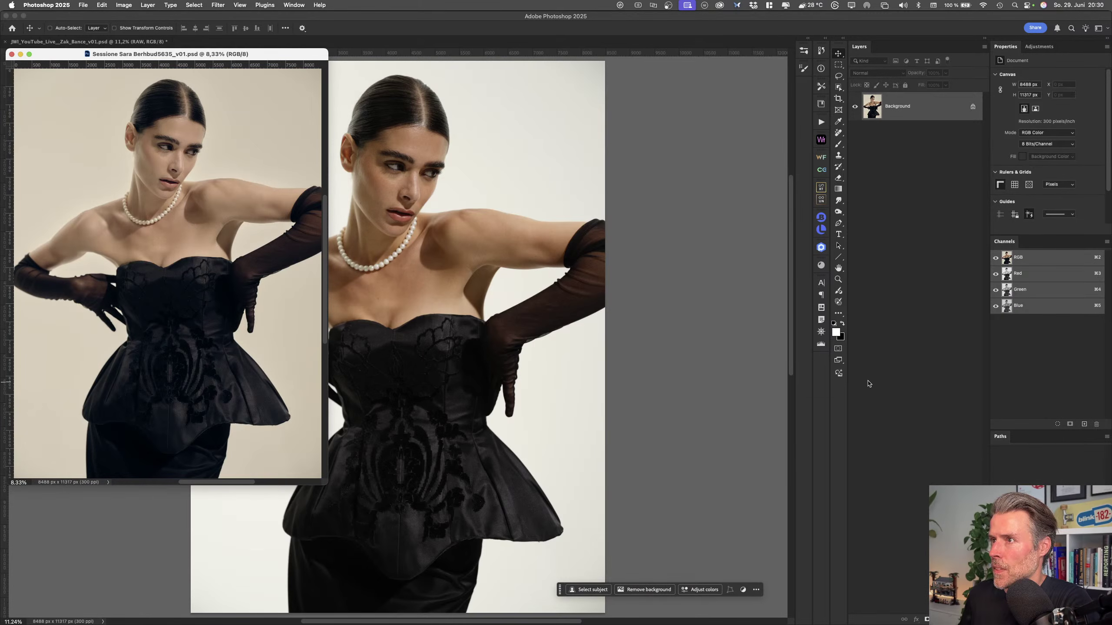
Dock the exported PSD as a tab, fit it on screen, and compare it with the document containing the RAW layer
drag(279, 56, 656, 45)
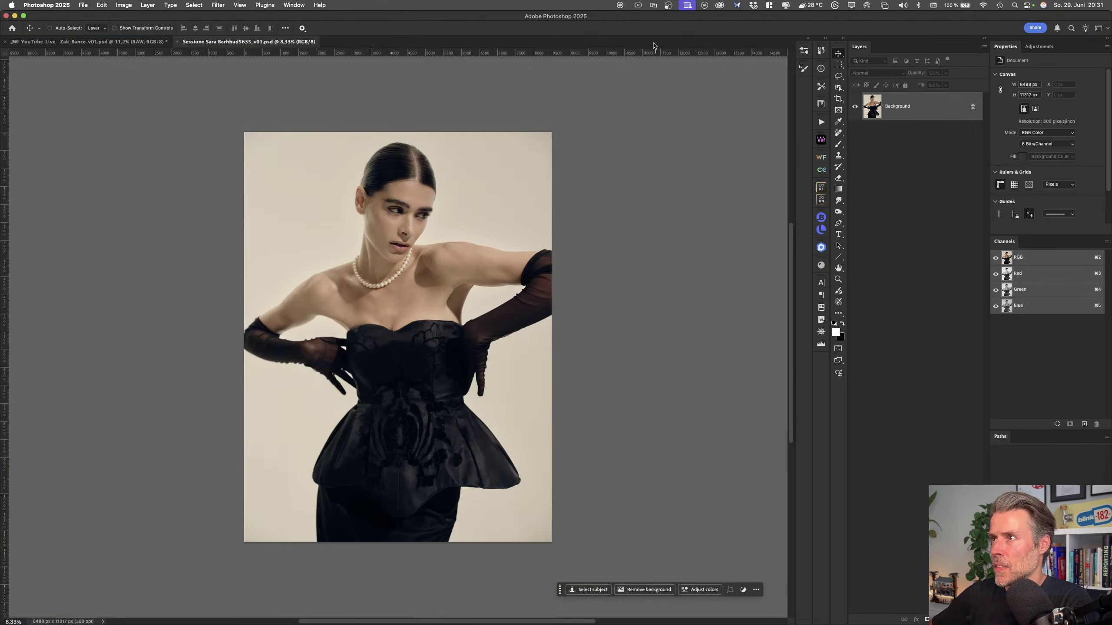
key(super+0)
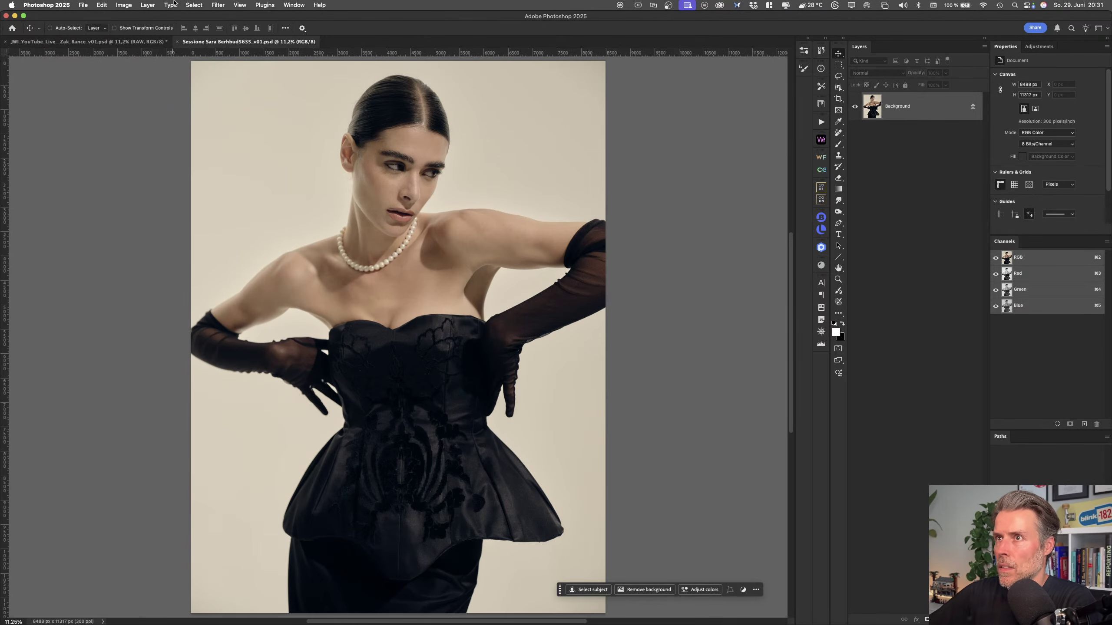
click(151, 41)
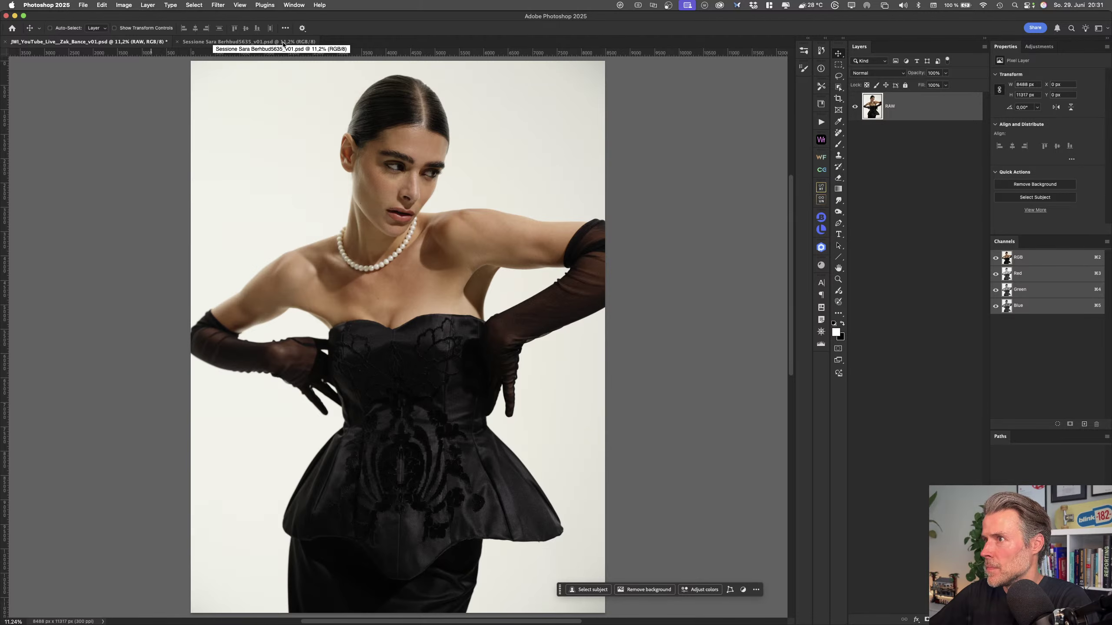
click(282, 42)
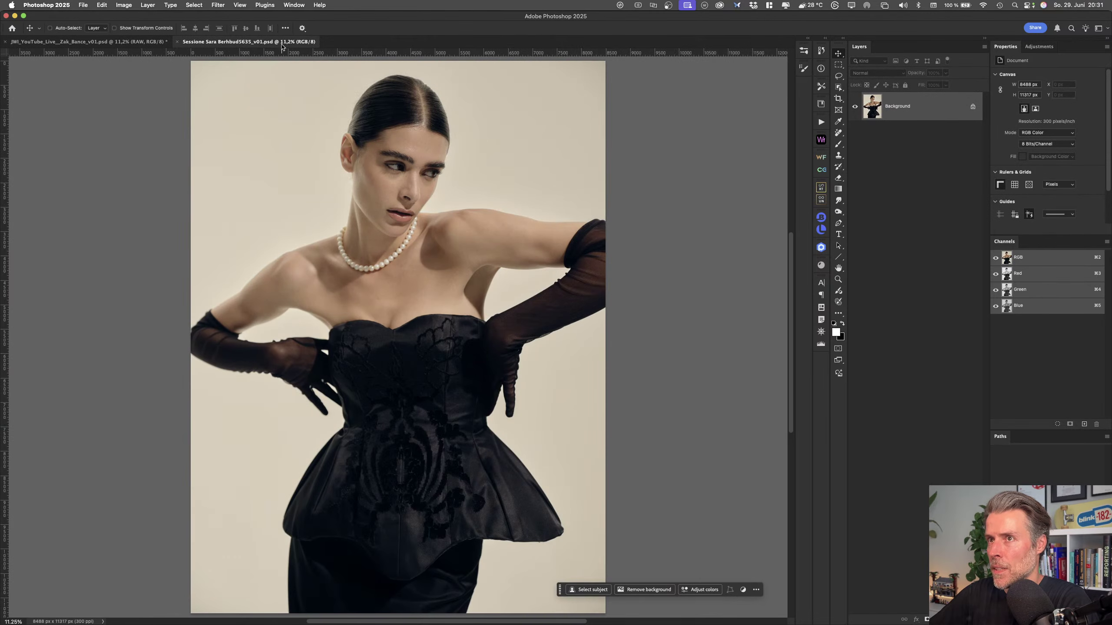
Unlock the Background layer of the exported PSD
scroll(268, 157, up, 10)
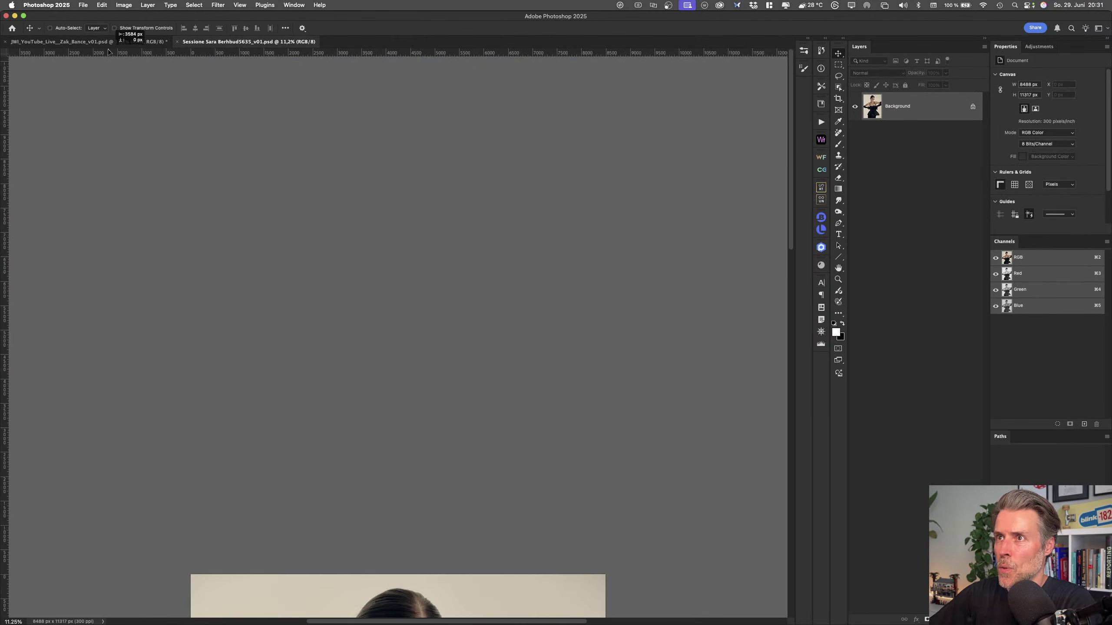
click(123, 46)
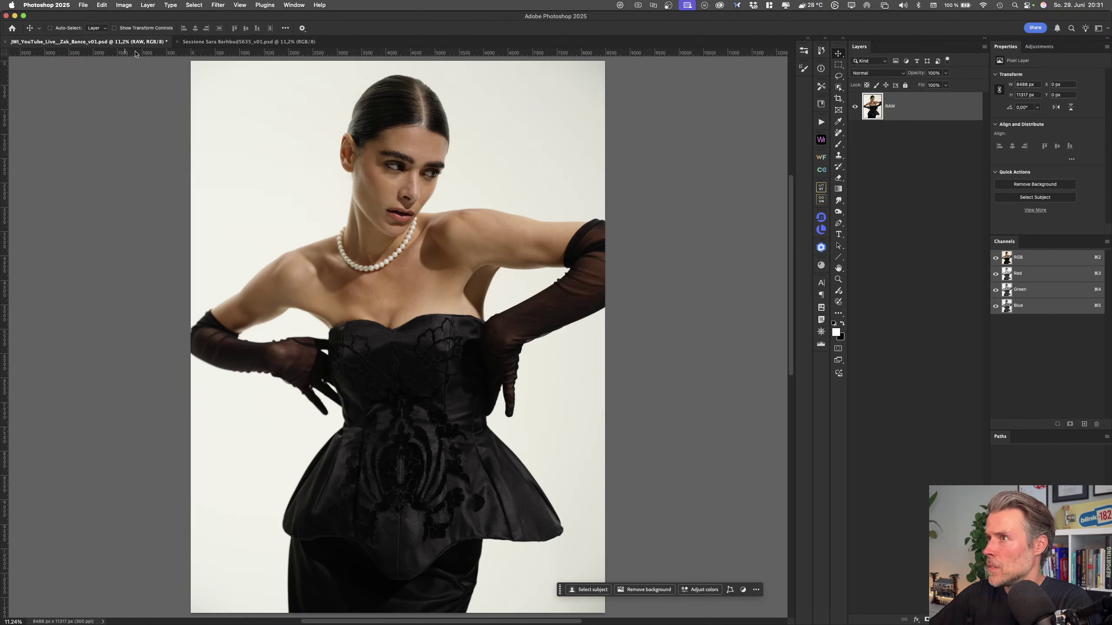
click(270, 42)
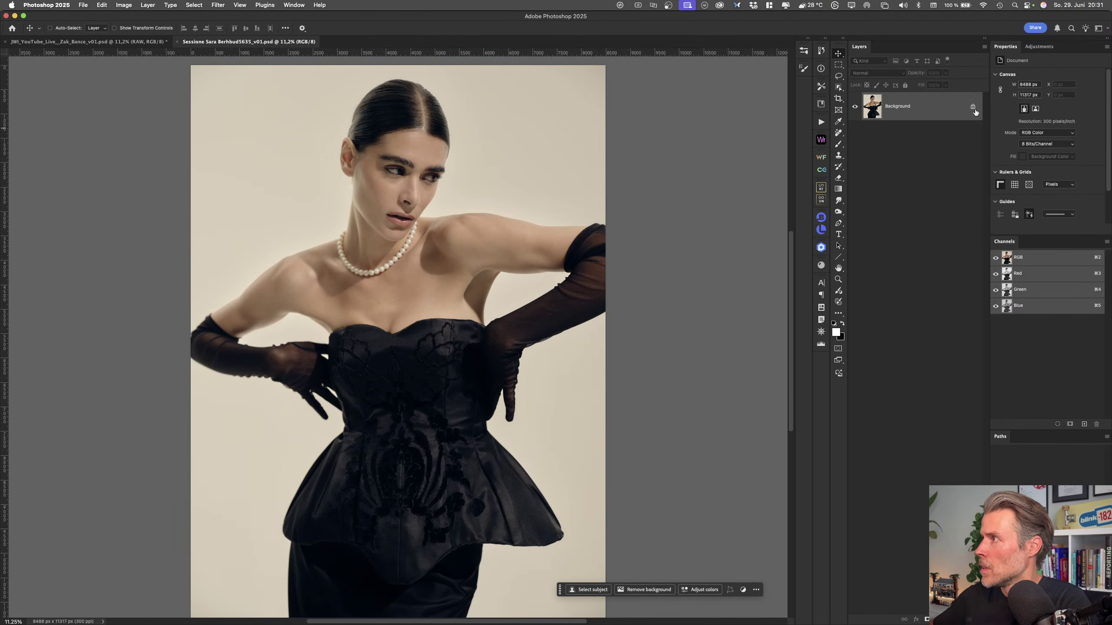
click(972, 106)
Tile both documents side by side and copy the exported photo's layer, aligned, above the RAW layer in the other document
drag(387, 148, 152, 42)
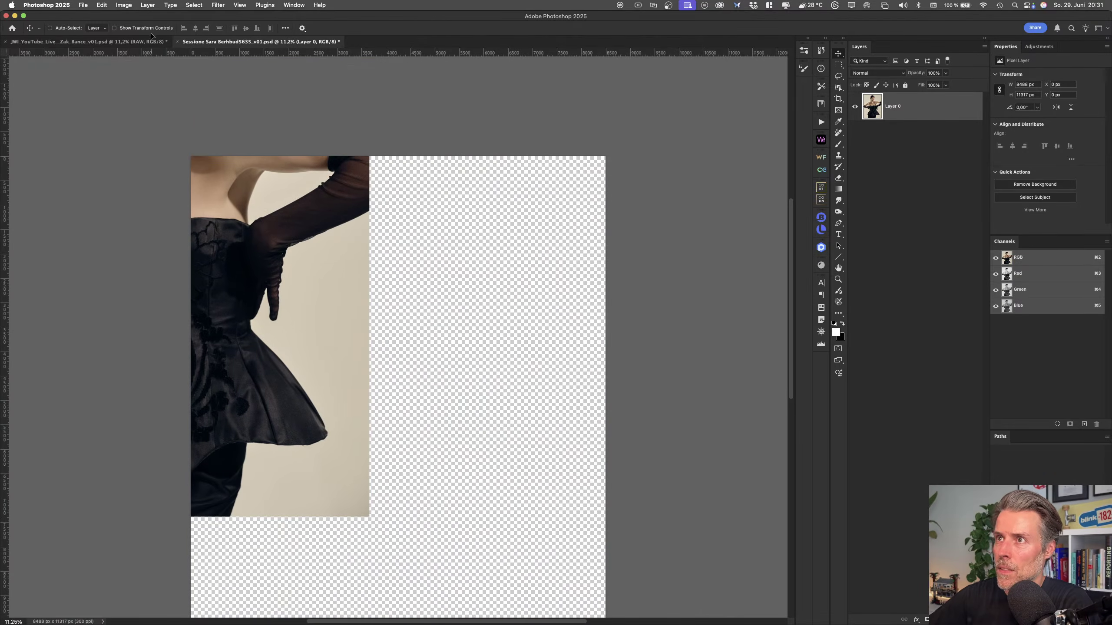
key(super+z)
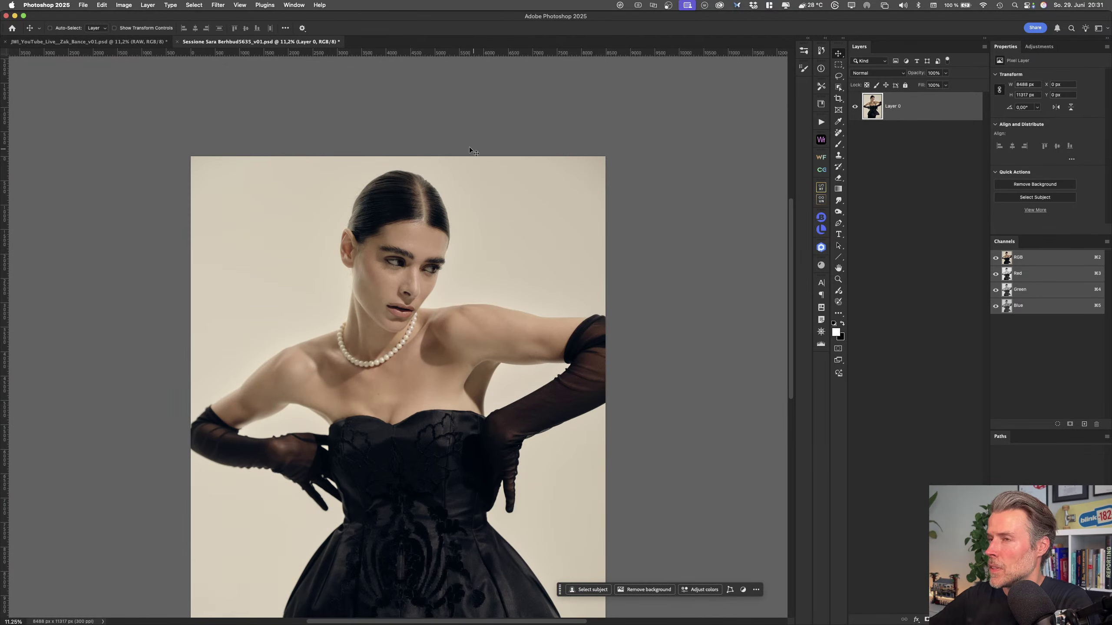
click(156, 43)
drag(261, 41, 783, 86)
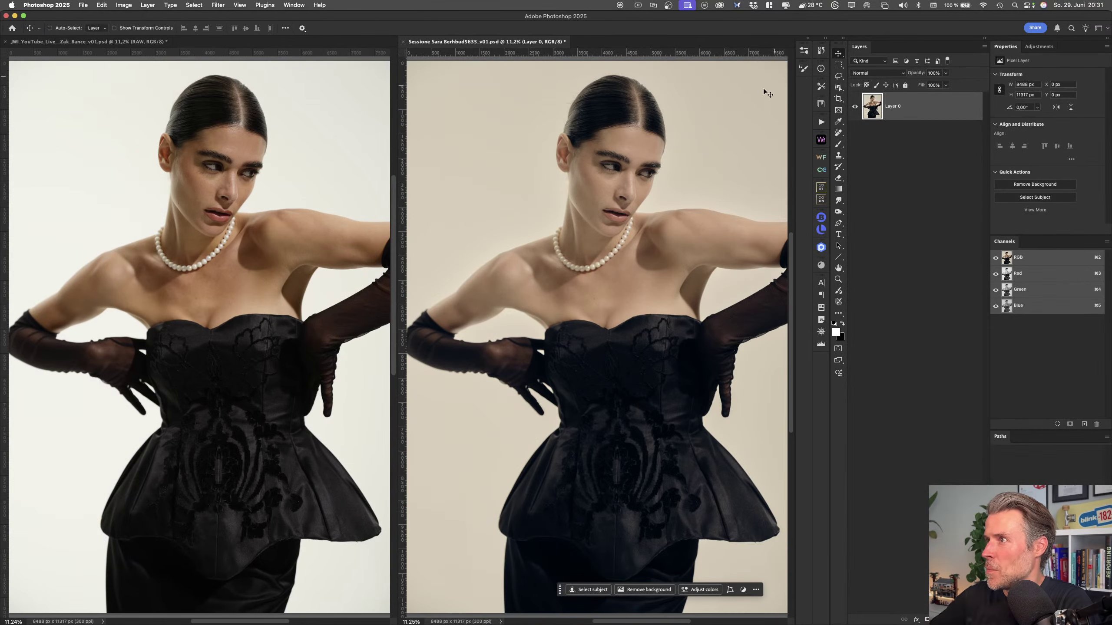
drag(584, 259, 263, 272)
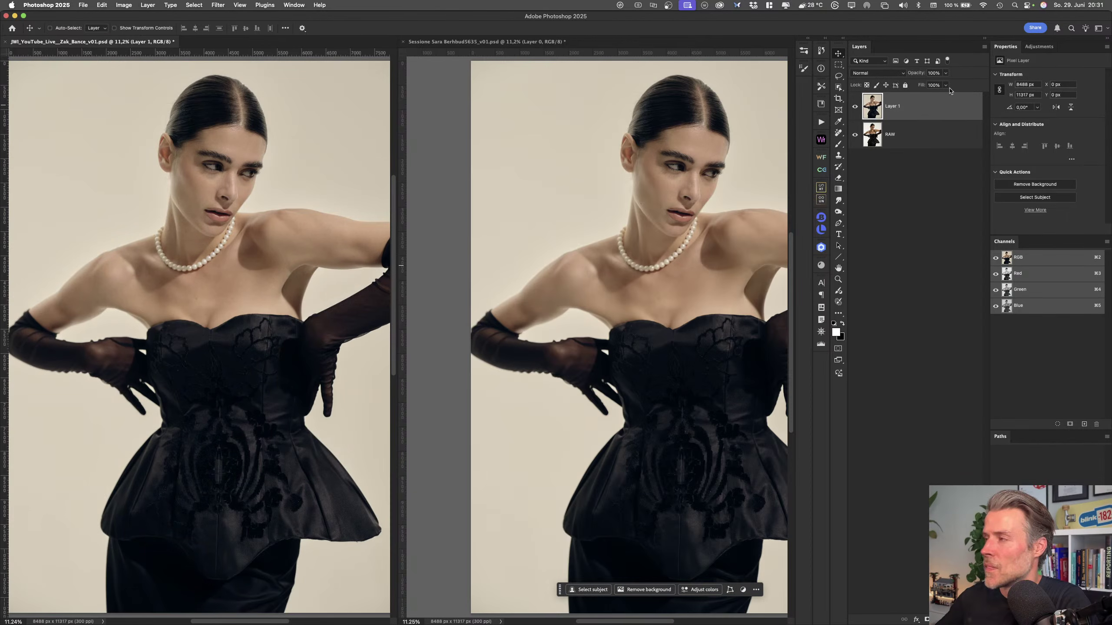
Rename the copied photo layer as "C1 RAW"
double_click(894, 106)
text(C1)
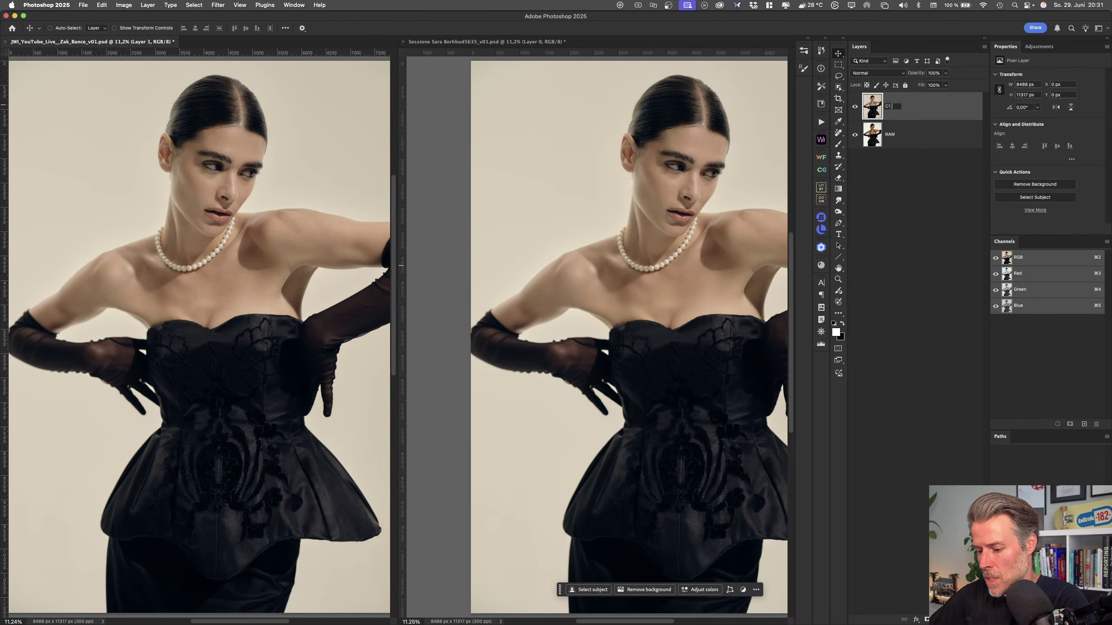
text( RAW)
key(Return)
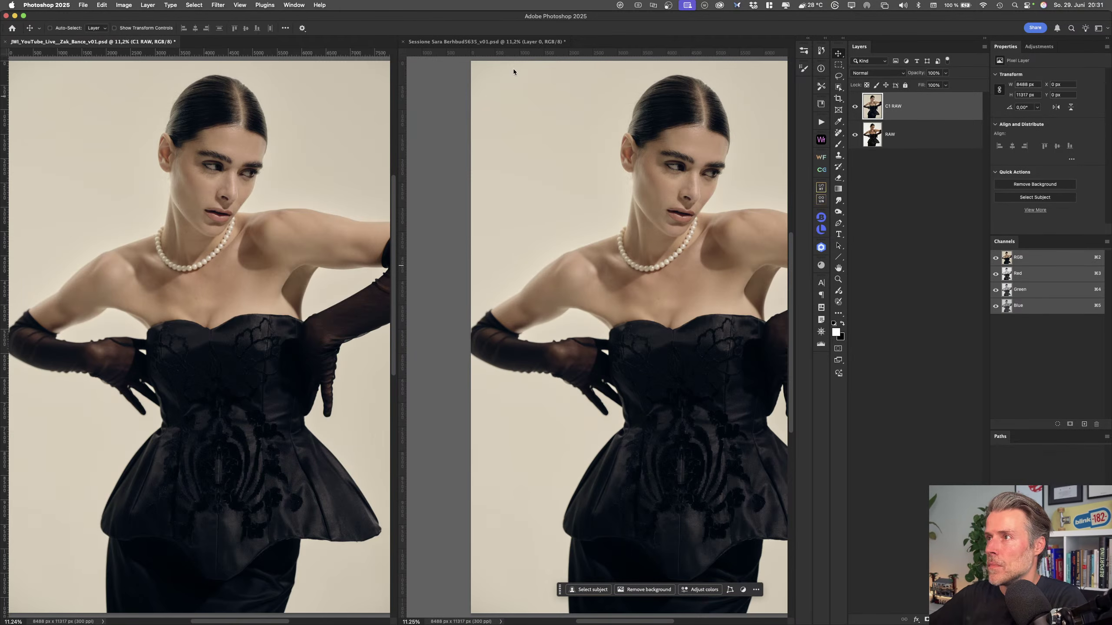
Close the exported PSD and show the two-layer document in full screen mode with menus, centred in the workspace
click(450, 43)
click(404, 42)
click(557, 227)
key(f)
drag(583, 248, 483, 245)
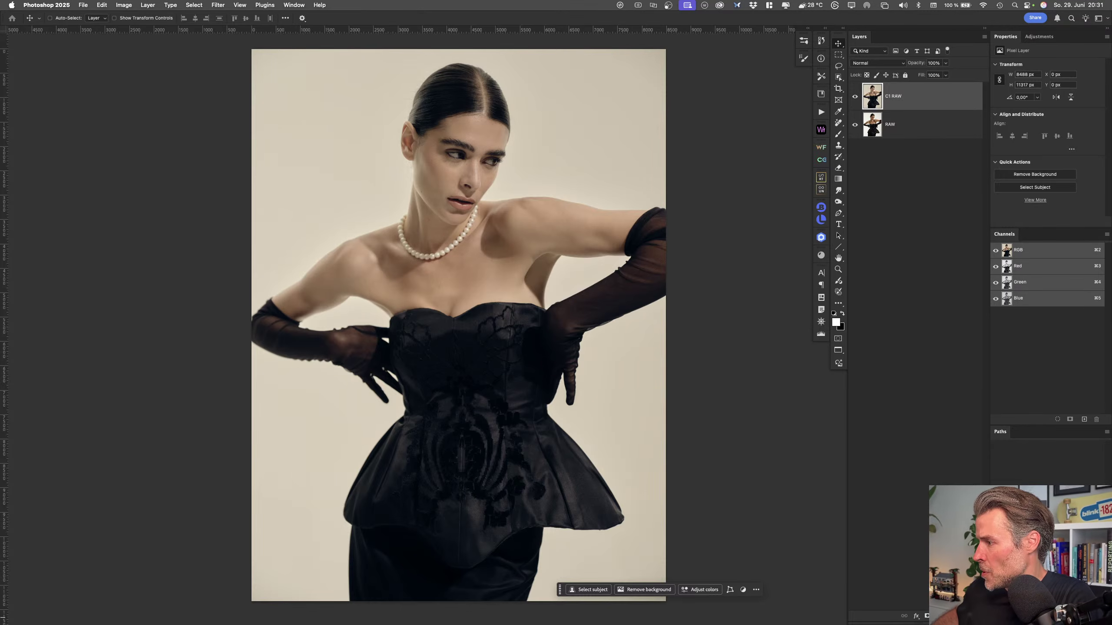
Add two empty layer groups above C1 RAW, naming the lower one "ret" and the upper one "db"
key(super+g)
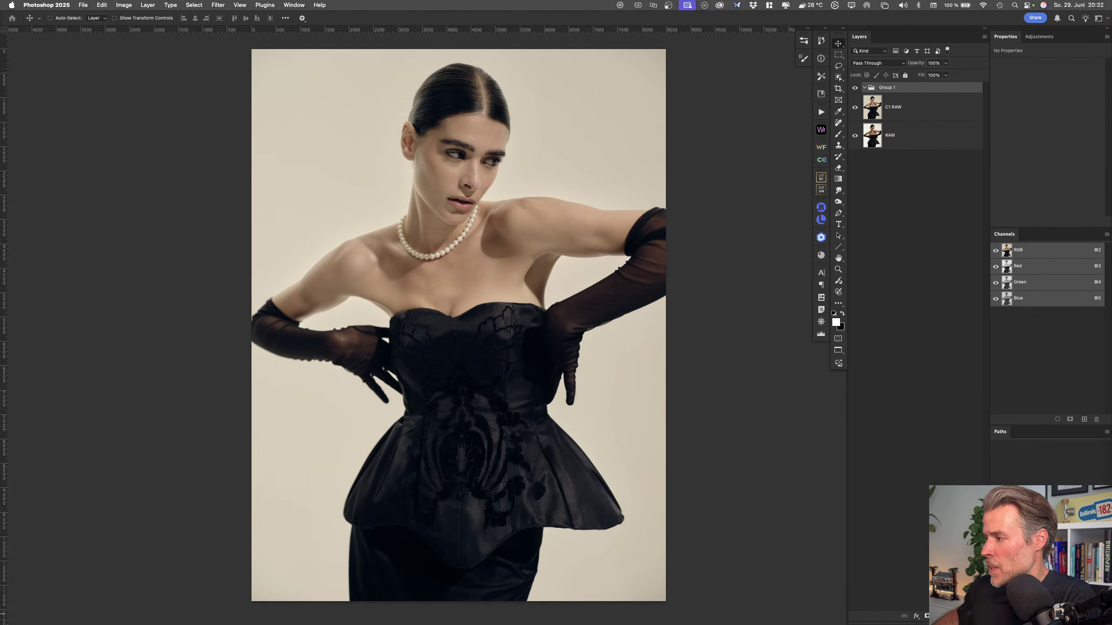
key(super+g)
double_click(889, 99)
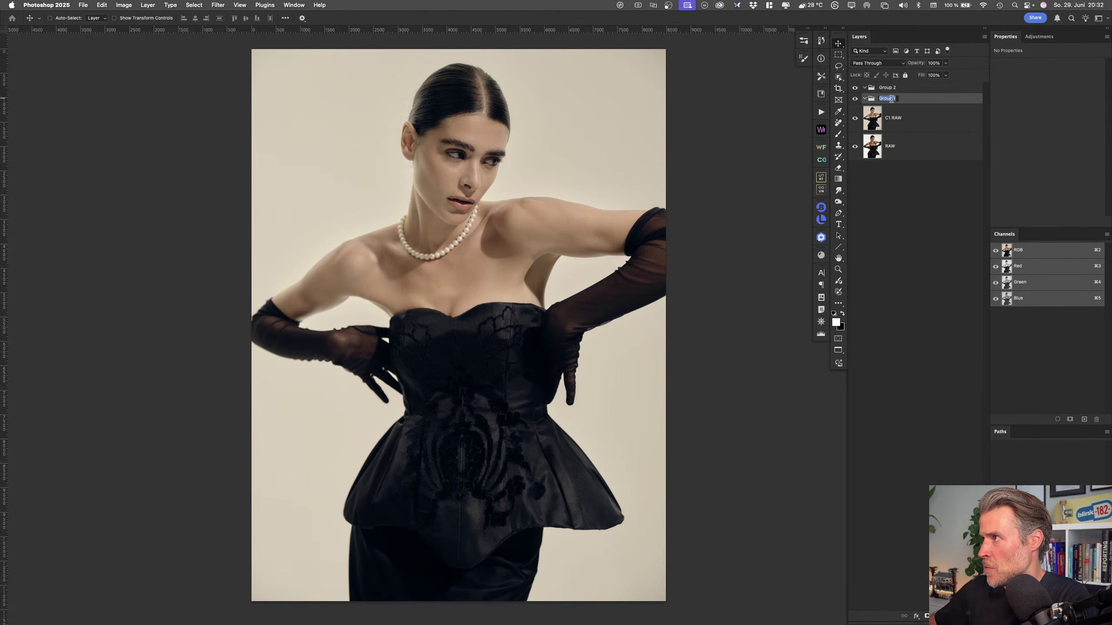
text(ret)
key(Return)
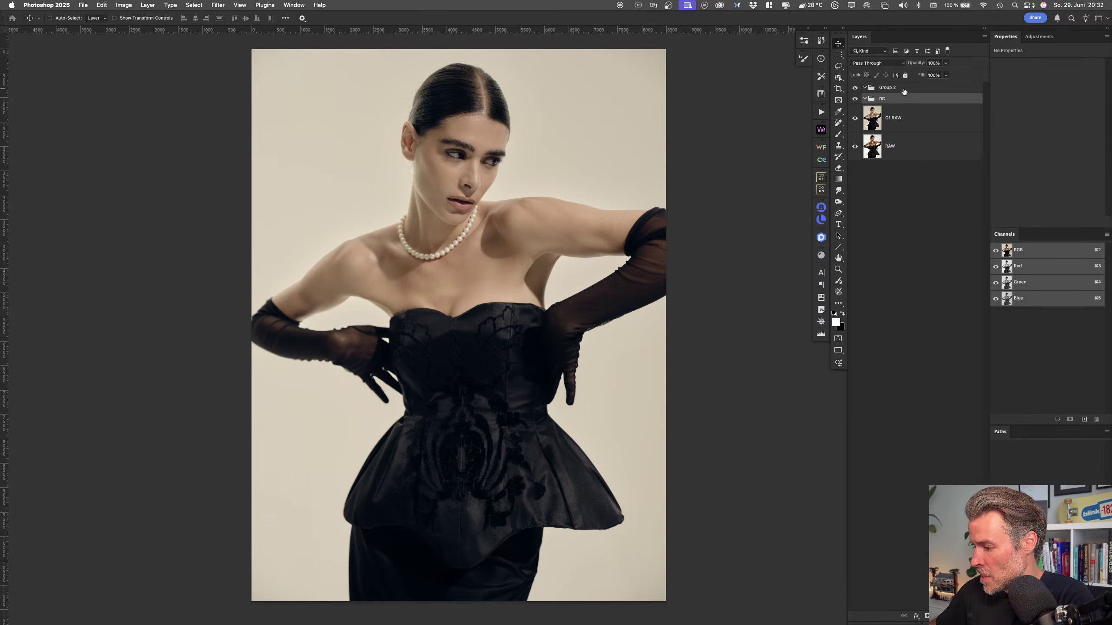
click(888, 89)
double_click(888, 89)
text(db)
key(Return)
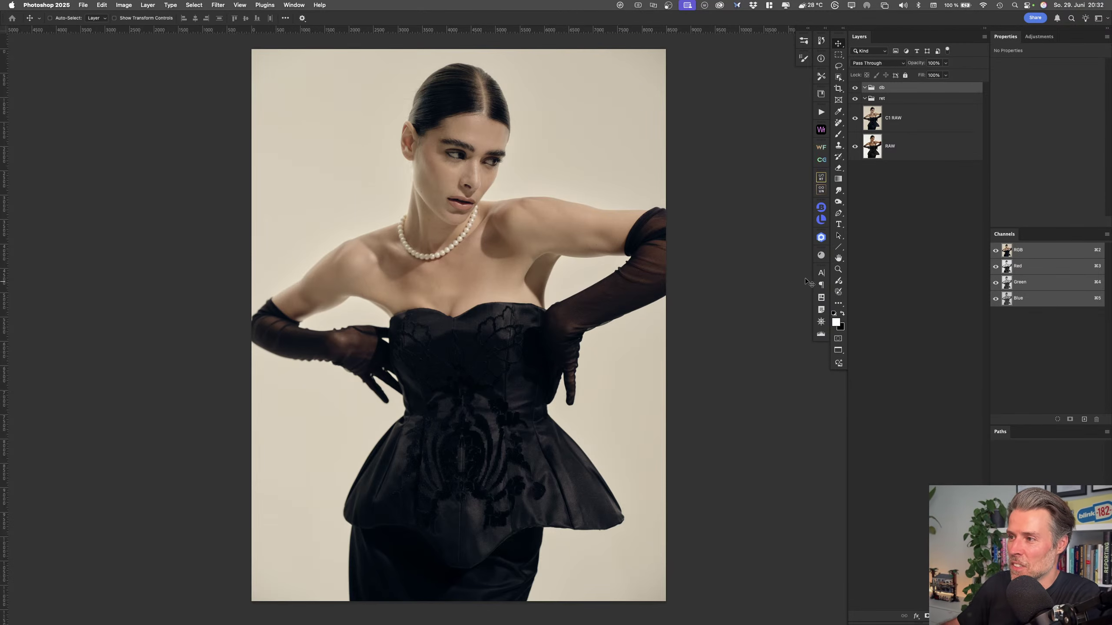
Add an empty retouching layer inside the "ret" group with the New Layer action
click(893, 99)
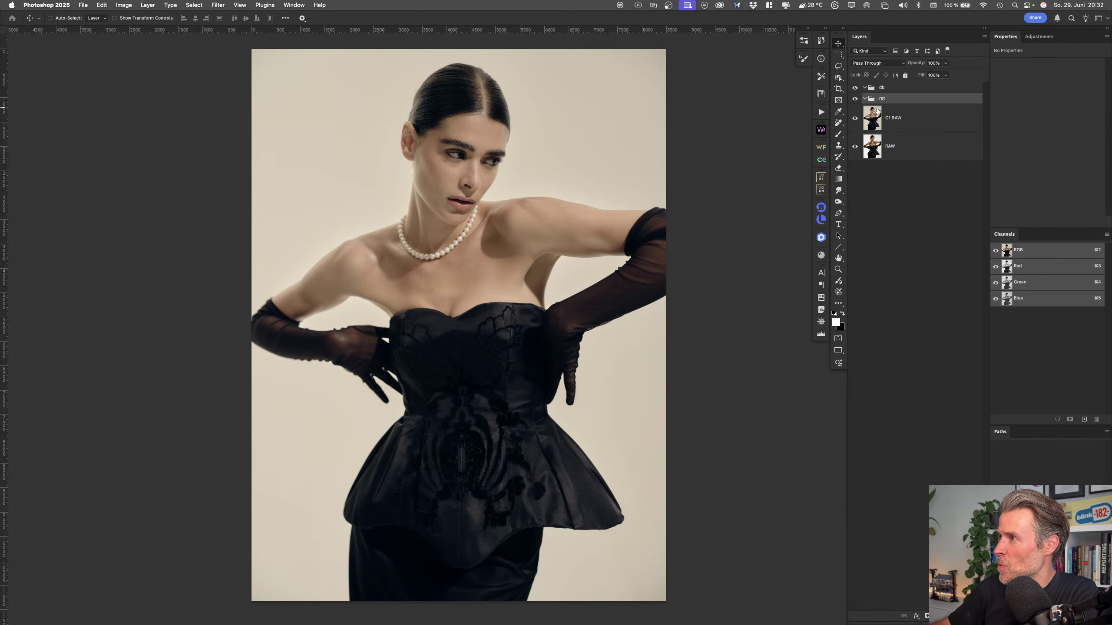
middle_click(601, 323)
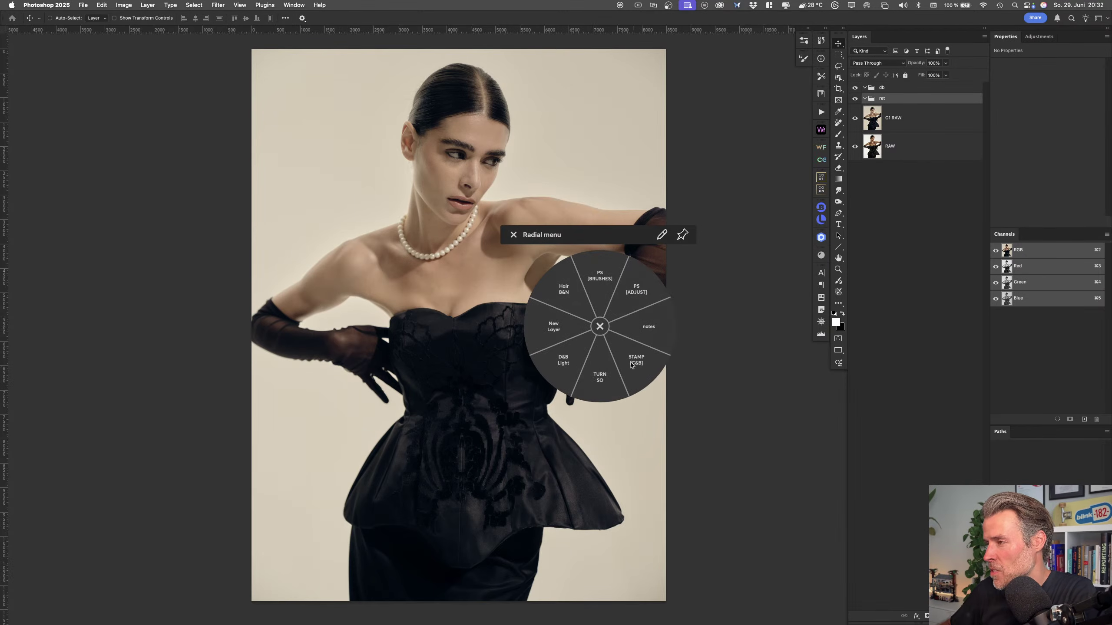
click(553, 333)
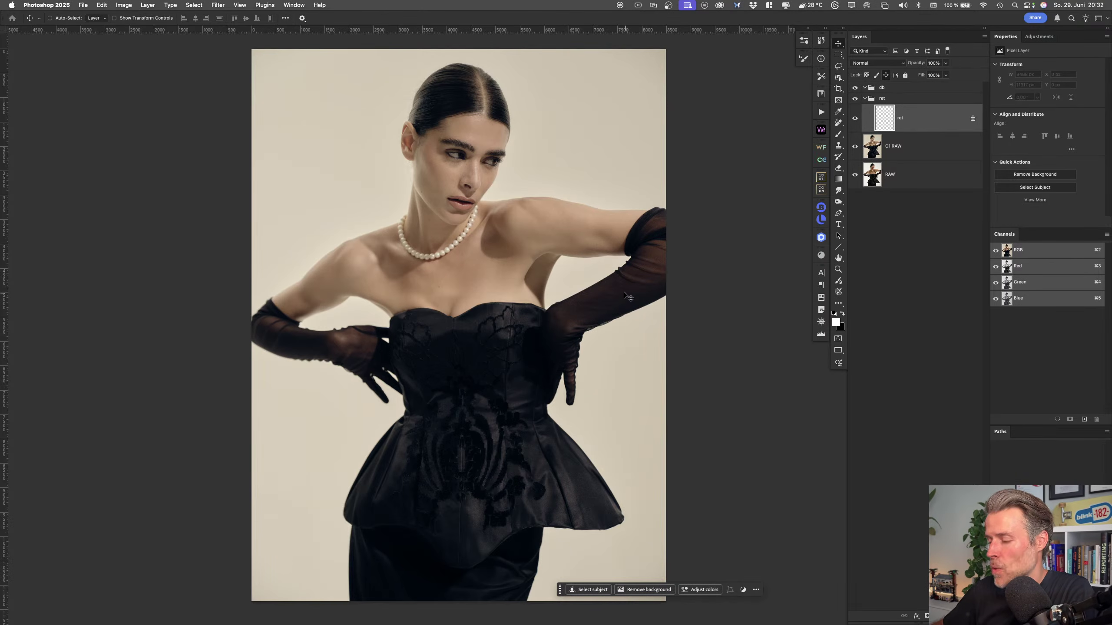
middle_click(625, 310)
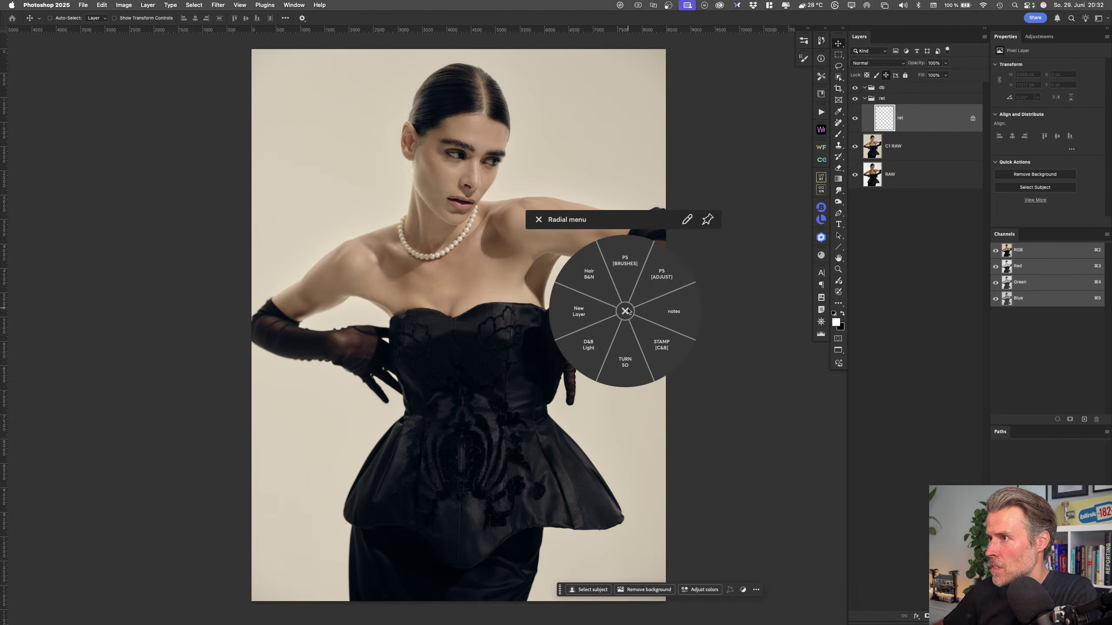
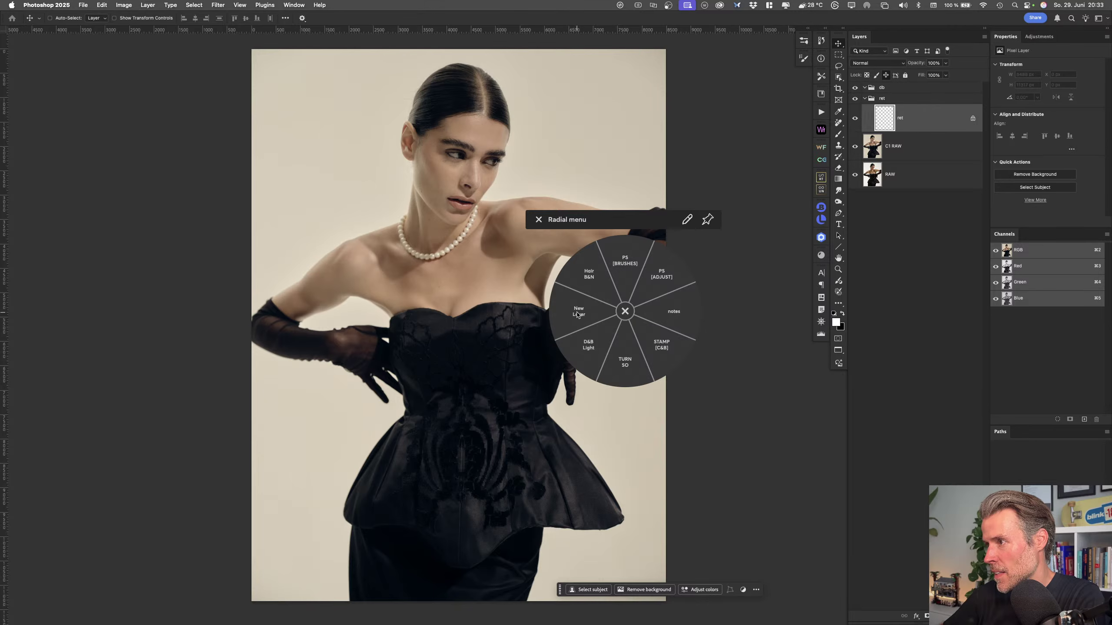
click(539, 219)
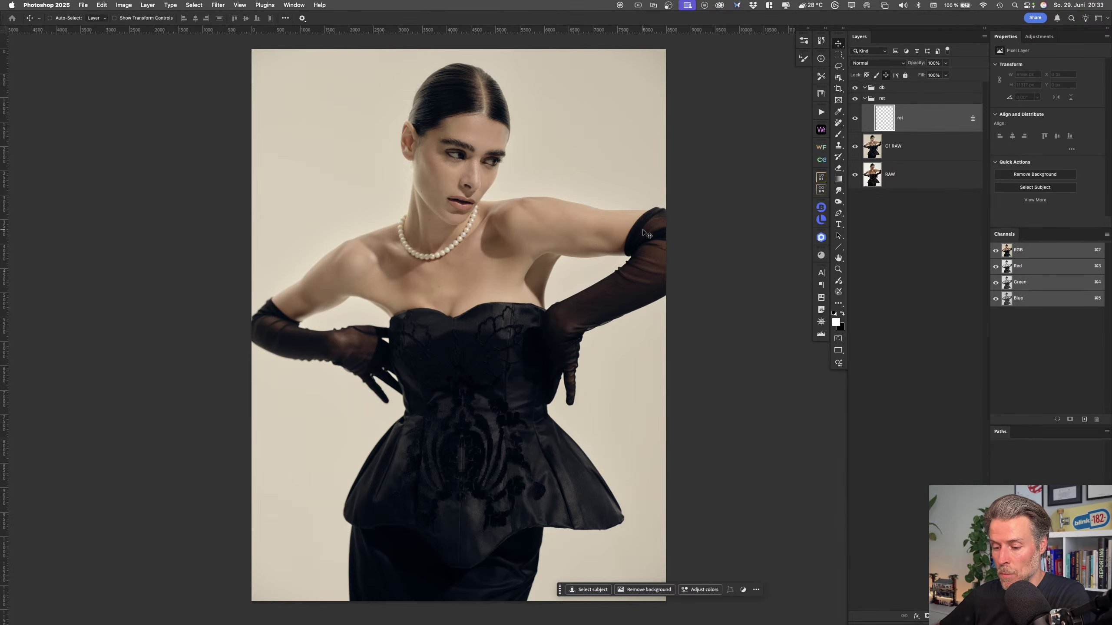
With the Remove tool, clean up the glove edges between the fingers and small distractions around the black dress
key(j)
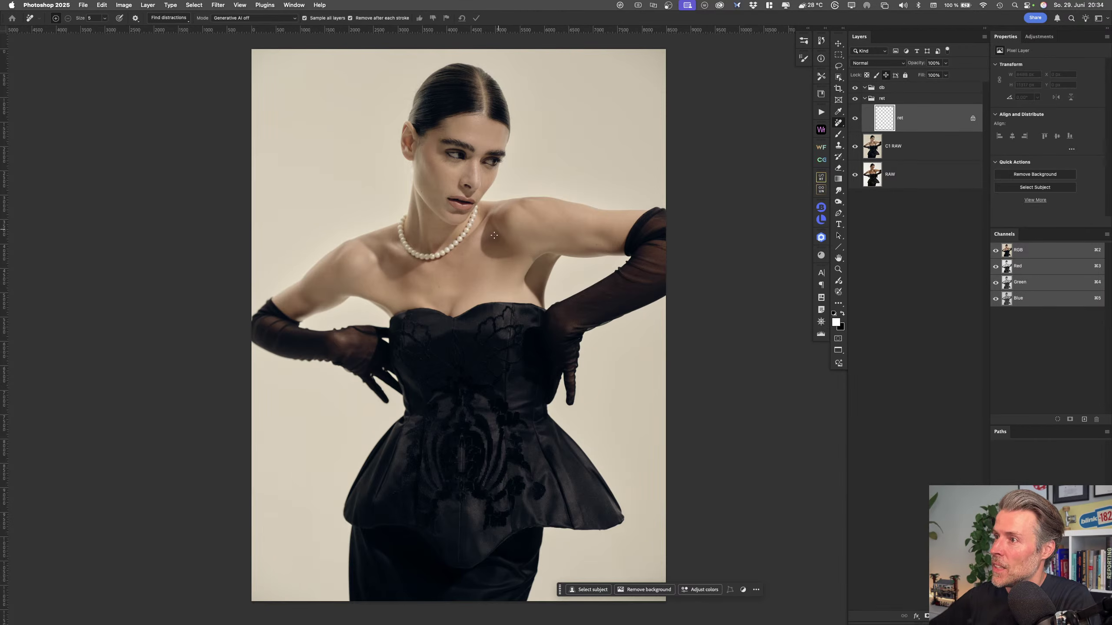
scroll(441, 252, up, 5)
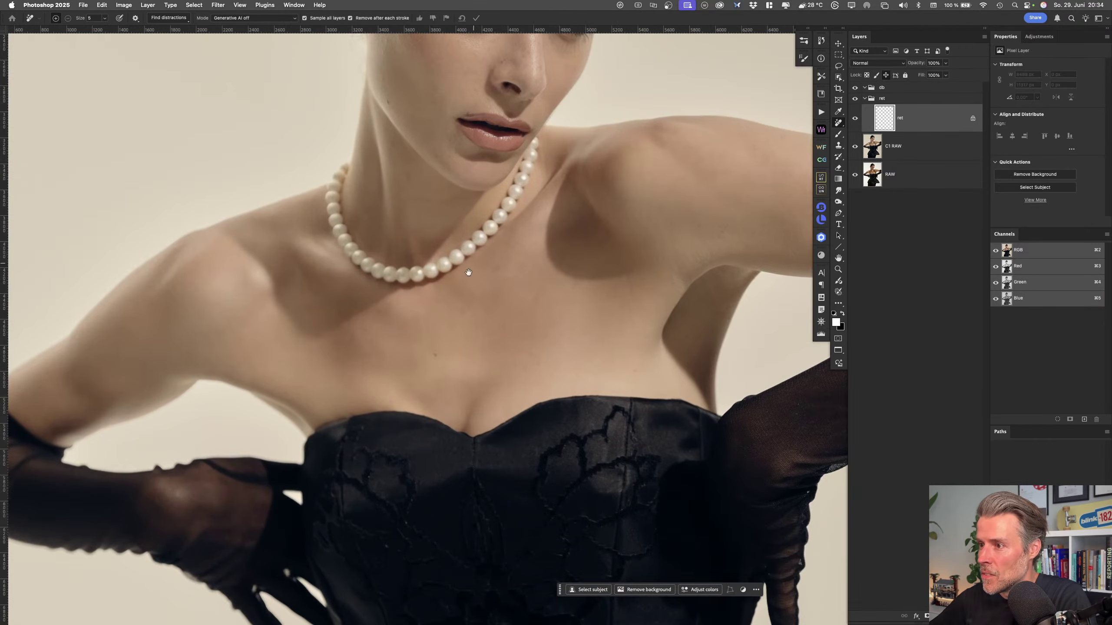
drag(387, 543, 395, 329)
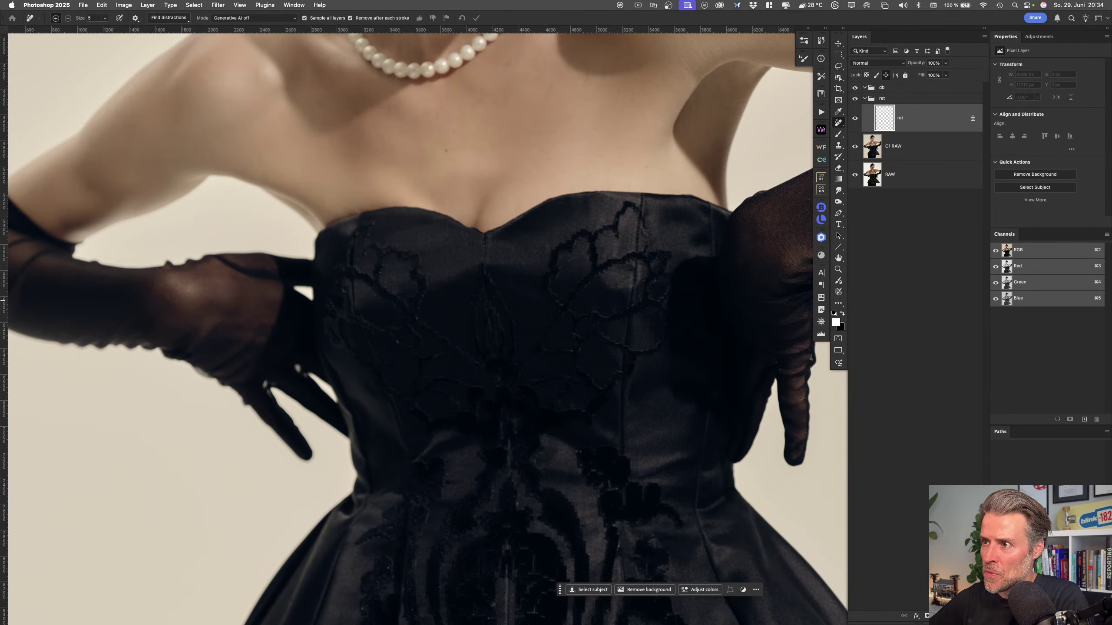
mouse_move(261, 374)
mouse_down()
mouse_move(263, 360)
mouse_move(300, 378)
mouse_up()
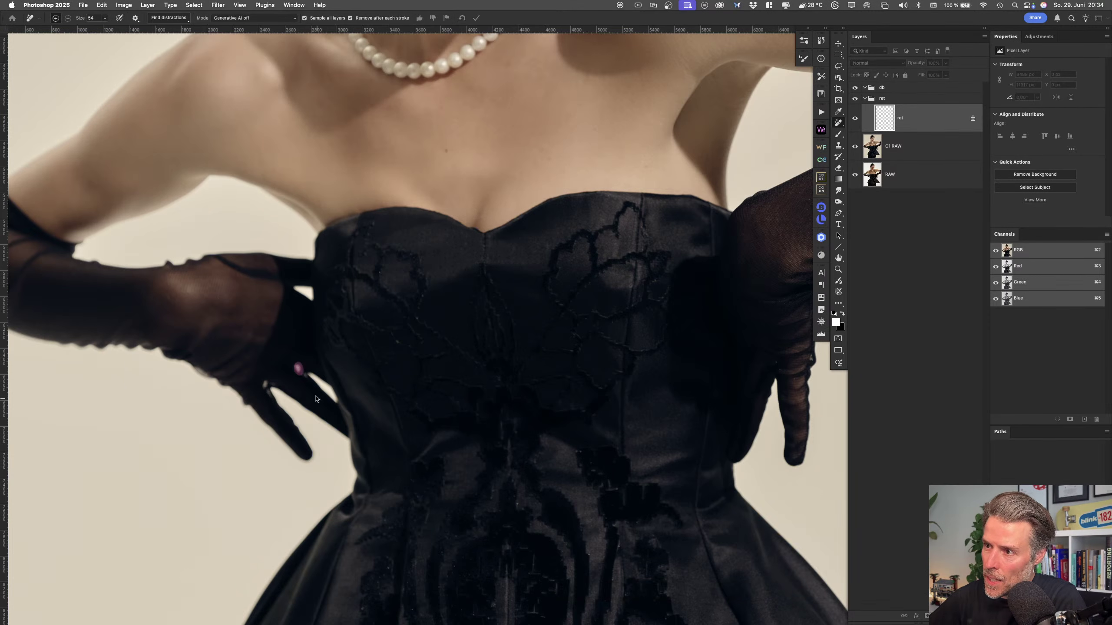
drag(268, 379, 270, 395)
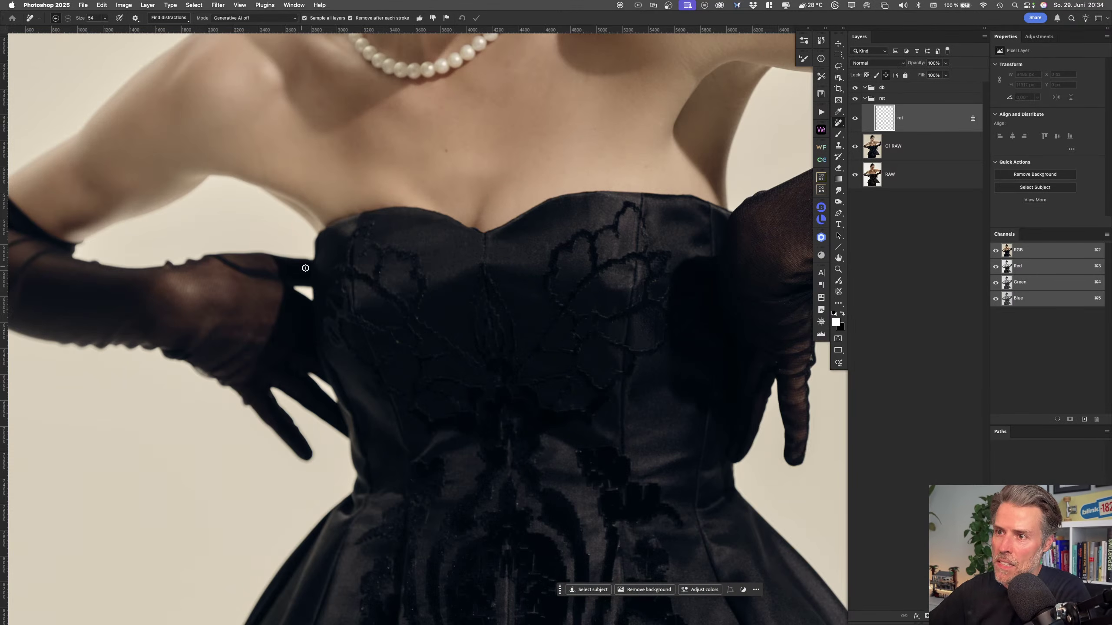
mouse_move(290, 284)
mouse_down()
mouse_move(459, 255)
mouse_move(541, 350)
mouse_move(503, 312)
mouse_up()
drag(479, 389, 477, 240)
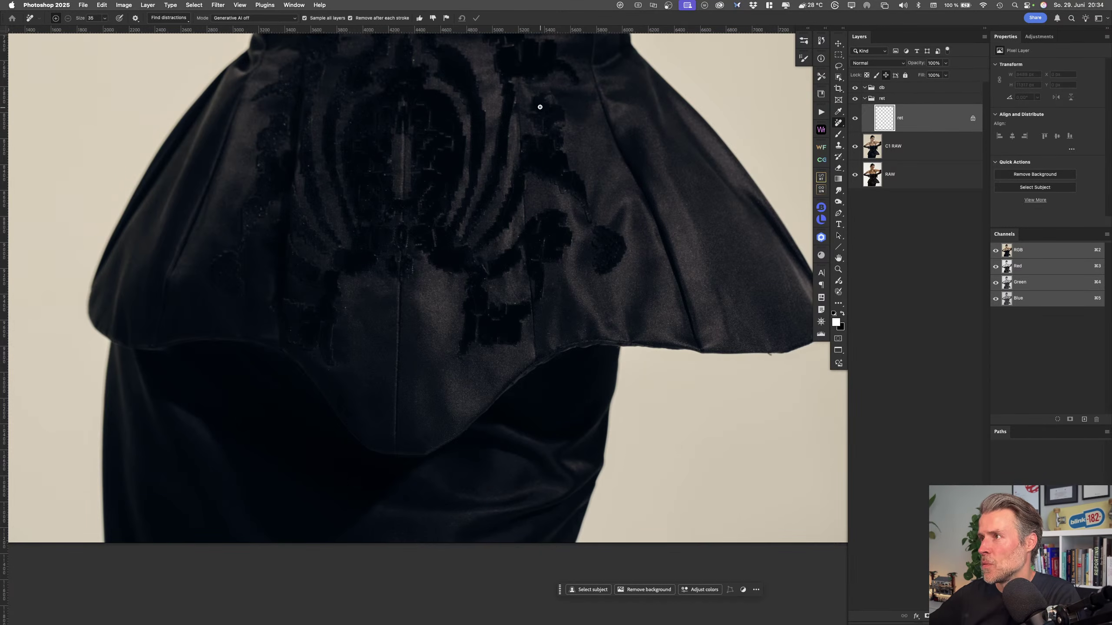
scroll(438, 175, up, 10)
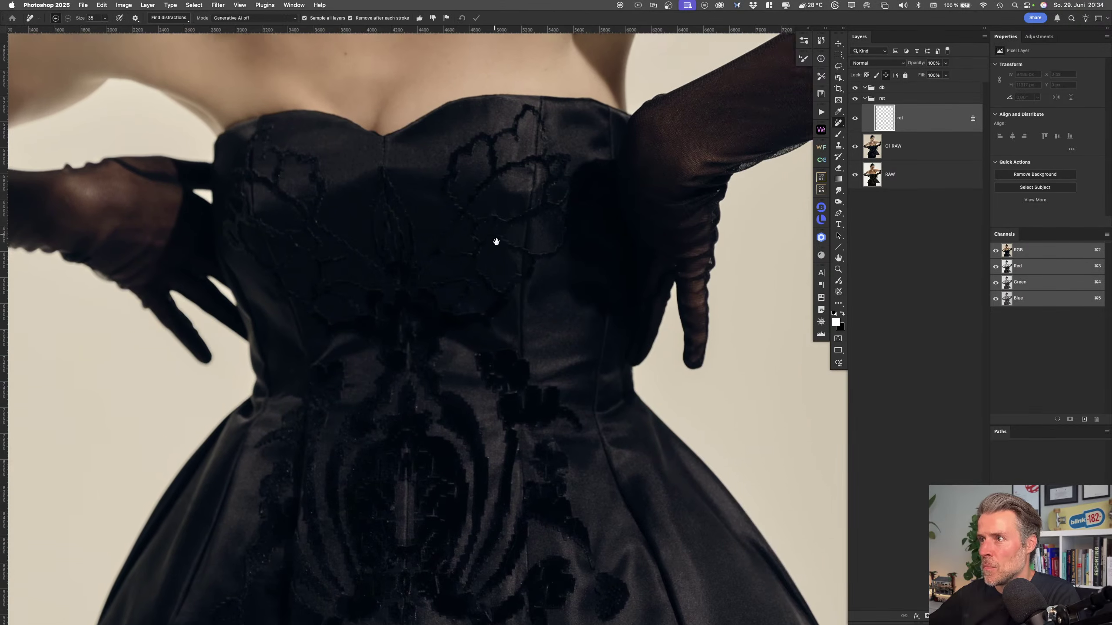
scroll(331, 224, up, 5)
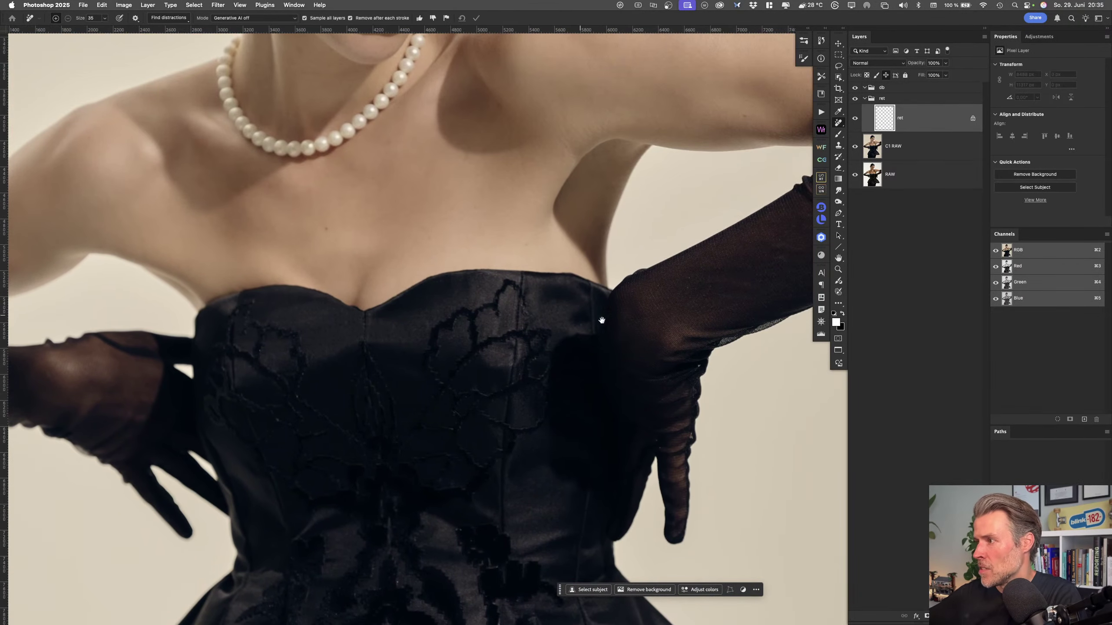
click(687, 288)
drag(385, 367, 543, 262)
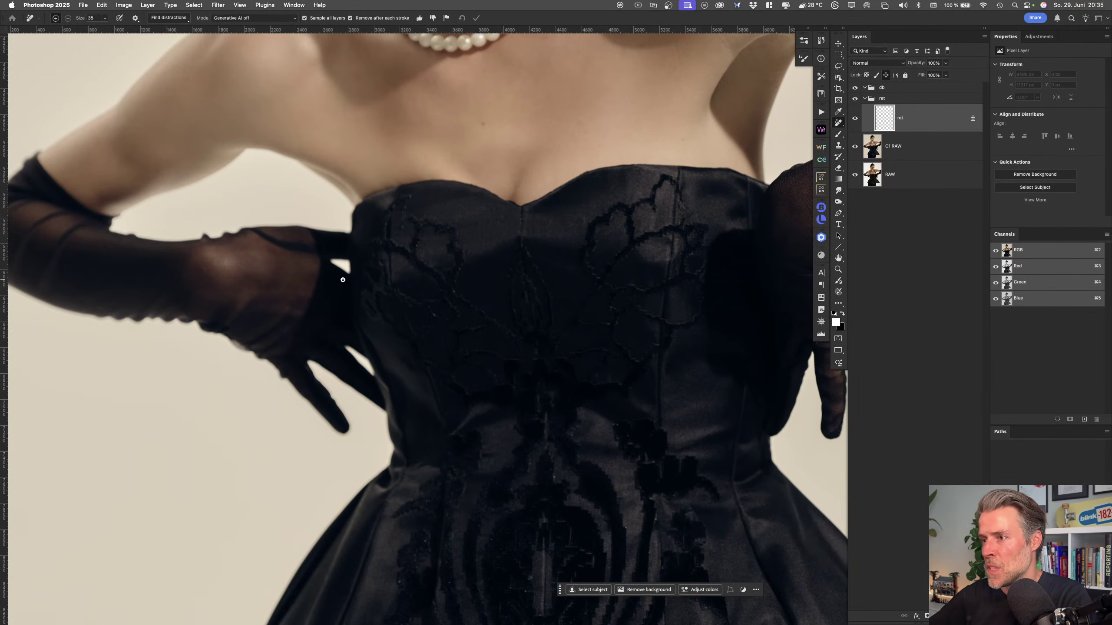
Remove the flyaway hairs beside the jaw and ear and the small marks on the earlobe
scroll(442, 138, up, 15)
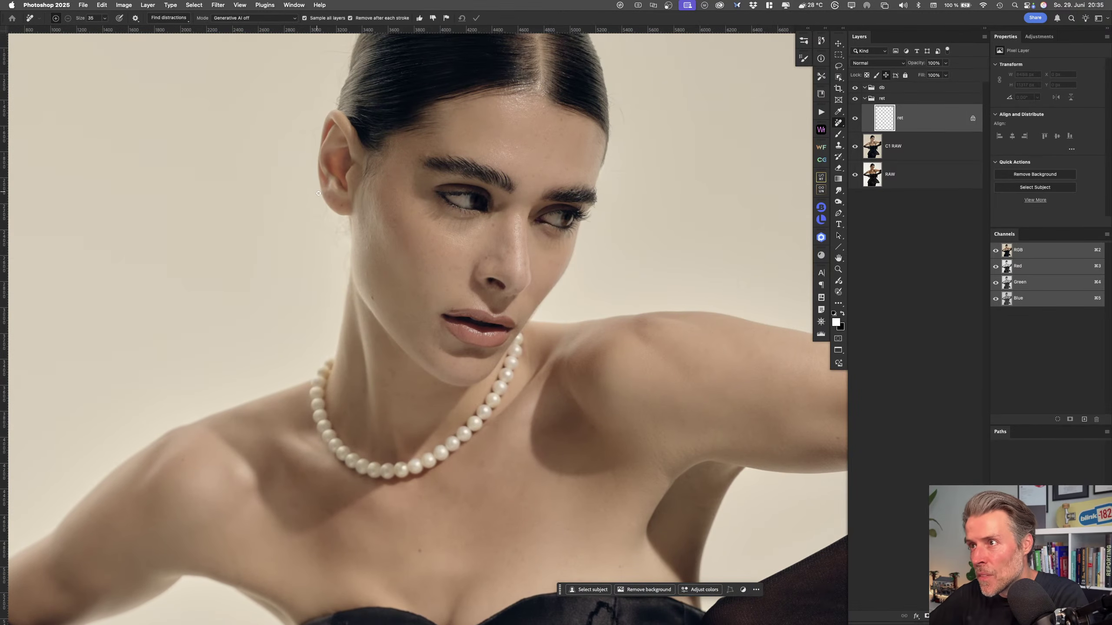
scroll(352, 260, up, 5)
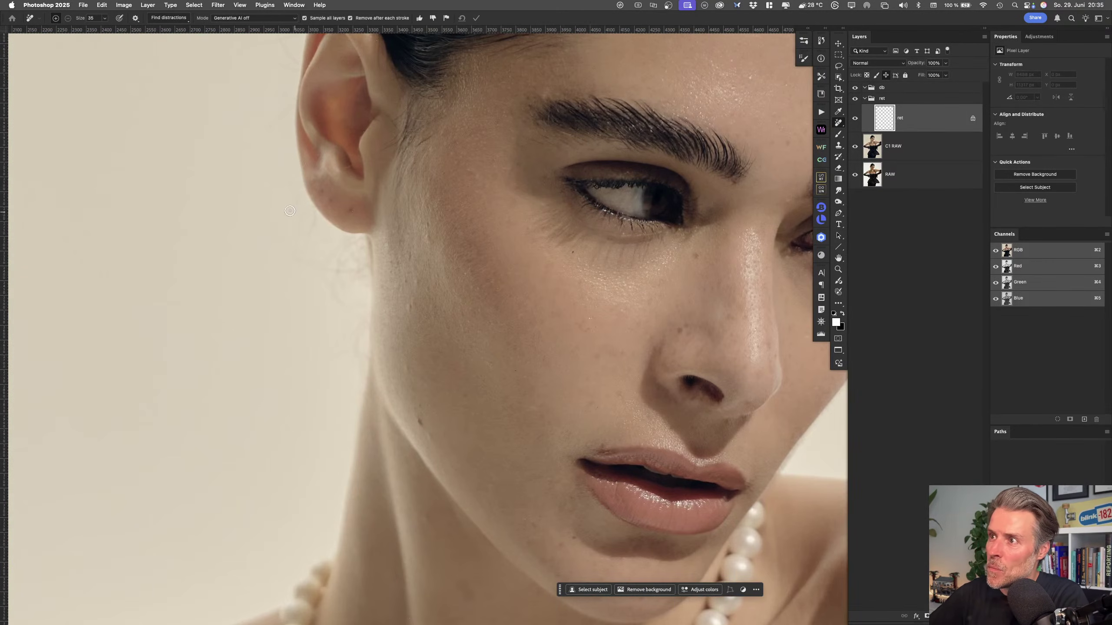
mouse_move(294, 200)
mouse_down()
mouse_move(362, 246)
mouse_move(357, 385)
mouse_move(326, 367)
mouse_move(283, 293)
mouse_move(265, 233)
mouse_move(298, 195)
mouse_up()
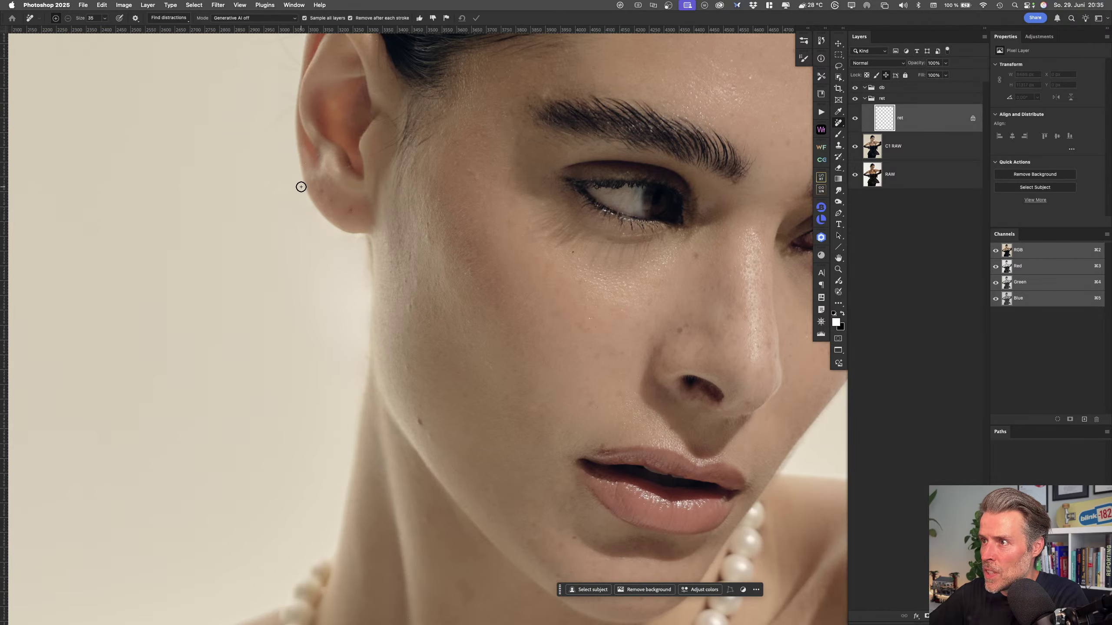
drag(353, 216, 344, 213)
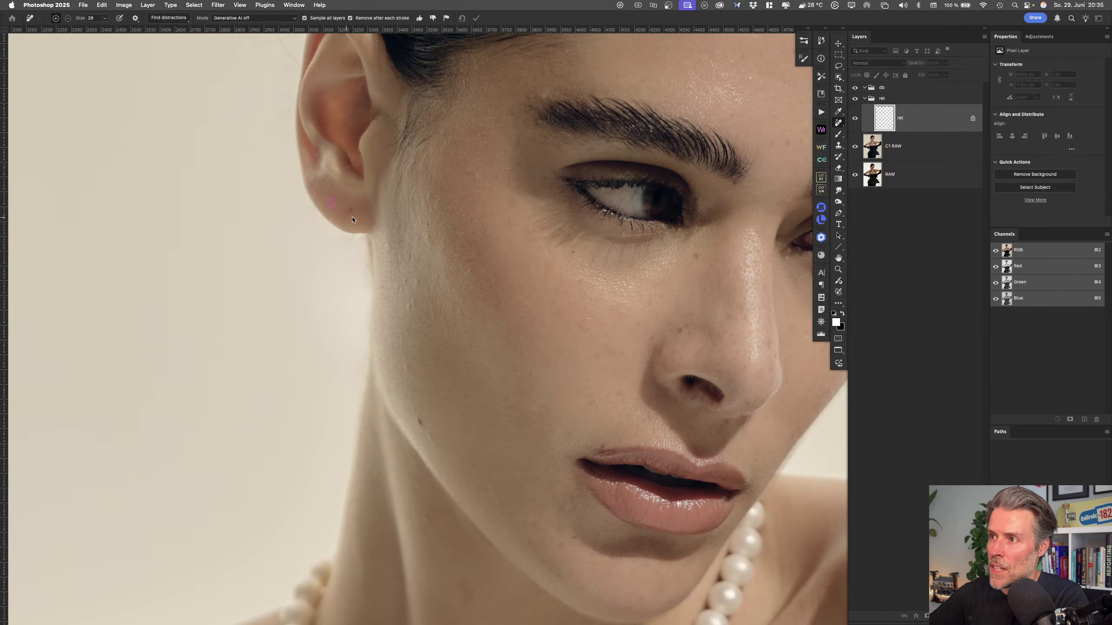
Remove stray hairs around the top of the ear and light specks within the dark slicked-back hair
scroll(385, 198, up, 5)
scroll(385, 199, right, 3)
mouse_move(279, 321)
mouse_down()
mouse_move(280, 334)
mouse_move(225, 368)
mouse_up()
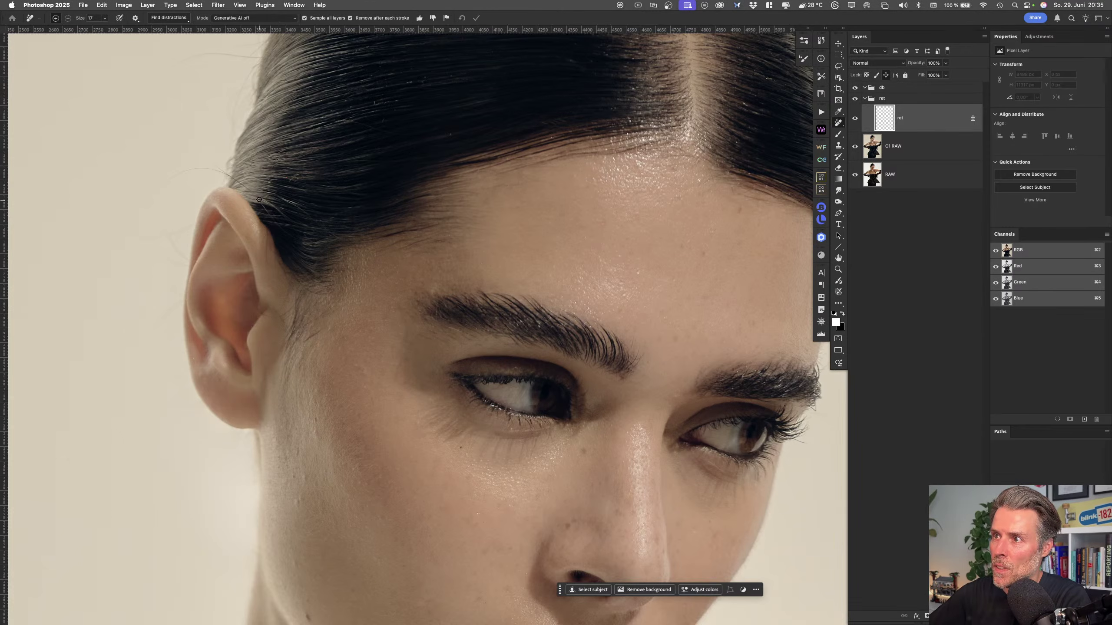
mouse_move(270, 215)
mouse_down()
mouse_move(248, 191)
mouse_move(194, 169)
mouse_move(162, 192)
mouse_up()
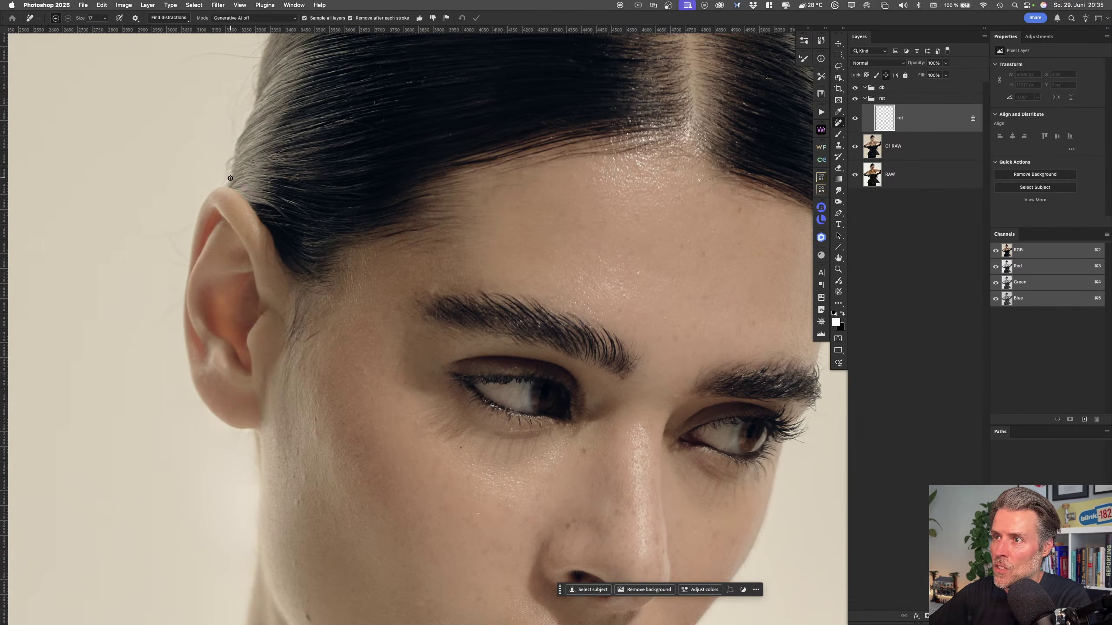
mouse_move(236, 80)
mouse_down()
mouse_move(318, 298)
mouse_move(333, 273)
mouse_up()
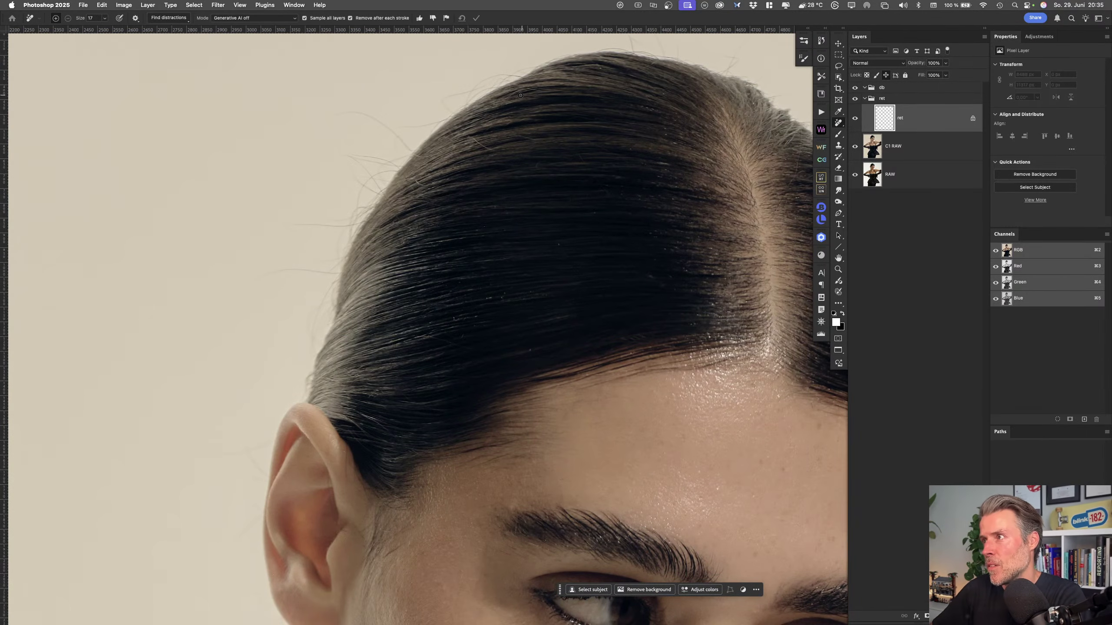
scroll(526, 149, right, 5)
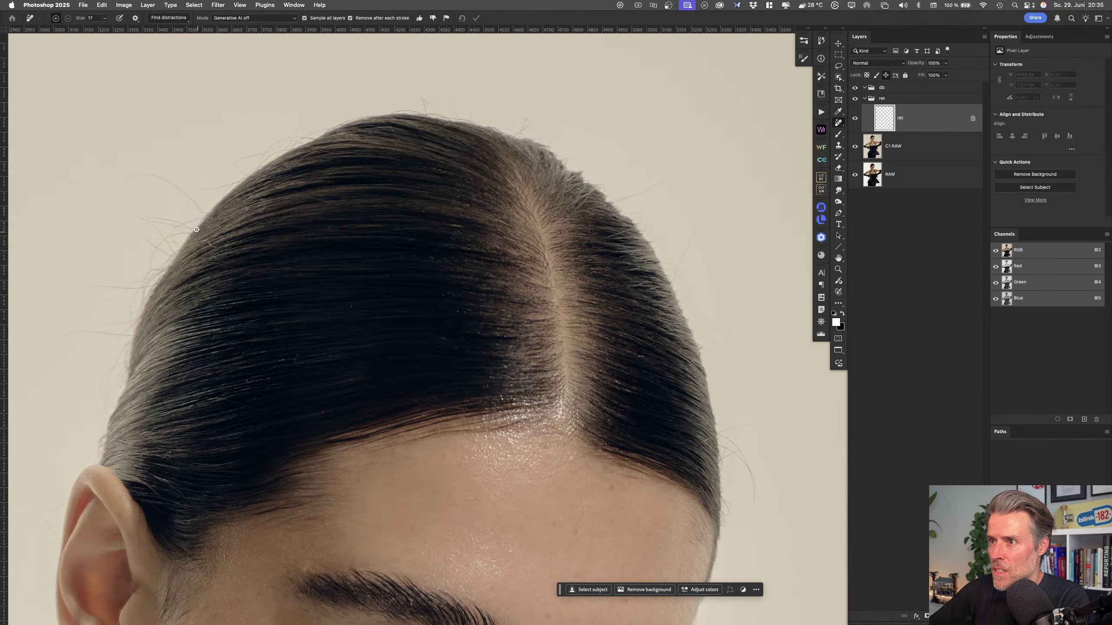
drag(218, 247, 233, 216)
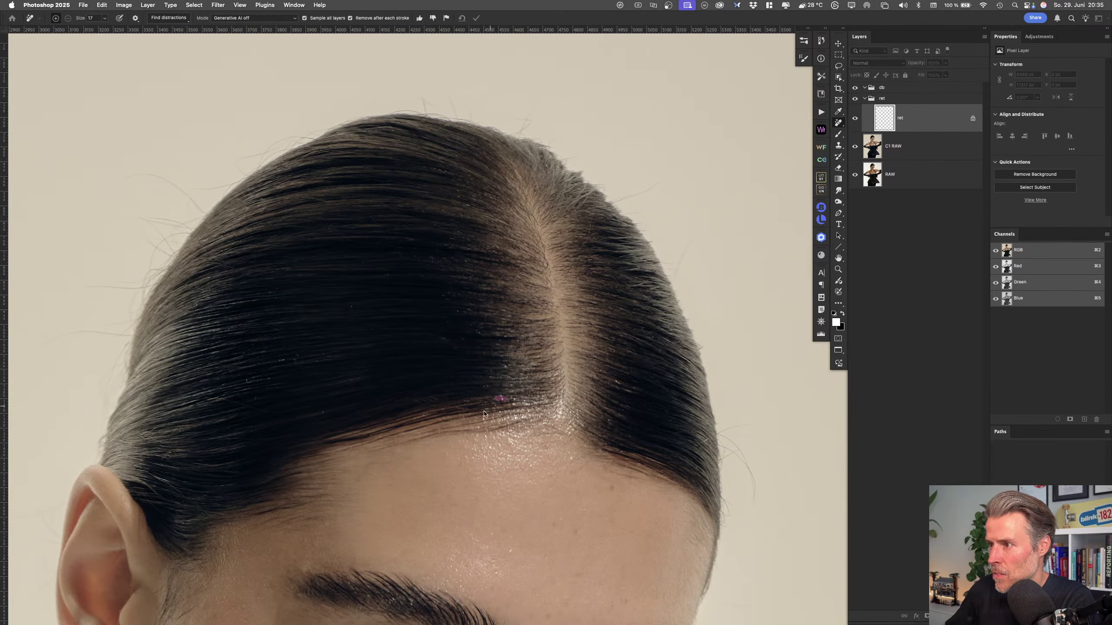
drag(317, 419, 324, 413)
drag(284, 358, 276, 365)
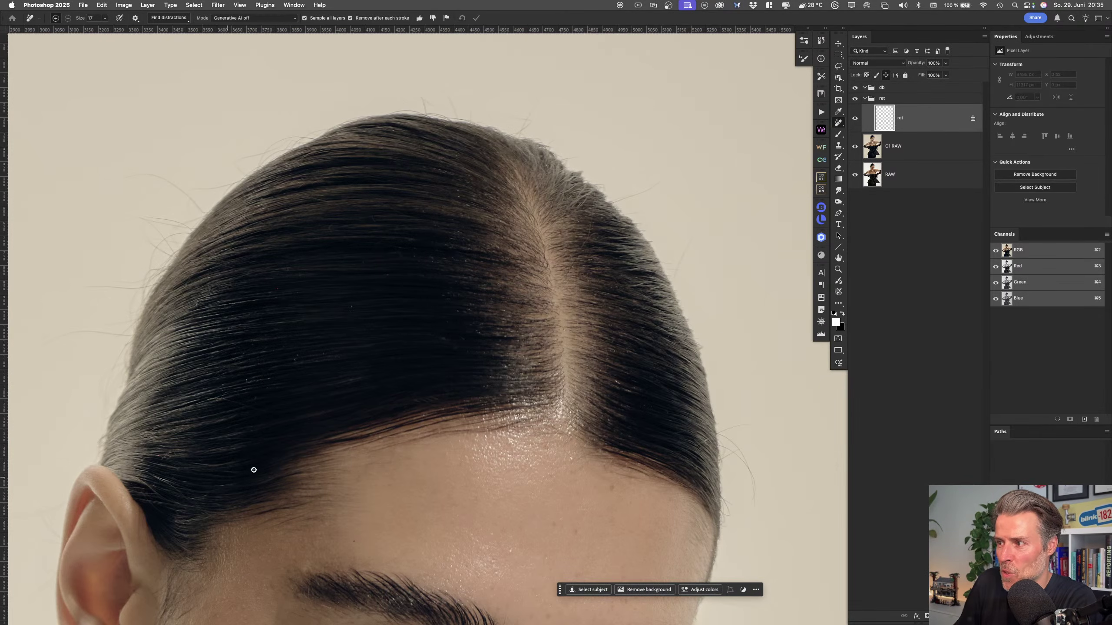
Remove the flyaway hairs against the background at the far temple, opposite the visible ear
mouse_move(681, 458)
mouse_down()
mouse_move(409, 359)
mouse_move(403, 320)
mouse_move(440, 310)
mouse_move(403, 323)
mouse_move(426, 342)
mouse_move(439, 395)
mouse_up()
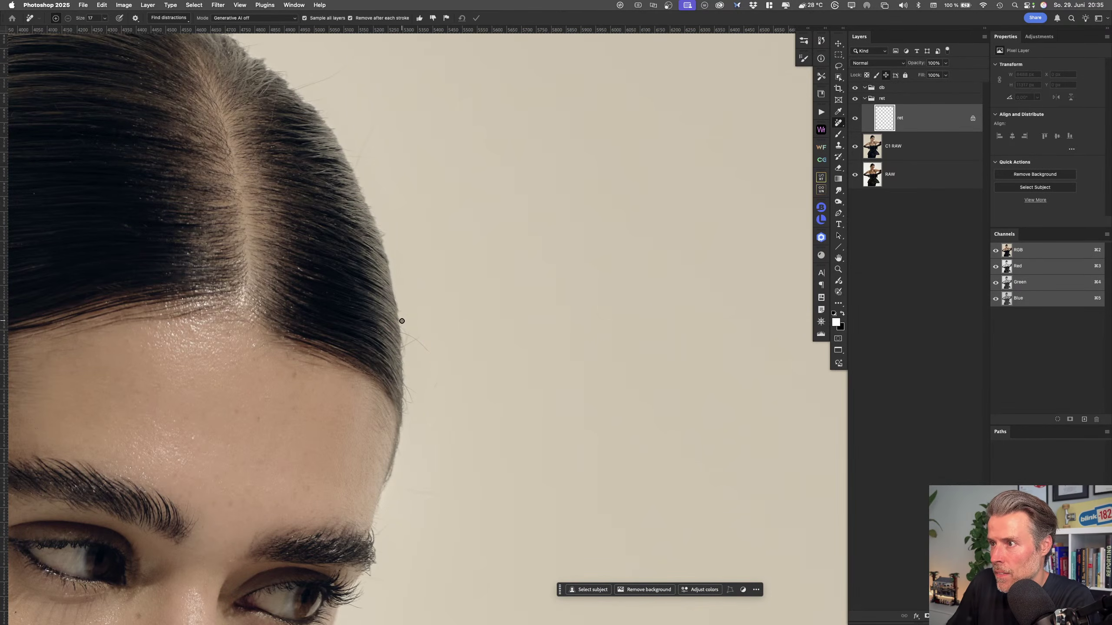
mouse_move(403, 332)
mouse_down()
mouse_move(431, 354)
mouse_move(406, 345)
mouse_up()
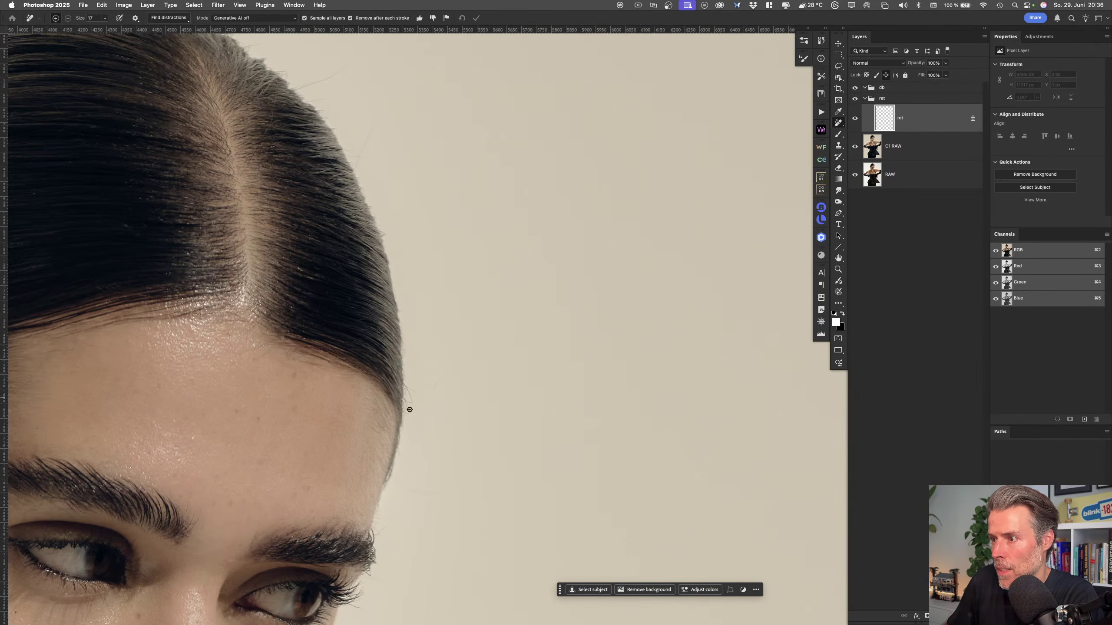
drag(397, 484, 446, 492)
Retouch small distractions around the nostril and on the face, including the dark spot on the cheek beneath the eye
mouse_move(395, 530)
mouse_down()
mouse_move(518, 338)
mouse_move(525, 294)
mouse_up()
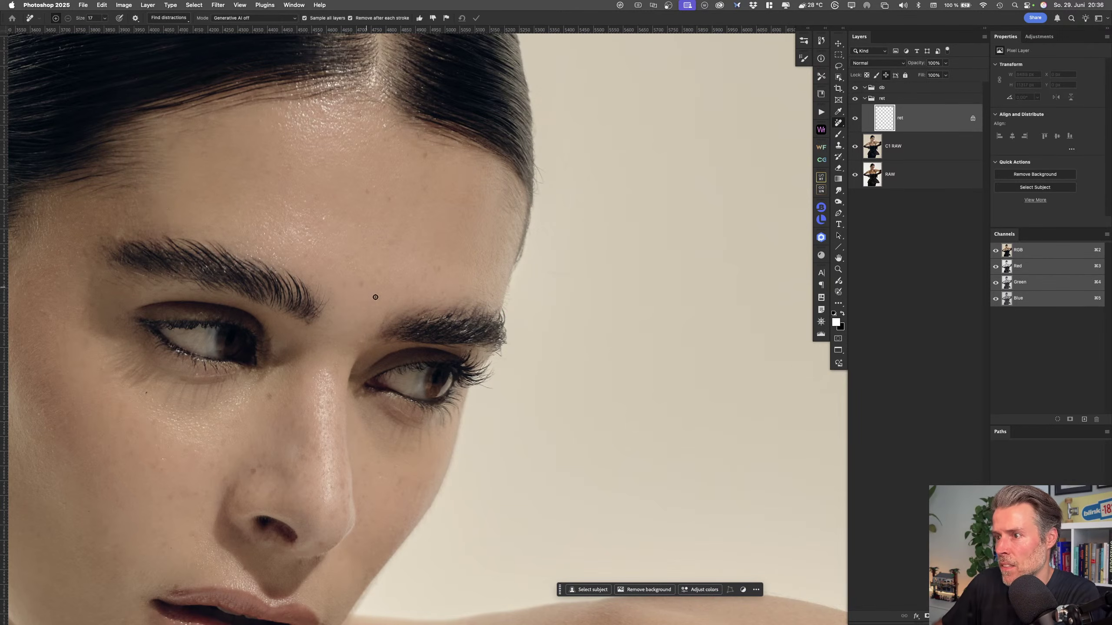
drag(306, 529, 446, 338)
mouse_move(427, 352)
mouse_down()
mouse_move(383, 371)
mouse_move(414, 343)
mouse_up()
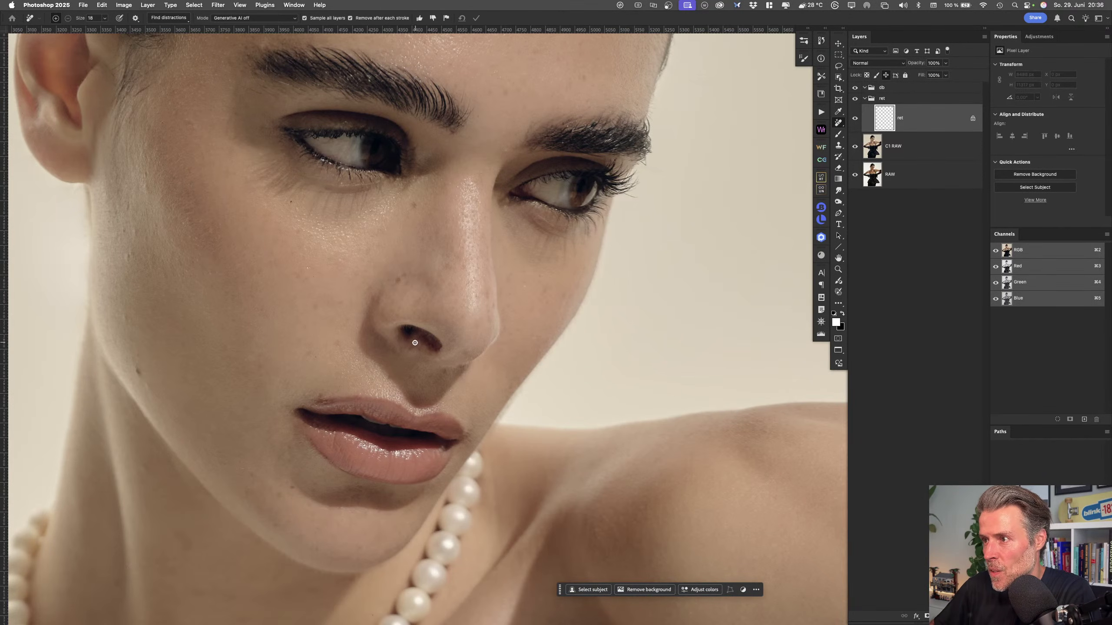
click(522, 286)
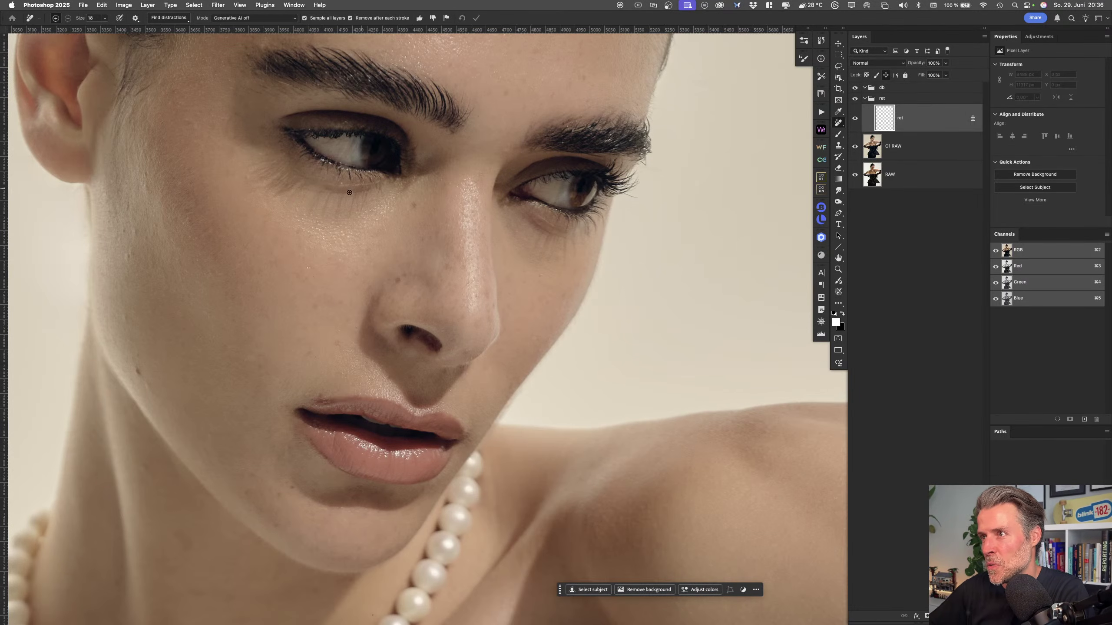
Paint over the large patch of flyaway hairs behind the head and remove strays up to the crown
drag(347, 164, 351, 342)
scroll(385, 144, down, 3)
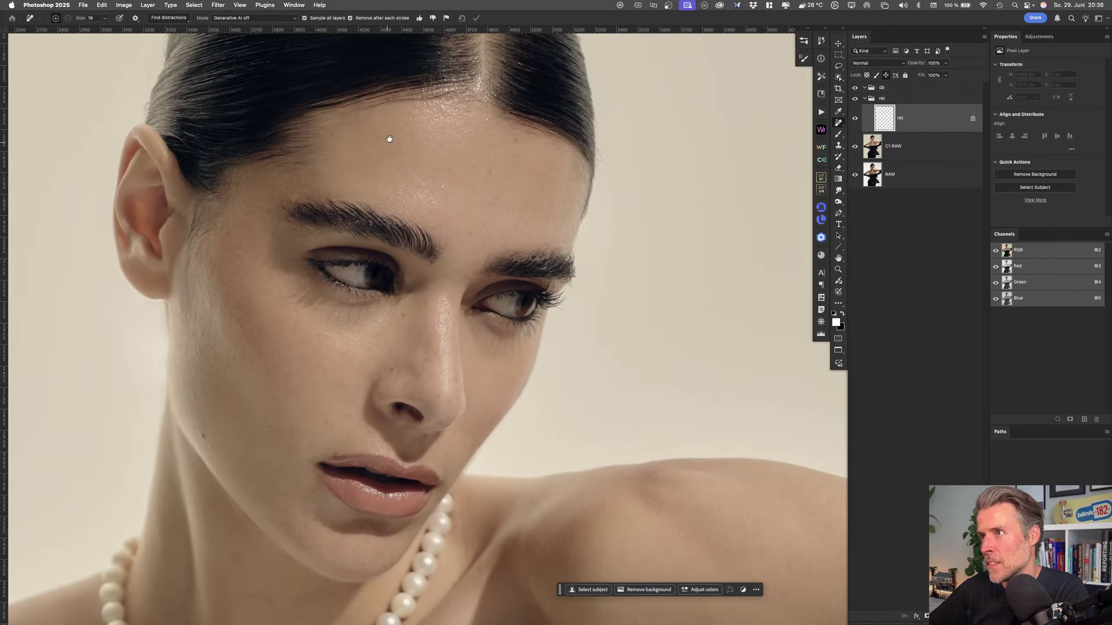
drag(387, 141, 348, 280)
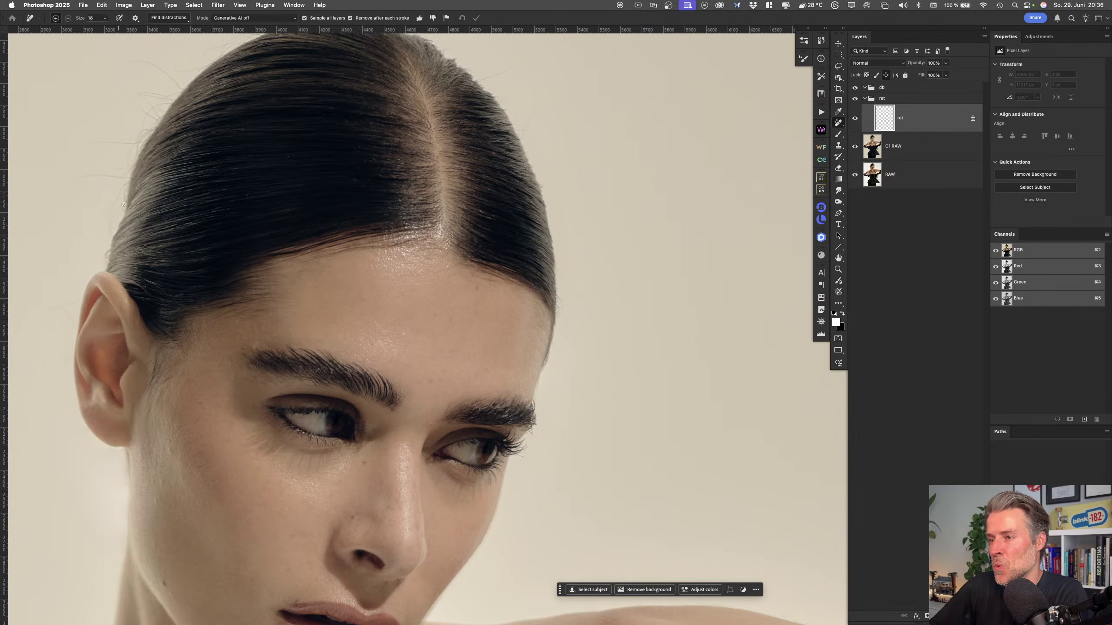
scroll(118, 202, up, 4)
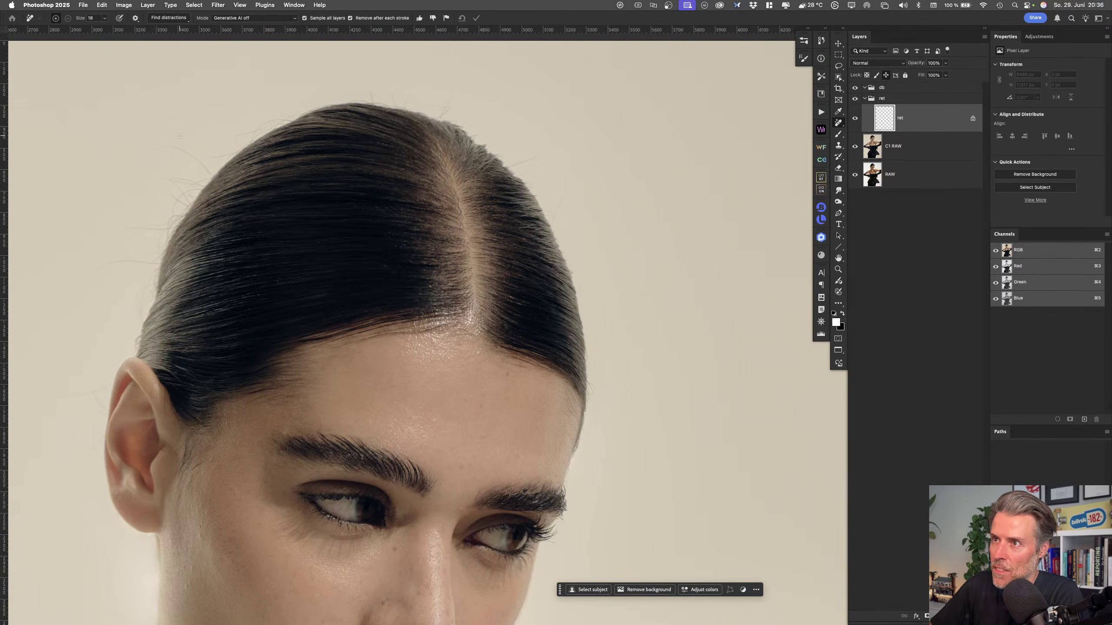
mouse_move(108, 250)
mouse_down()
mouse_move(112, 284)
mouse_move(143, 274)
mouse_move(192, 194)
mouse_move(238, 149)
mouse_move(160, 140)
mouse_move(119, 185)
mouse_move(109, 243)
mouse_up()
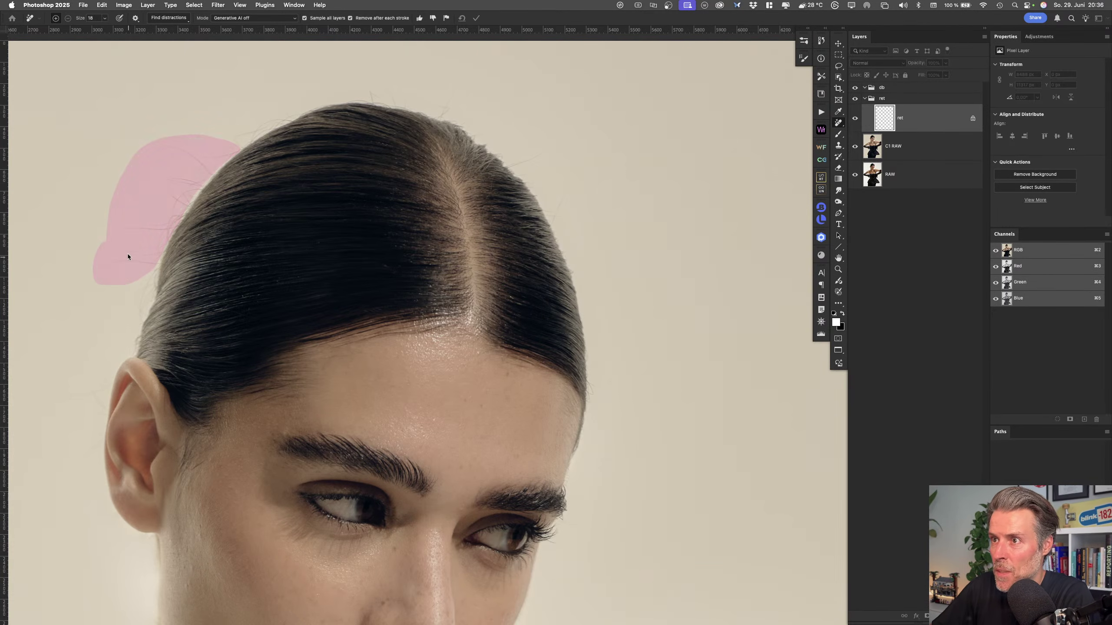
mouse_move(244, 127)
mouse_down()
mouse_move(231, 146)
mouse_move(293, 112)
mouse_move(252, 122)
mouse_up()
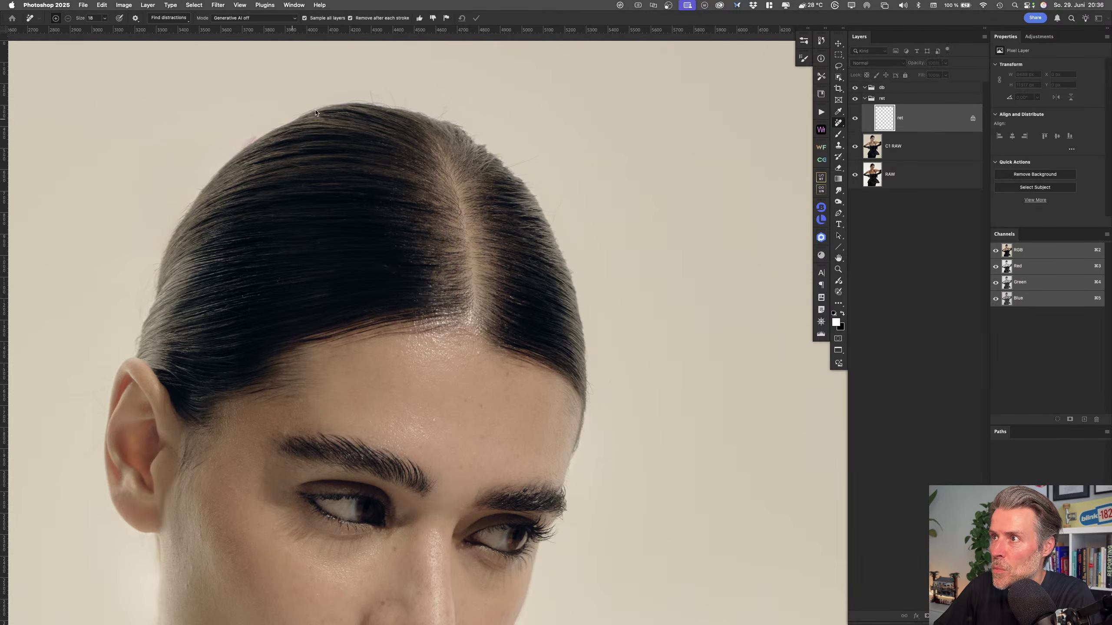
Remove the remaining stray hairs along the top of the head and down the far side of the parting
click(380, 94)
mouse_move(386, 85)
mouse_down()
mouse_move(385, 99)
mouse_move(441, 118)
mouse_up()
click(460, 102)
drag(507, 168, 548, 148)
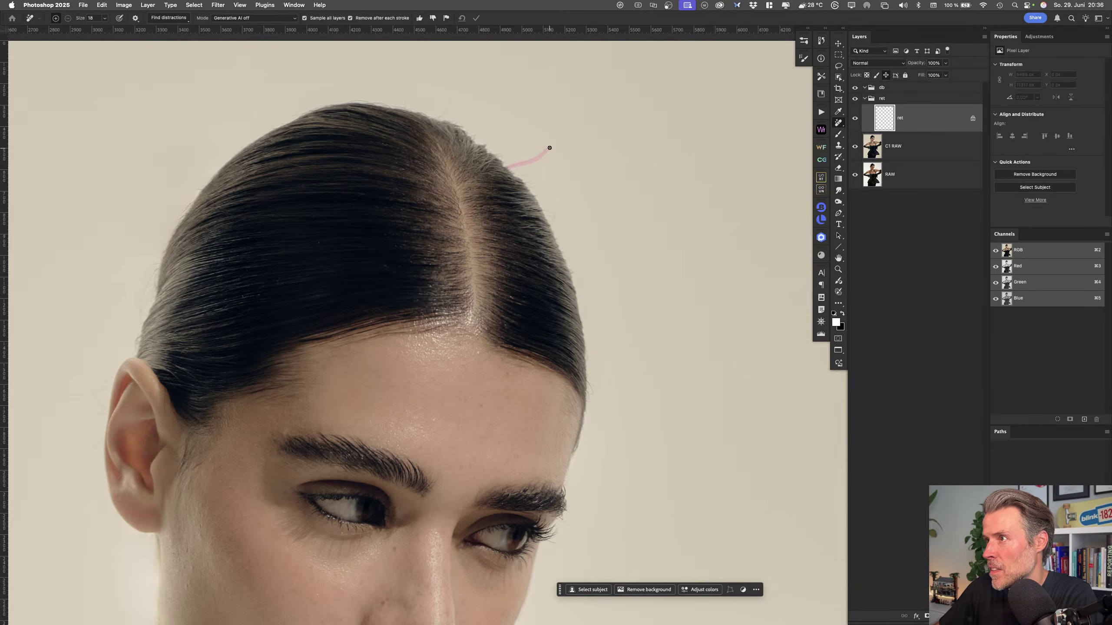
drag(439, 118, 452, 99)
drag(567, 188, 549, 224)
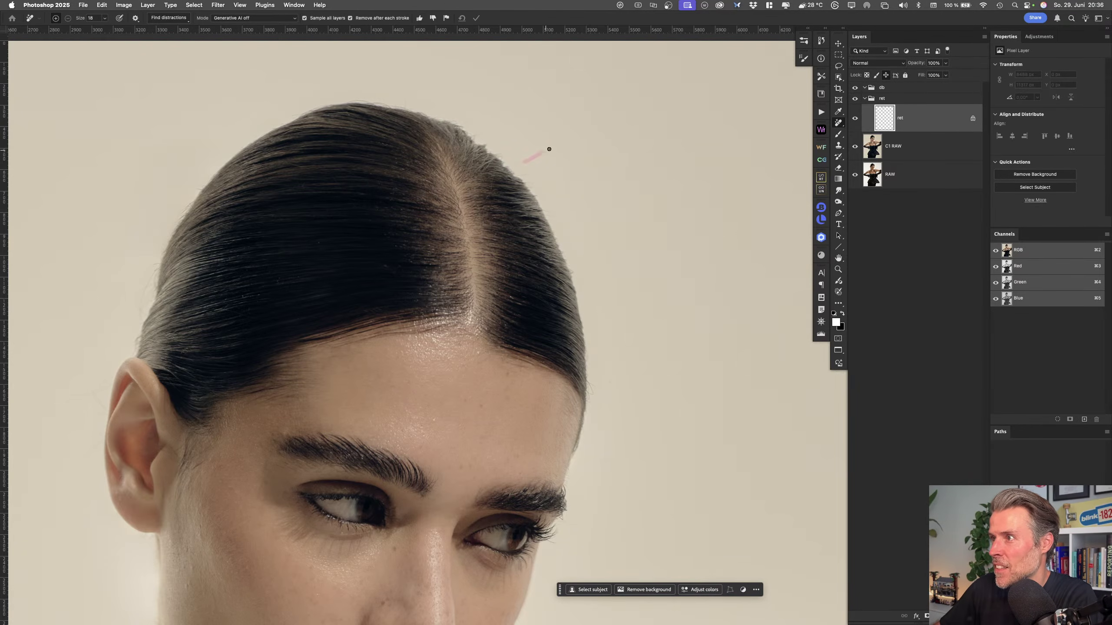
drag(517, 177, 535, 170)
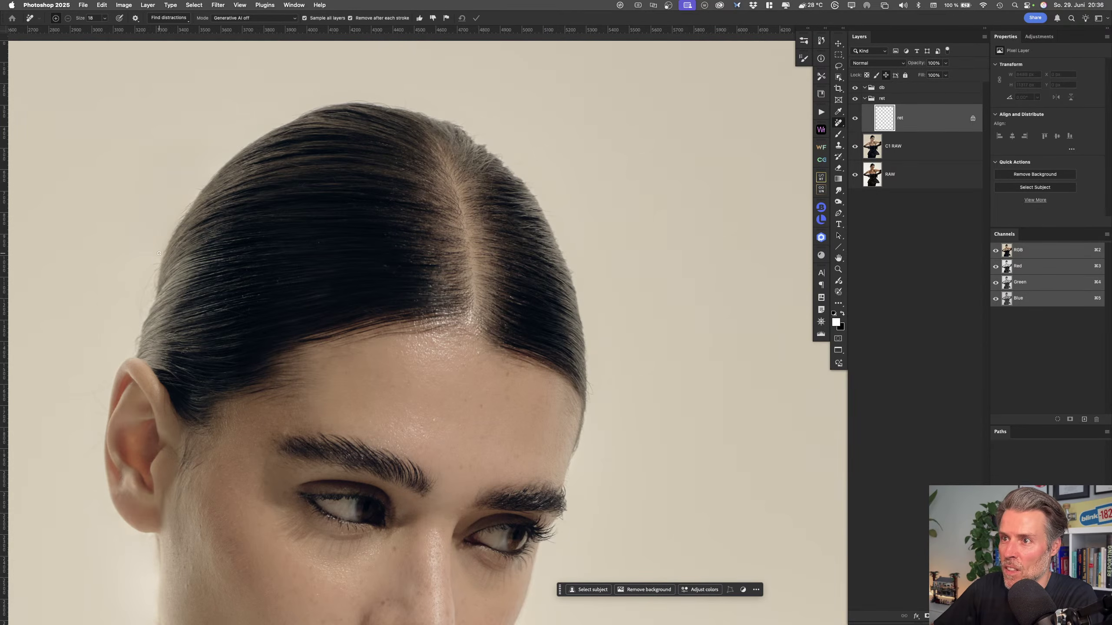
Clean the hair outline above the ear and the background beside it, checking the whole head for leftover strays
drag(135, 322, 160, 249)
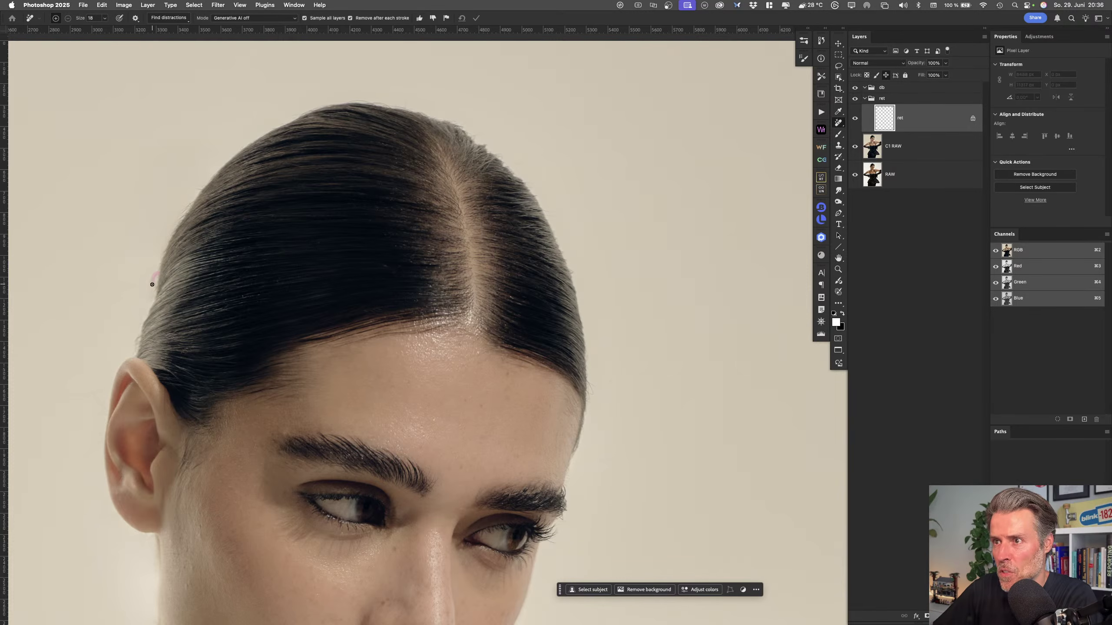
mouse_move(107, 391)
mouse_down()
mouse_move(83, 391)
mouse_move(105, 410)
mouse_move(86, 459)
mouse_up()
key(super+minus)
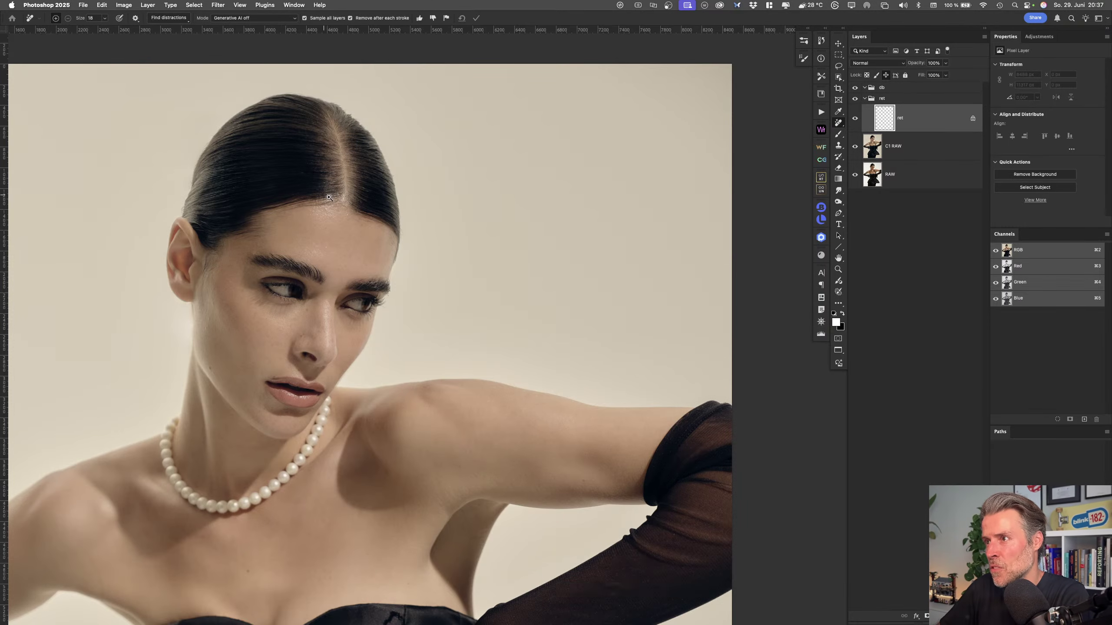
scroll(343, 196, up, 2)
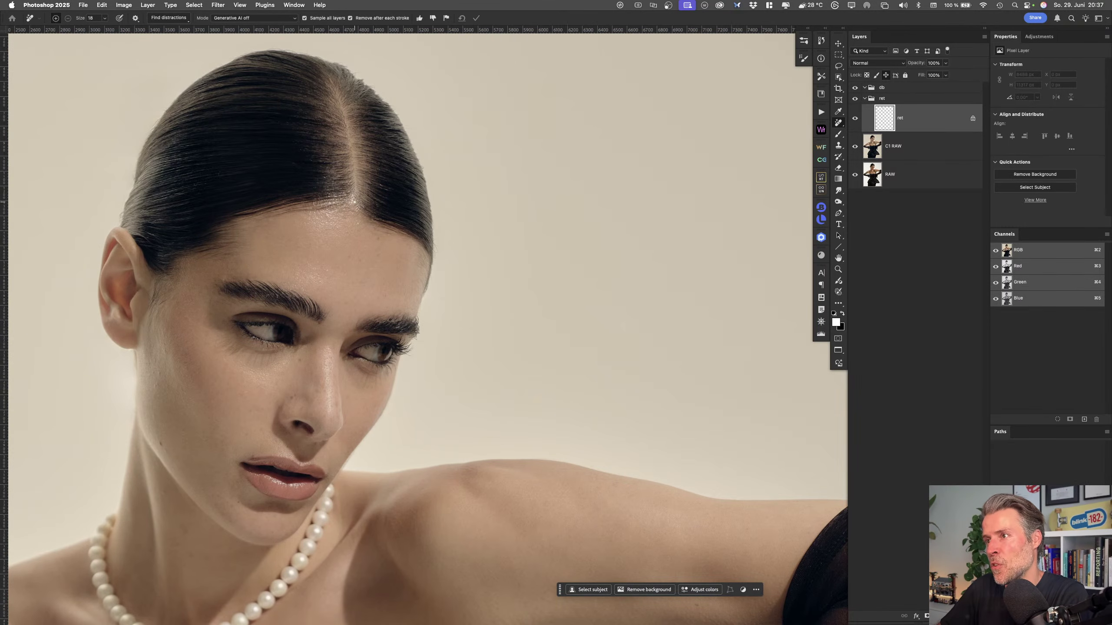
scroll(327, 207, up, 2)
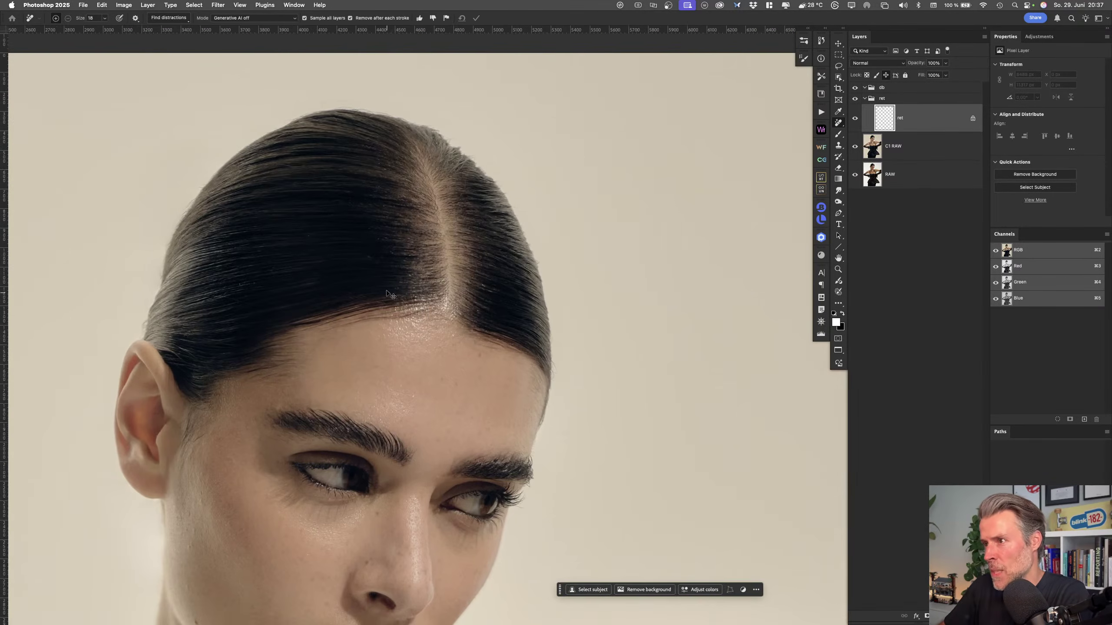
Try a Remove tool stroke along the gap in the hairline above the forehead, and undo it
mouse_move(299, 324)
mouse_down()
mouse_move(391, 313)
mouse_move(343, 308)
mouse_move(299, 324)
mouse_up()
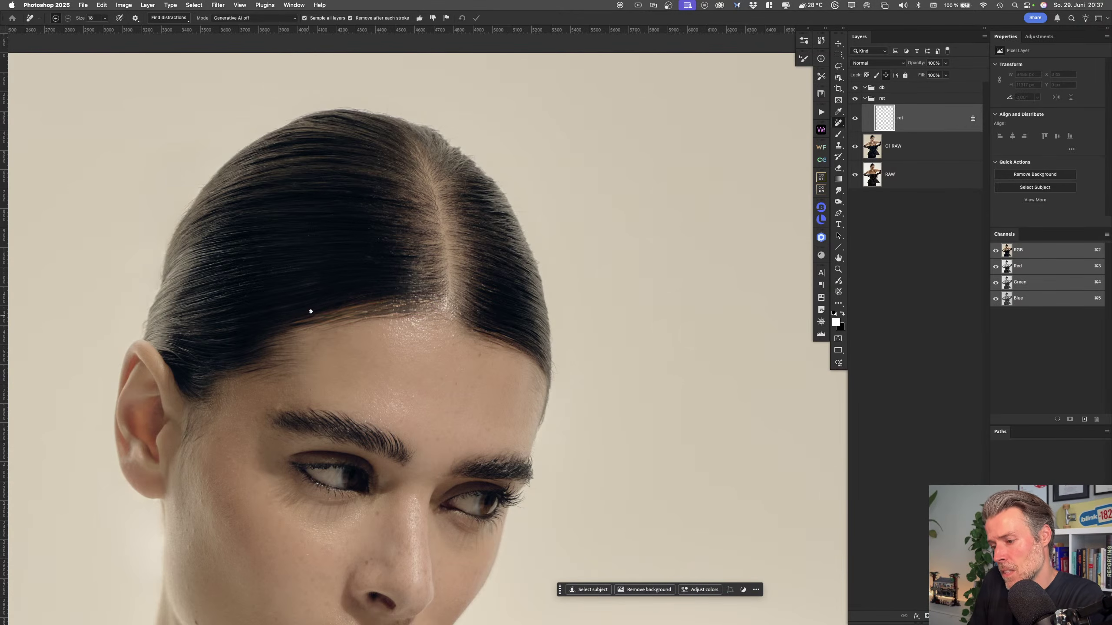
key(super+z)
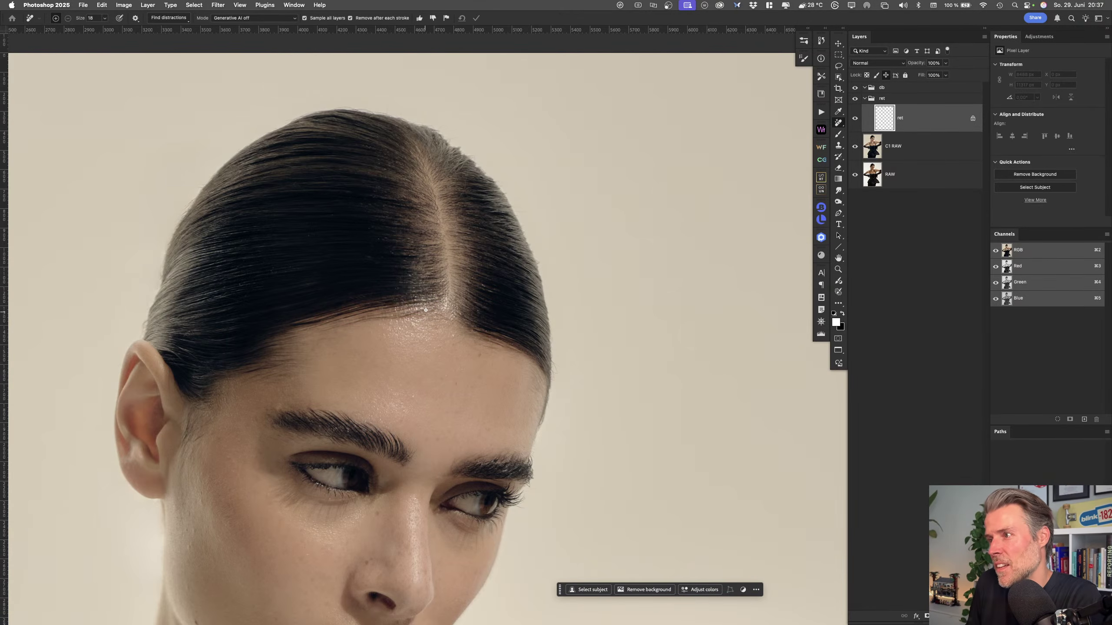
Try a Generative Fill without a prompt on a lassoed strip along the hairline, compare its variations, and delete the generated layer
key(l)
mouse_move(420, 301)
mouse_down()
mouse_move(272, 326)
mouse_move(270, 342)
mouse_move(390, 320)
mouse_move(429, 301)
mouse_up()
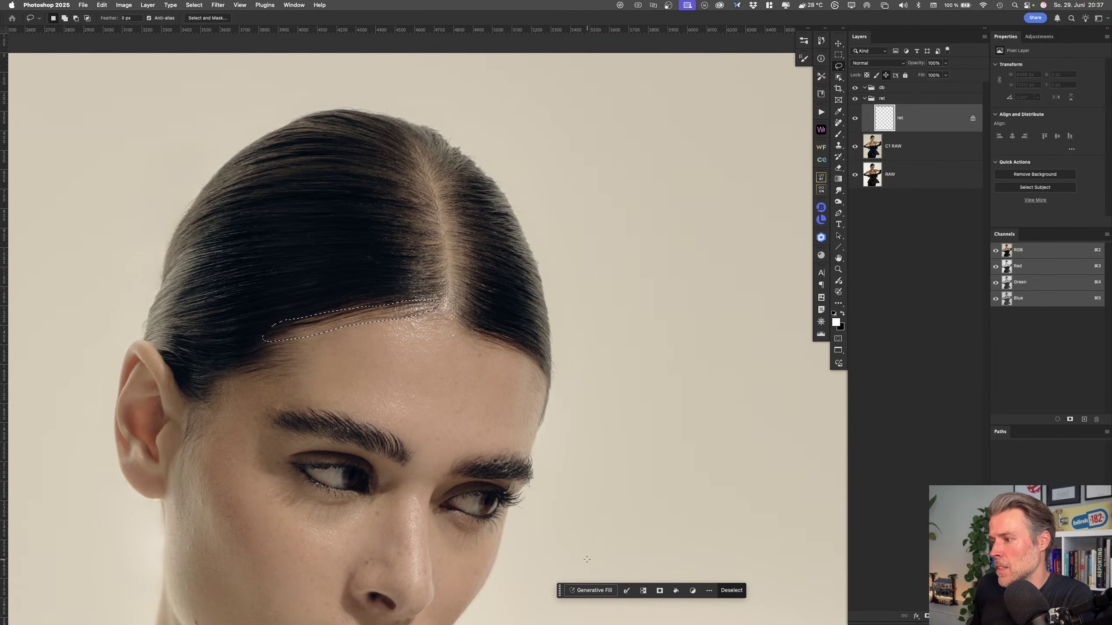
click(592, 591)
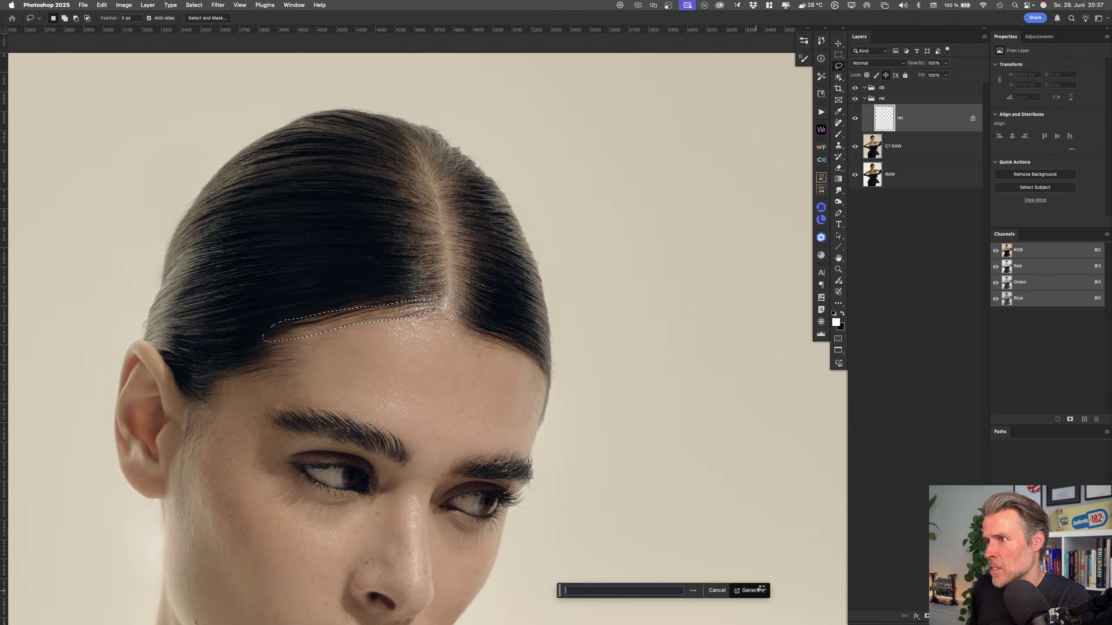
click(761, 591)
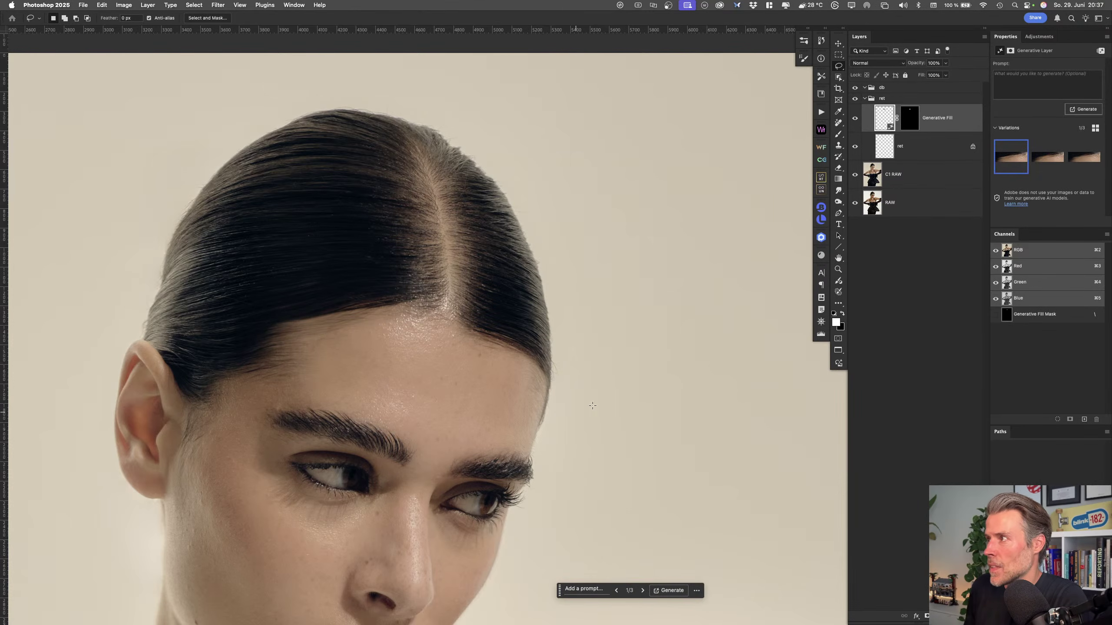
click(1051, 154)
click(1079, 159)
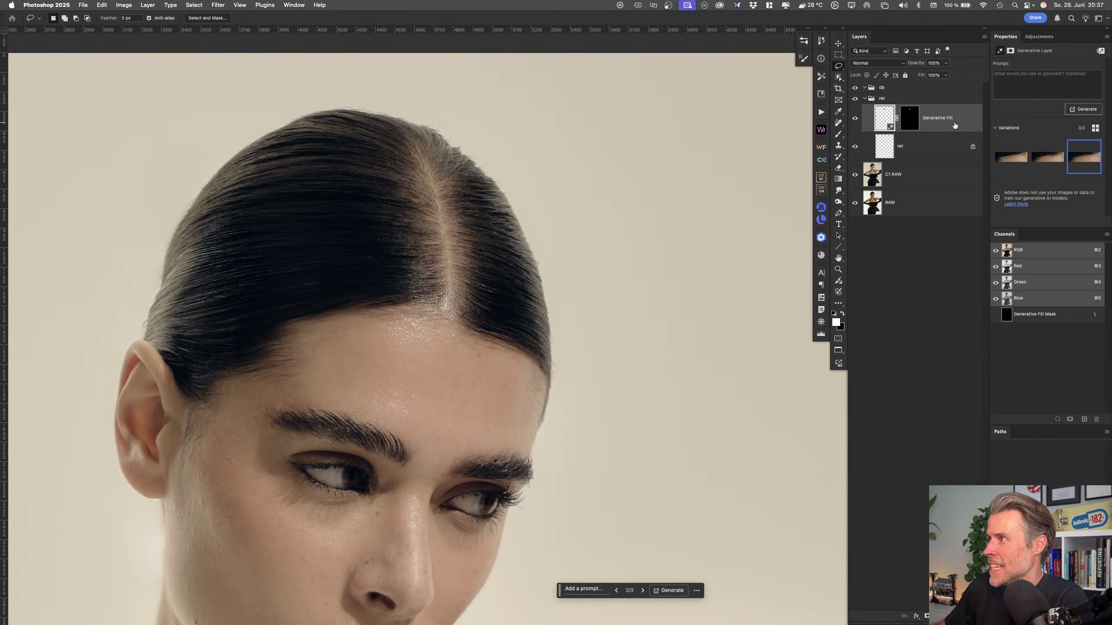
drag(956, 124, 974, 615)
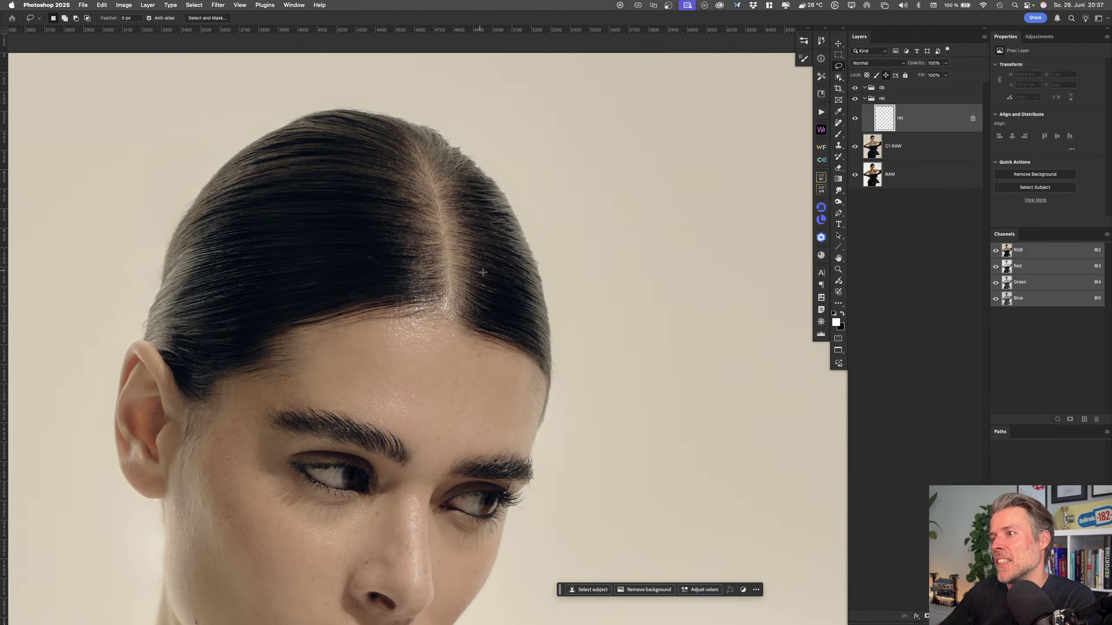
Rotate the canvas view until the head is upside down and create the Hair Outline 1 layer with the single-hair brush
key(r)
drag(512, 295, 284, 400)
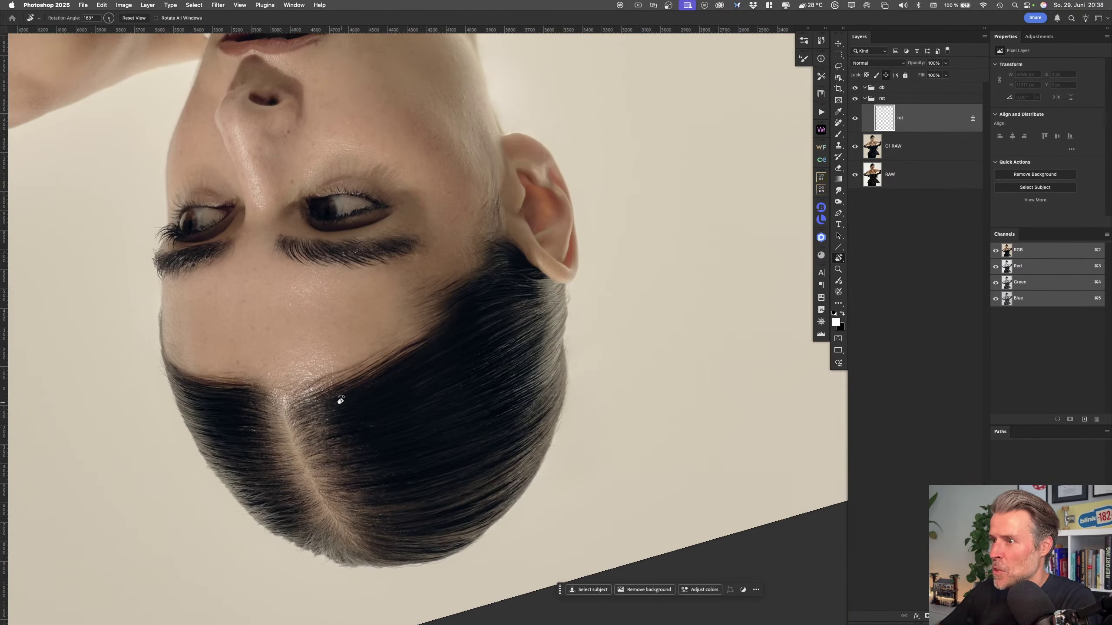
middle_click(410, 326)
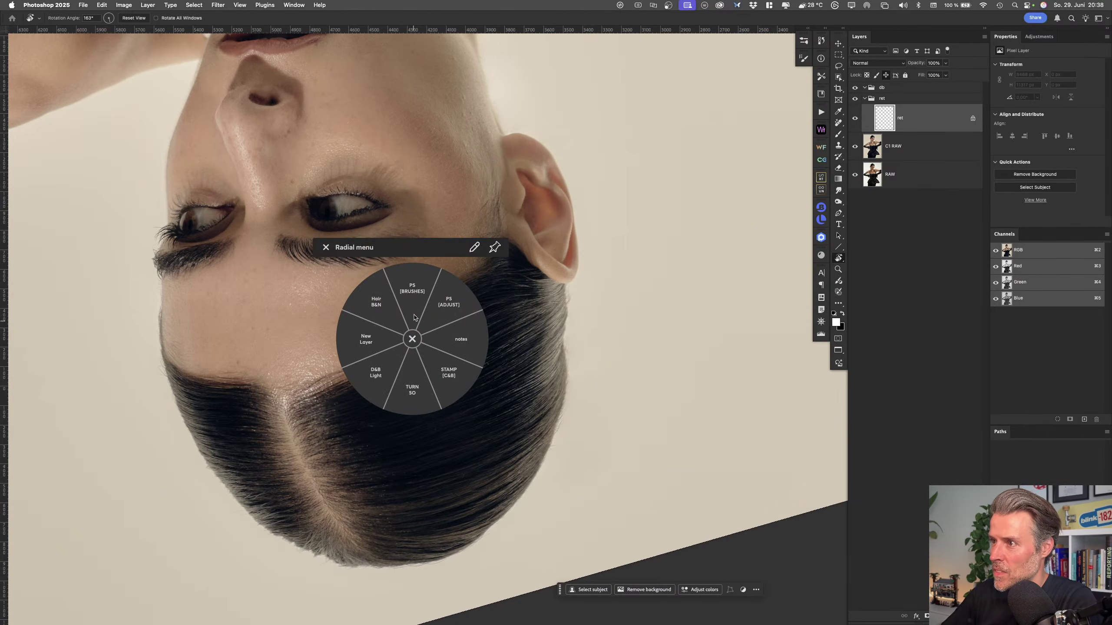
click(381, 315)
click(379, 302)
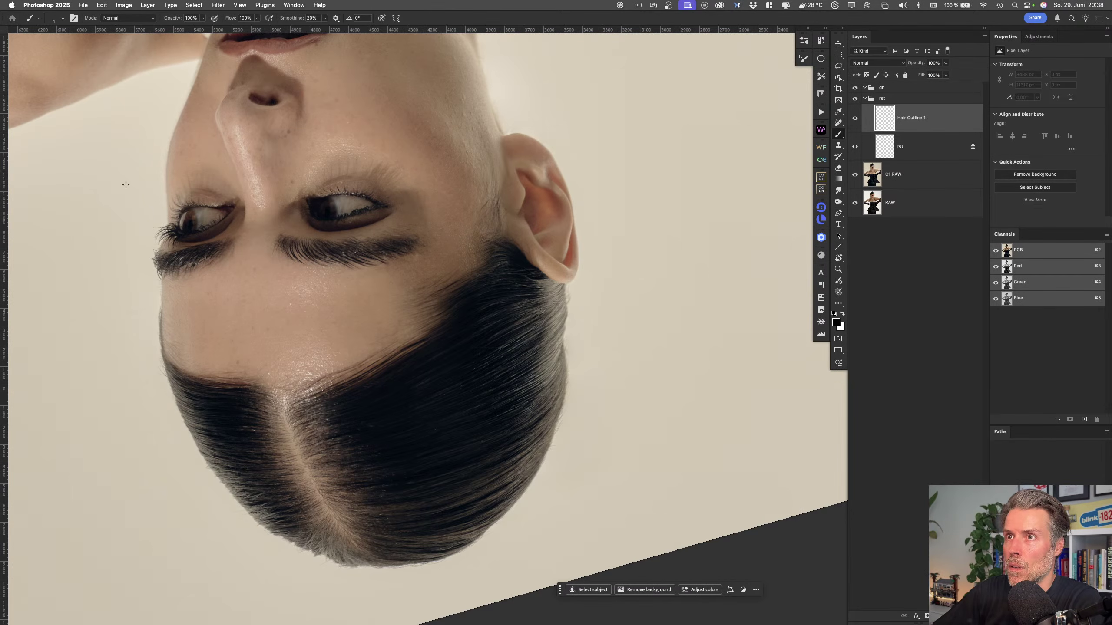
Paint fine hairs from the parting along the hairline gap with a 2 px brush in a dark hair colour
click(58, 18)
click(87, 34)
text(2)
key(Return)
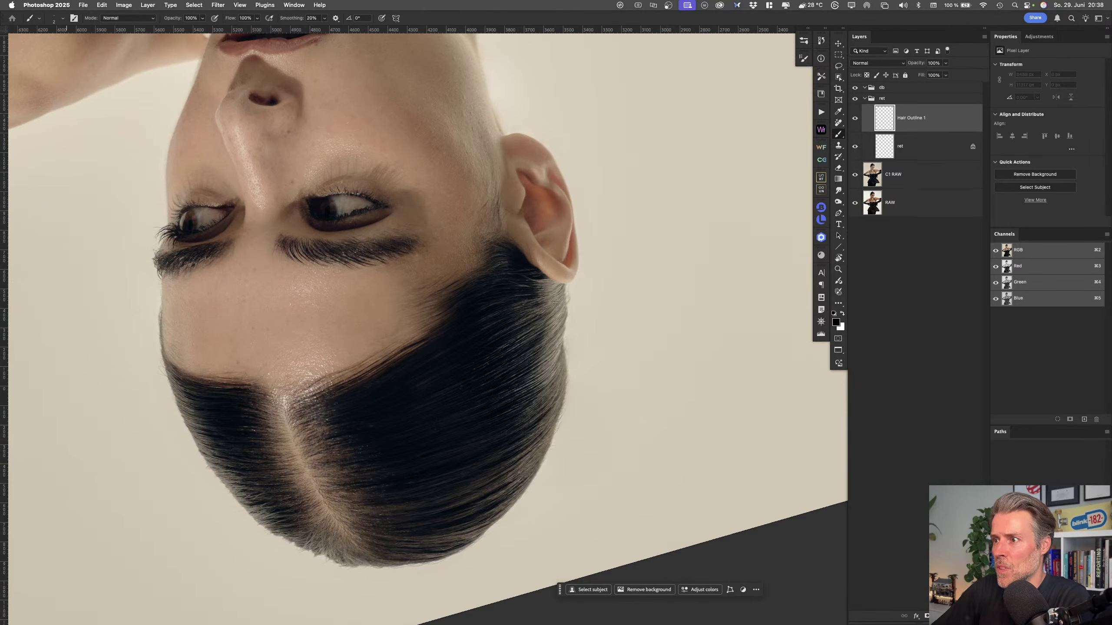
key(x)
drag(316, 398, 409, 362)
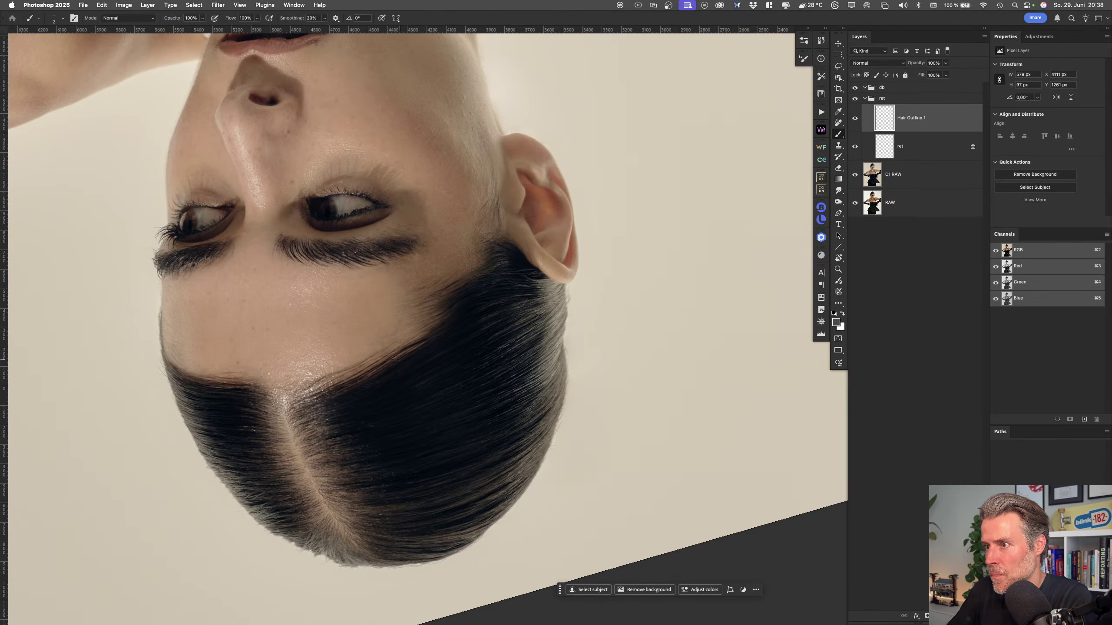
drag(303, 401, 379, 360)
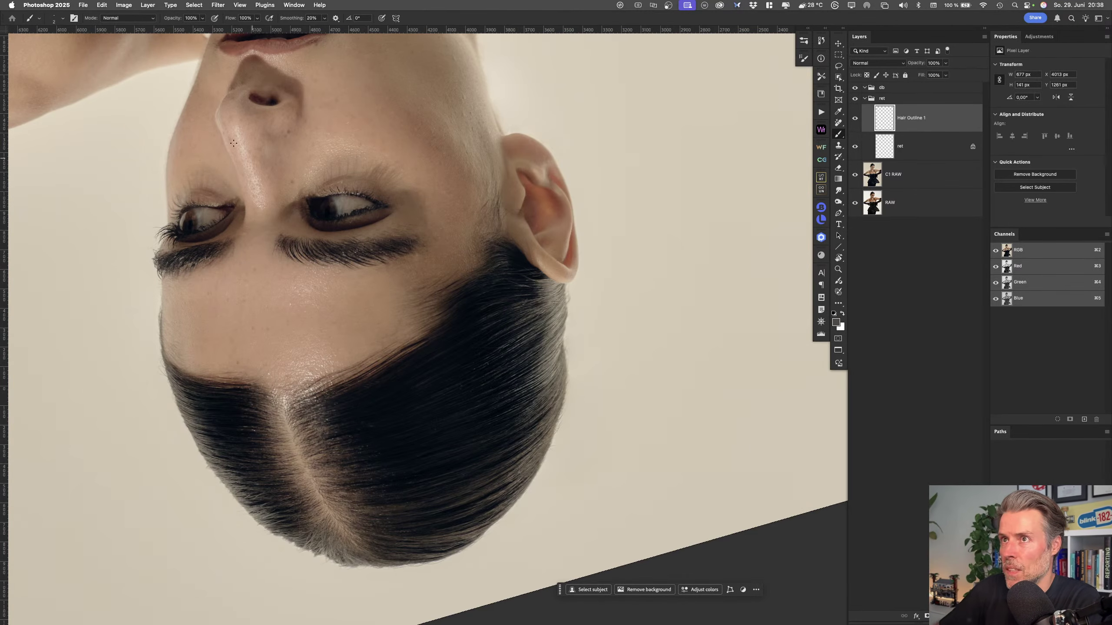
Set the brush to 4 px, sample the near-black hair colour, and paint overlapping hairs across the hairline gap beside the parting
click(57, 18)
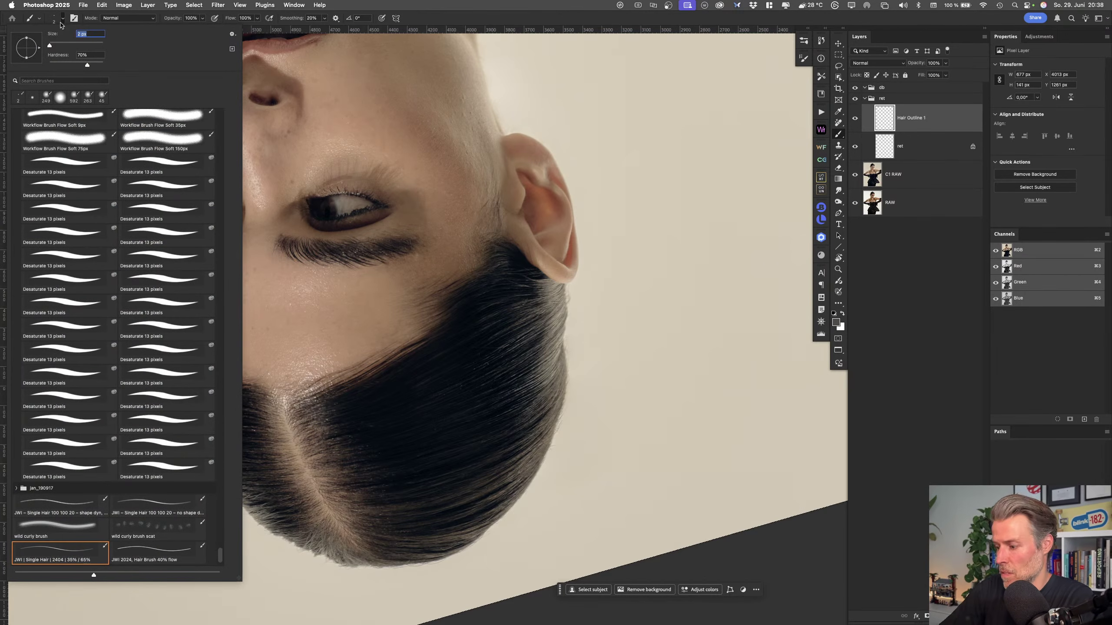
text(4)
key(Return)
click(357, 396)
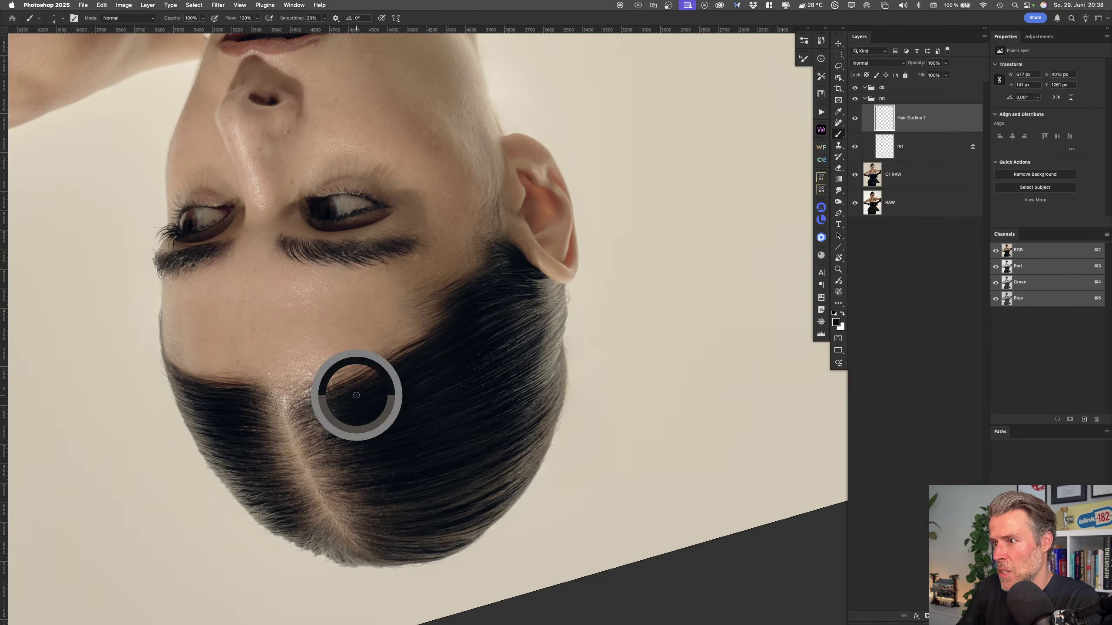
drag(308, 398, 415, 359)
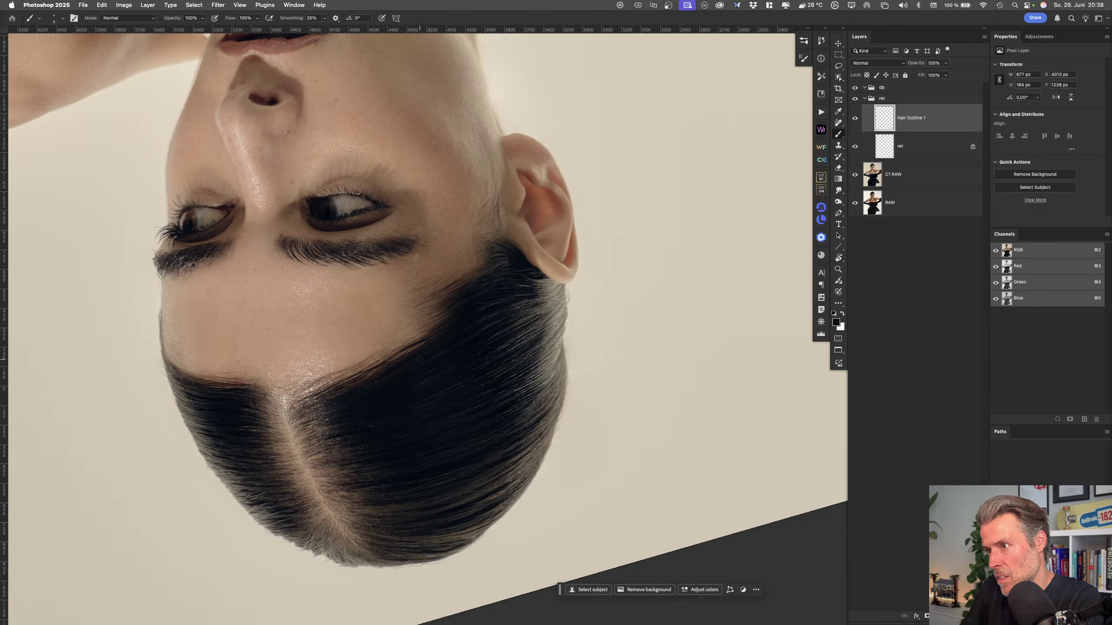
mouse_move(296, 401)
mouse_down()
mouse_move(352, 371)
mouse_move(383, 369)
mouse_up()
drag(301, 402, 396, 353)
drag(337, 383, 445, 337)
drag(321, 389, 367, 367)
drag(286, 411, 342, 375)
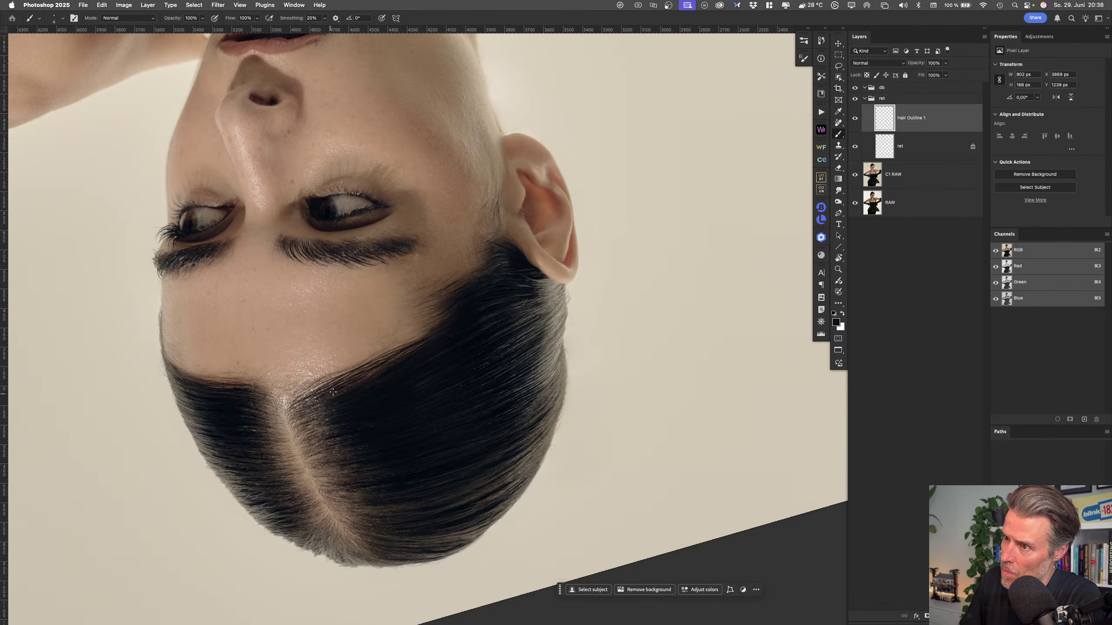
drag(285, 414, 351, 369)
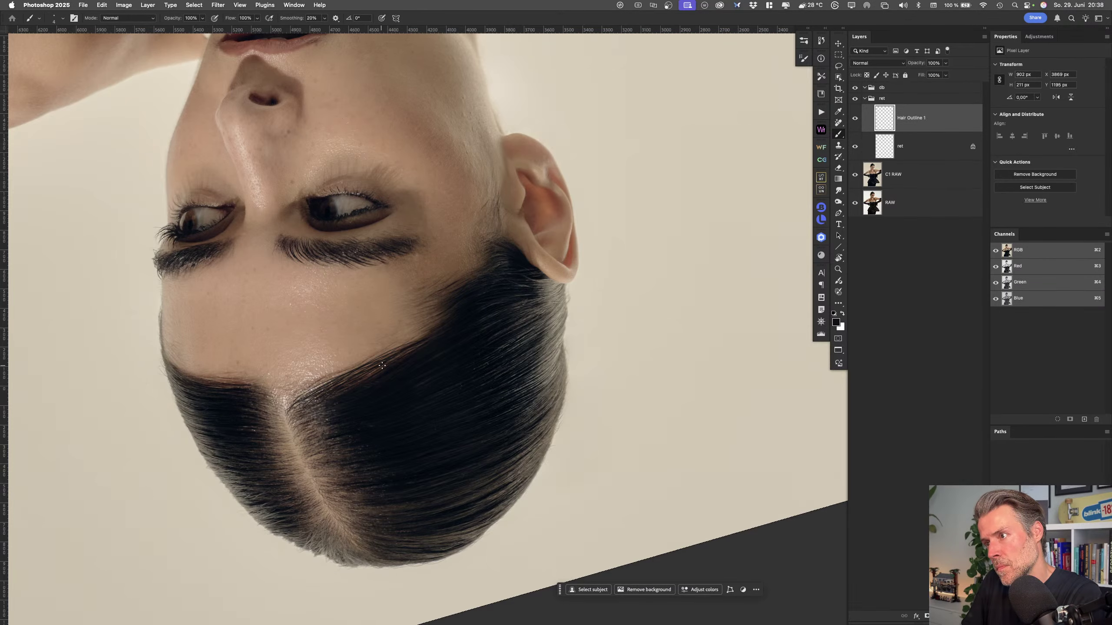
drag(438, 322, 367, 373)
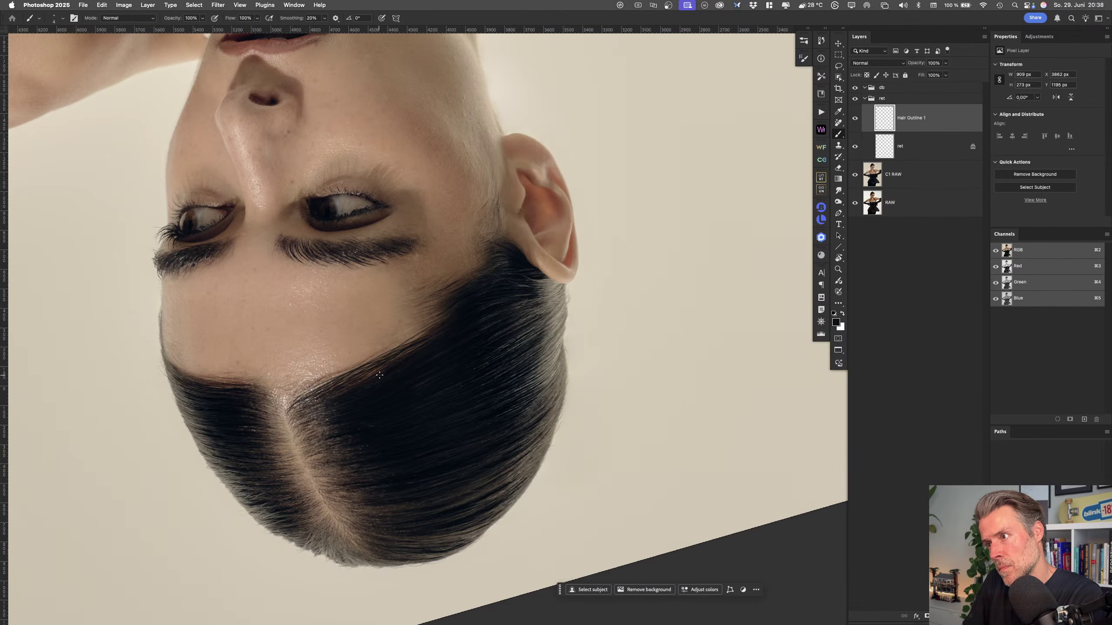
Apply a Gaussian Blur with a 0,5 pixel radius to the painted hairs on the Hair Outline 1 layer
key(ctrl+0)
scroll(490, 390, up, 6)
scroll(502, 389, up, 2)
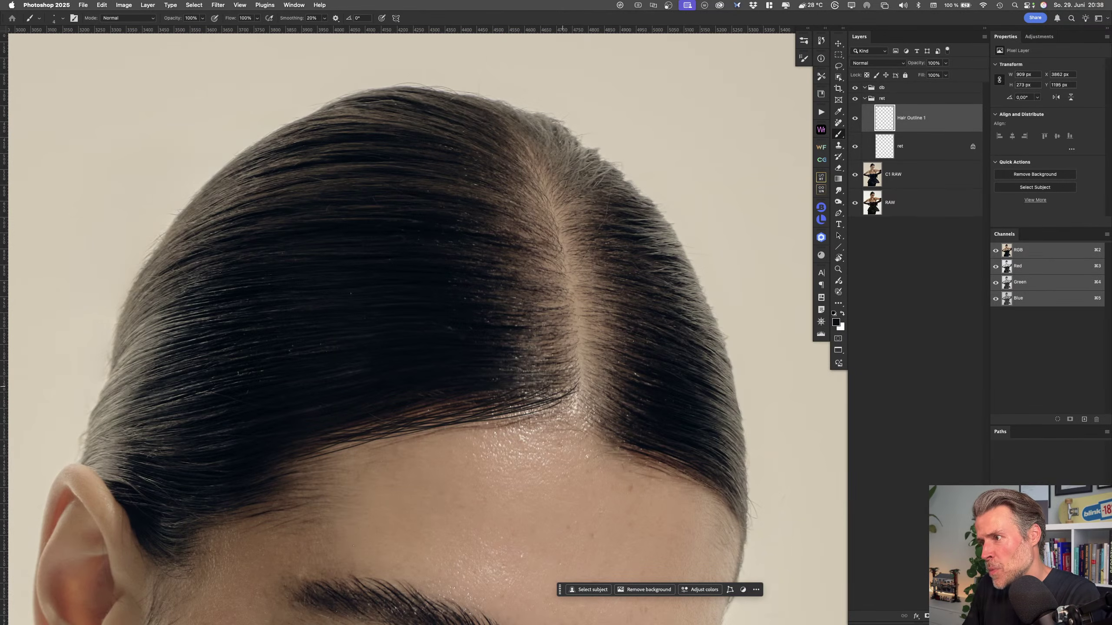
right_click(512, 391)
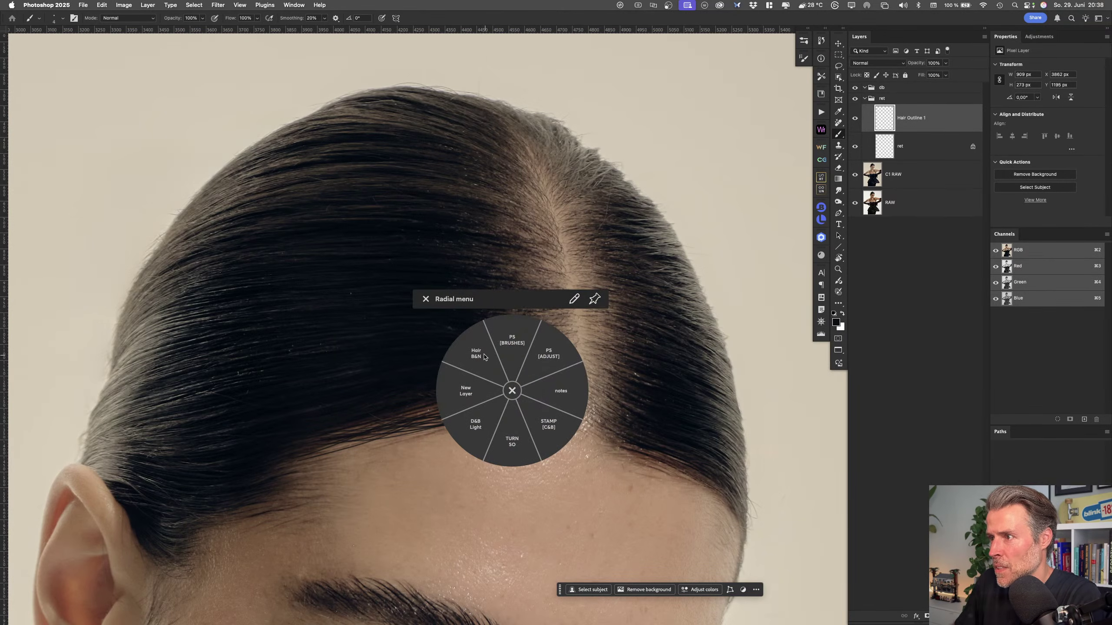
click(425, 299)
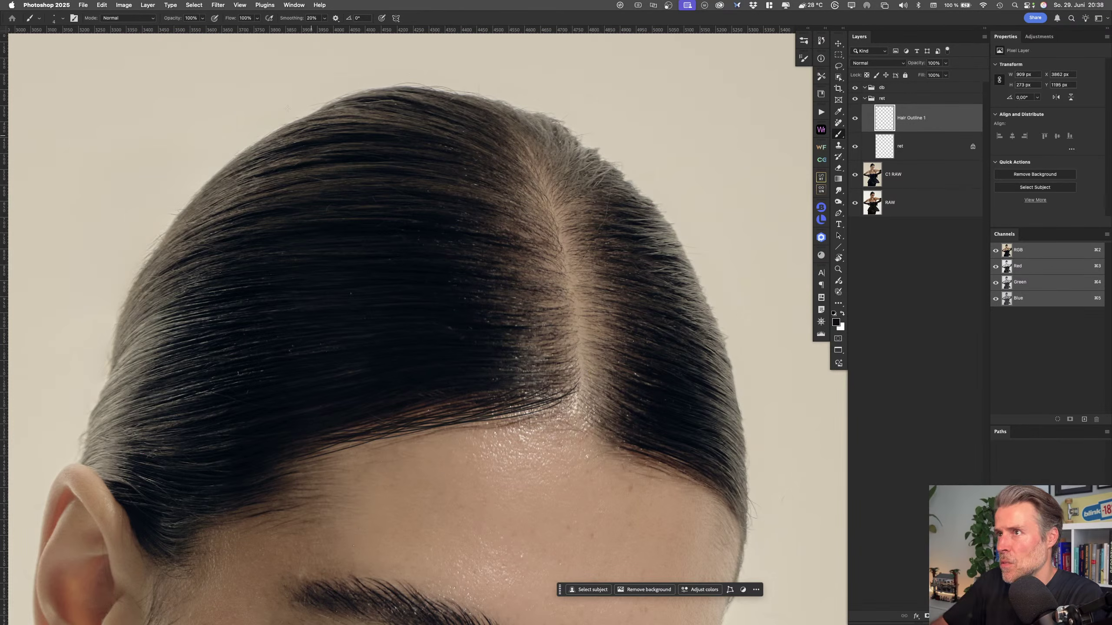
click(219, 4)
mouse_move(252, 107)
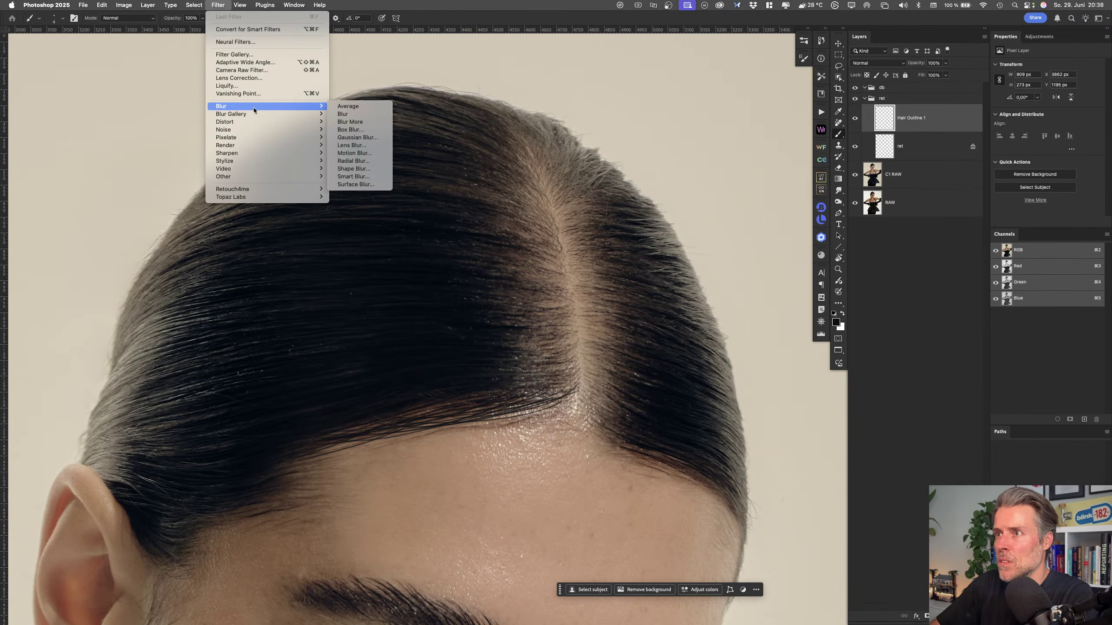
click(358, 137)
text(0,5)
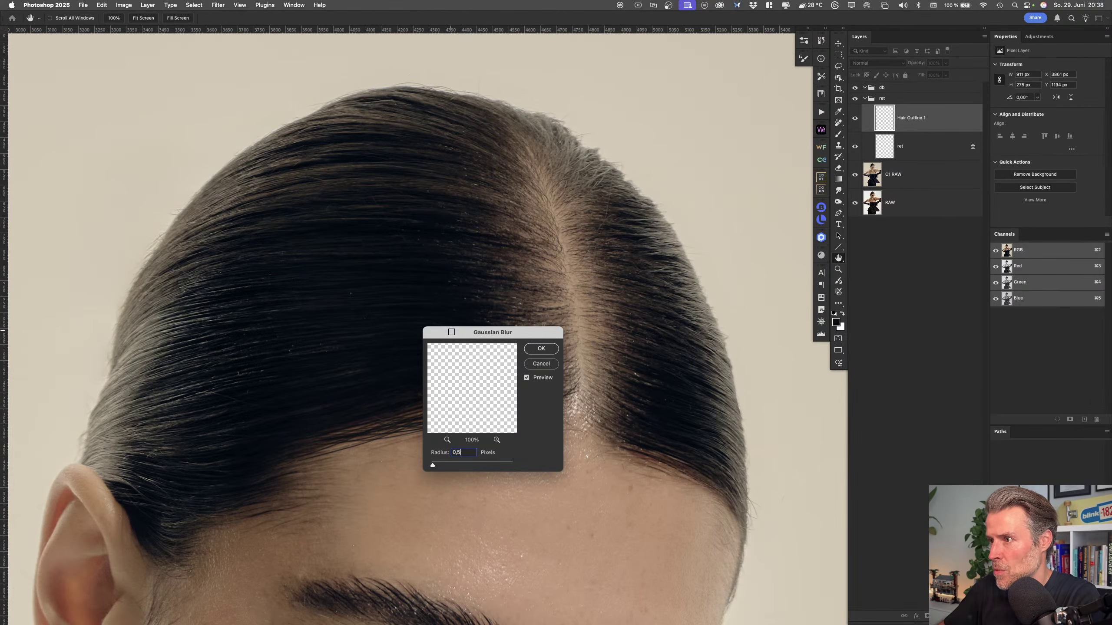
drag(451, 332, 603, 269)
click(690, 287)
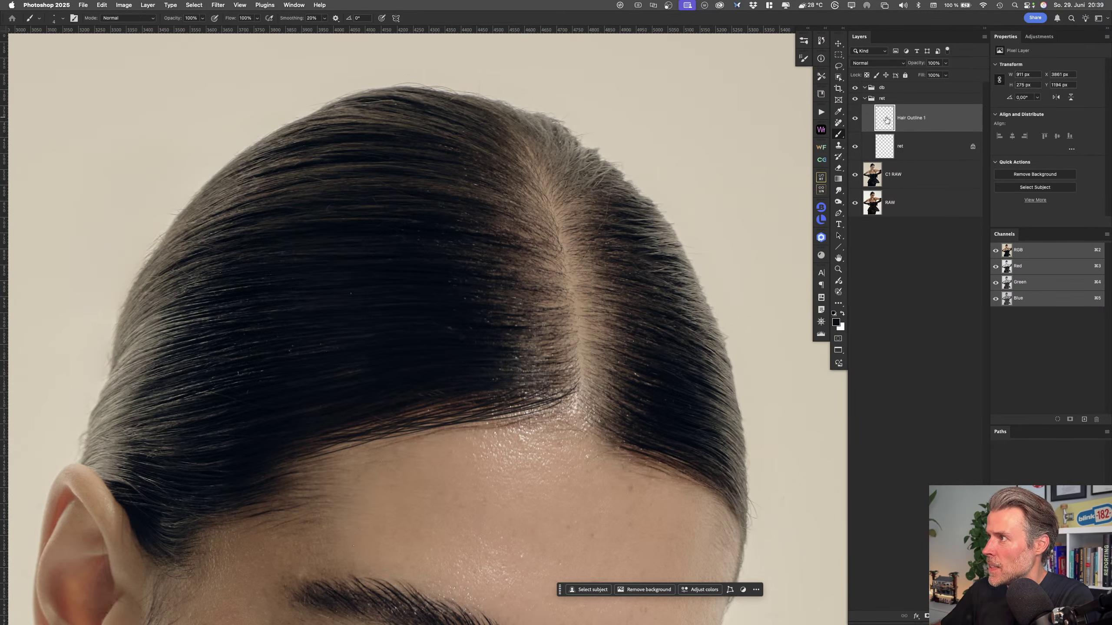
Mask the Hair Outline 1 layer with a selection of its own strokes, and set the brush to about 160 px at 30% opacity
super+click(884, 119)
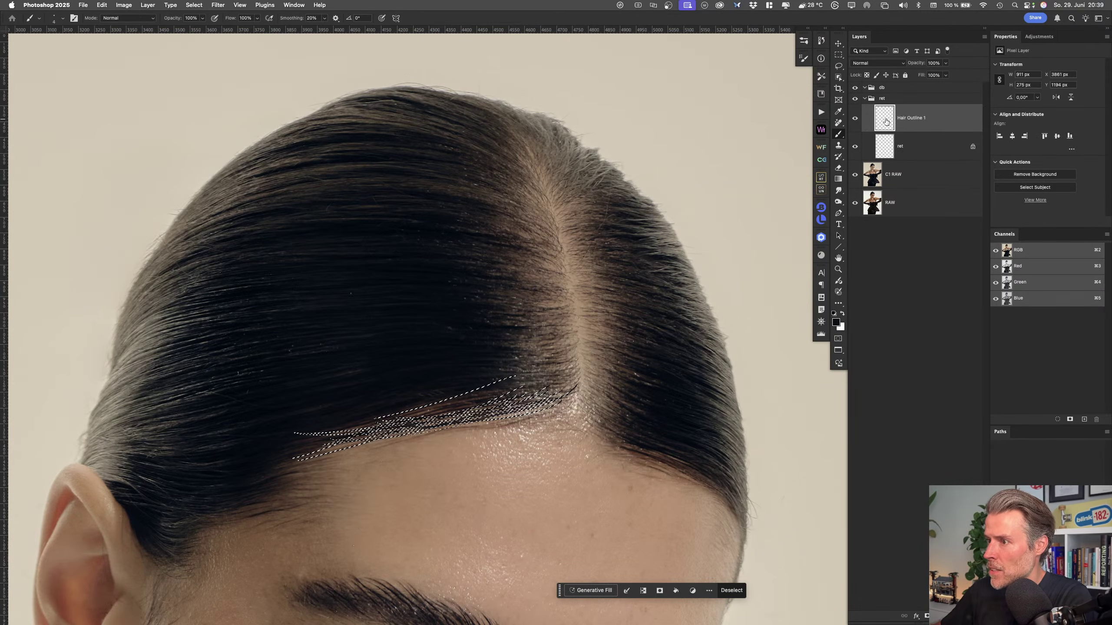
click(927, 616)
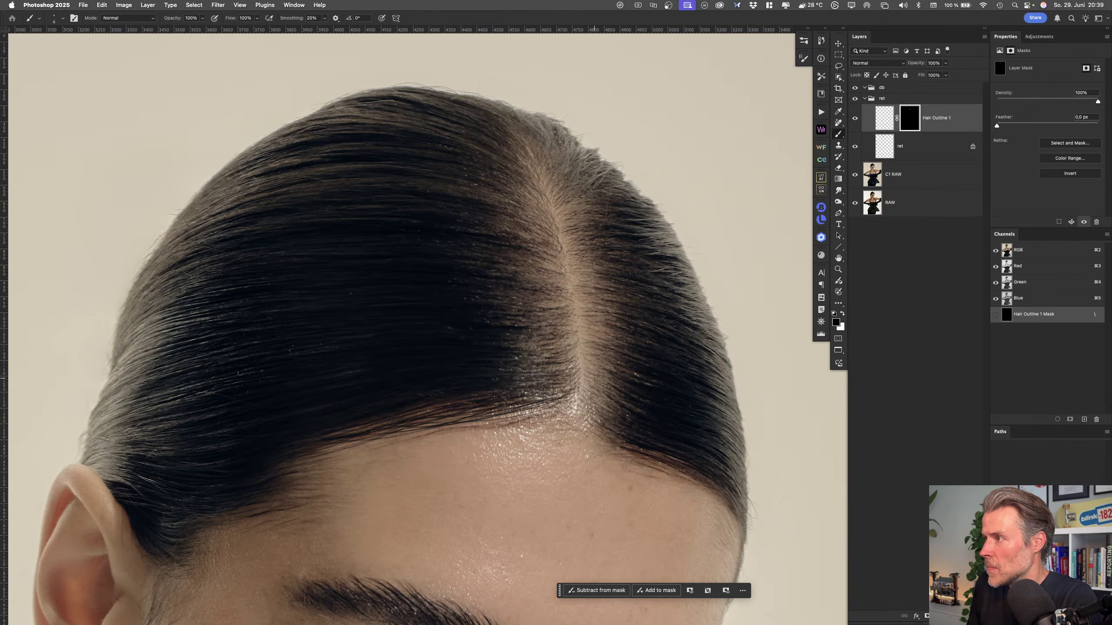
drag(545, 389, 579, 382)
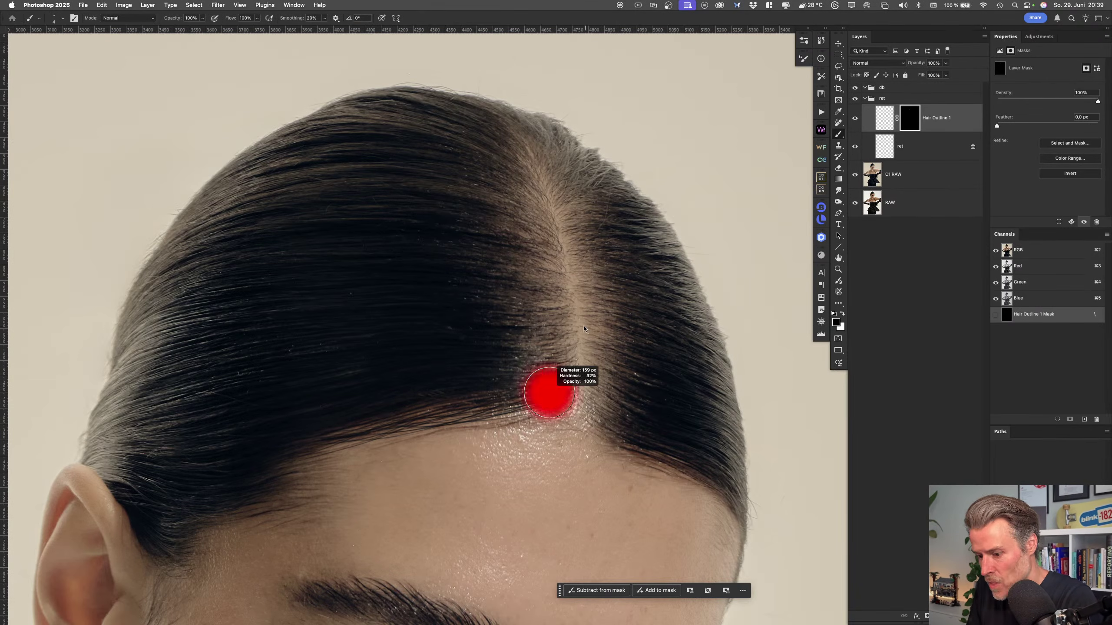
key(3)
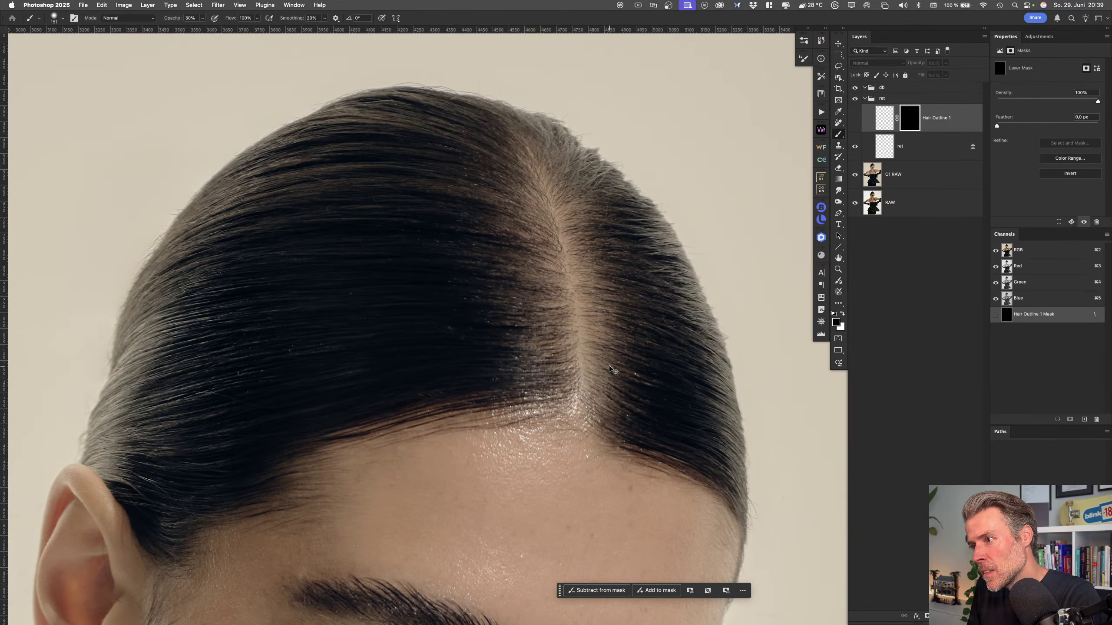
Apply the layer mask to the Hair Outline 1 layer and repeat the last Gaussian Blur on it
right_click(916, 117)
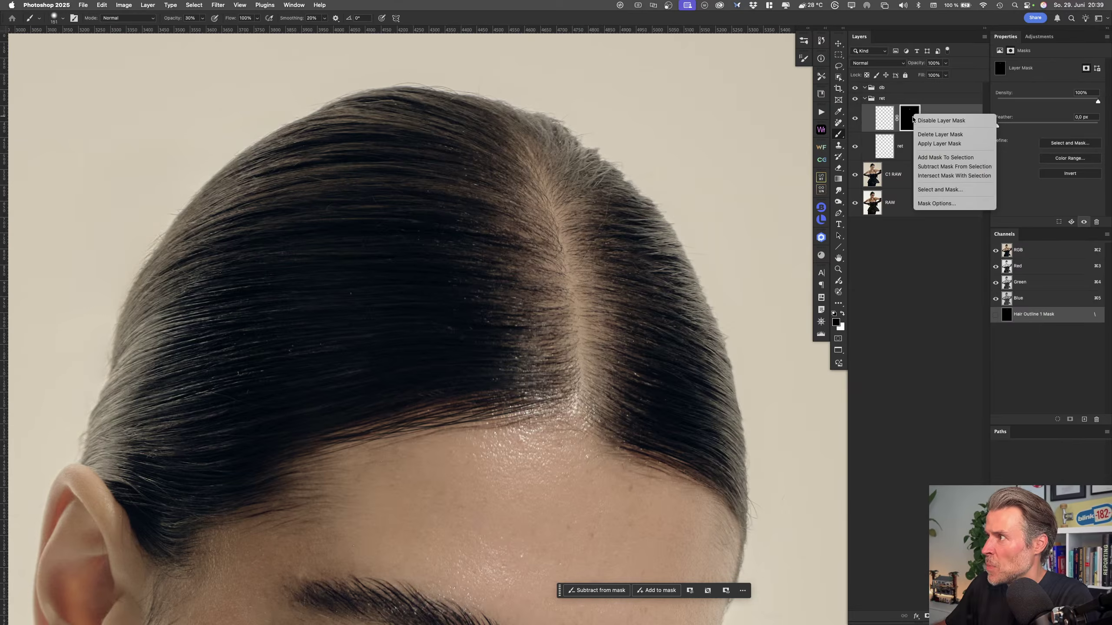
click(926, 145)
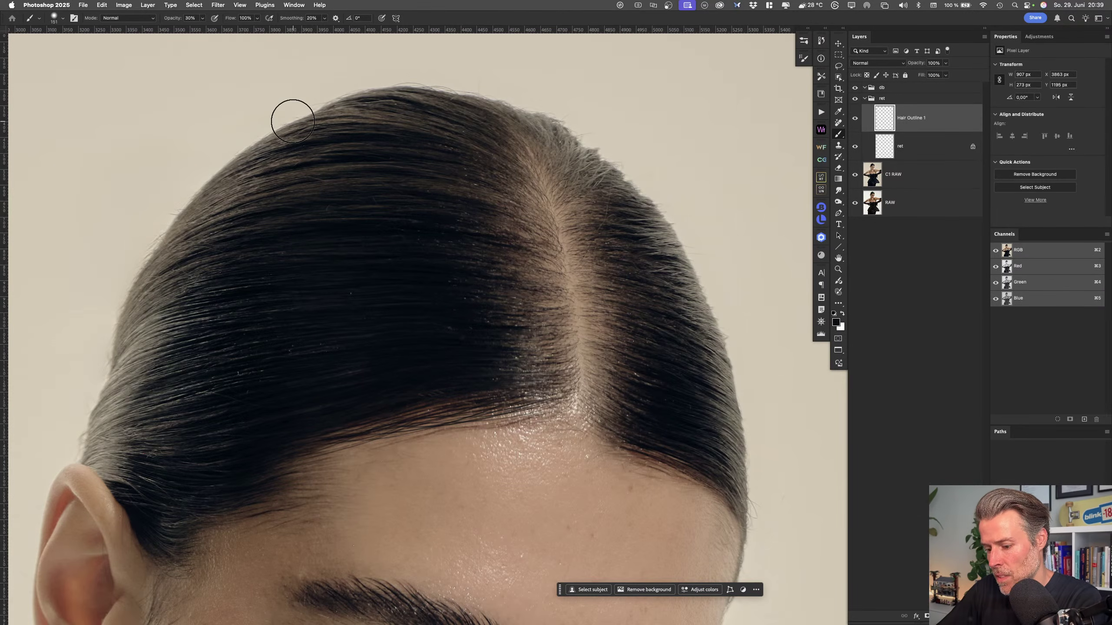
key(ctrl+super+f)
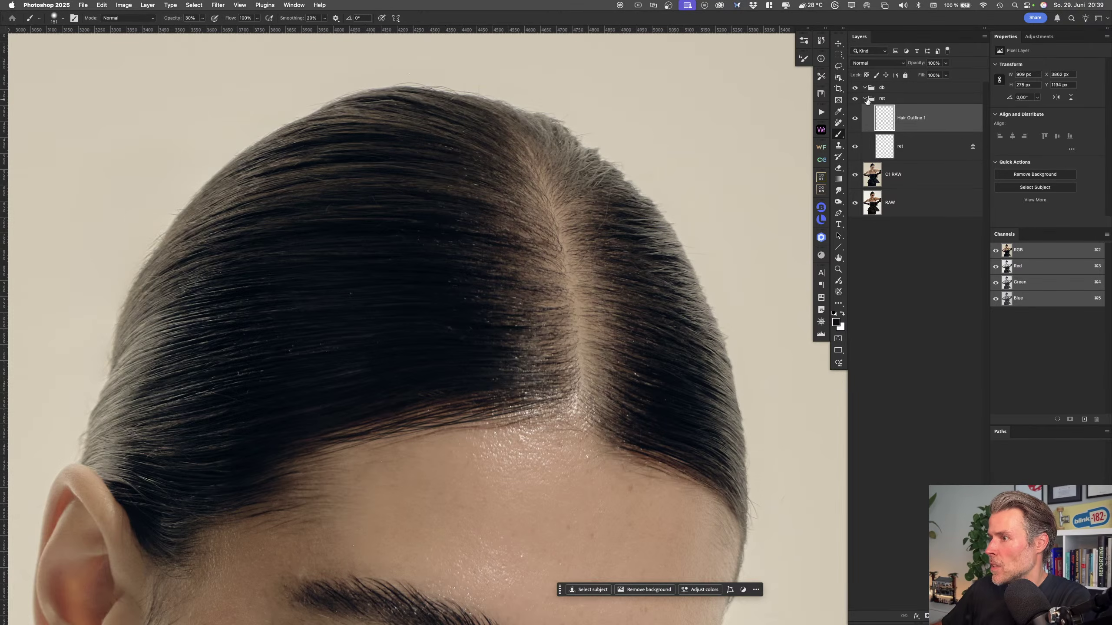
Collapse the ret group and select the db group above it
scroll(606, 344, down, 5)
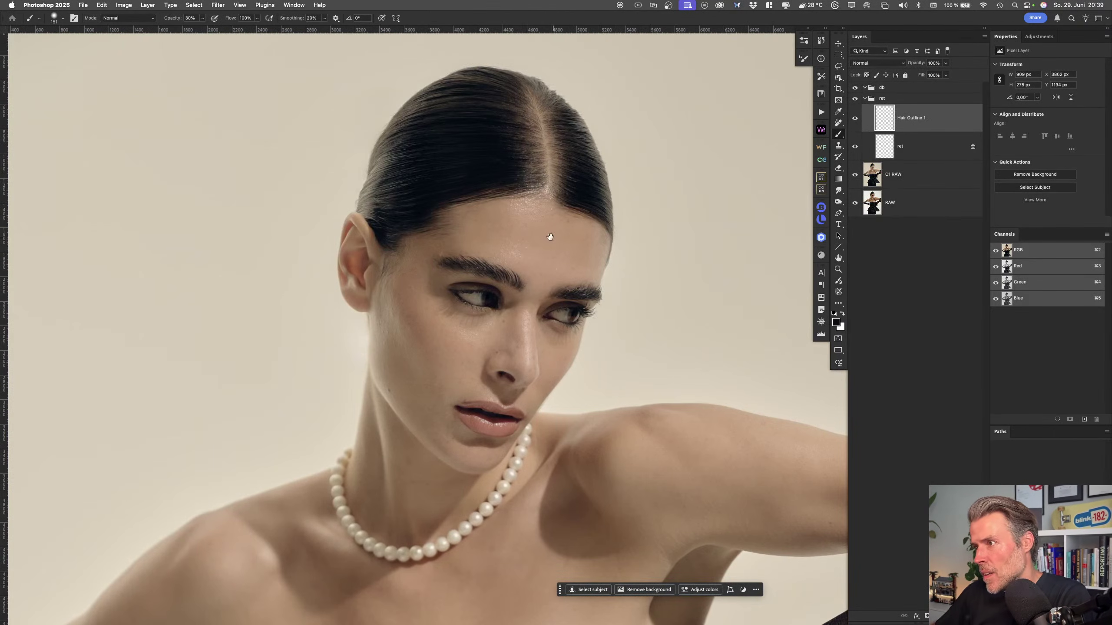
drag(543, 403, 492, 370)
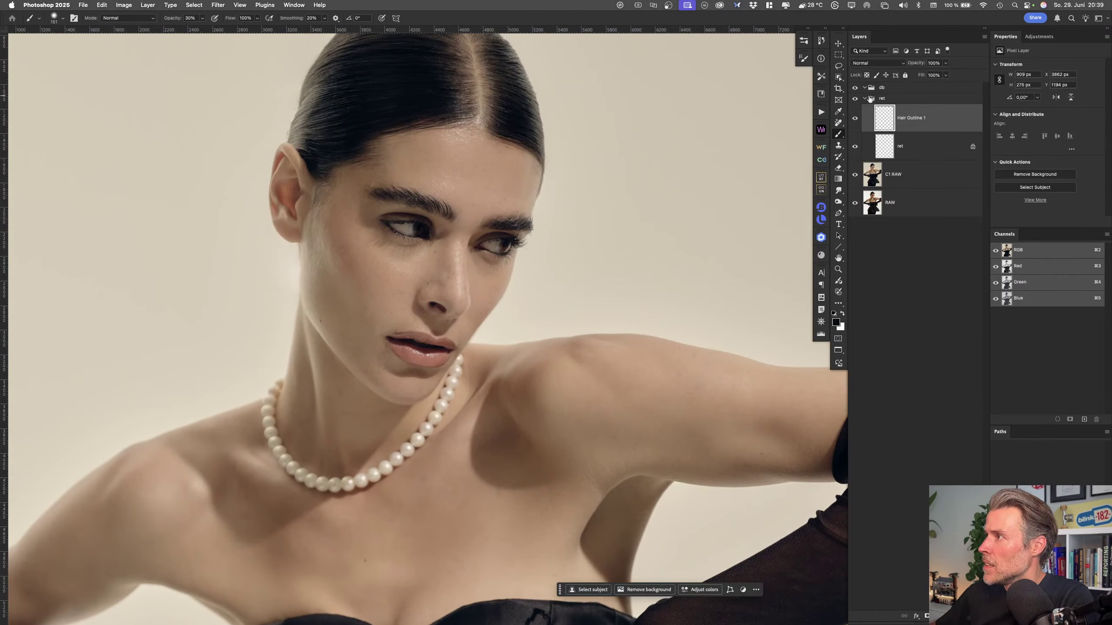
click(865, 99)
click(887, 90)
scroll(566, 367, up, 5)
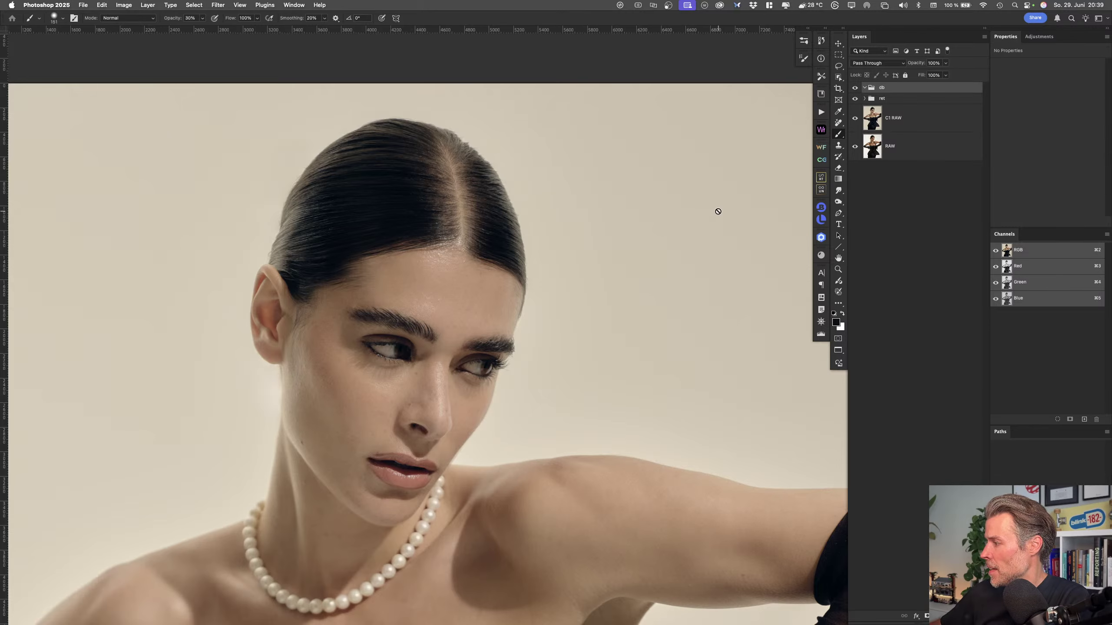
Run the D&B | 2 Curves | light action to add Burn (light) and Dodge (light) curves layers to the db group
click(821, 112)
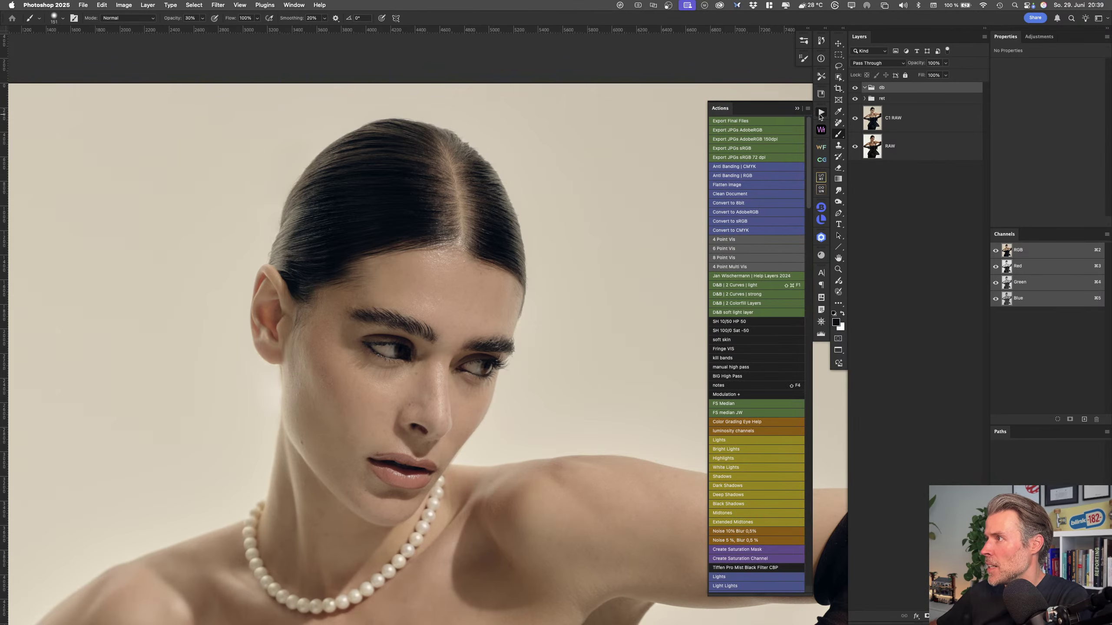
click(764, 287)
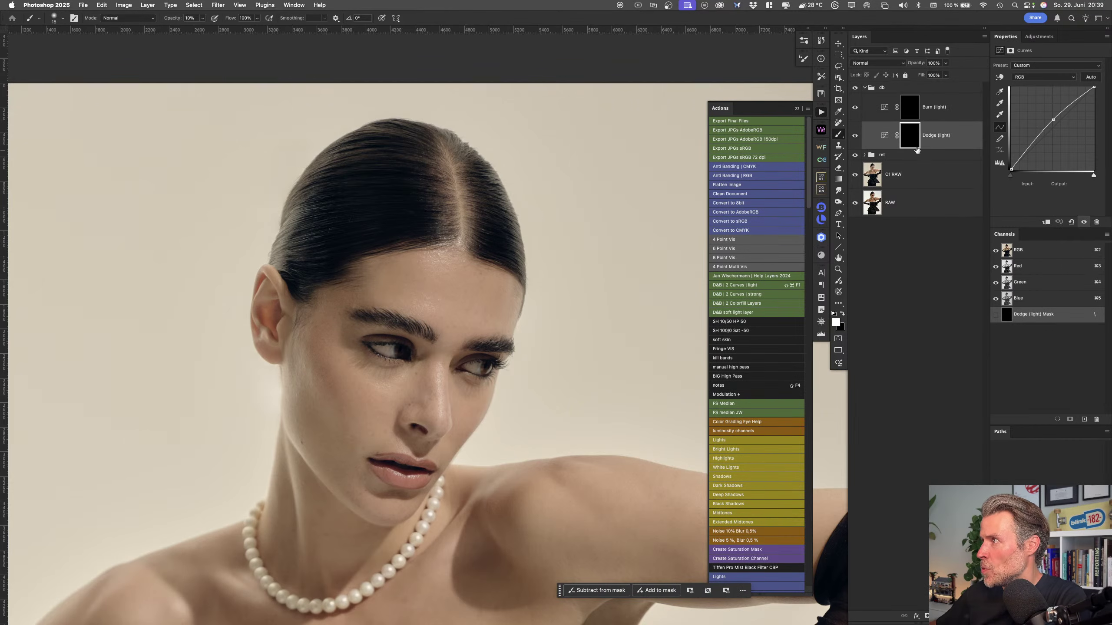
click(796, 109)
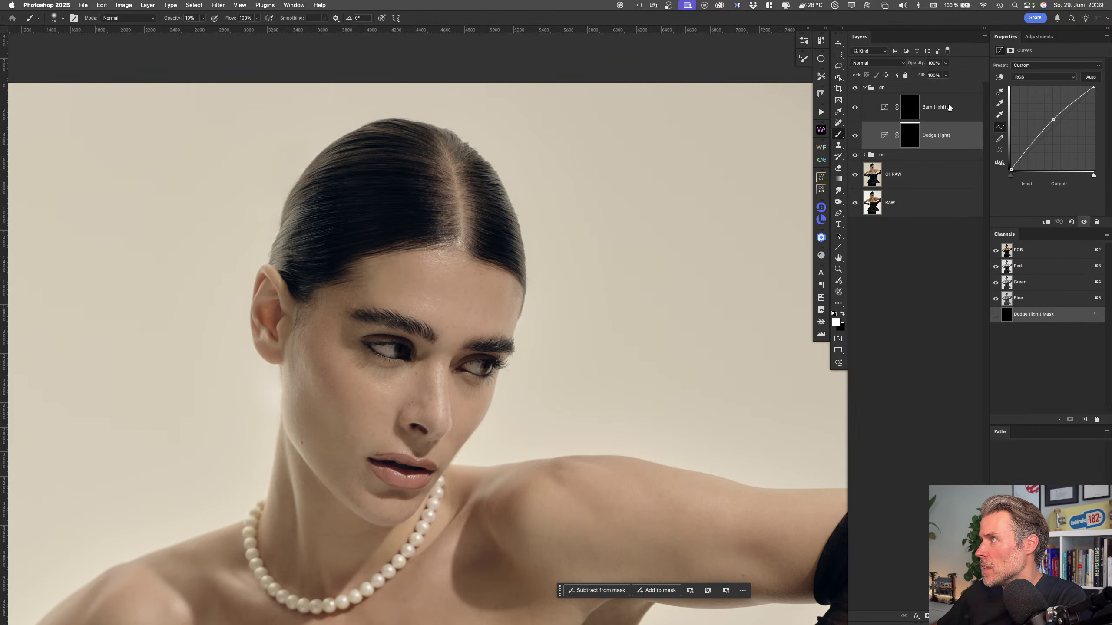
Examine the curves of the Burn (light) and Dodge (light) layers
click(952, 112)
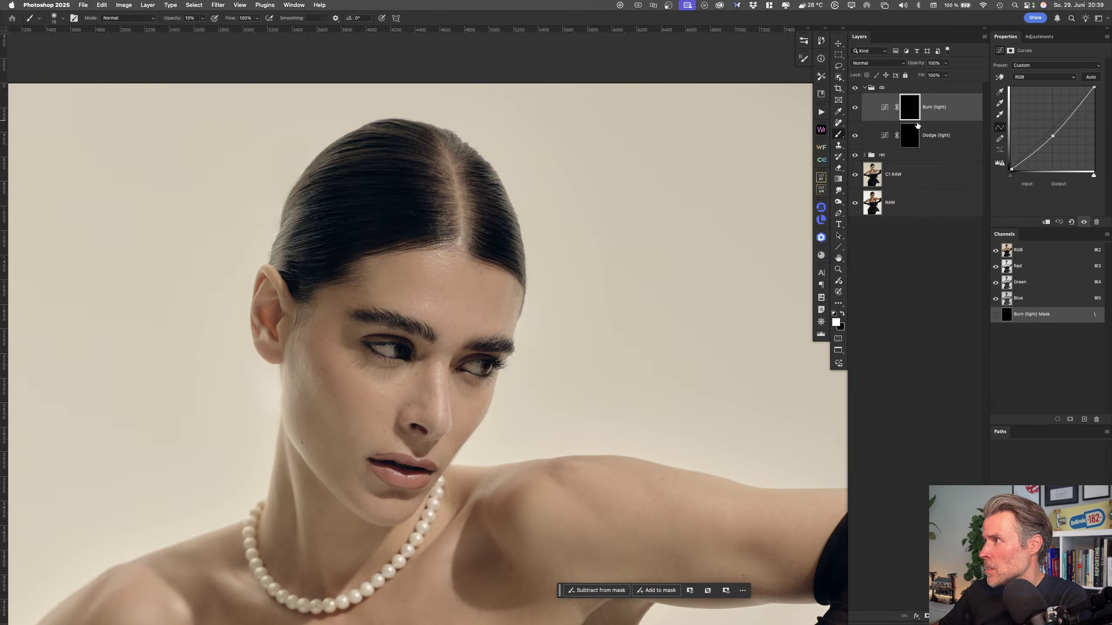
click(885, 136)
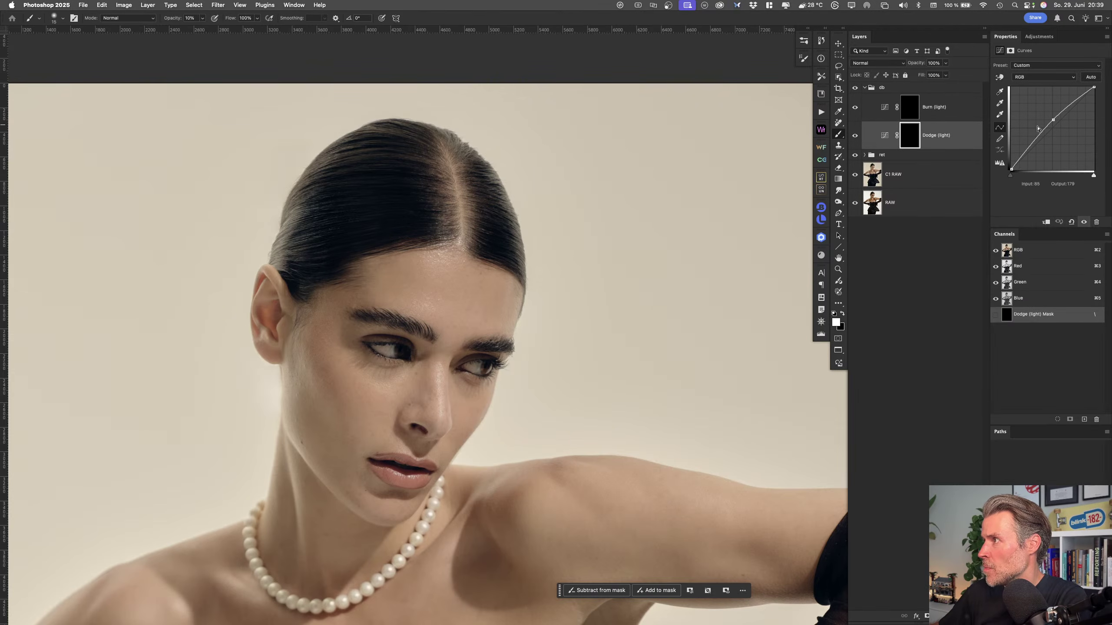
click(967, 116)
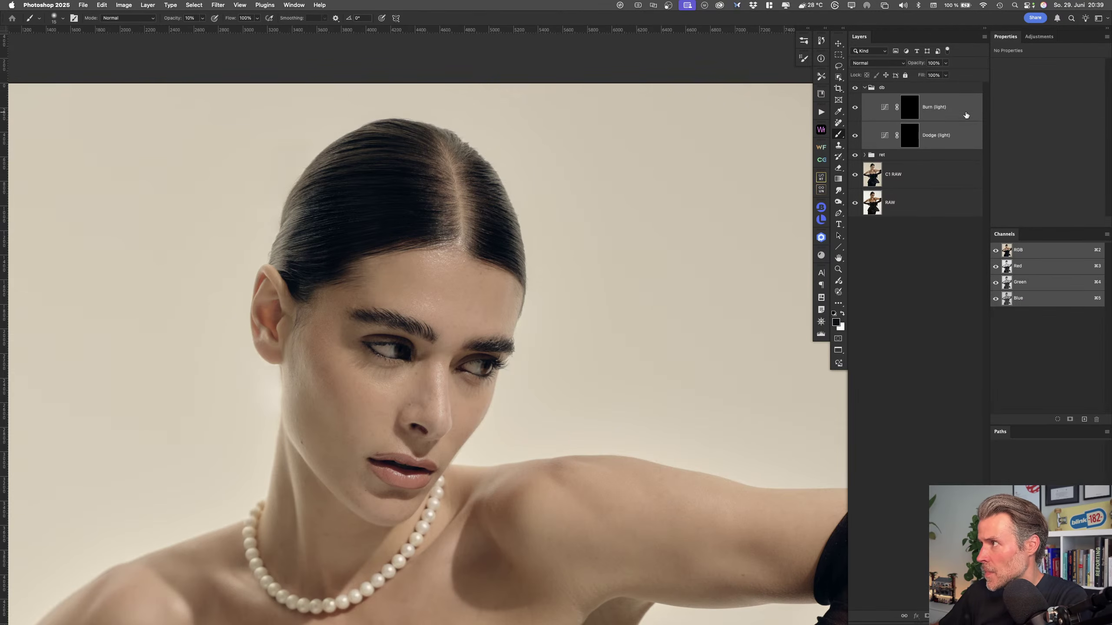
click(969, 129)
Run the Help Layers 2024 action to add a group of checking layers above the db group
click(956, 87)
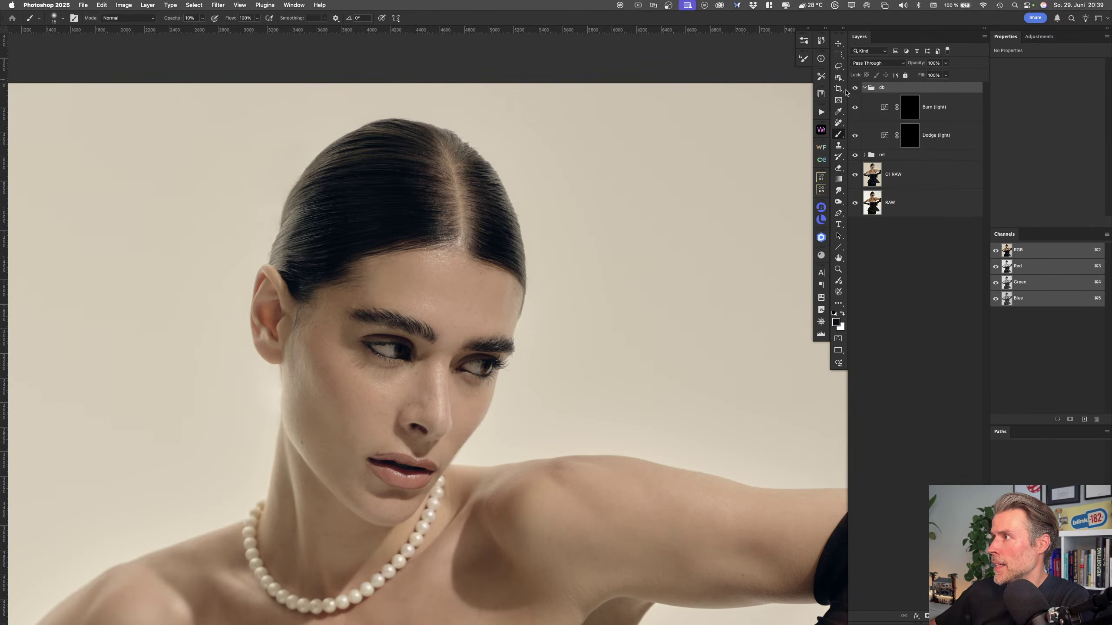
click(821, 112)
click(761, 275)
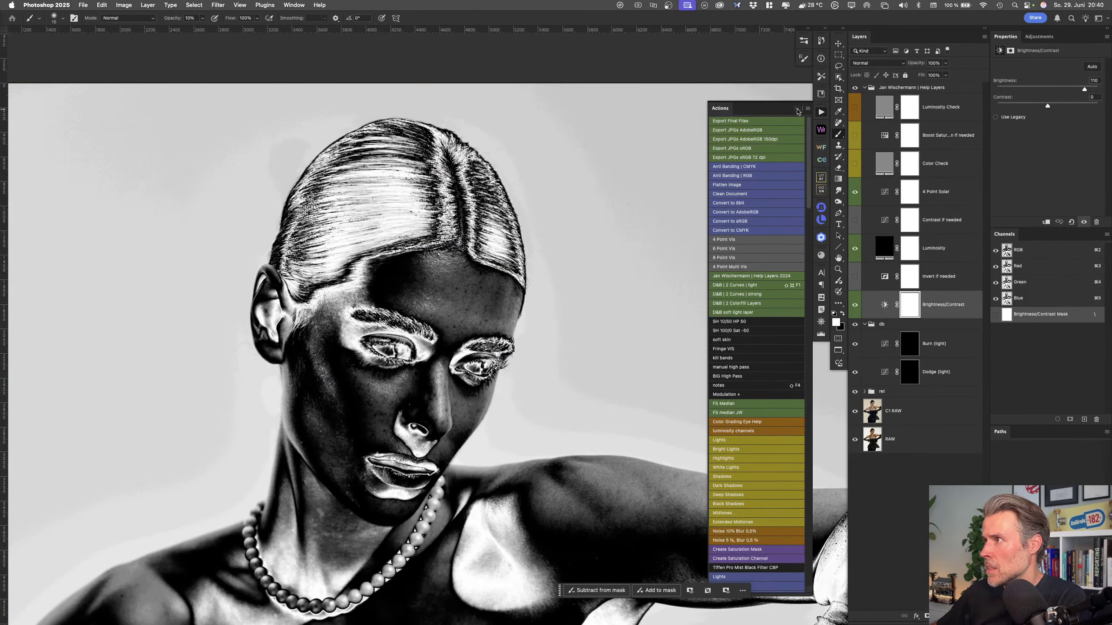
click(797, 108)
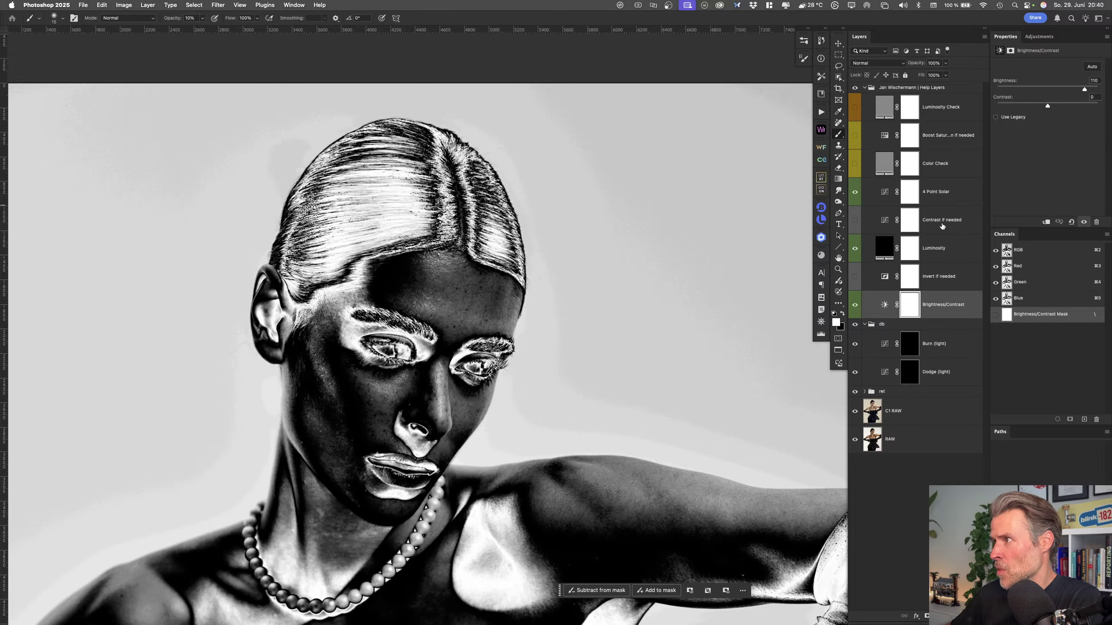
Toggle the Luminosity help layer's visibility and set the brightness of the Brightness/Contrast help layer to 28
click(959, 250)
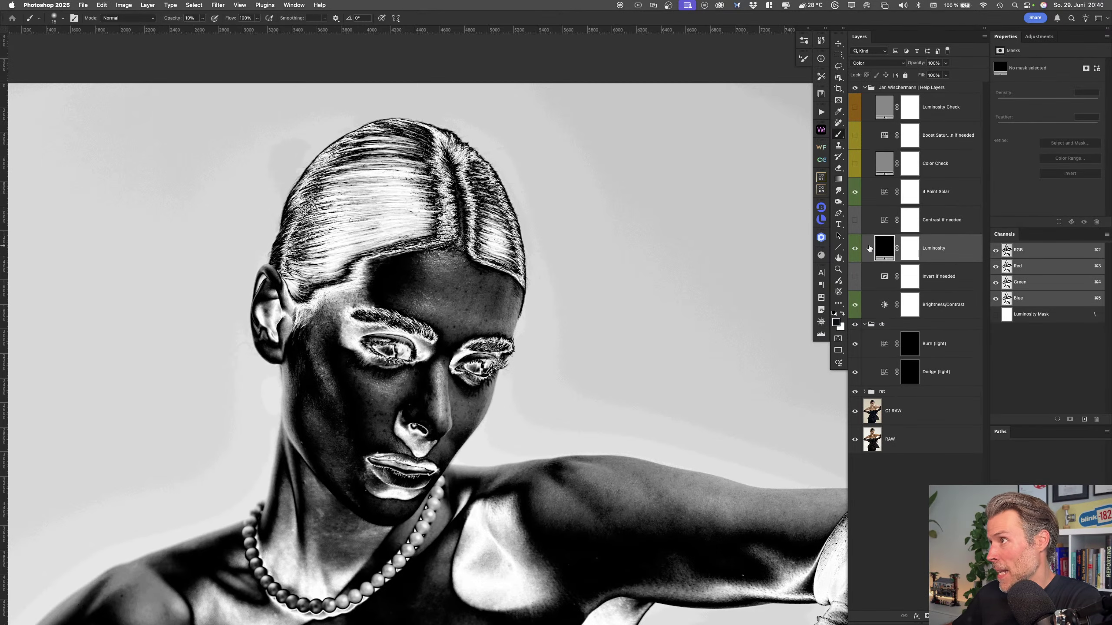
click(859, 245)
click(859, 245)
click(913, 297)
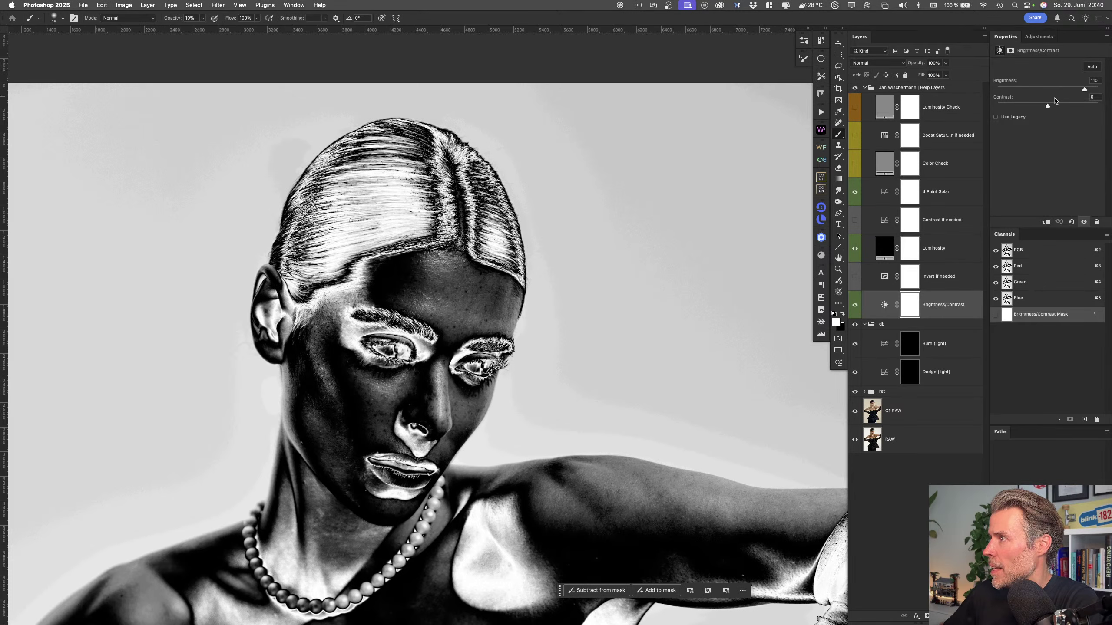
drag(1085, 90, 1057, 105)
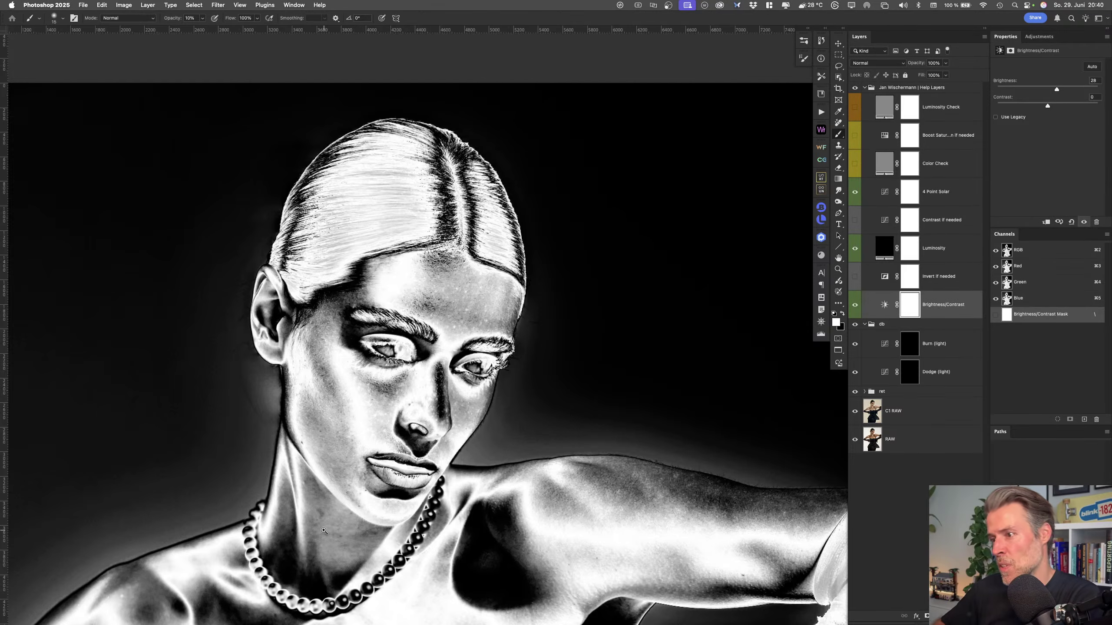
Compare the face and neck with the help layers group hidden and shown
click(324, 531)
drag(324, 530, 402, 419)
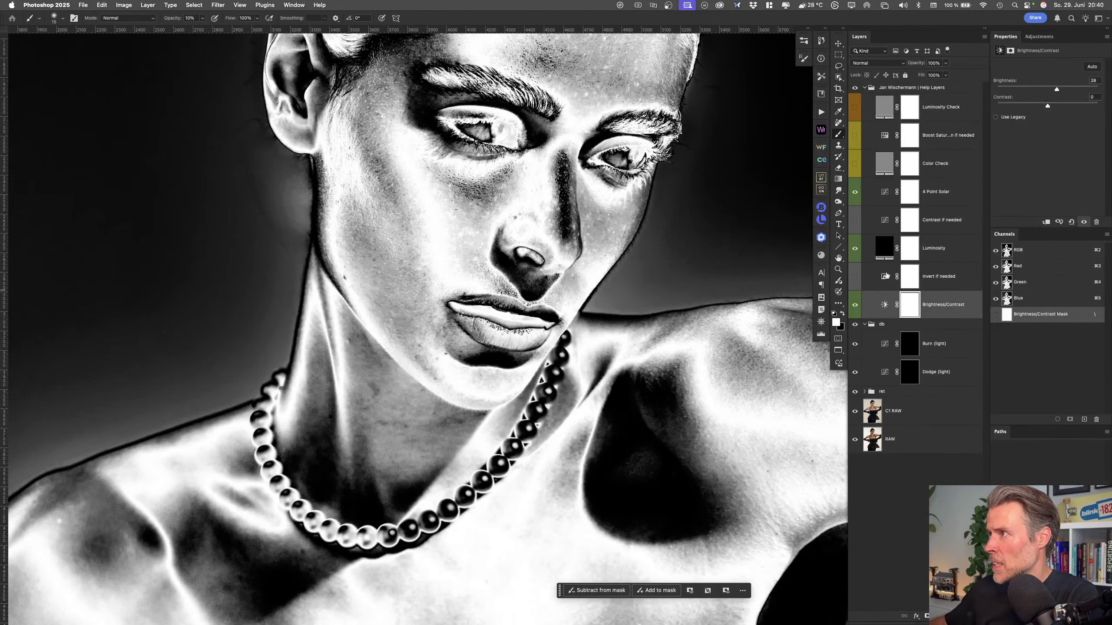
click(853, 88)
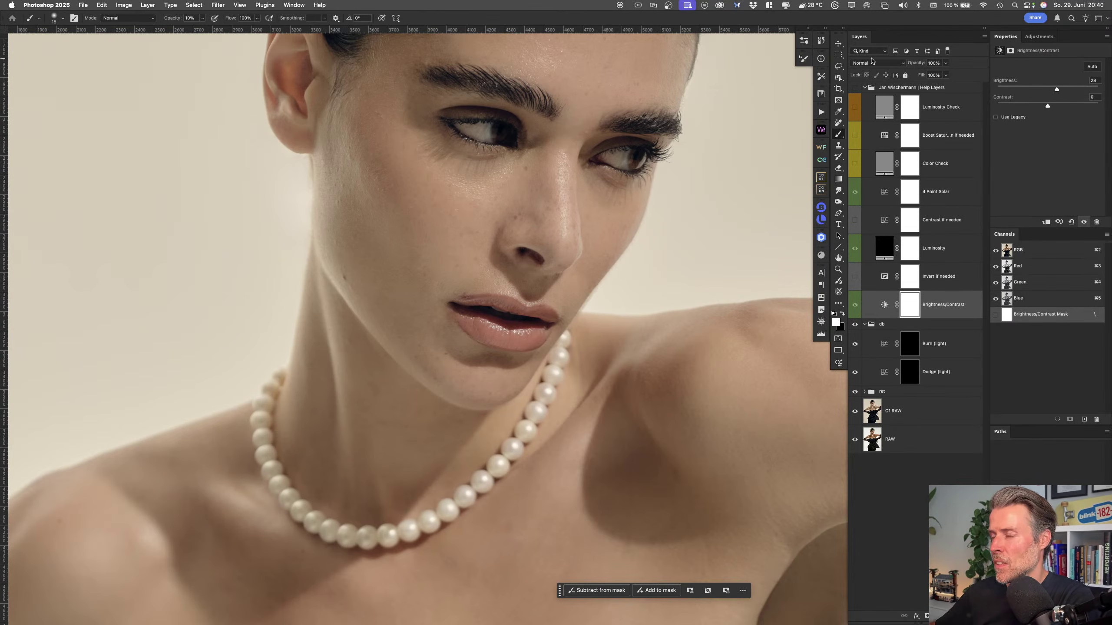
click(854, 89)
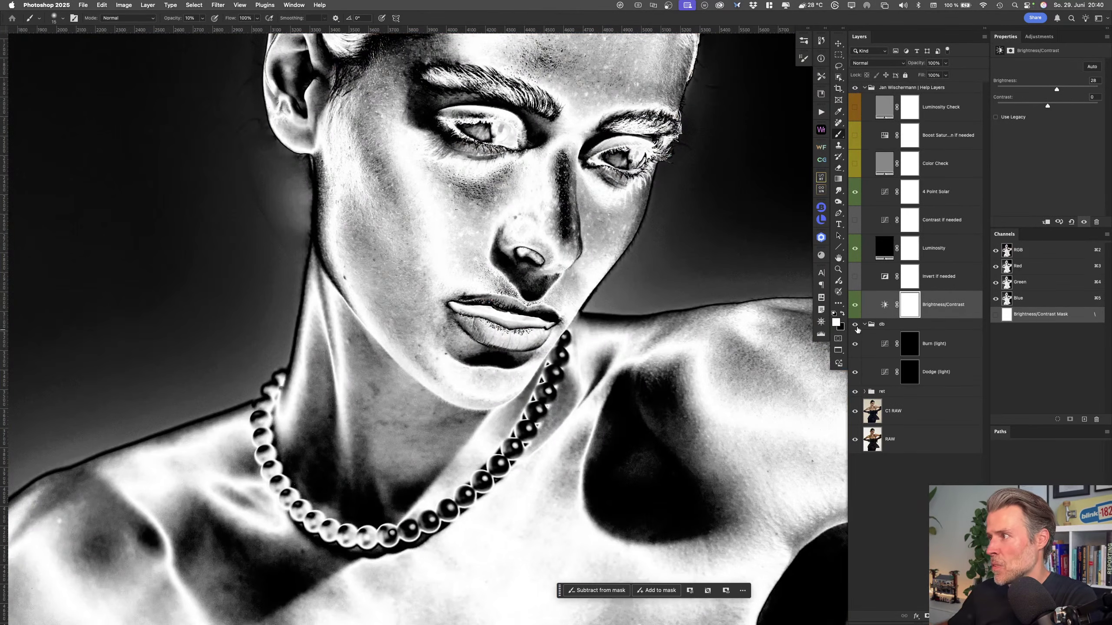
Dodge and burn uneven patches on the neck below the jaw, alternating between the Dodge (light) and Burn (light) masks
click(912, 375)
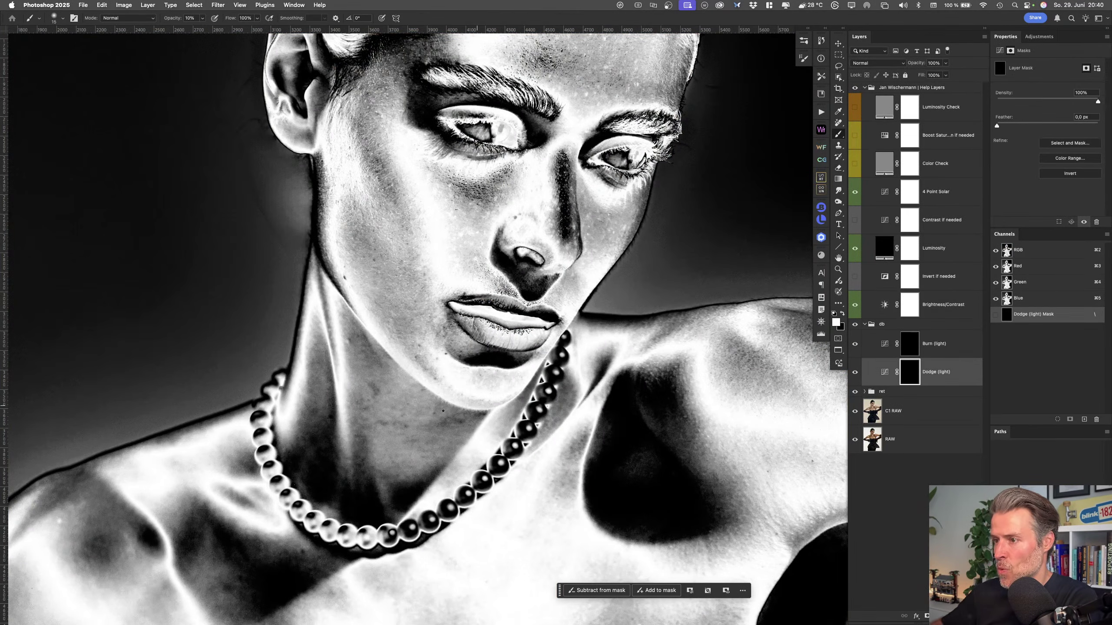
mouse_move(369, 389)
mouse_down()
mouse_move(390, 386)
mouse_move(368, 384)
mouse_up()
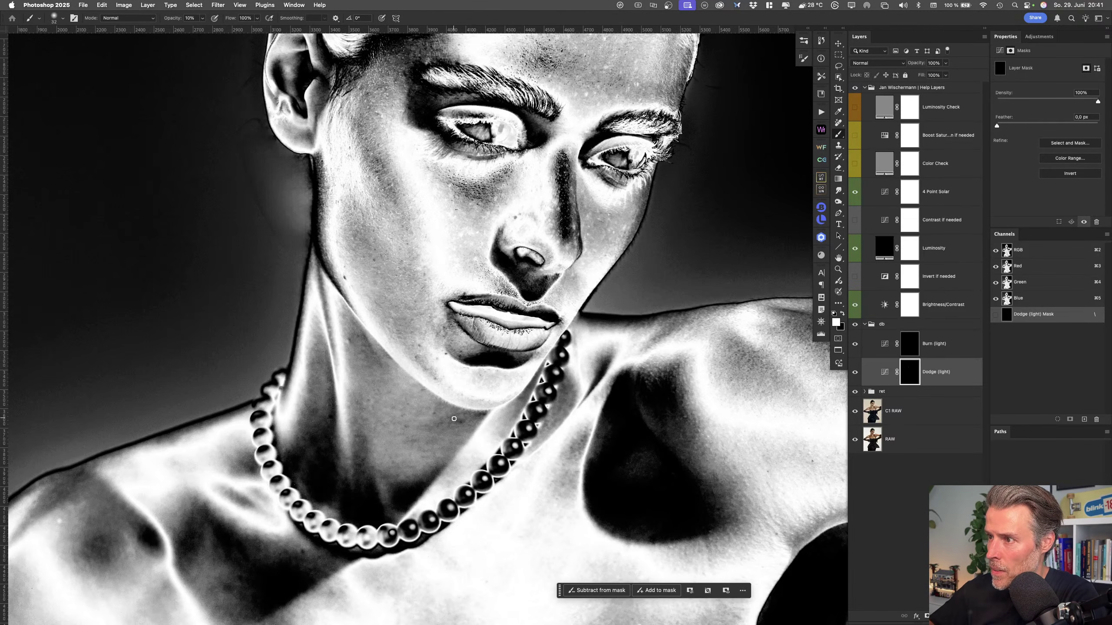
key(alt+bracketright)
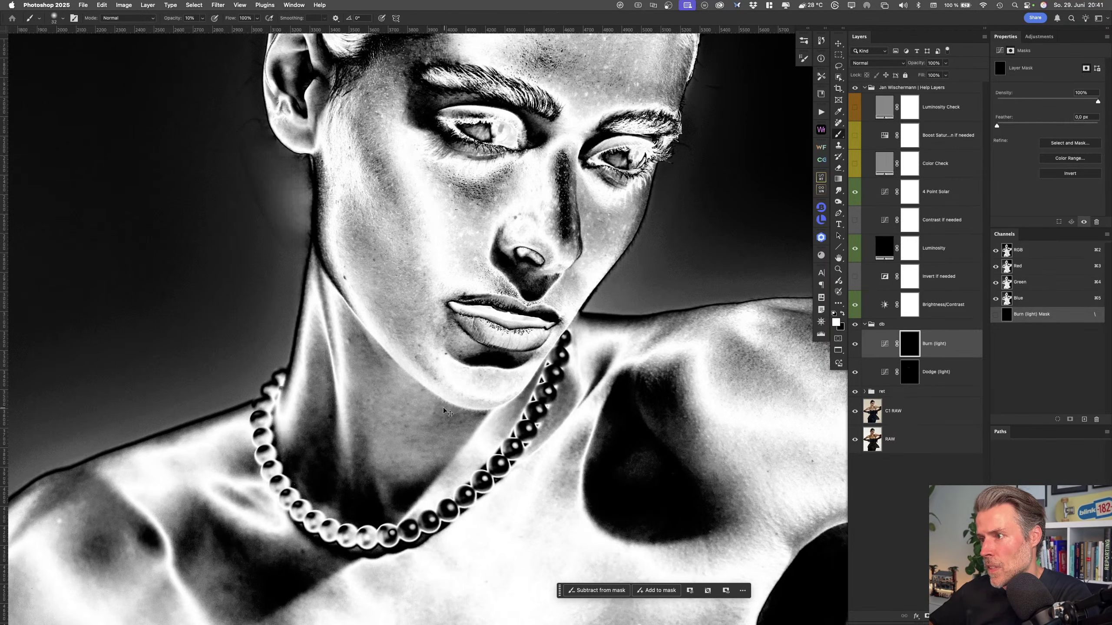
key(alt+bracketleft)
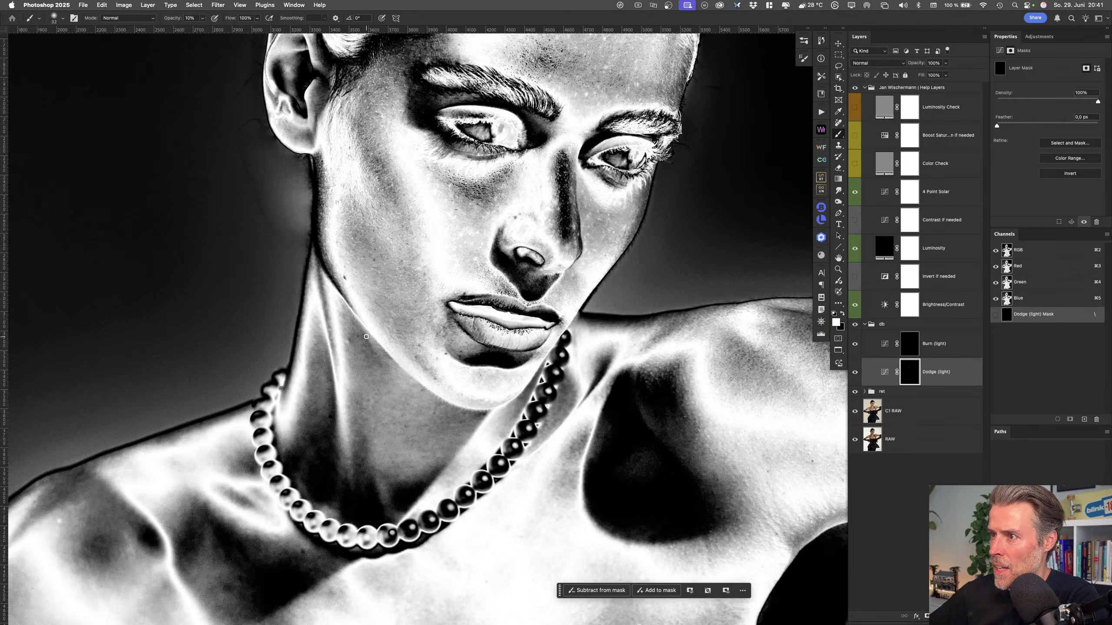
key(alt+bracketright)
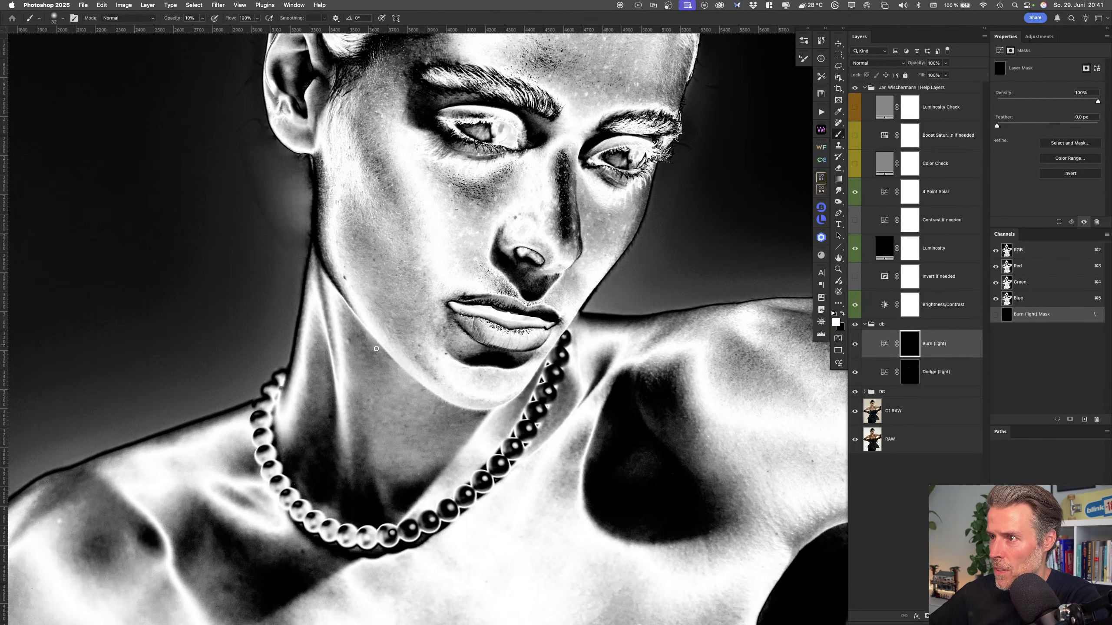
key(alt+bracketleft)
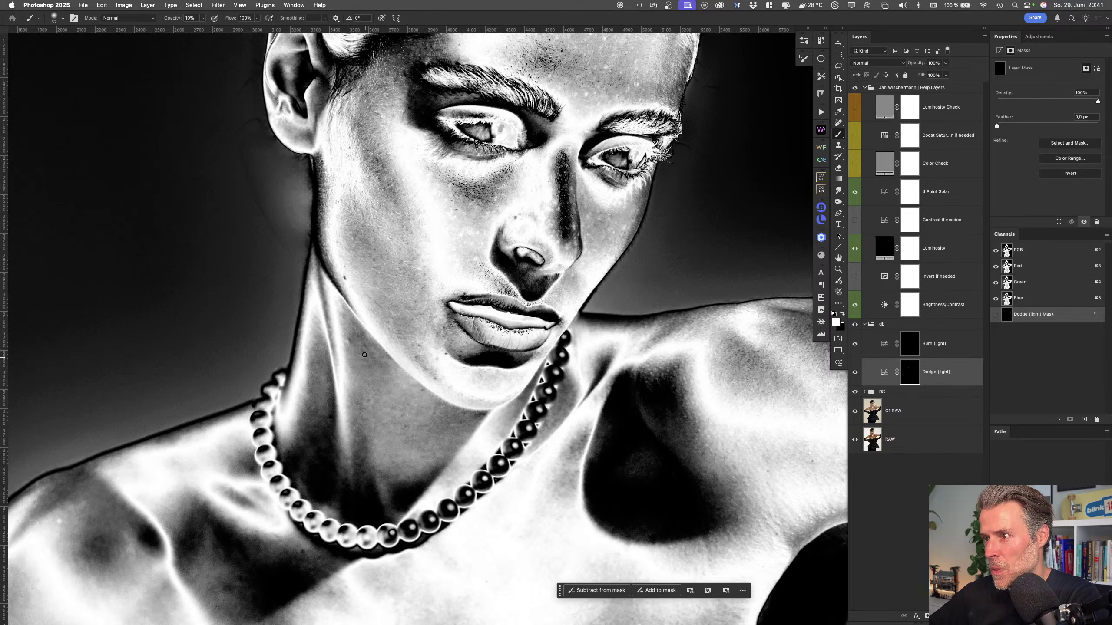
key(alt+bracketright)
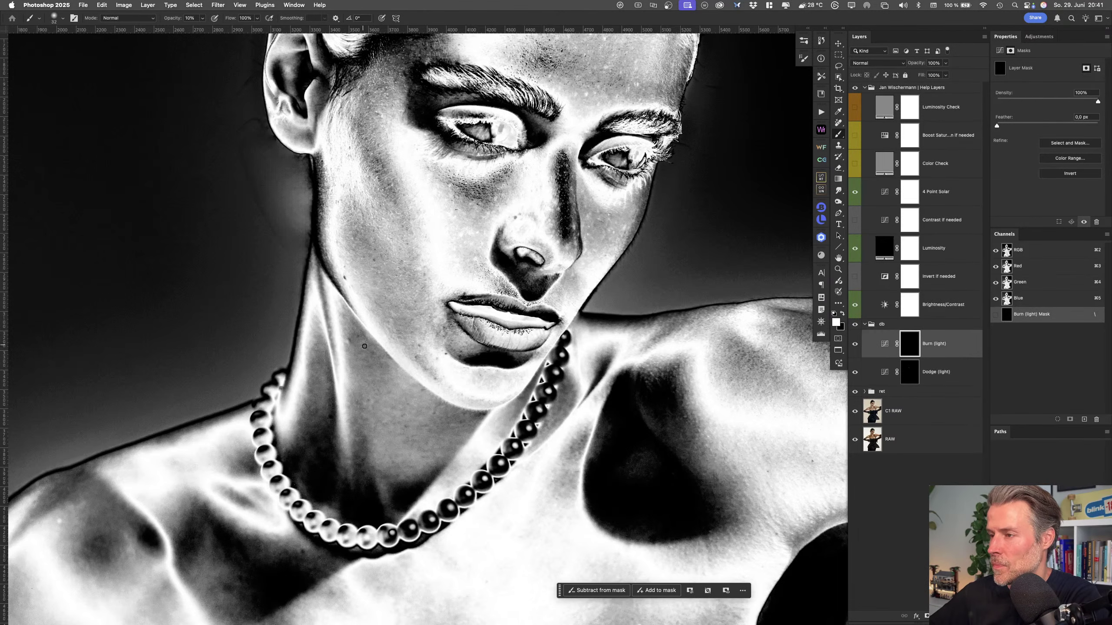
key(alt+bracketleft)
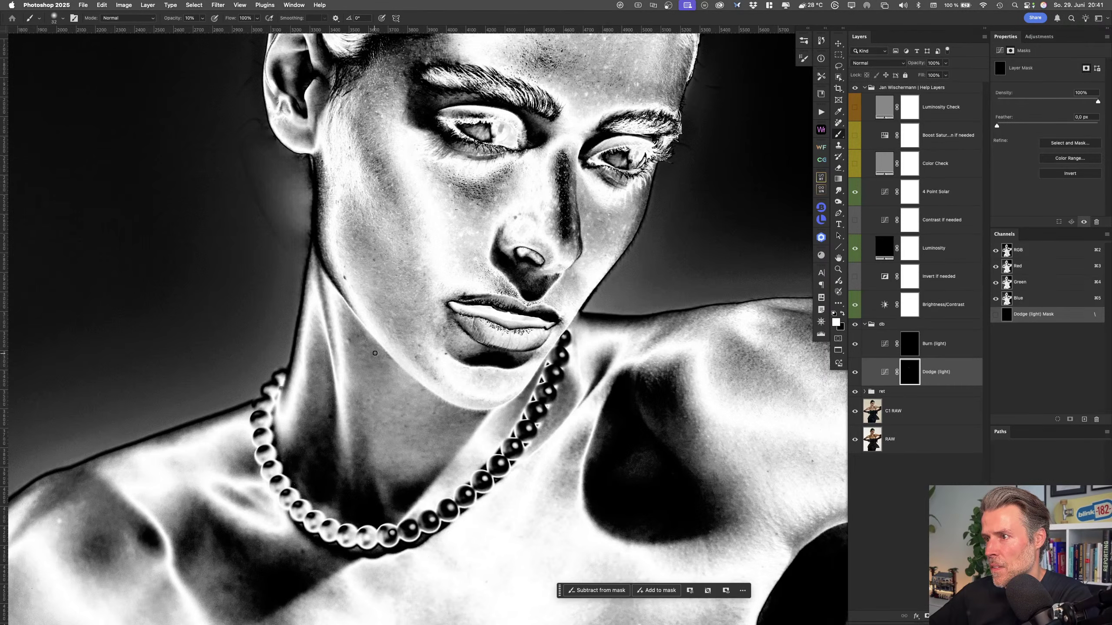
Compare the portrait with the help layers group hidden and shown, selecting both the Burn (light) and Dodge (light) layers
scroll(449, 301, up, 3)
scroll(449, 300, right, 2)
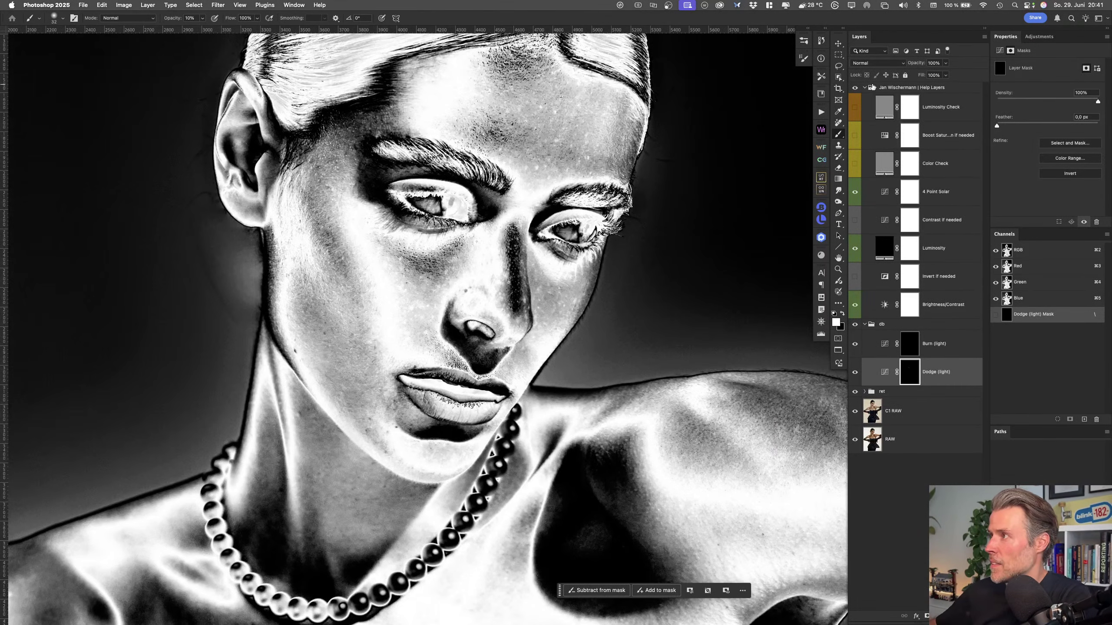
click(855, 88)
shift+click(953, 346)
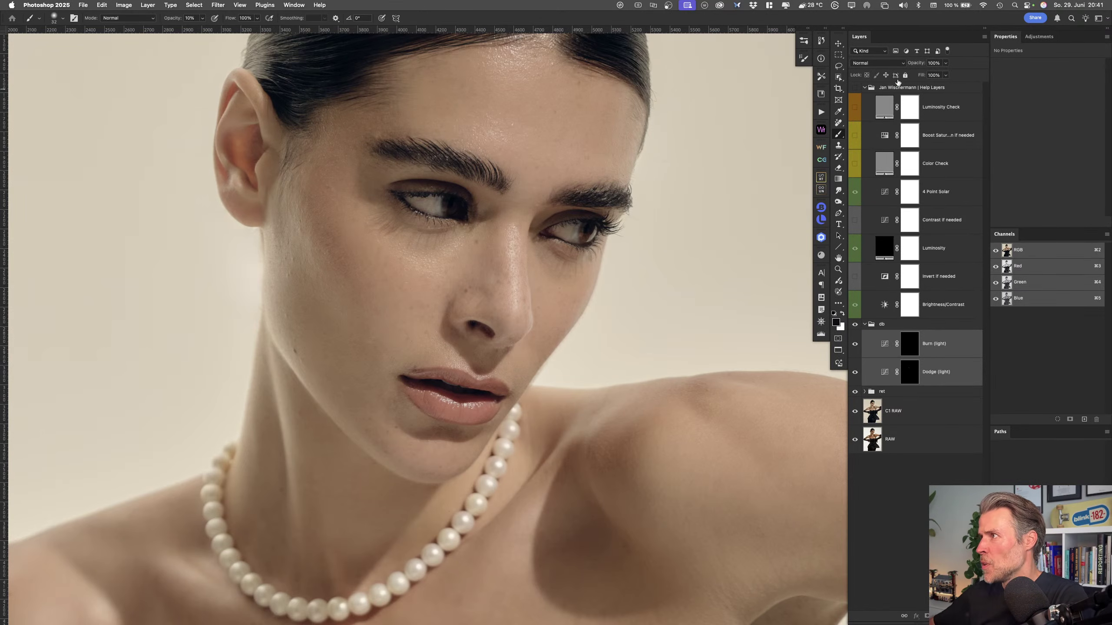
click(855, 88)
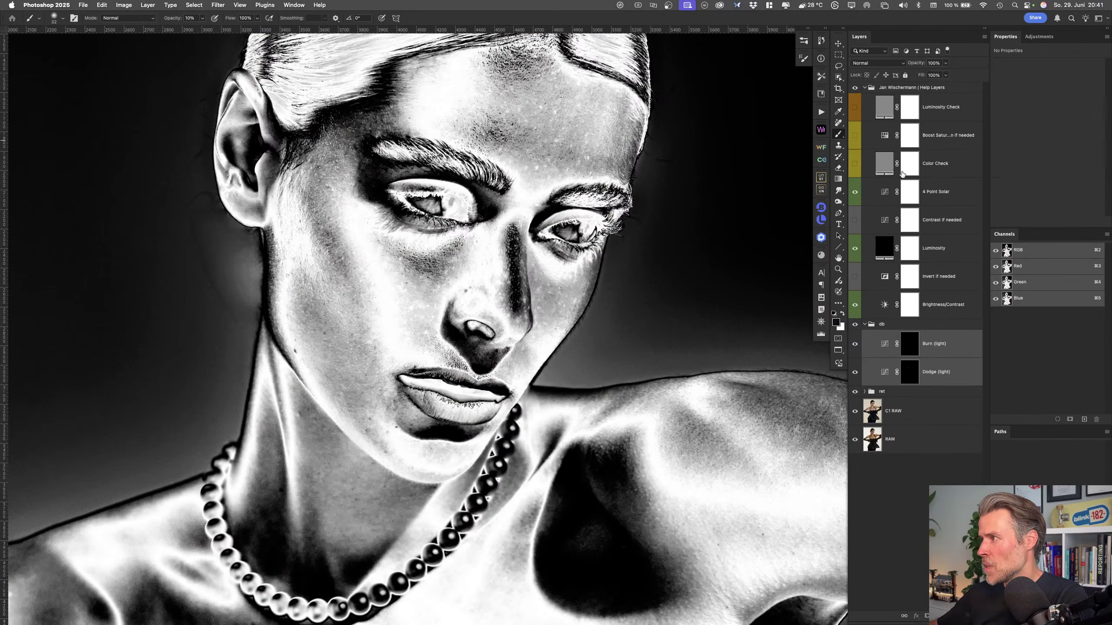
Set the Brightness/Contrast help layer to brightness 150 and contrast 48, and show Contrast if needed with a two-point curve slightly above the diagonal
click(943, 307)
drag(1057, 90, 1073, 108)
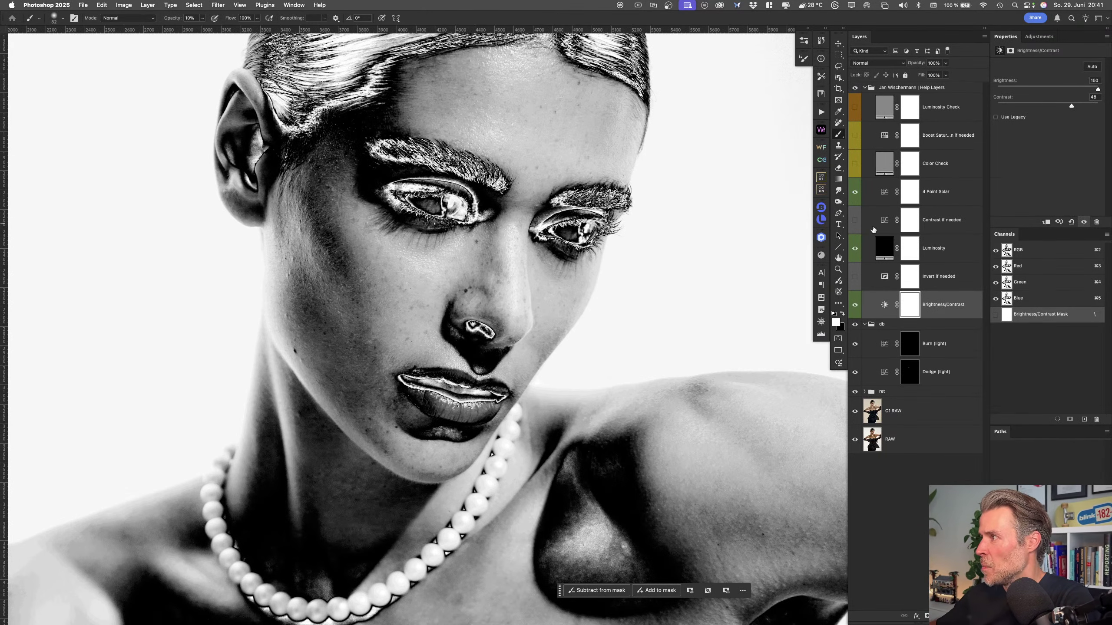
click(855, 220)
click(885, 220)
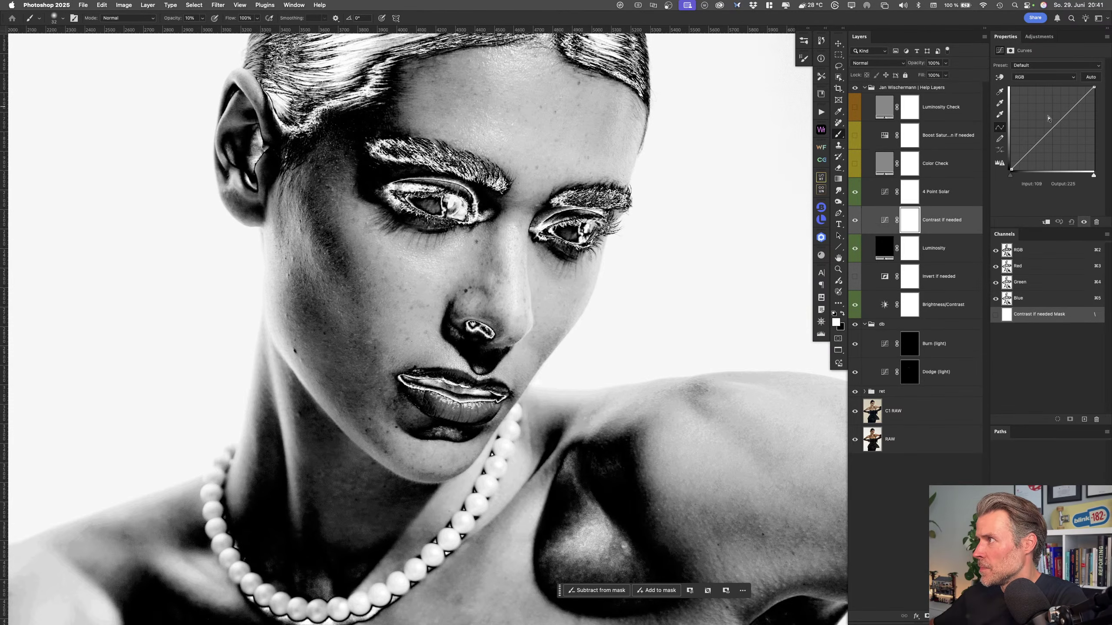
click(1034, 145)
drag(1064, 117, 1062, 115)
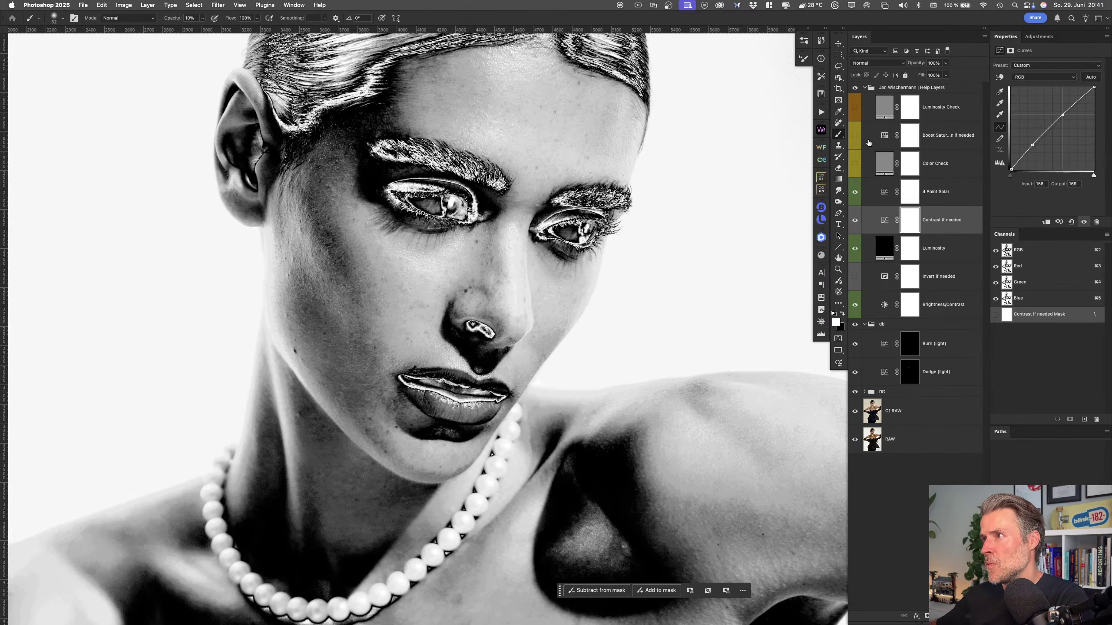
Lighten a dark patch on the upper chest just below the necklace with a larger brush on the Dodge (light) mask
scroll(548, 457, down, 5)
scroll(388, 365, down, 2)
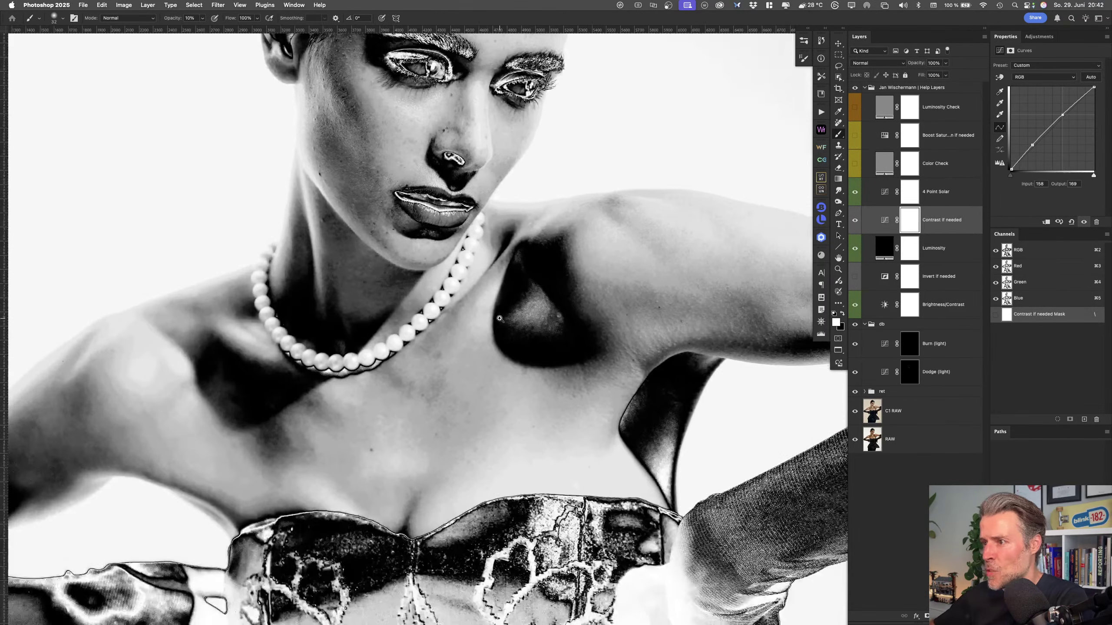
click(875, 372)
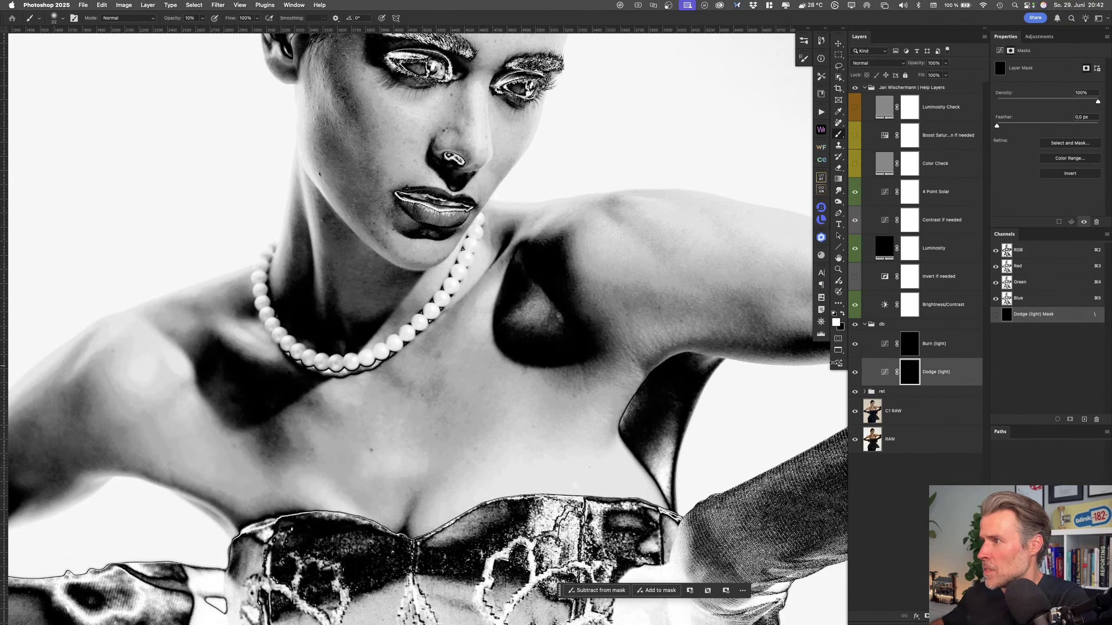
key(bracketright)
key(bracketright)
key(bracketright)
key(bracketright)
key(bracketright)
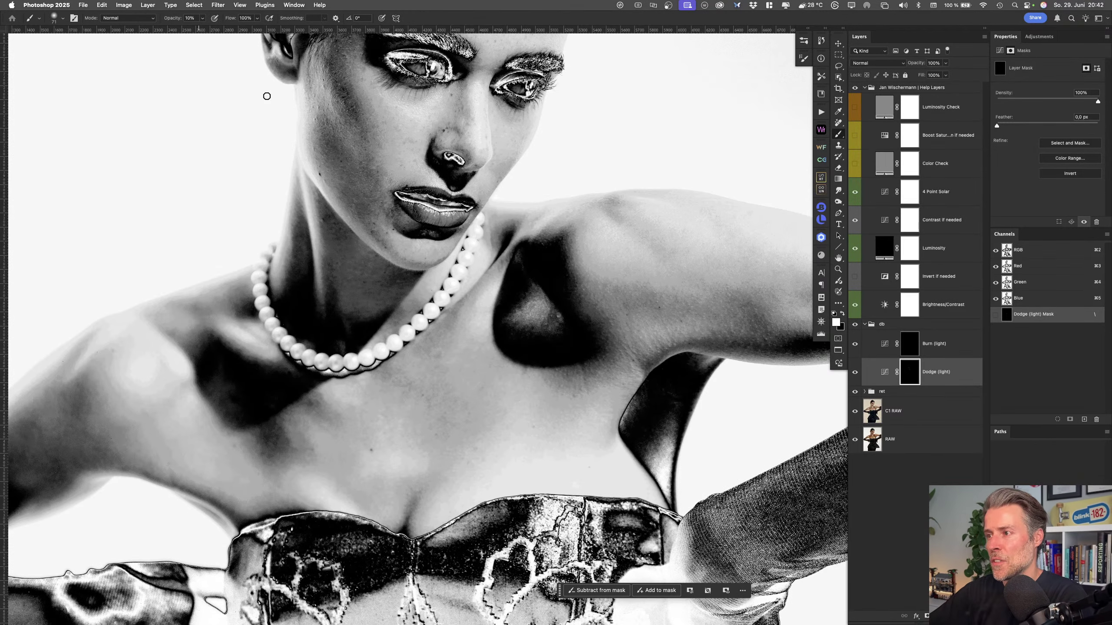
mouse_move(427, 349)
mouse_down()
mouse_move(465, 303)
mouse_move(423, 349)
mouse_move(443, 352)
mouse_move(443, 335)
mouse_up()
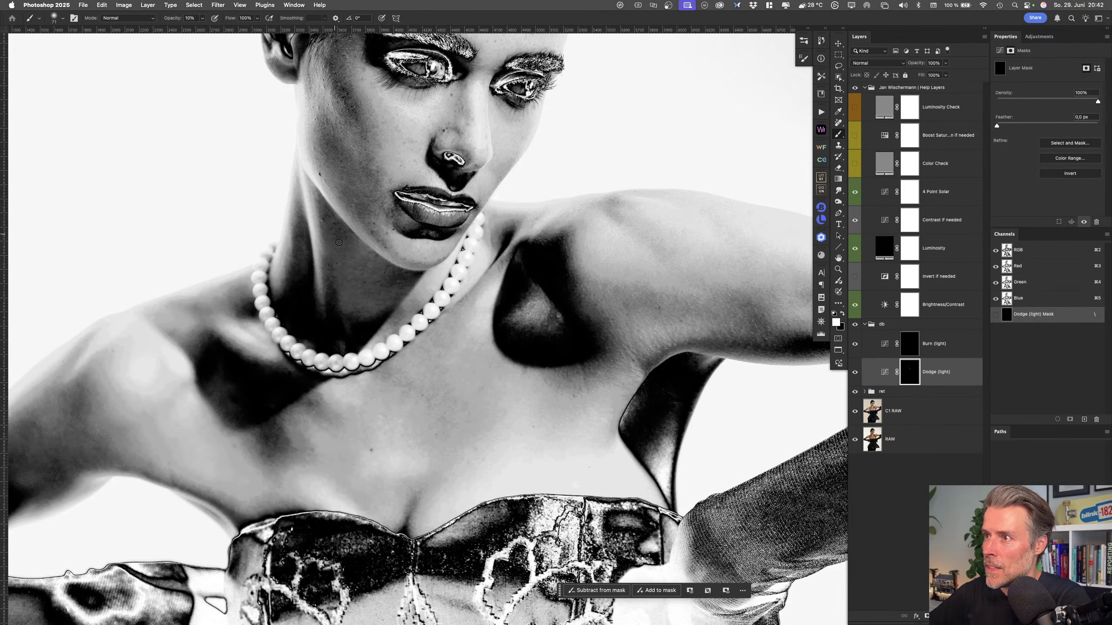
Lighten uneven skin on the cheek below the eye on the Dodge (light) mask
key(alt+bracketright)
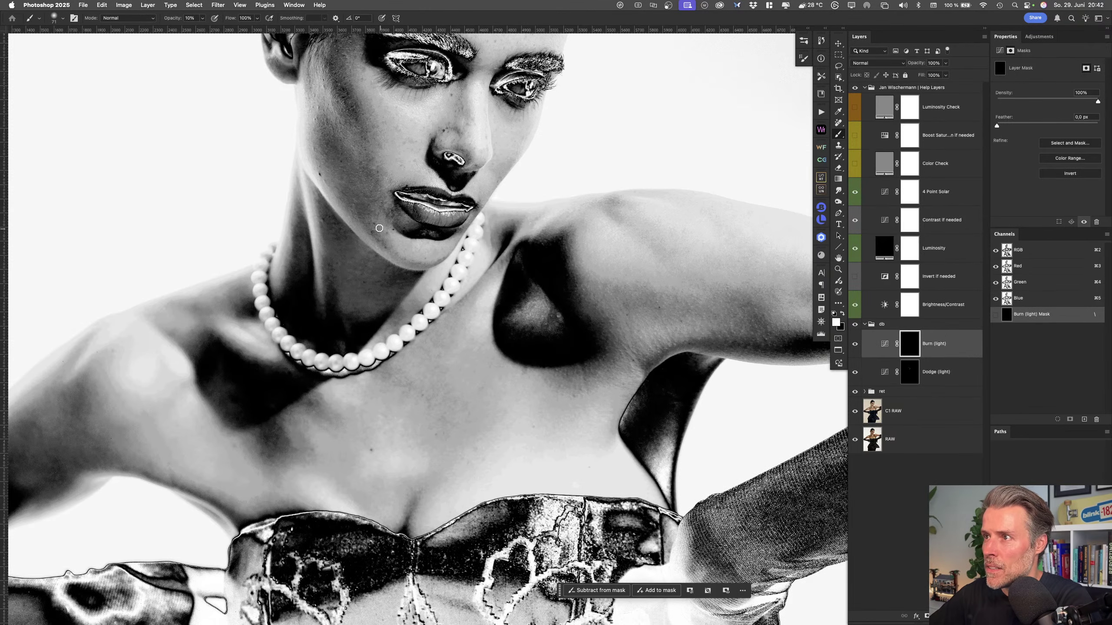
key(alt+bracketleft)
scroll(372, 219, up, 3)
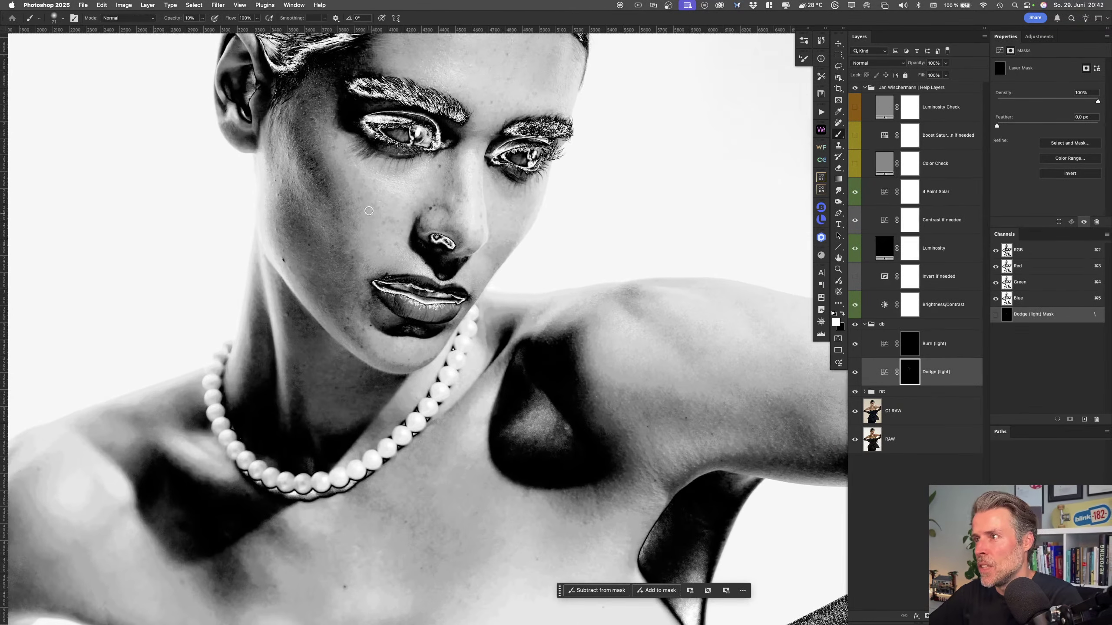
scroll(359, 228, up, 5)
drag(338, 253, 345, 210)
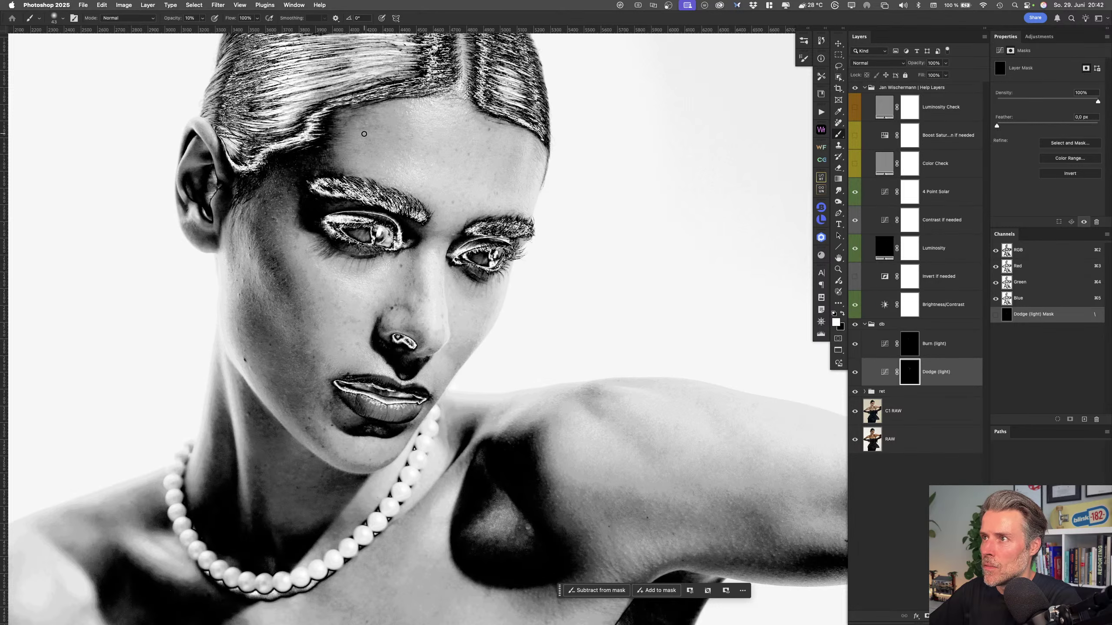
Even out the lower cheek, jawline and skin beside the mouth, alternating between the Burn (light) and Dodge (light) masks
key(alt+bracketright)
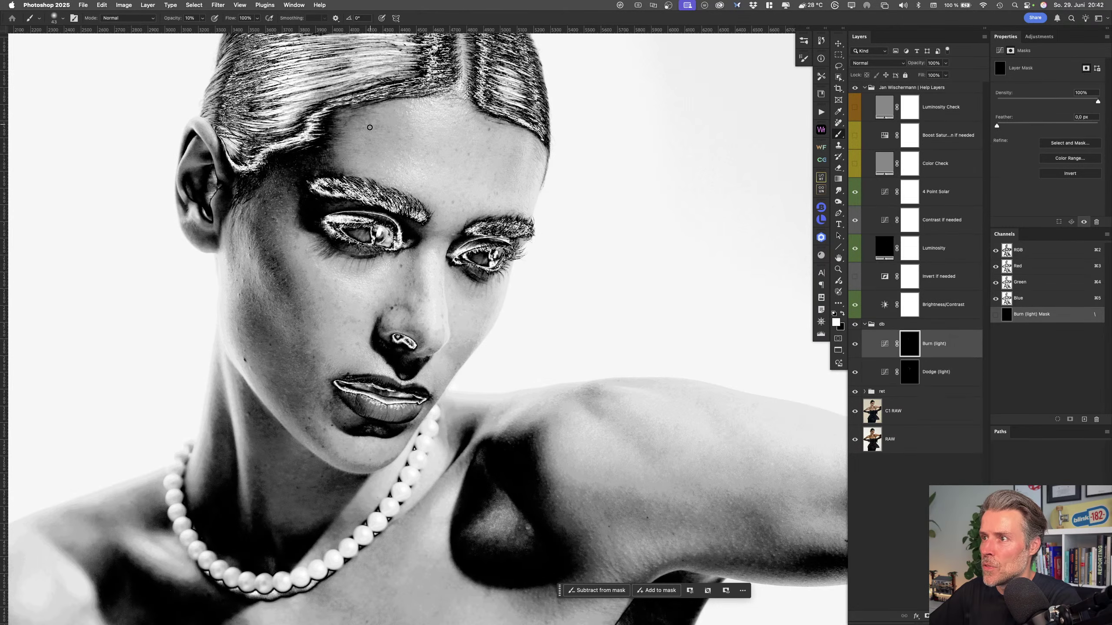
key(alt+bracketleft)
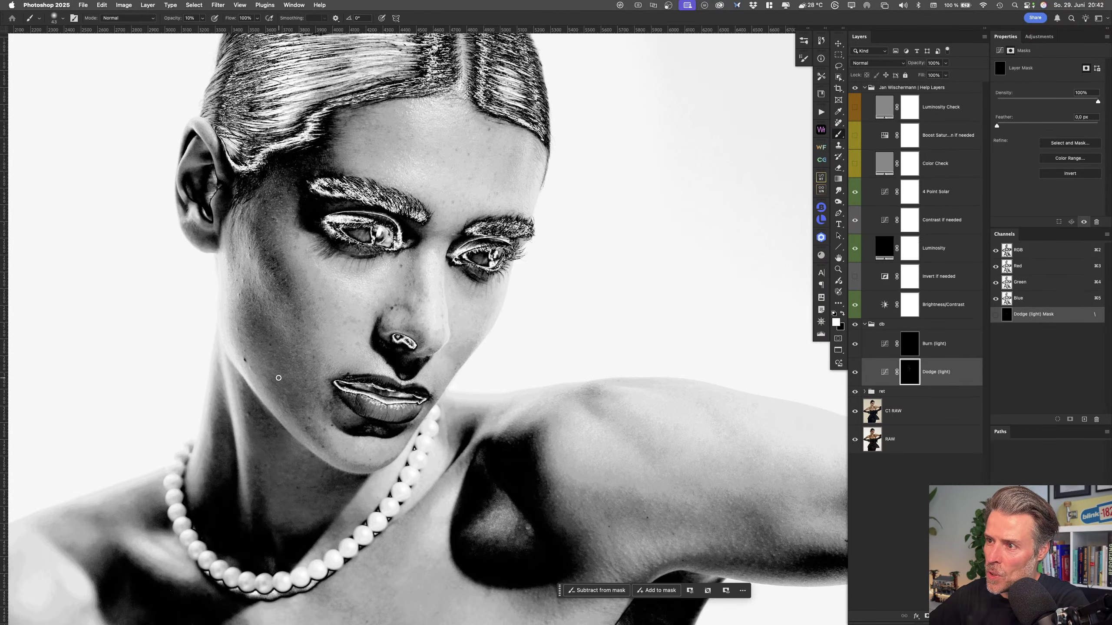
drag(274, 393, 282, 391)
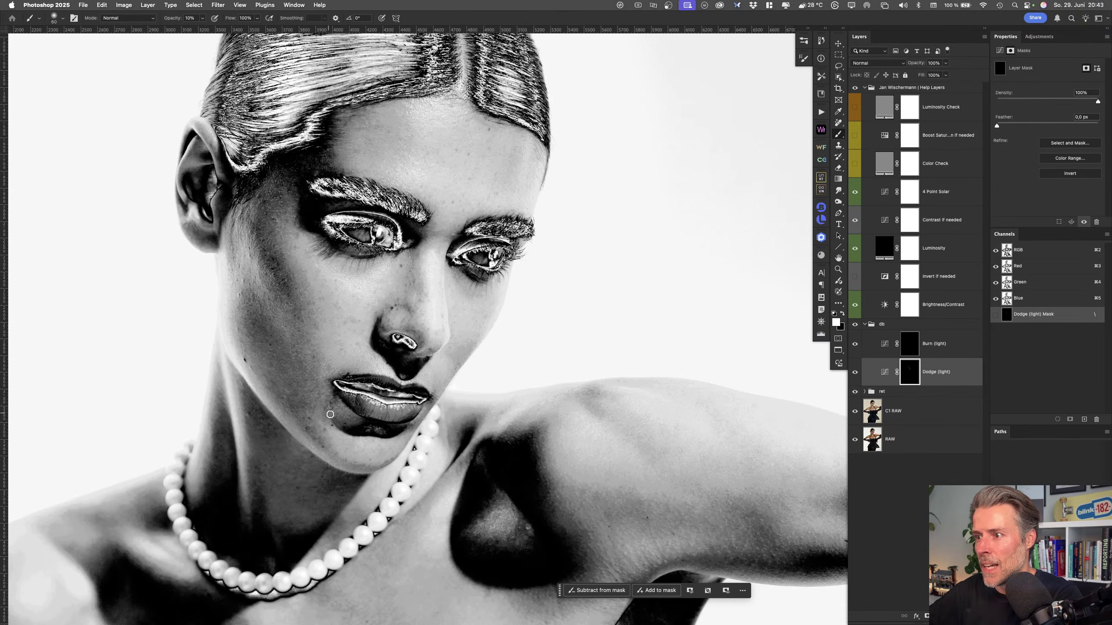
drag(331, 413, 310, 413)
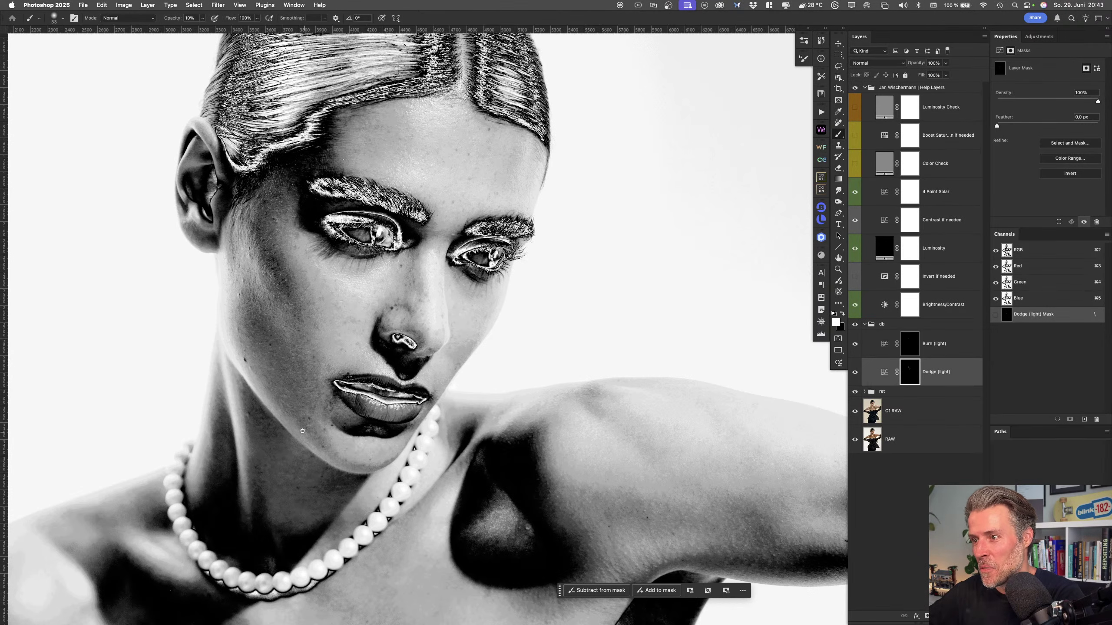
key(alt+bracketright)
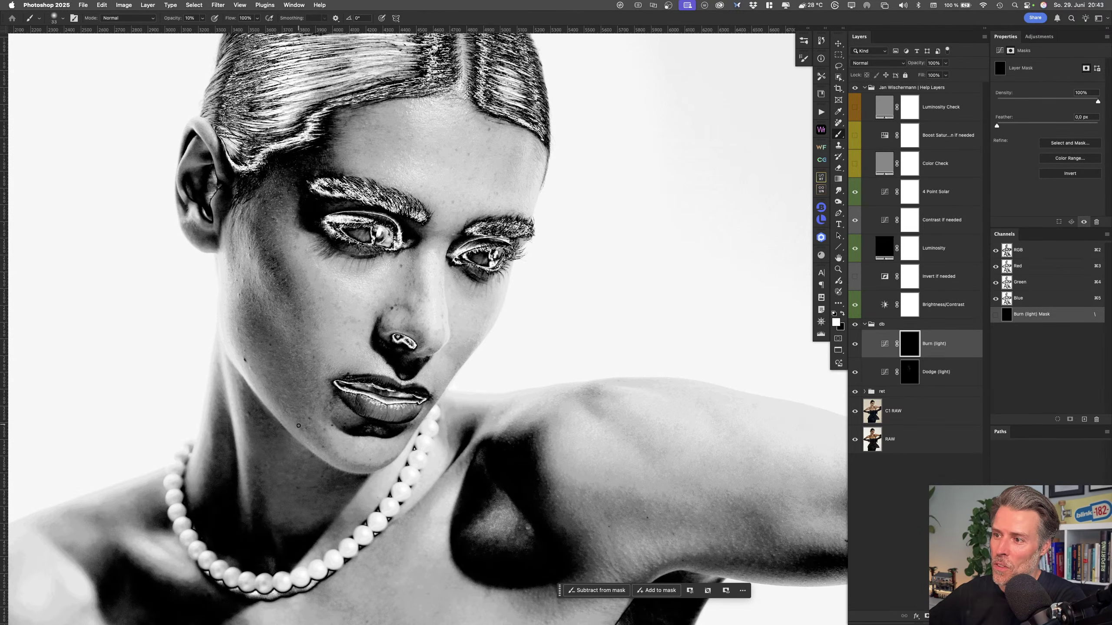
key(alt+bracketleft)
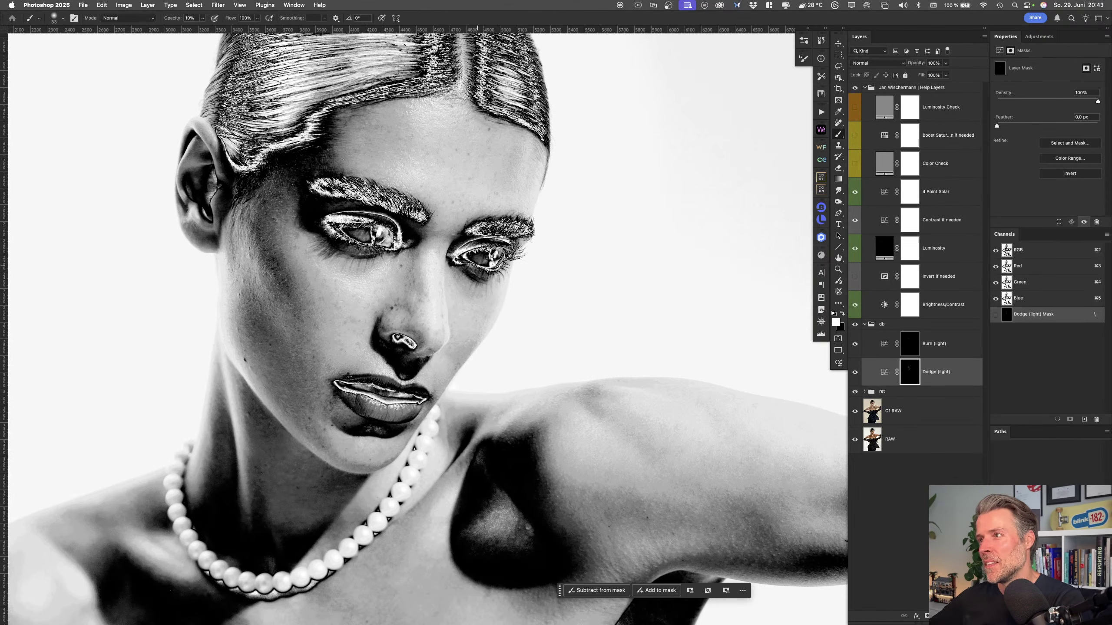
Hide the help layers group and compare the portrait with the Burn (light) and Dodge (light) layers toggled together
click(855, 88)
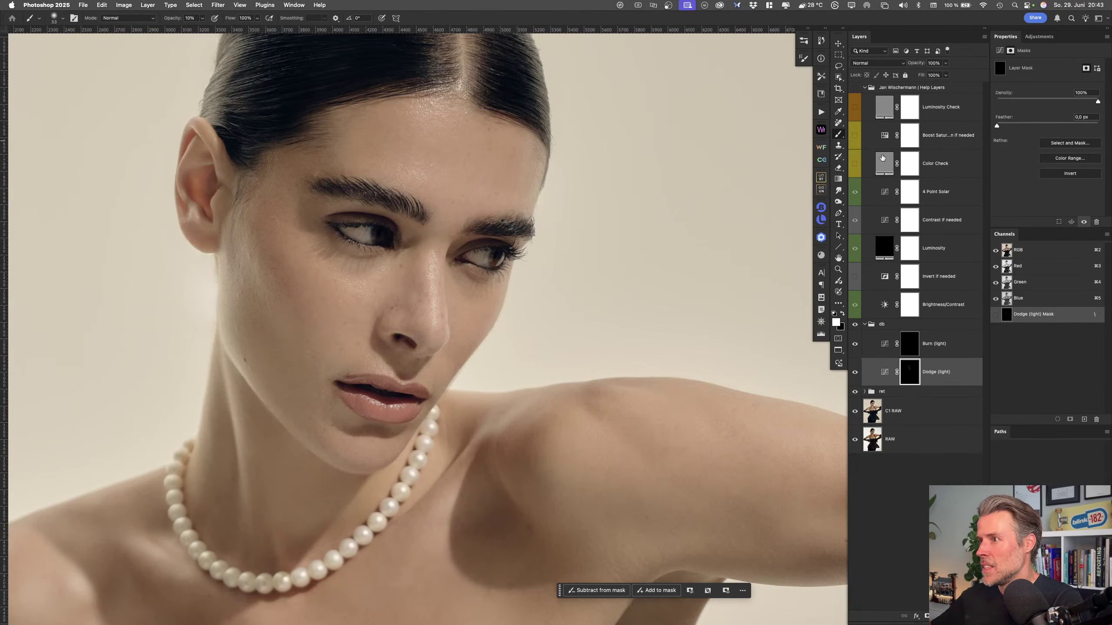
shift+click(945, 344)
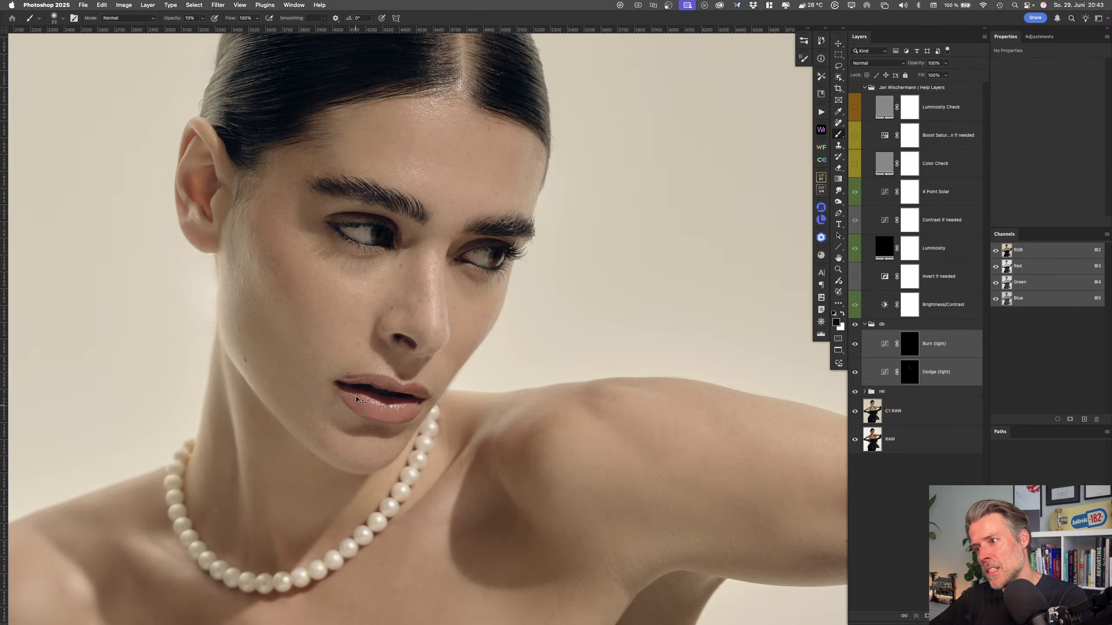
key(super+comma)
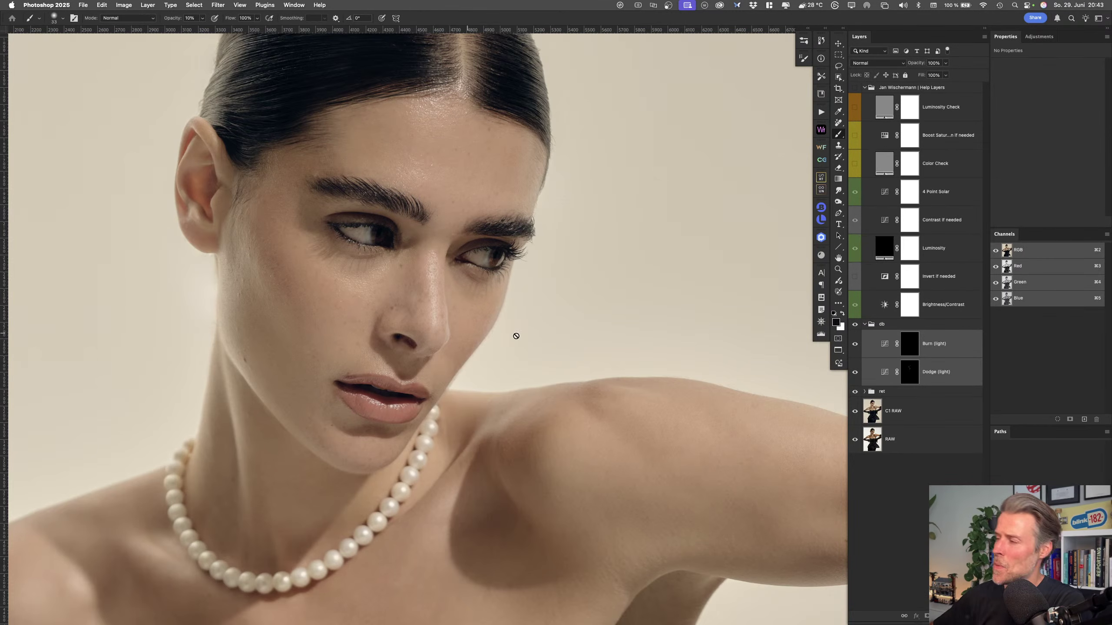
Remove small blemishes on the cheek near the ear and on the forehead with the Remove tool on the ret layer
click(867, 394)
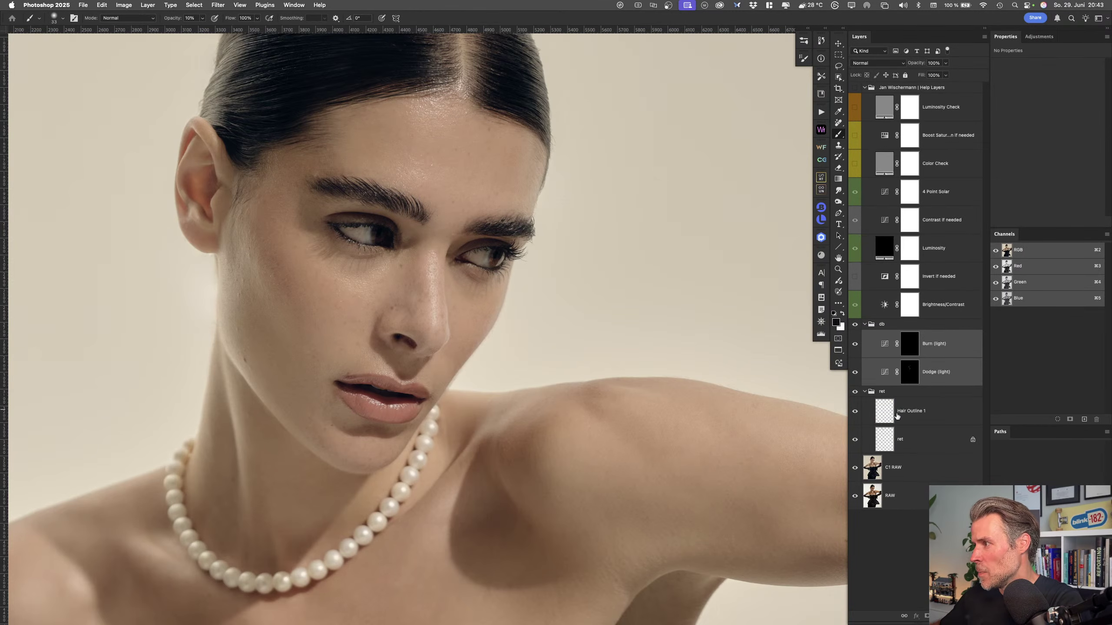
click(920, 439)
key(j)
scroll(265, 260, up, 3)
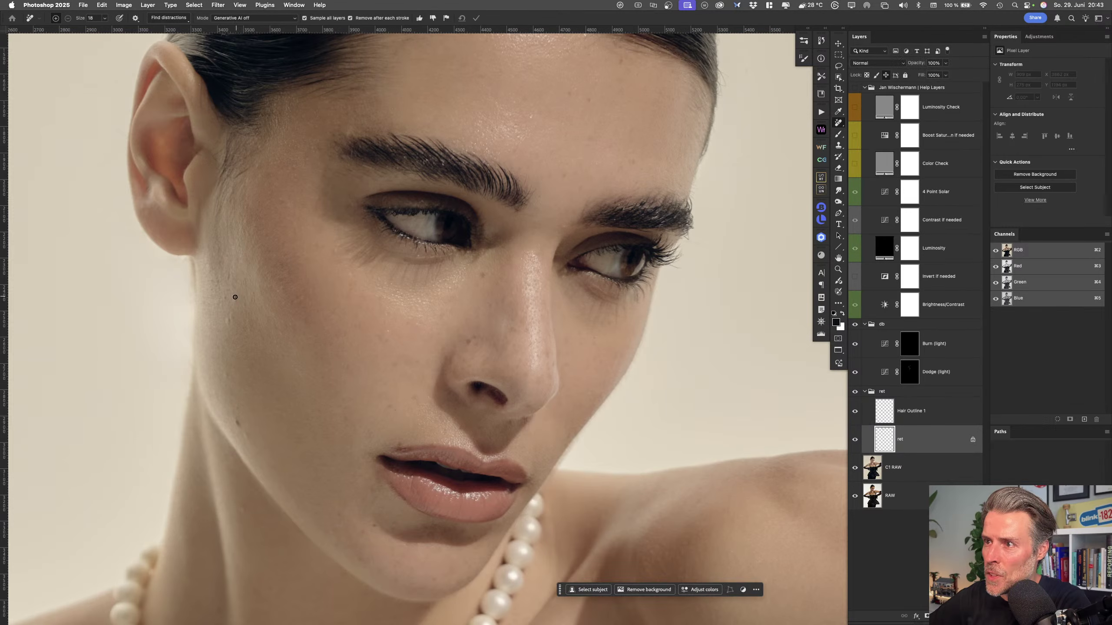
drag(229, 319, 235, 324)
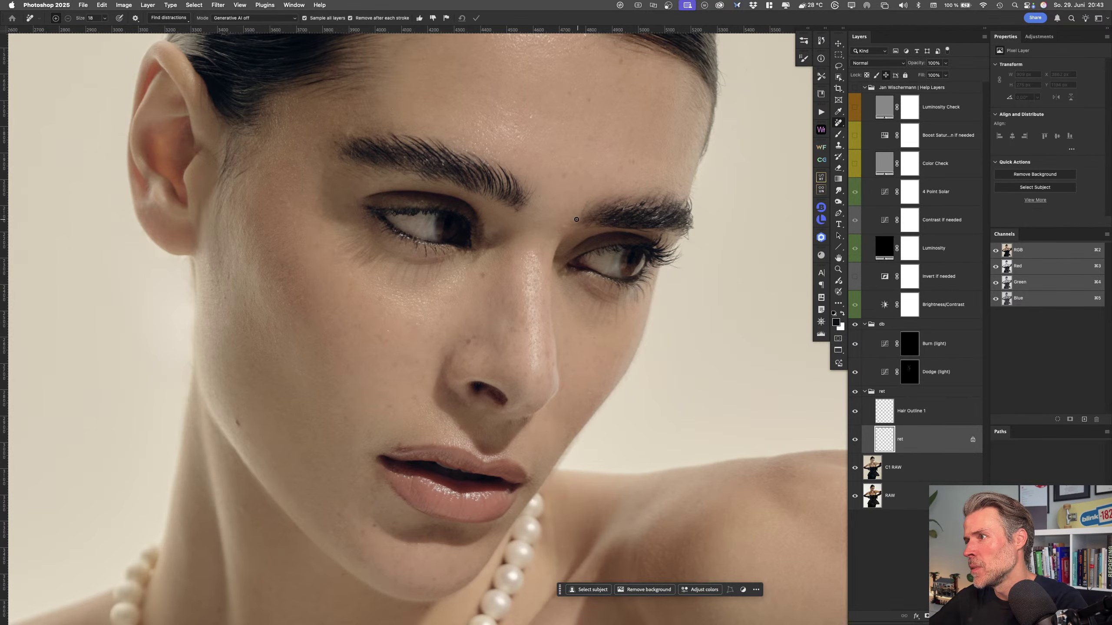
drag(604, 180, 569, 243)
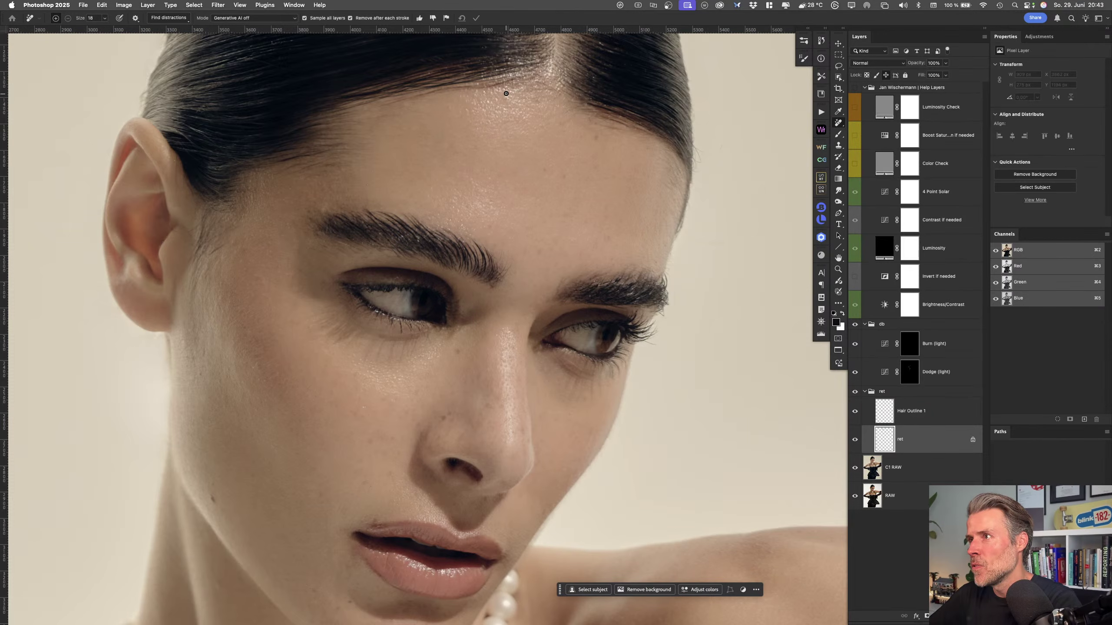
scroll(447, 205, down, 3)
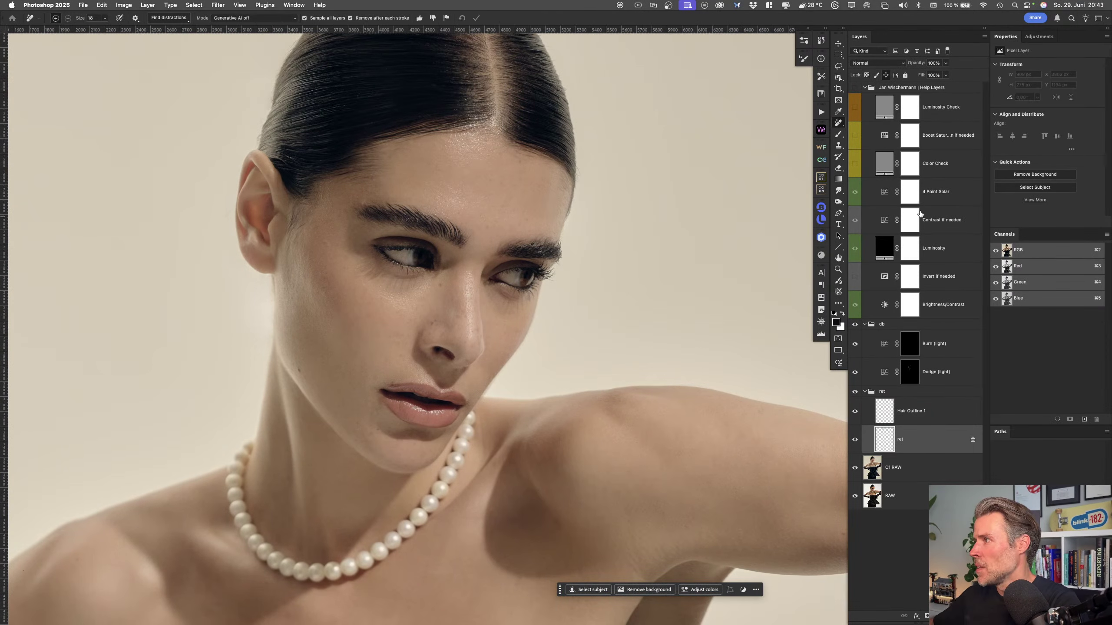
Delete the help layers group and collapse the db and ret groups
click(893, 87)
key(Delete)
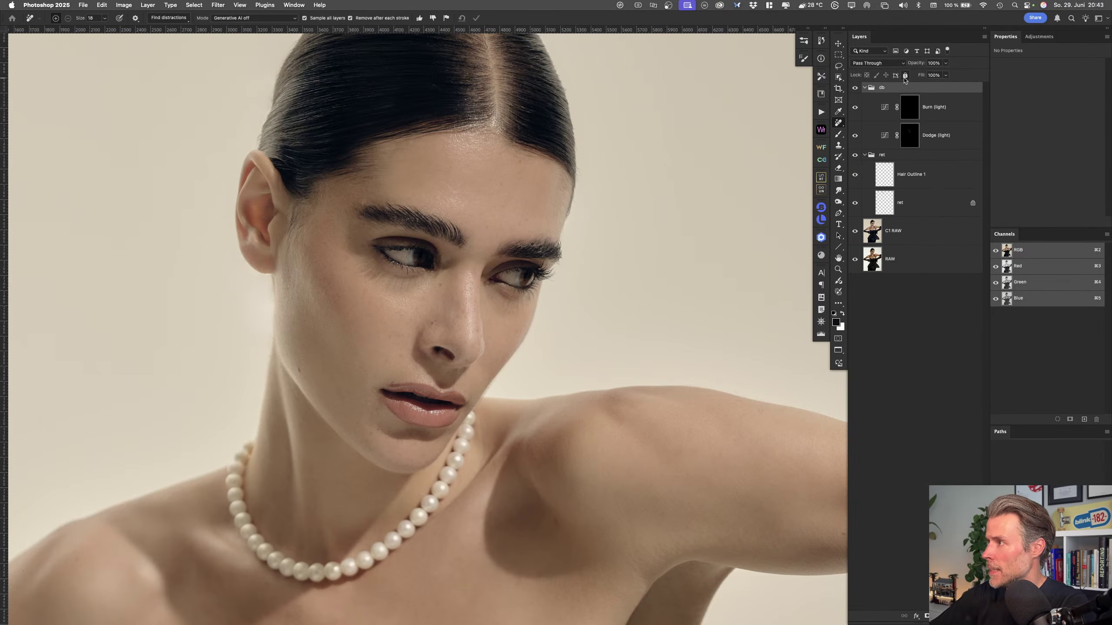
click(865, 88)
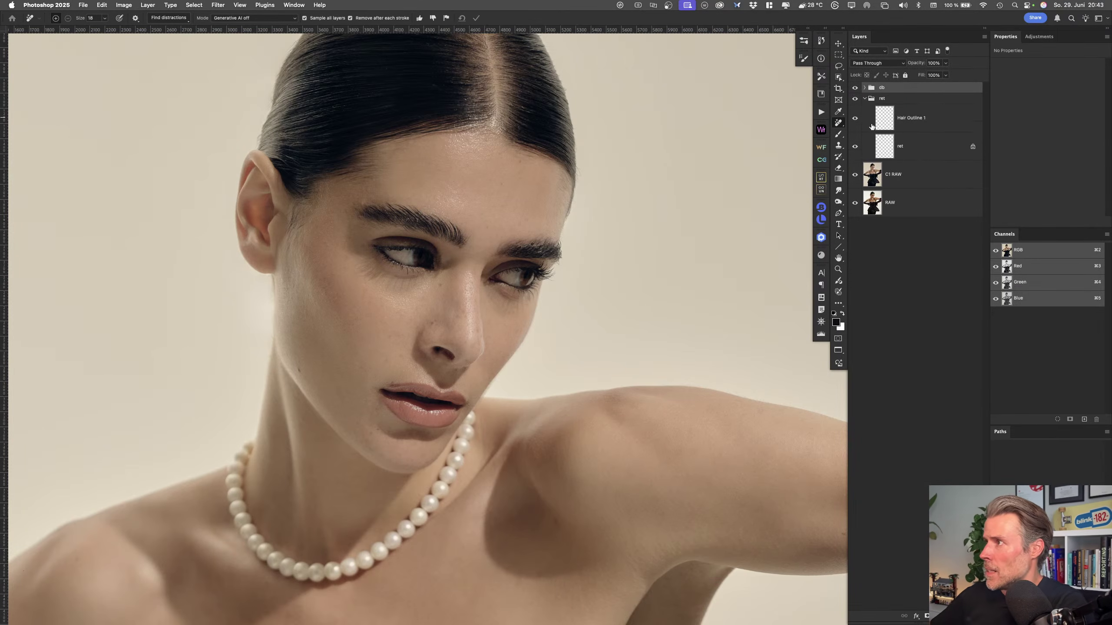
click(865, 99)
Compare the retouched image with the RAW layer alone, both close up and at full-figure view
alt+click(855, 146)
alt+click(855, 146)
key(super+0)
alt+click(855, 146)
alt+click(855, 147)
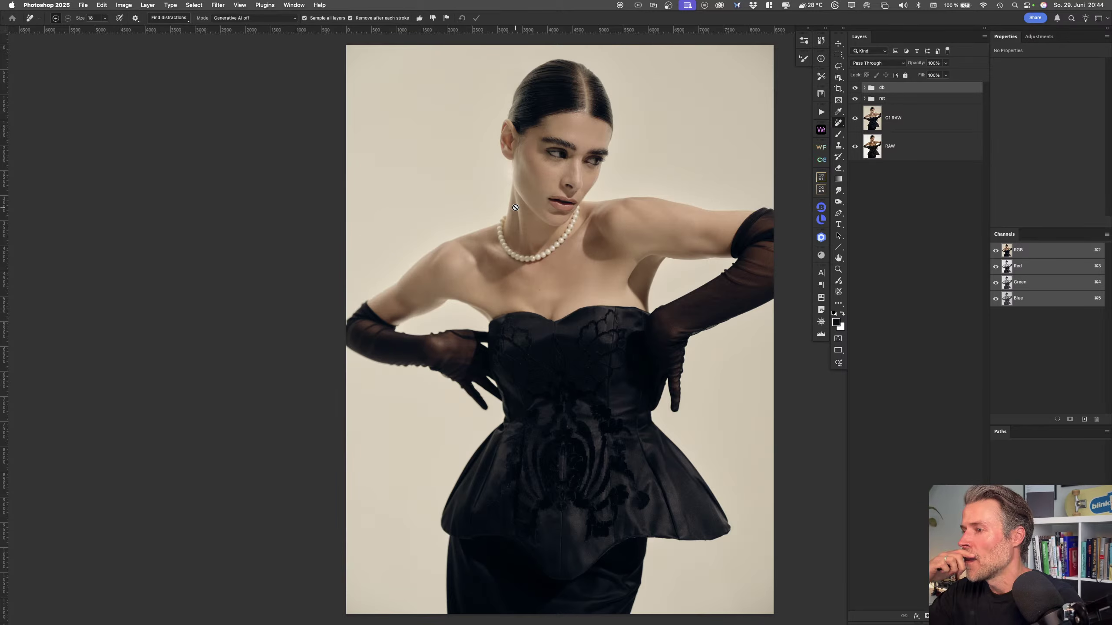
key(super+minus)
scroll(462, 297, right, 3)
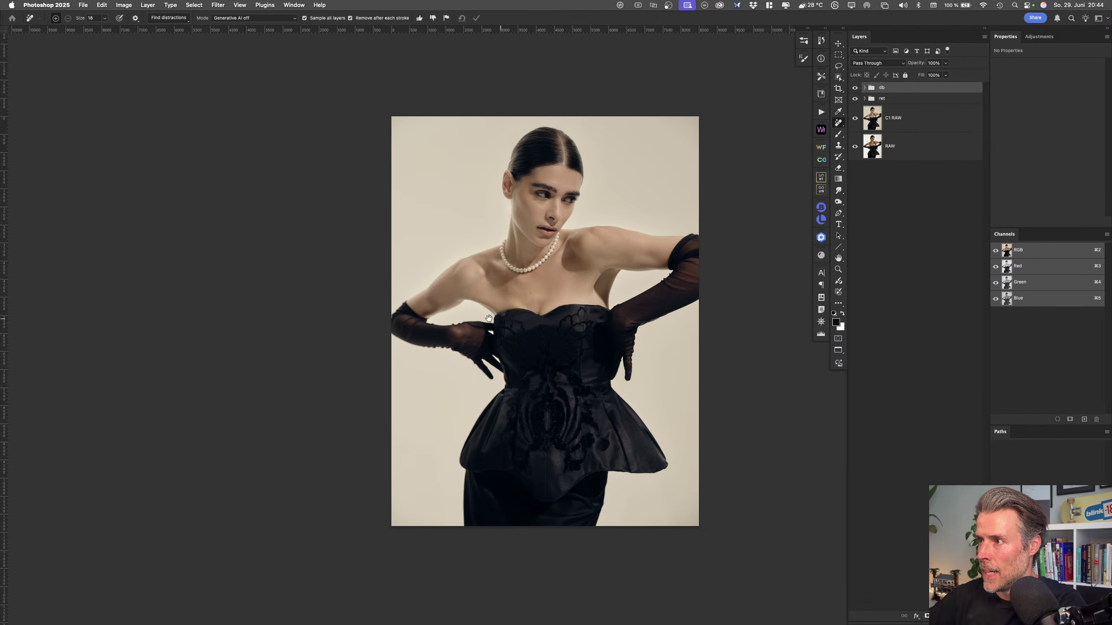
key(super+plus)
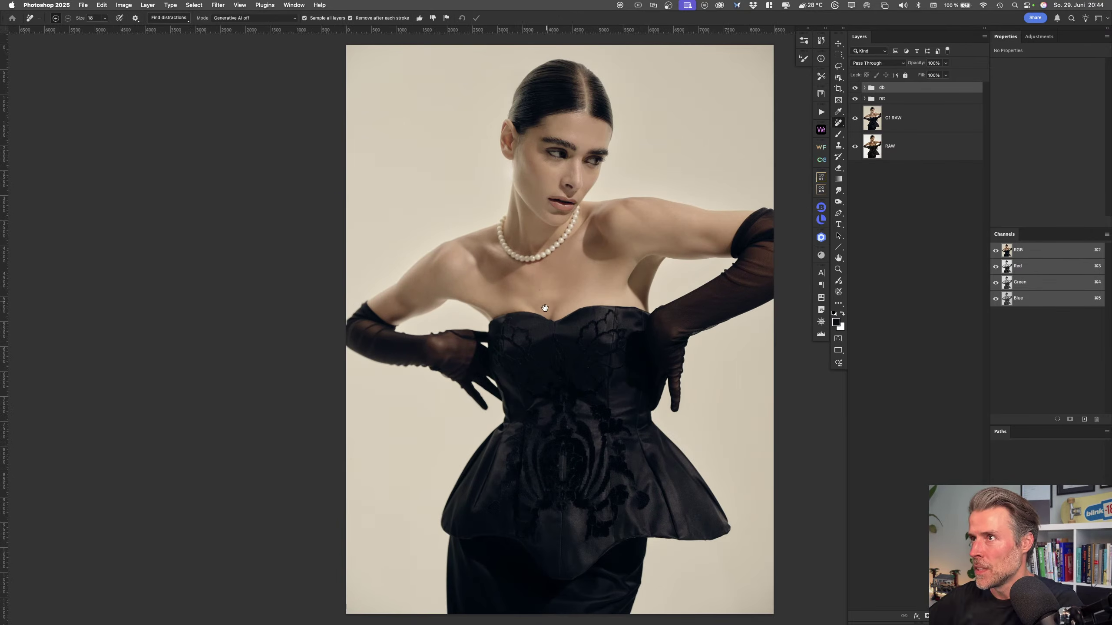
scroll(471, 307, right, 3)
scroll(471, 307, right, 1)
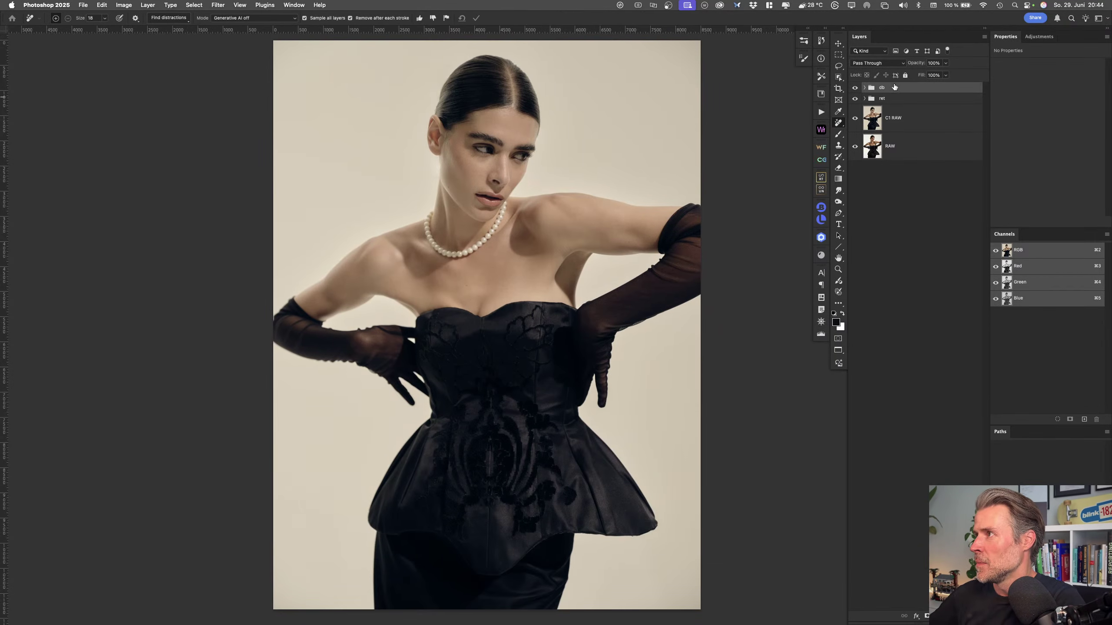
Place the layers of JWI | Color Grading Eye Help from the Color Grading Help Layers library and expand their group
click(821, 94)
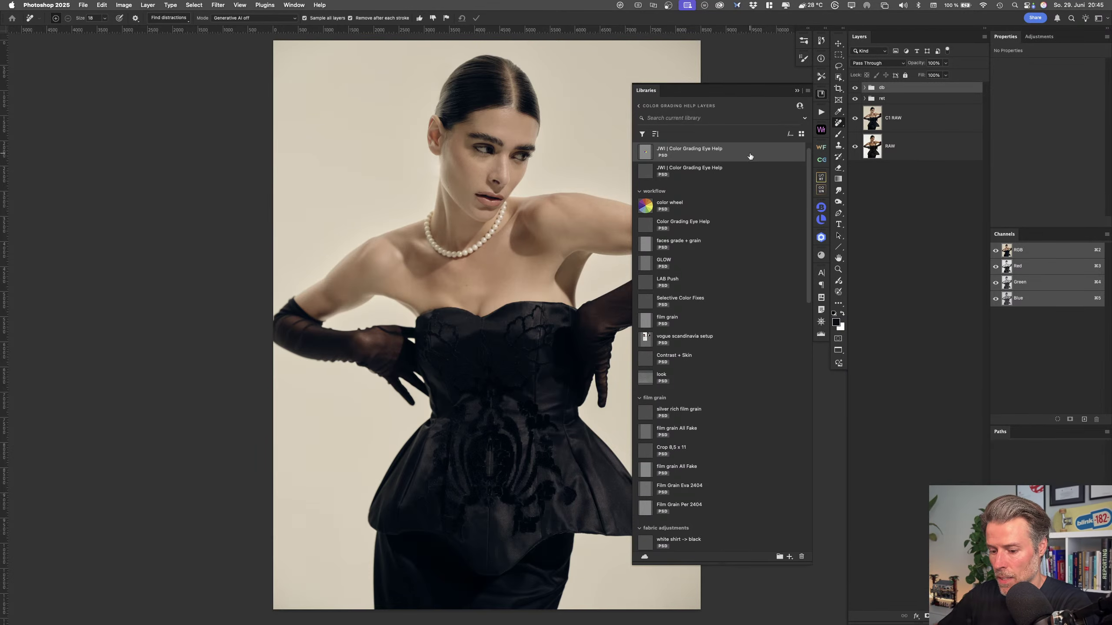
right_click(731, 155)
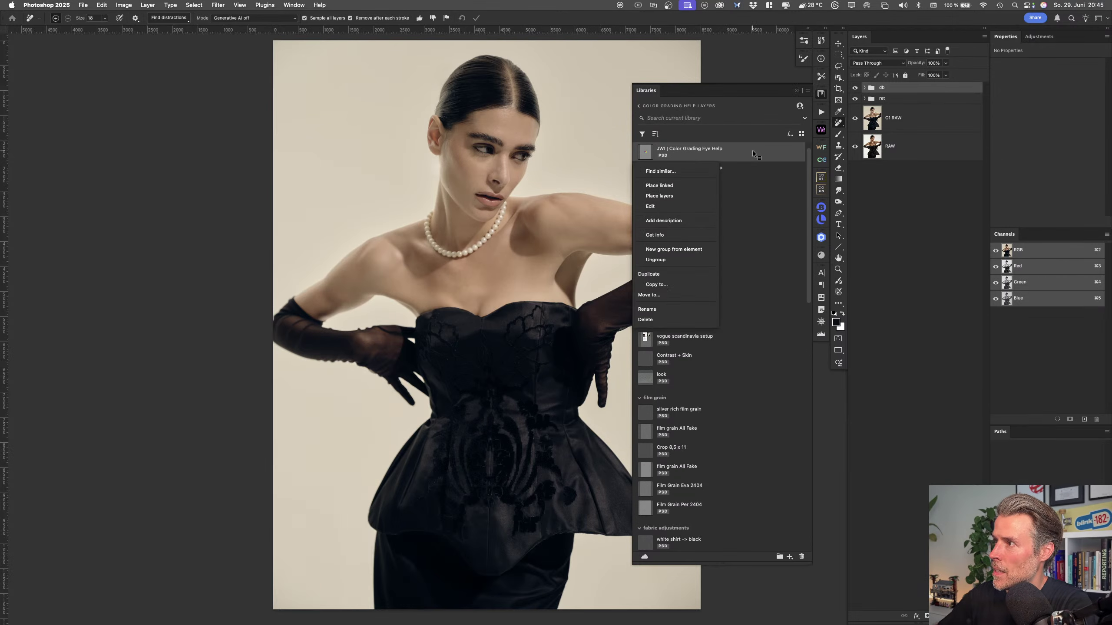
click(687, 195)
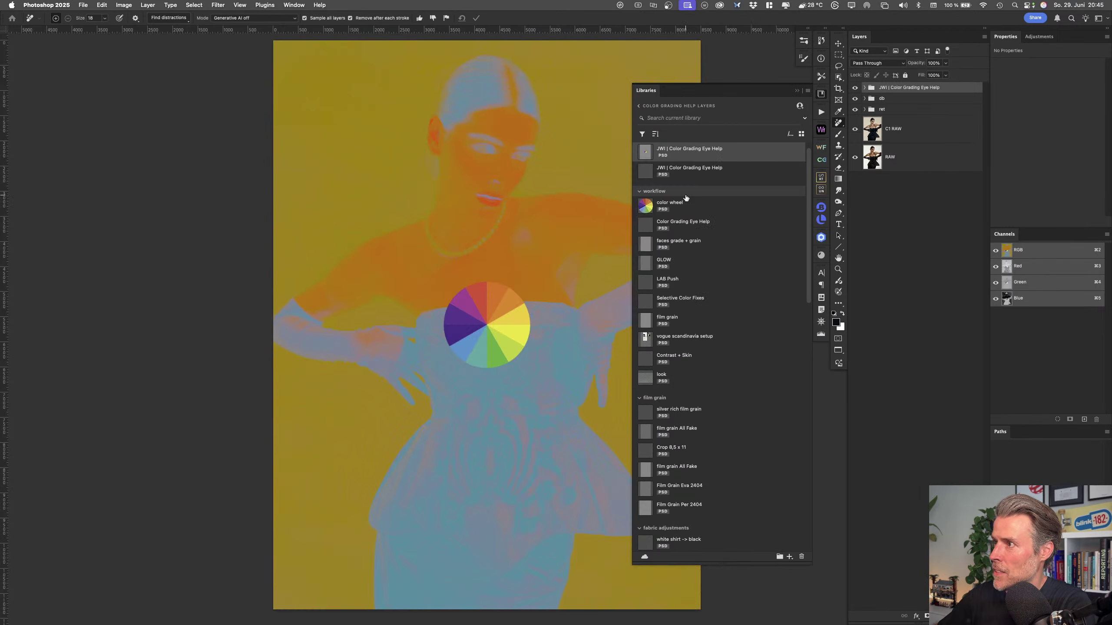
click(865, 88)
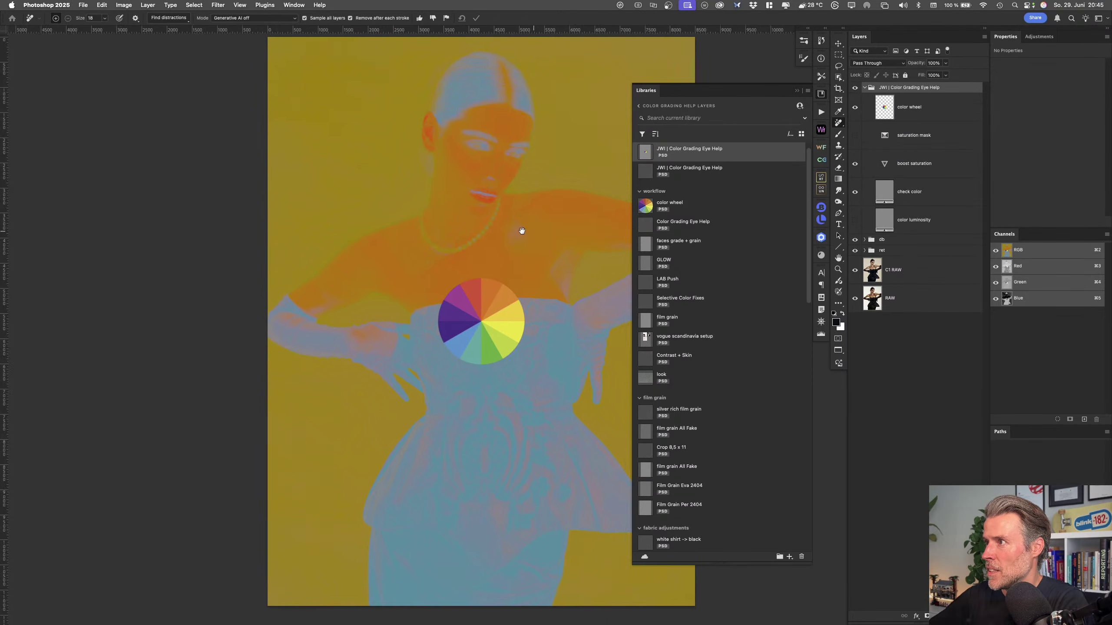
scroll(529, 211, right, 3)
click(796, 91)
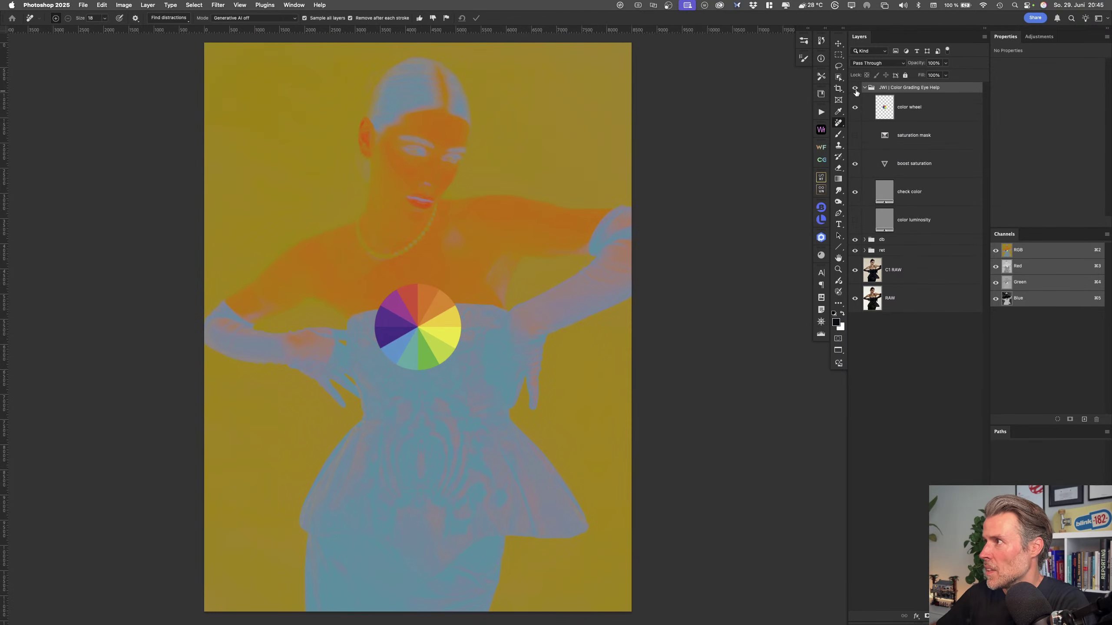
Hide the color wheel, boost saturation and check color layers in the color grading help group
click(855, 107)
click(854, 164)
click(855, 192)
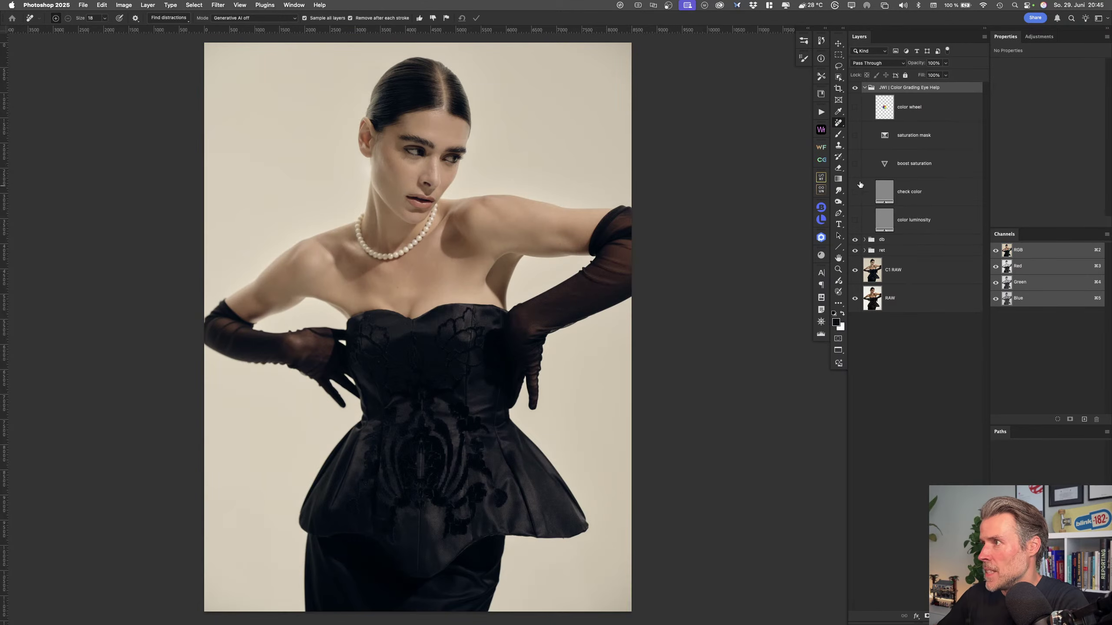
Show the color luminosity layer and toggle it to compare the image in black and white and in color
click(897, 221)
key(super+comma)
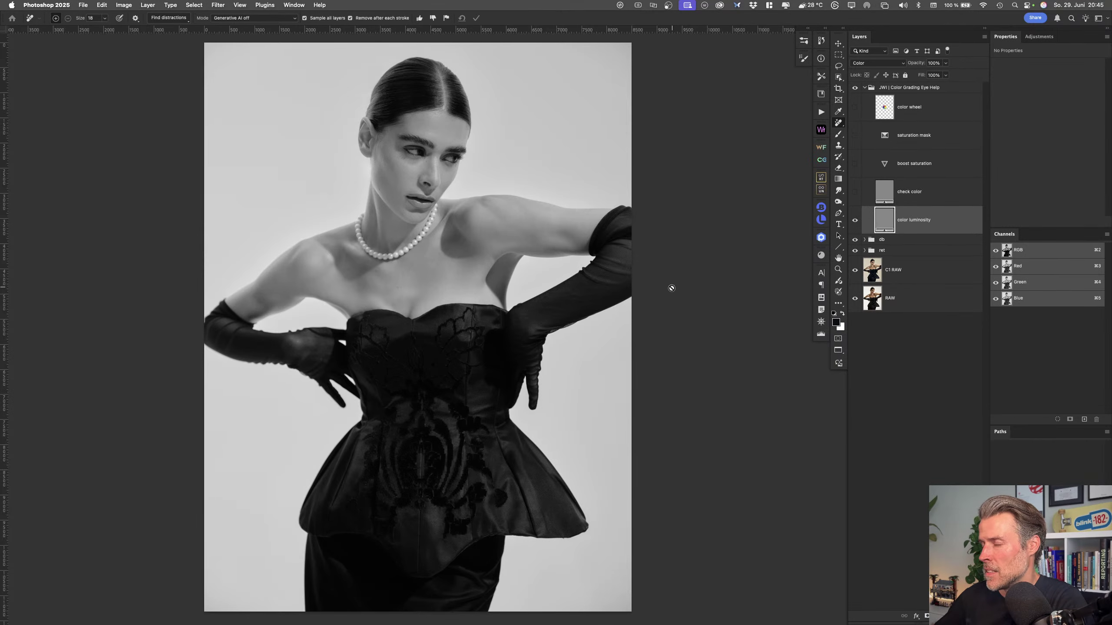
key(super+comma)
key(super+comma)
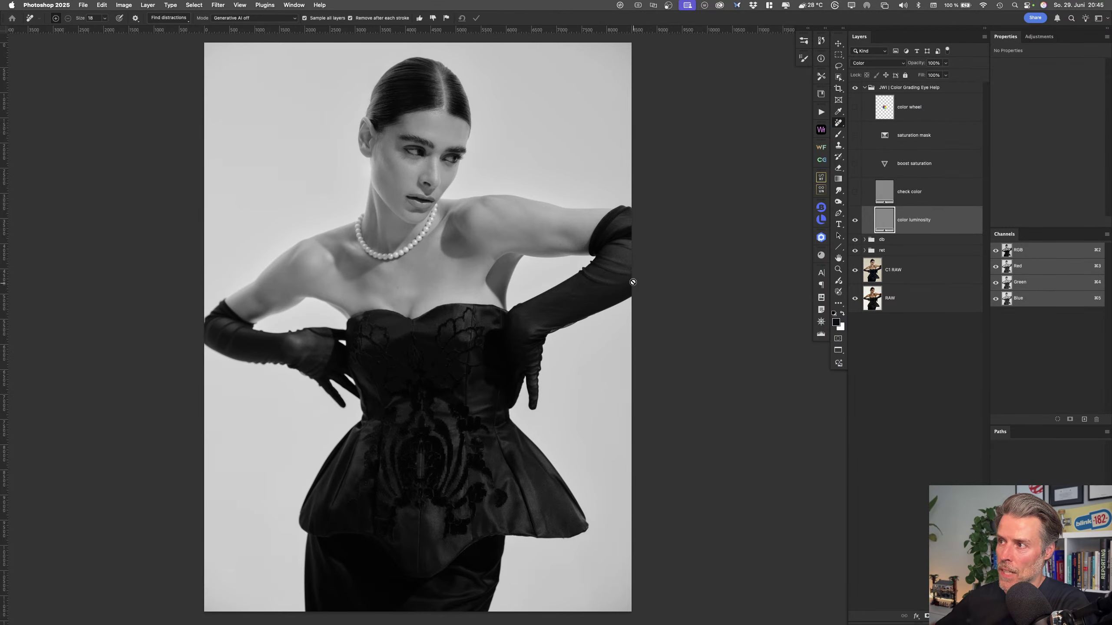
Compare the image under the color luminosity and check color layers in turn, leaving only check color of the two shown
click(856, 220)
click(855, 192)
click(924, 193)
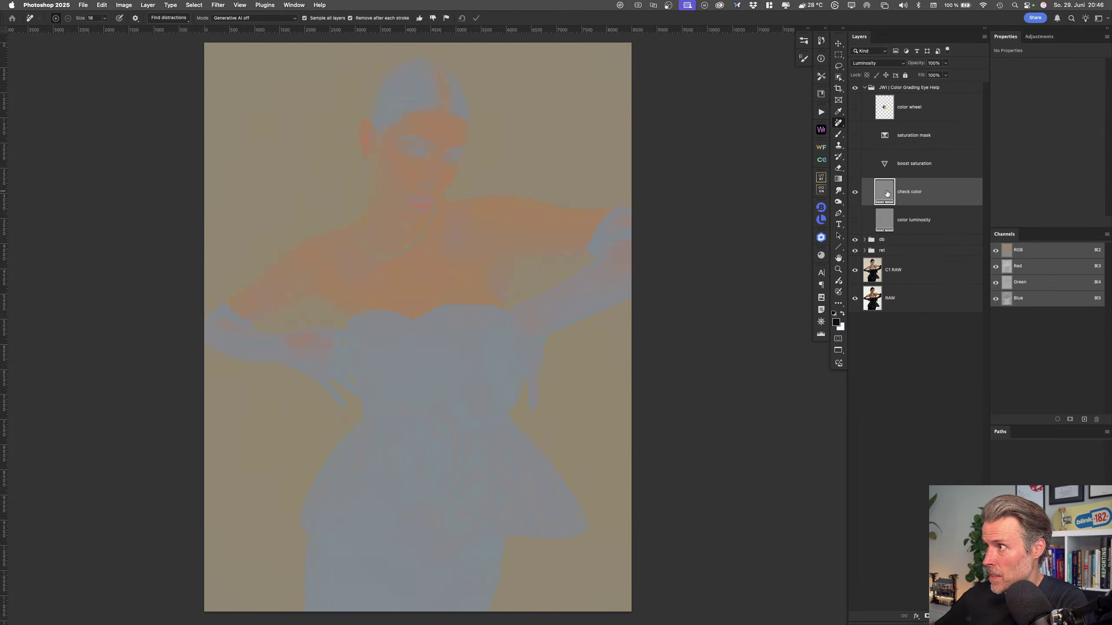
drag(854, 192, 854, 220)
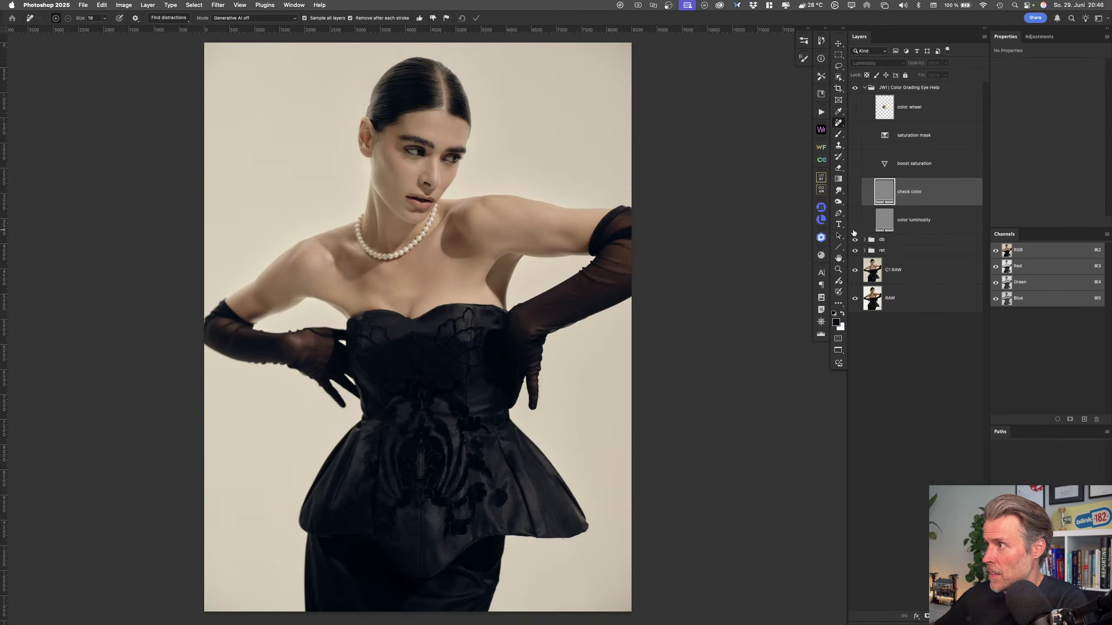
click(880, 222)
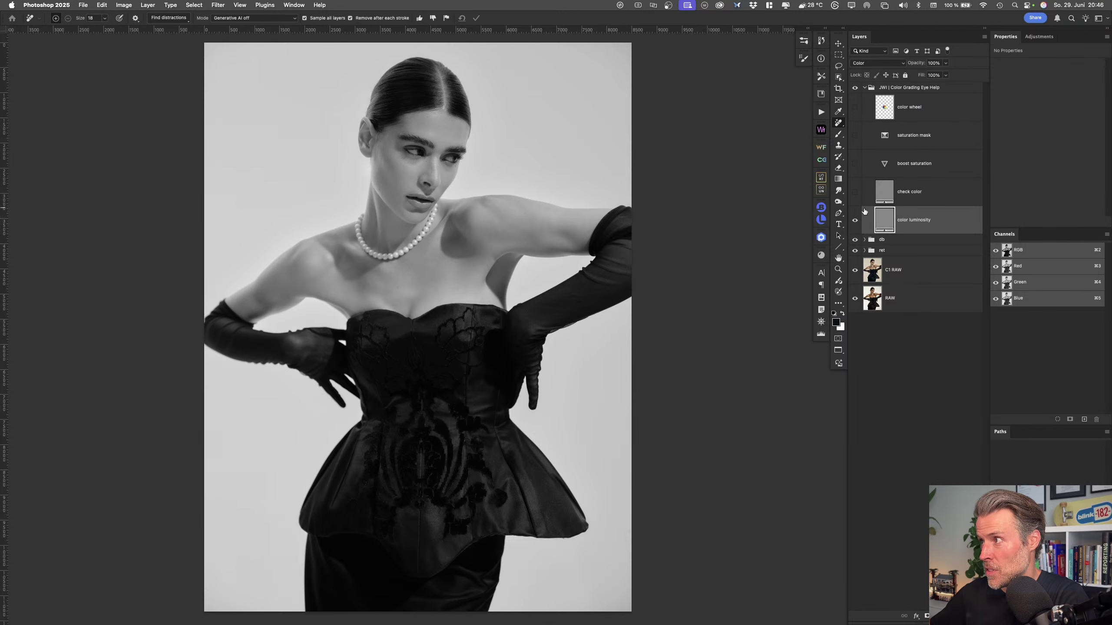
click(854, 220)
click(854, 199)
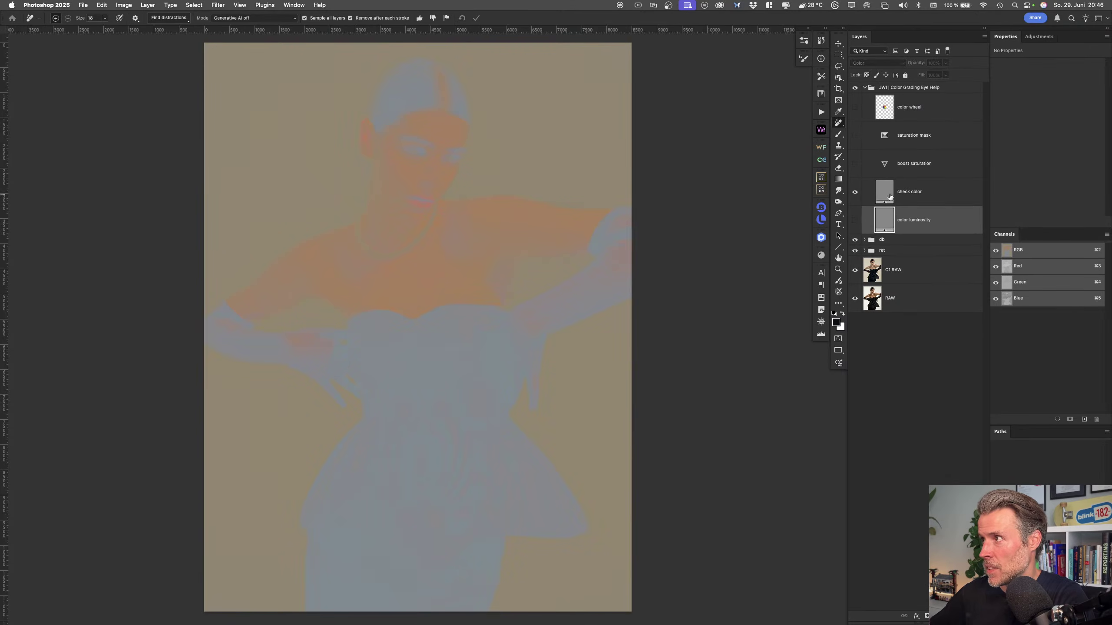
click(891, 195)
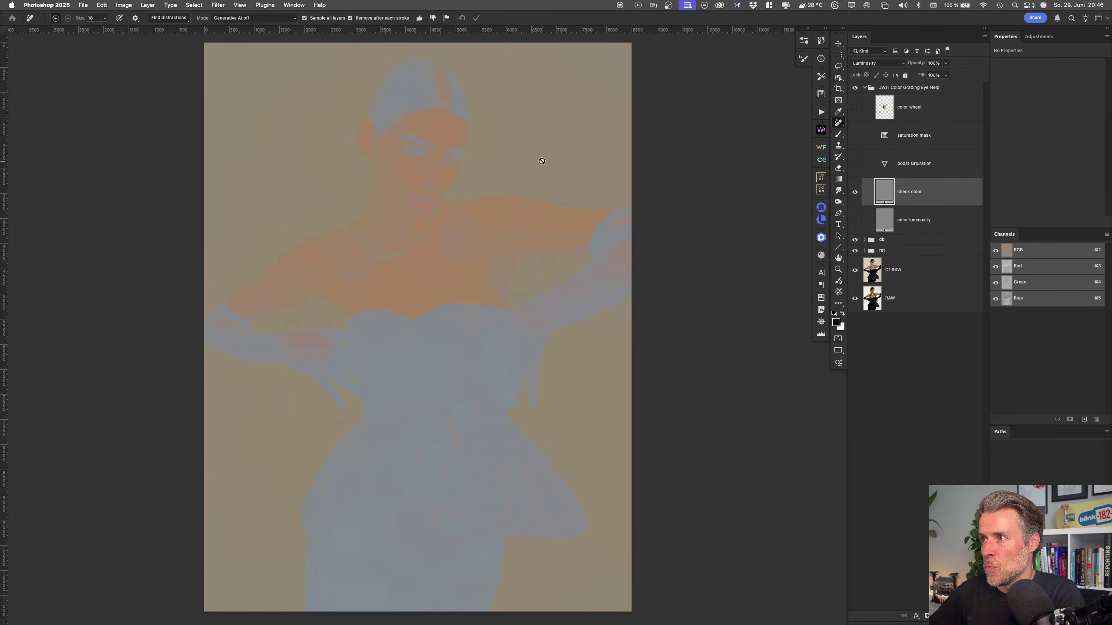
Show the boost saturation layer with its Saturation set to +70, and show the color wheel layer
click(854, 163)
click(928, 170)
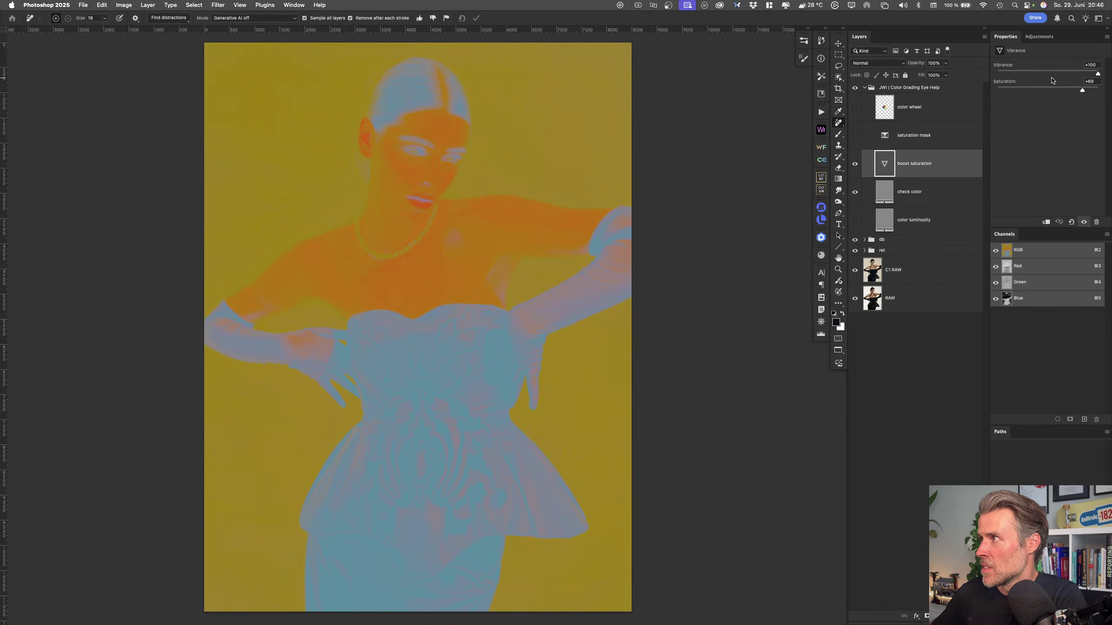
drag(1082, 92, 1083, 91)
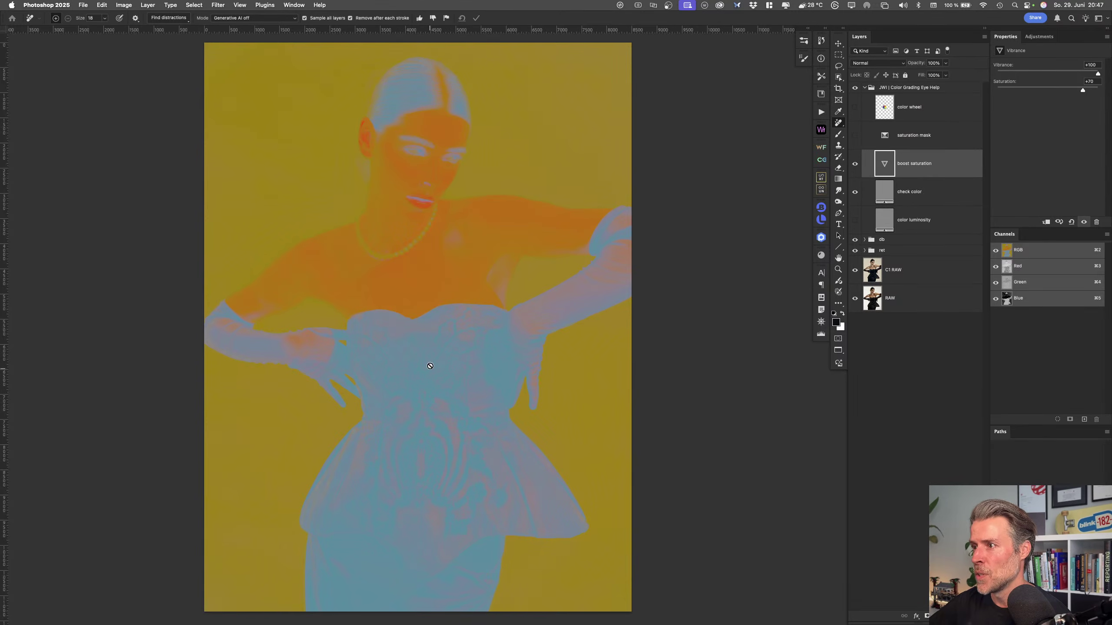
click(856, 108)
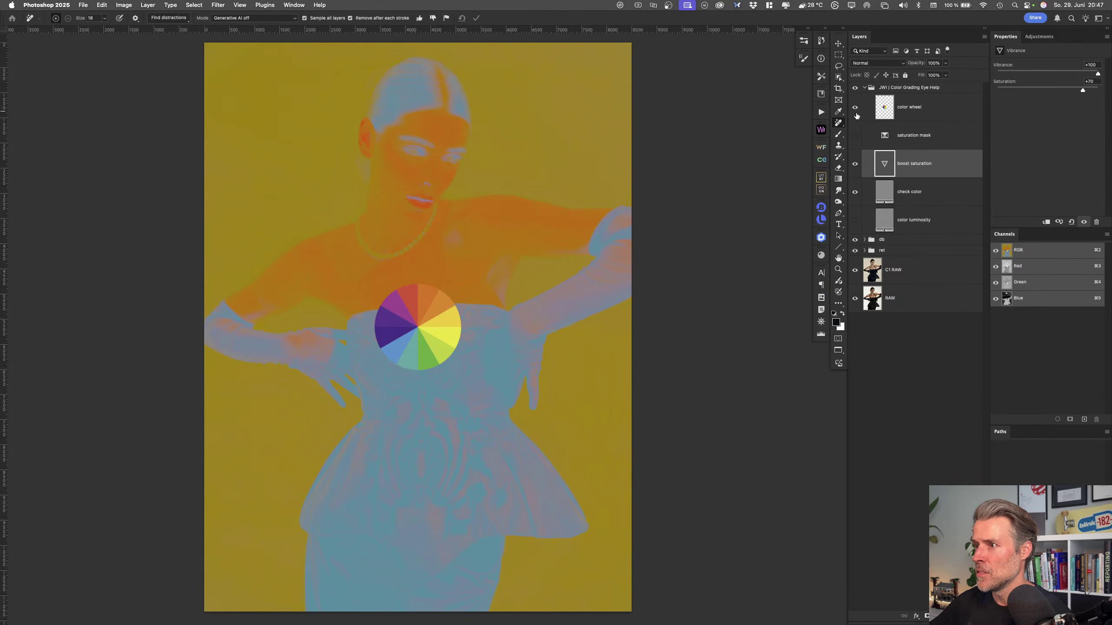
click(931, 115)
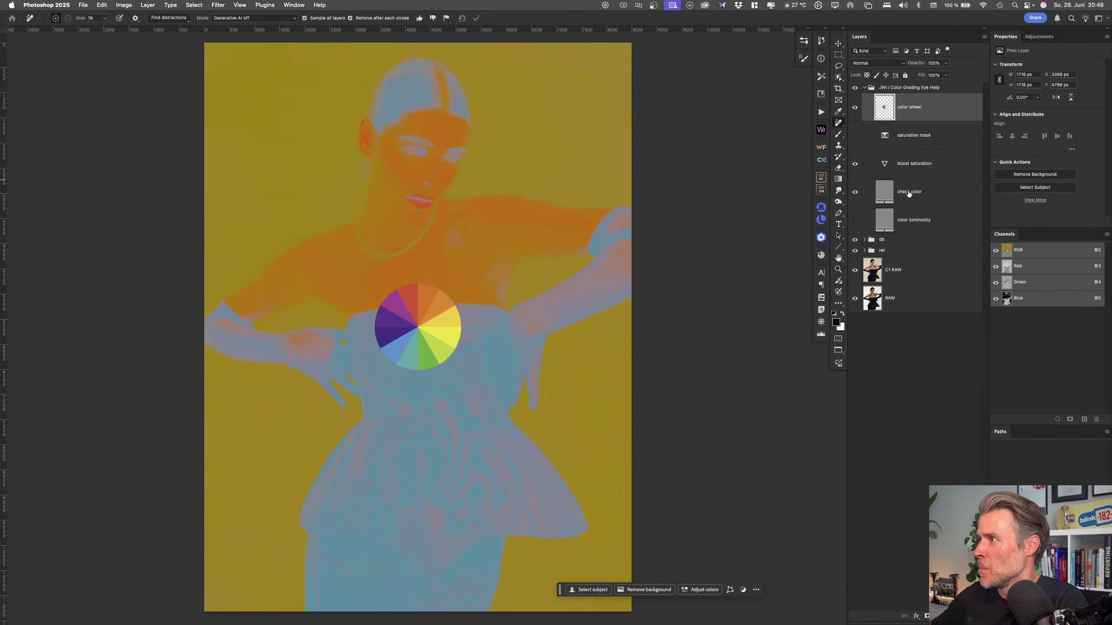
Create a new layer group above the db group and name it color grade
click(894, 240)
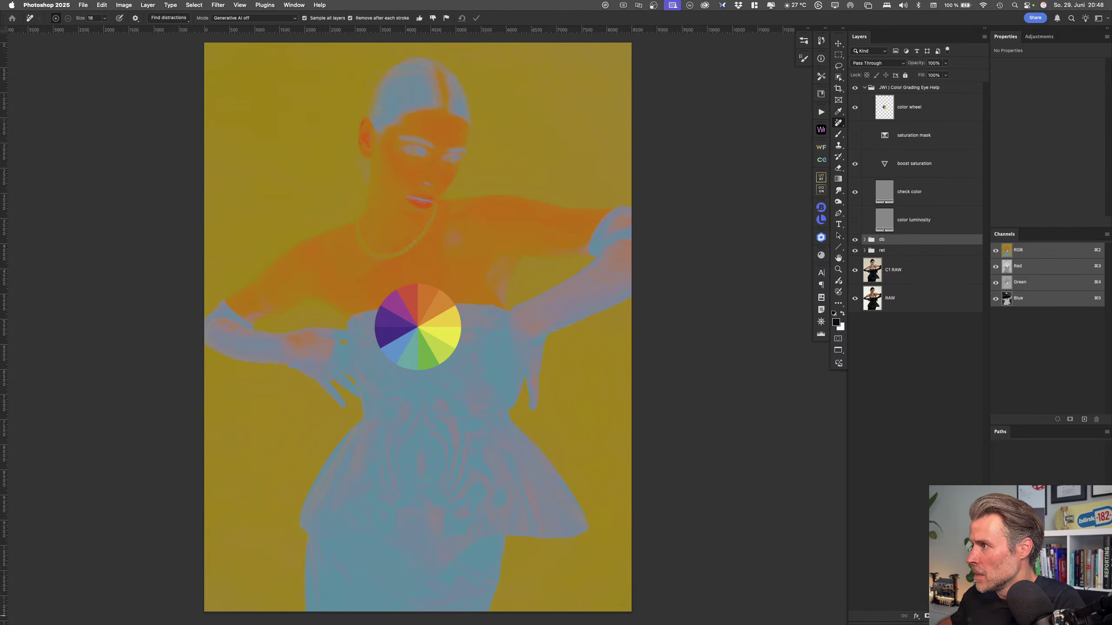
key(super+g)
double_click(888, 239)
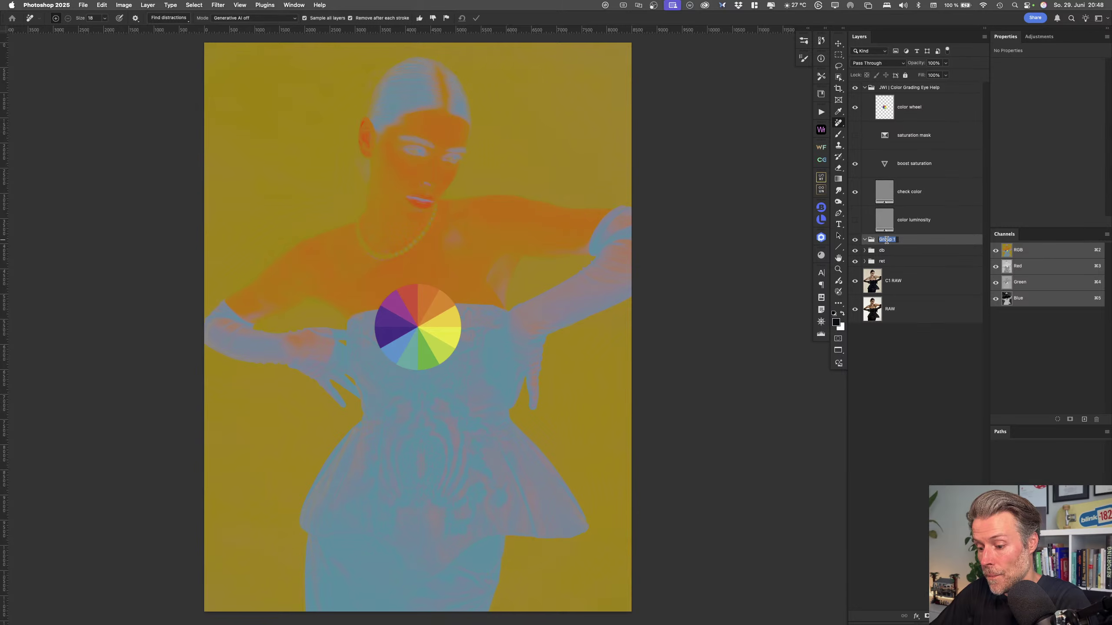
text(color grade)
key(Return)
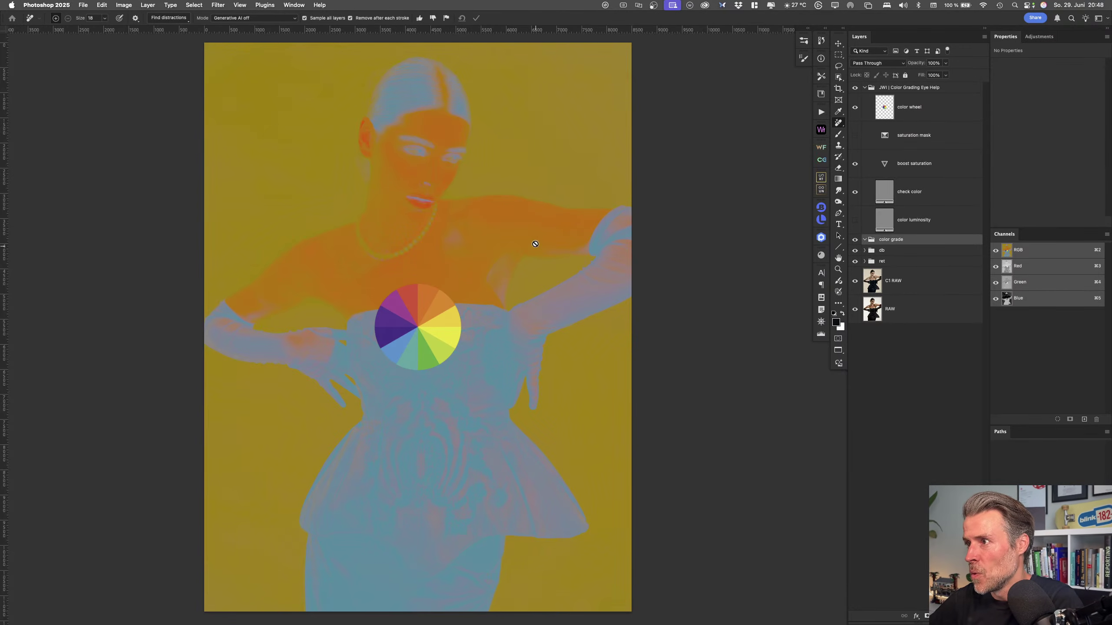
Select the model from the C1 RAW layer, check the selection as a quick mask, and invert it to the background
click(922, 283)
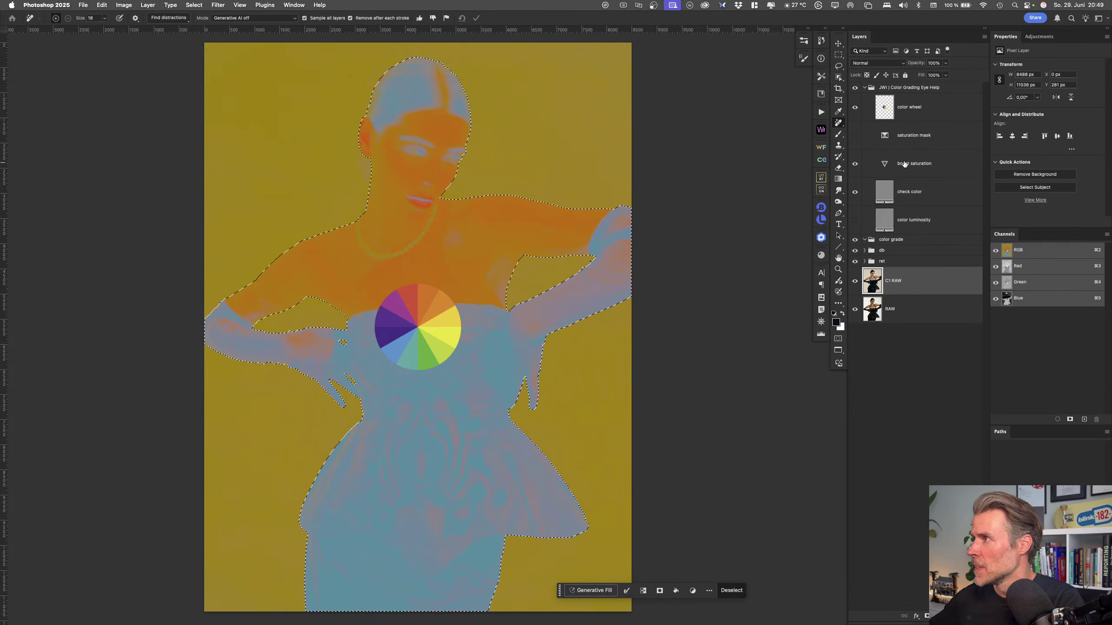
key(q)
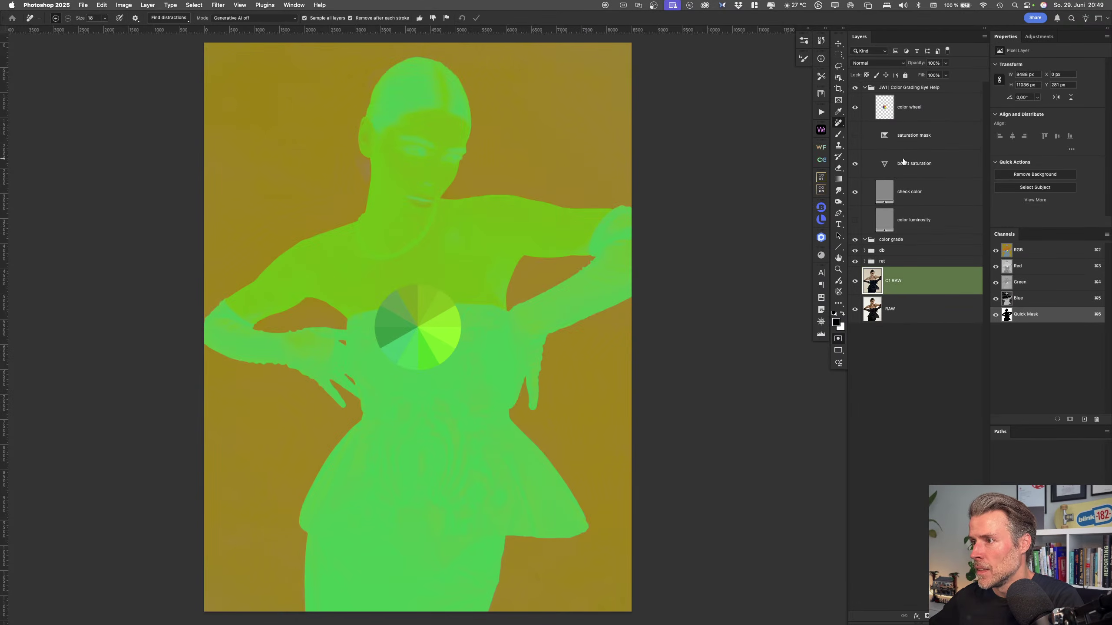
key(q)
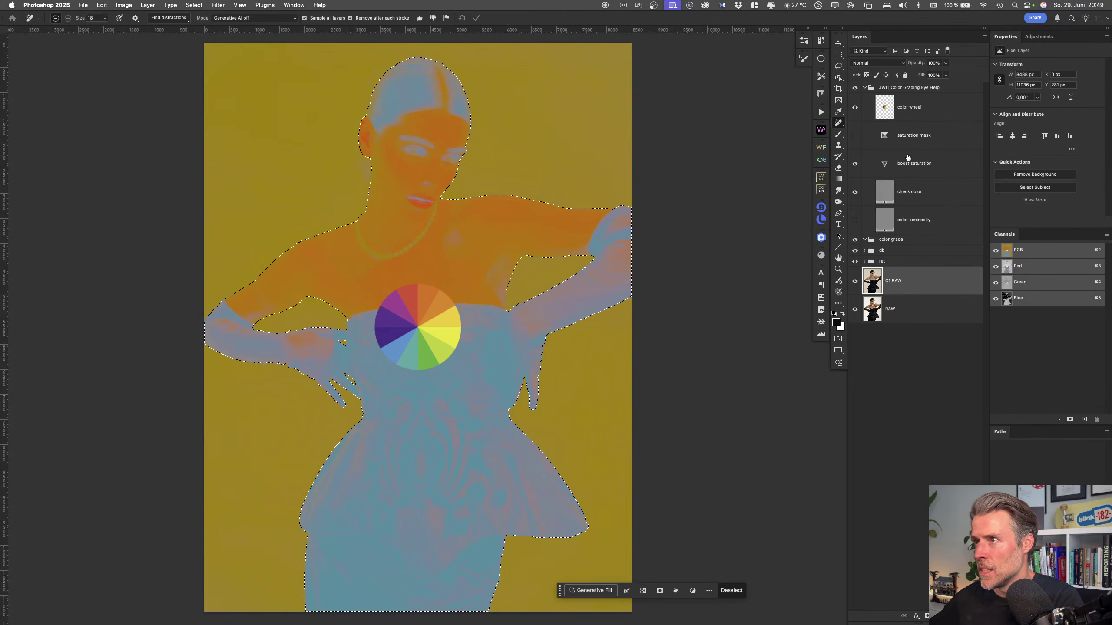
key(super+shift+i)
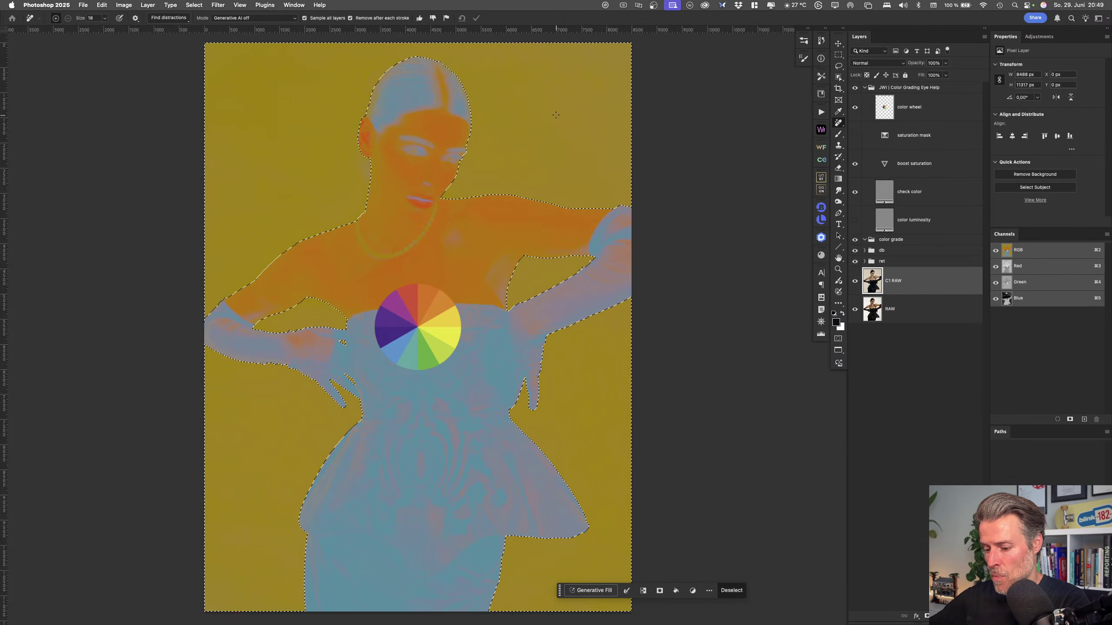
Rename the color grade group as bg, mask it with the background selection, and inspect the mask on its own
click(911, 239)
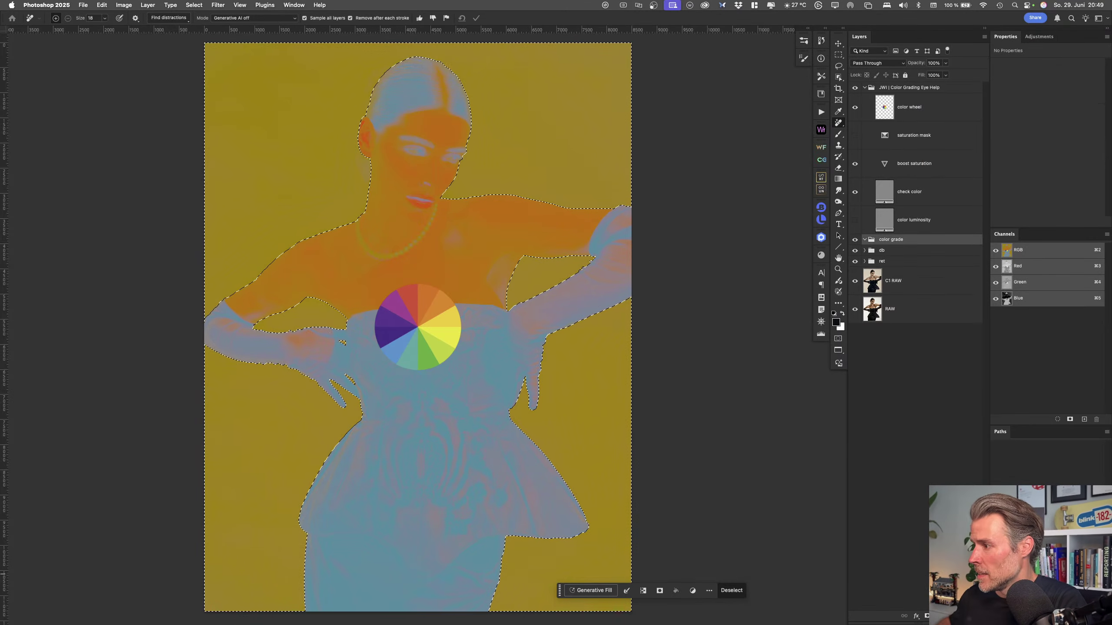
double_click(898, 240)
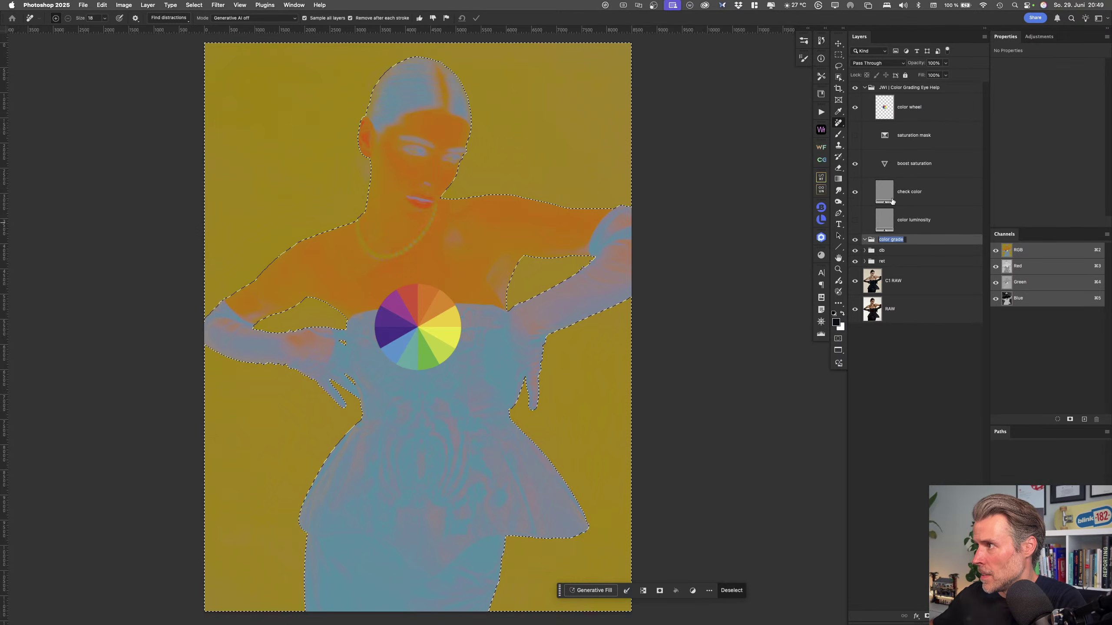
text(bg)
key(Return)
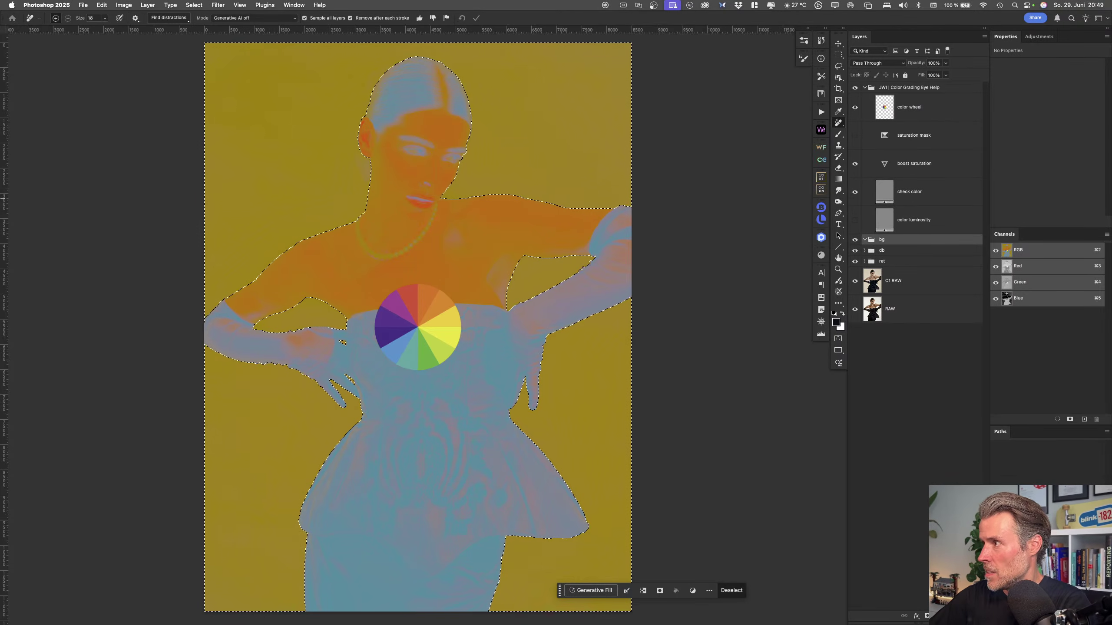
click(927, 617)
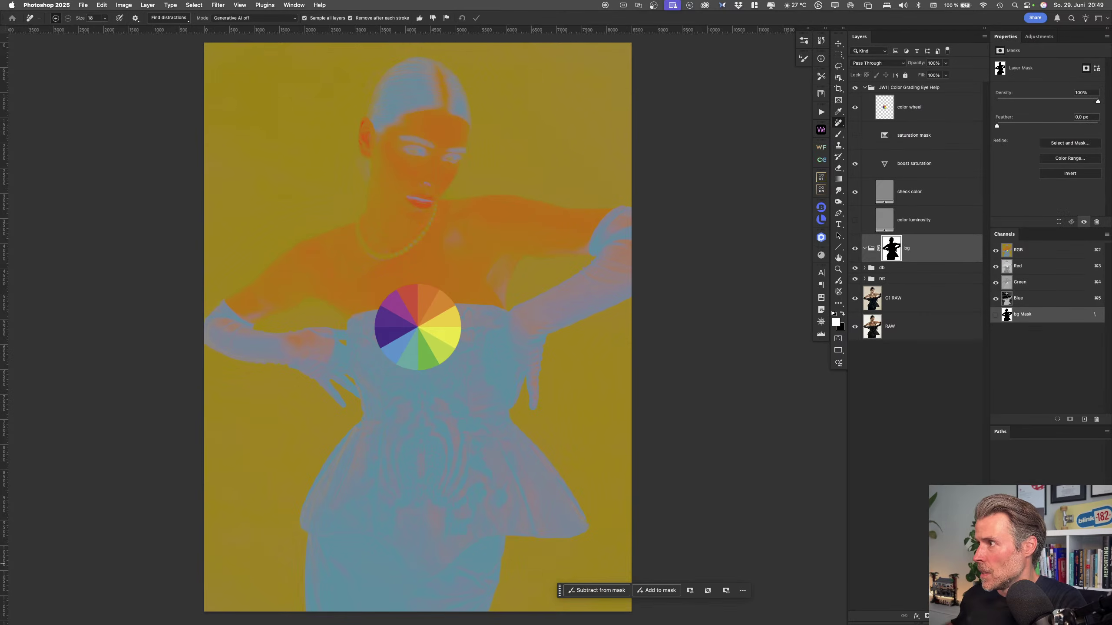
alt+click(896, 248)
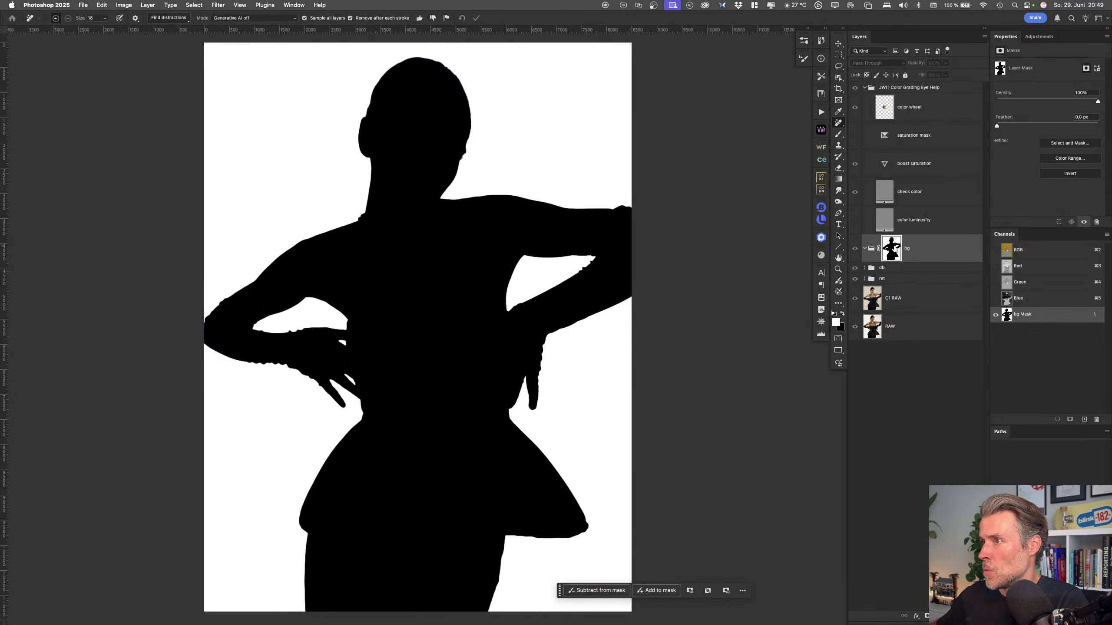
alt+click(896, 248)
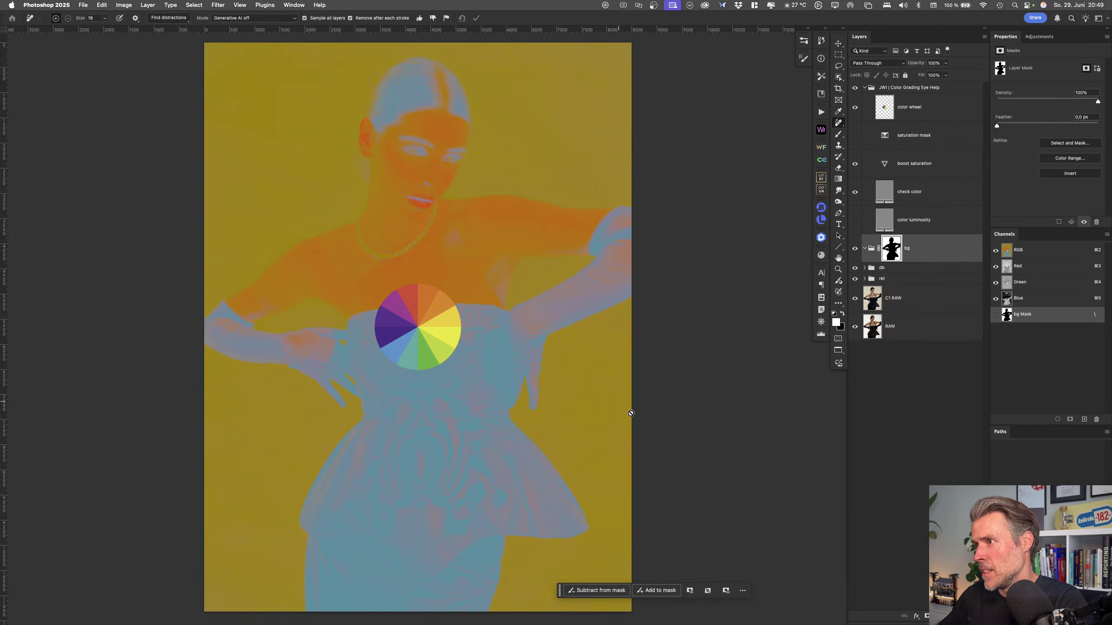
Add a Curves adjustment layer in Color blend mode inside the bg group and check the image without the color grading help layers
click(939, 616)
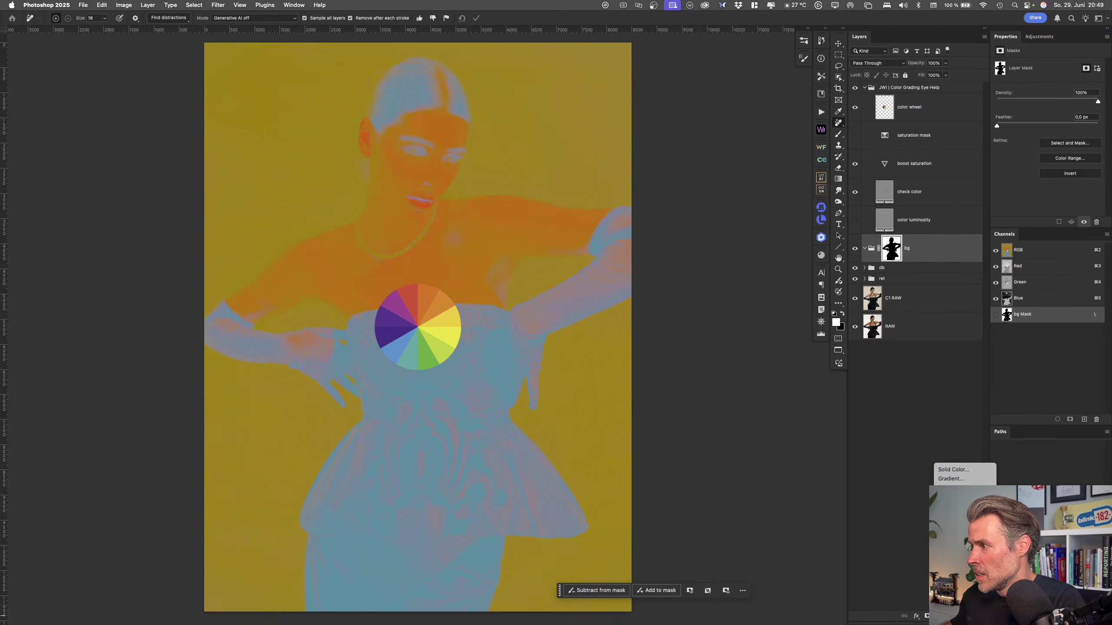
click(950, 524)
click(883, 63)
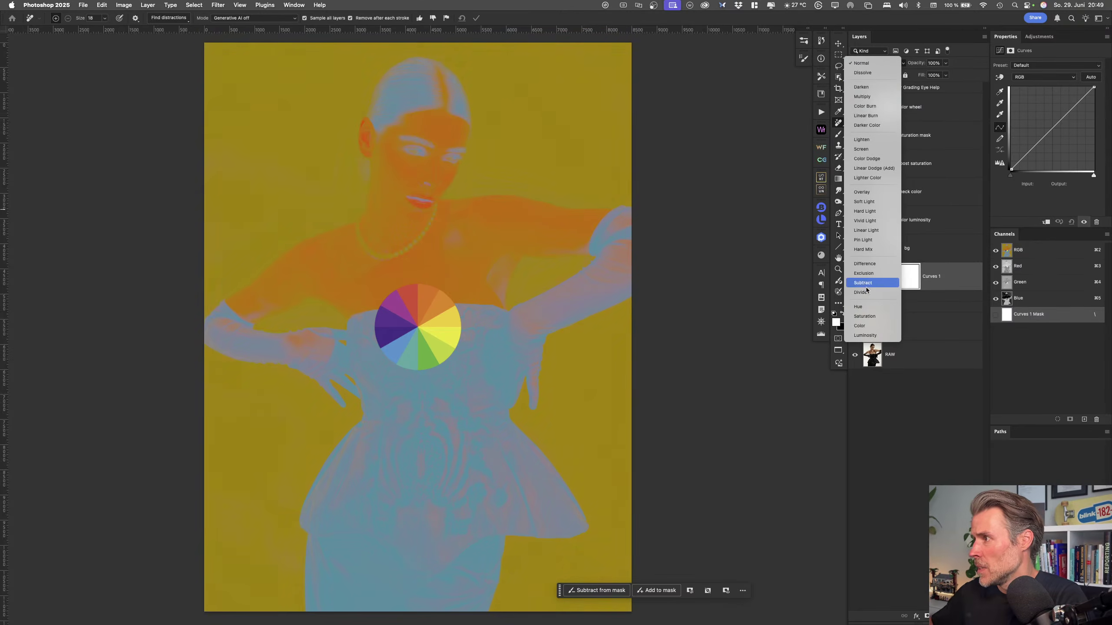
click(871, 325)
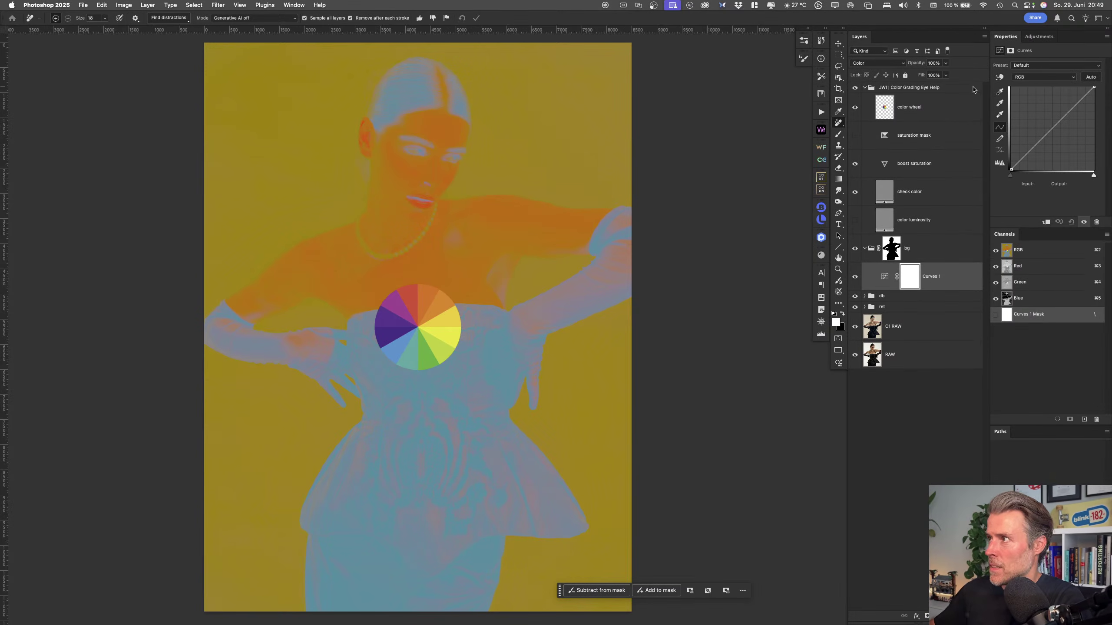
click(855, 88)
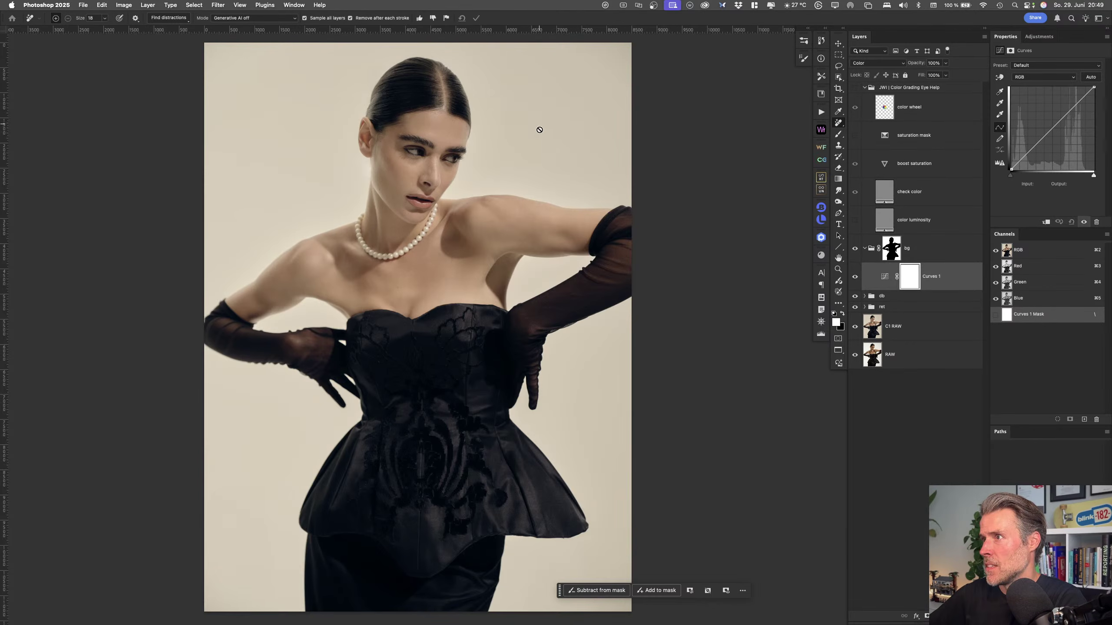
click(855, 88)
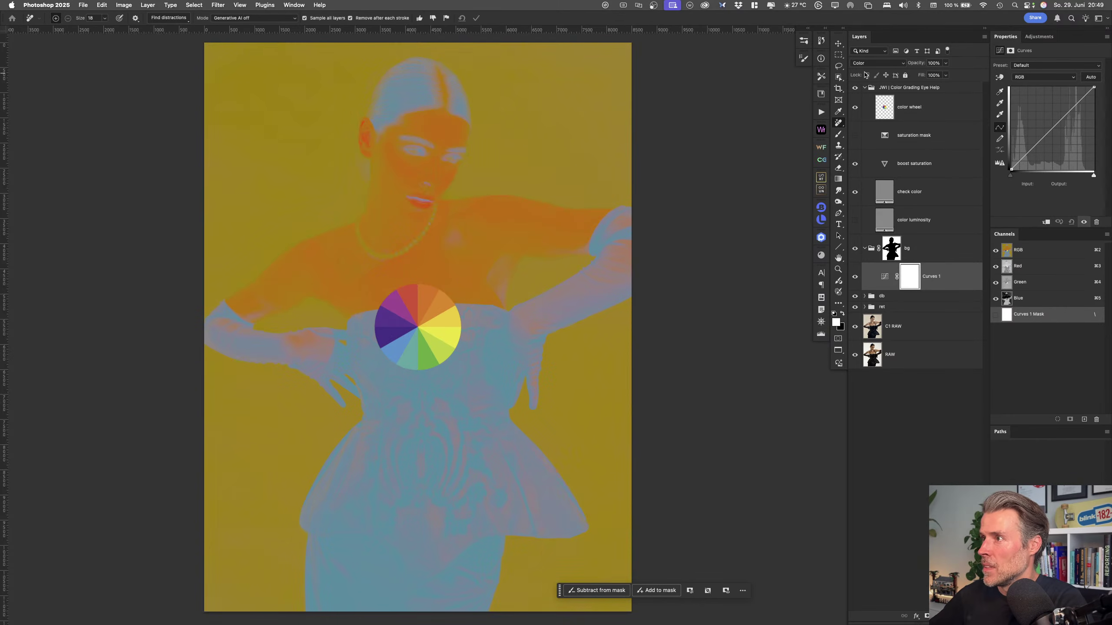
Shift the background color in Curves by setting green input 125 to output 115 and red input 122 to output 126
click(881, 273)
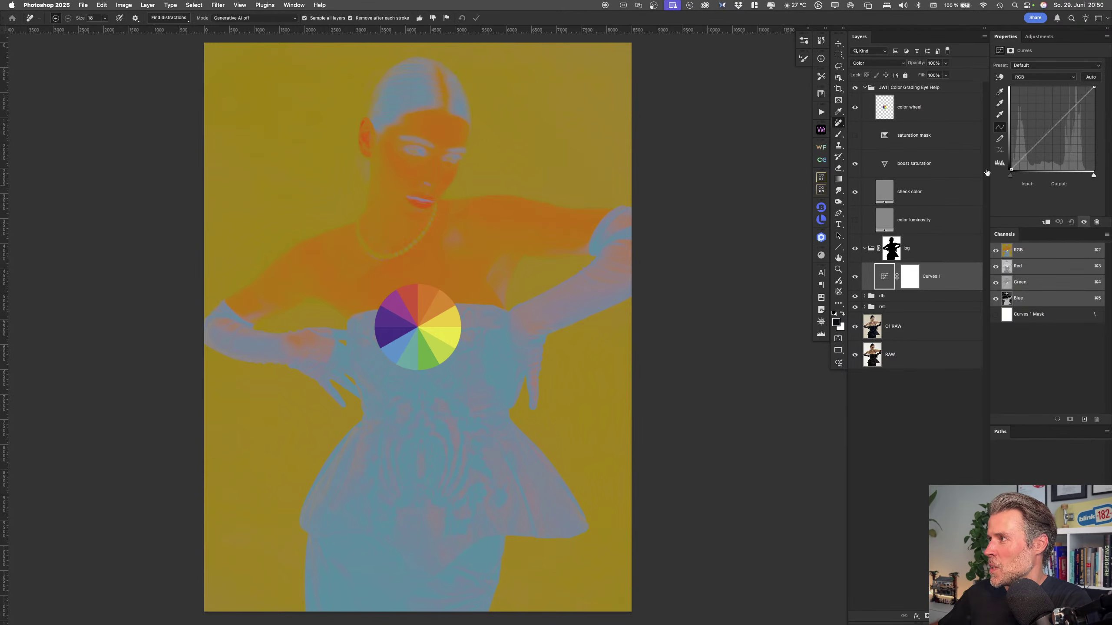
click(1031, 80)
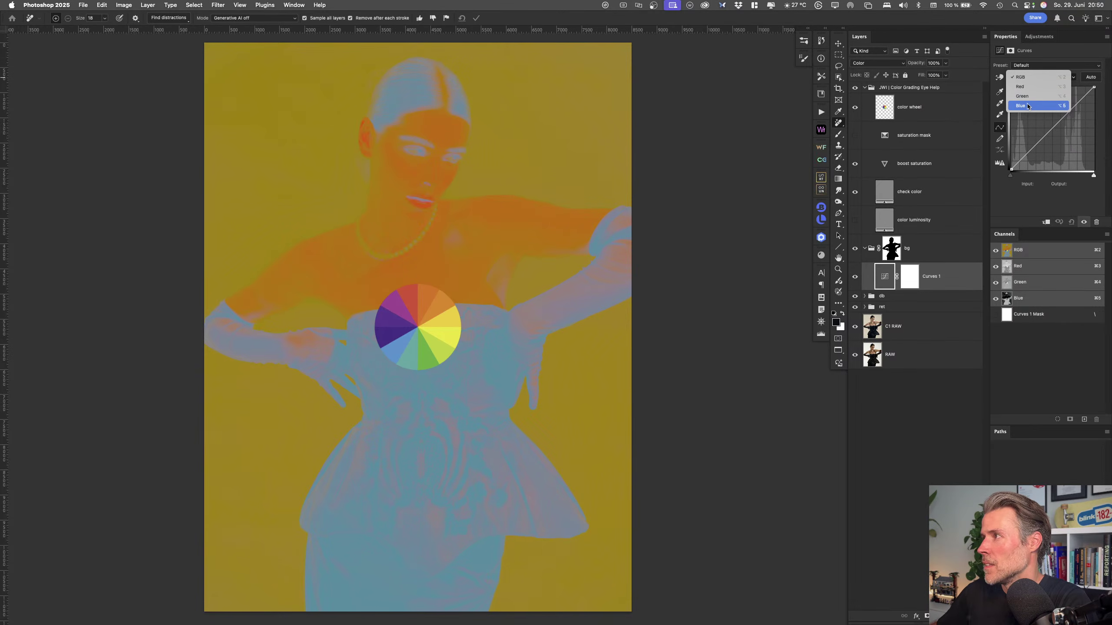
click(1024, 96)
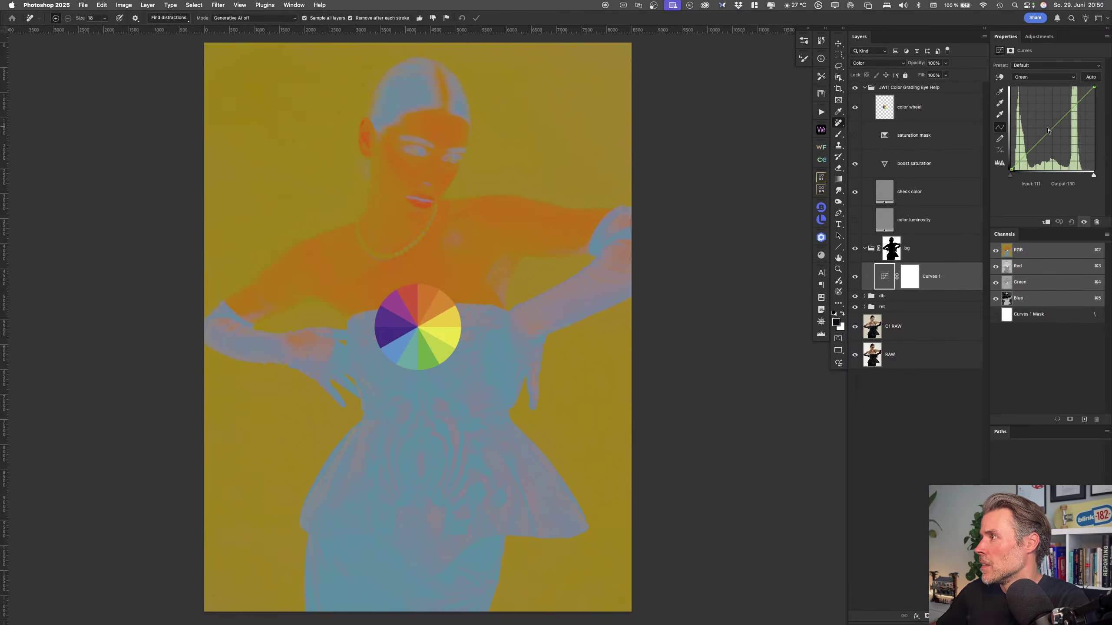
drag(1051, 129, 1050, 132)
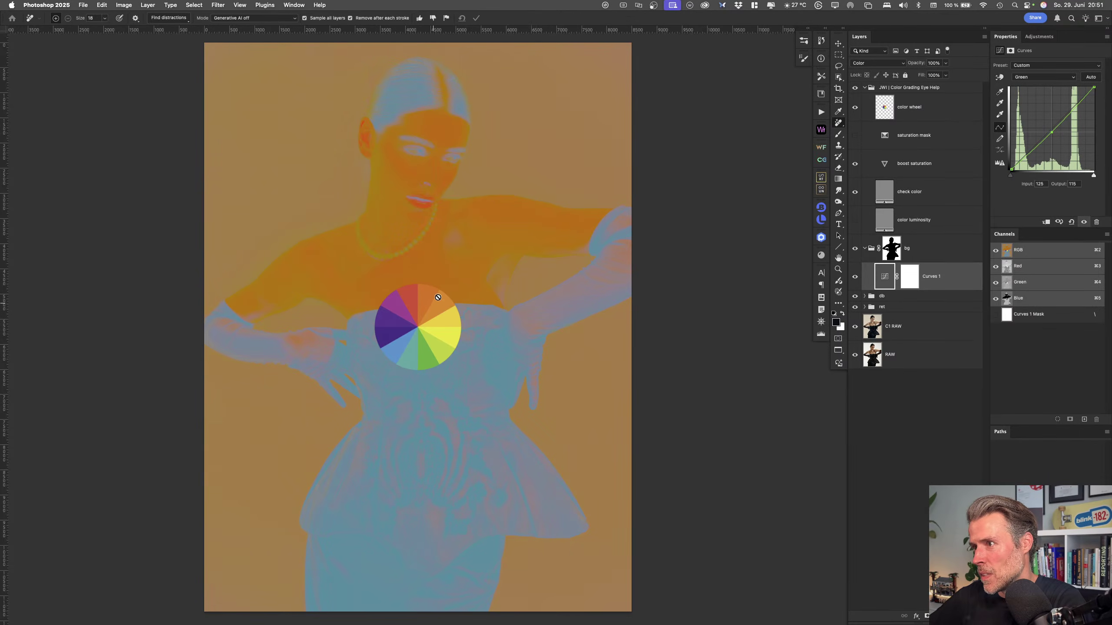
click(1018, 77)
click(1025, 67)
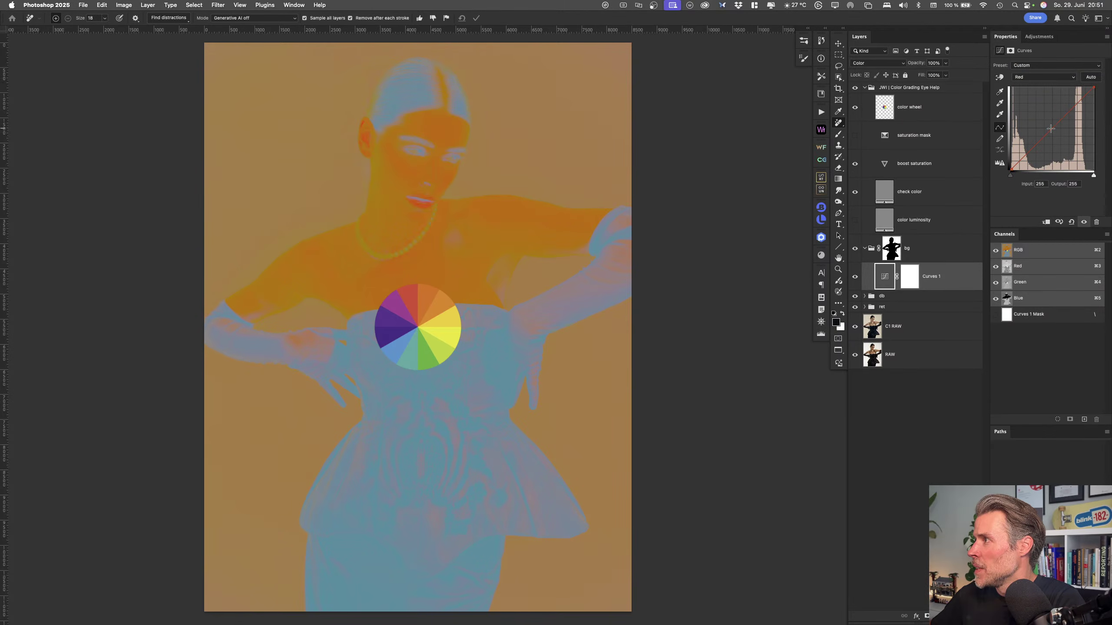
click(1051, 128)
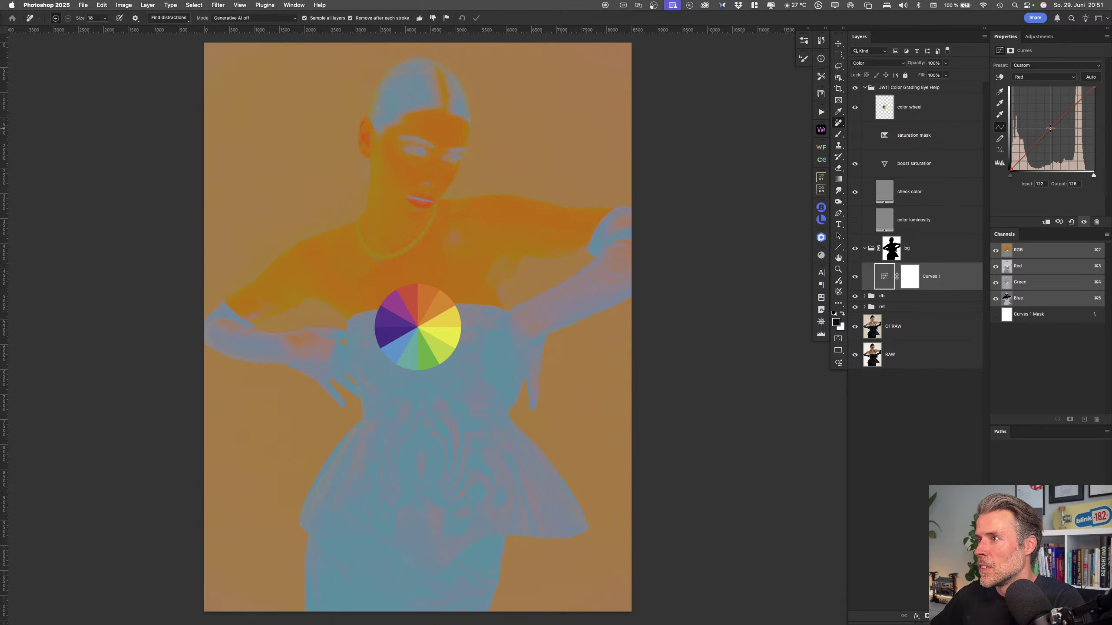
Toggle the background Curves layer off and on to compare the background color before and after the adjustment
key(super+comma)
key(super+comma)
key(super+comma)
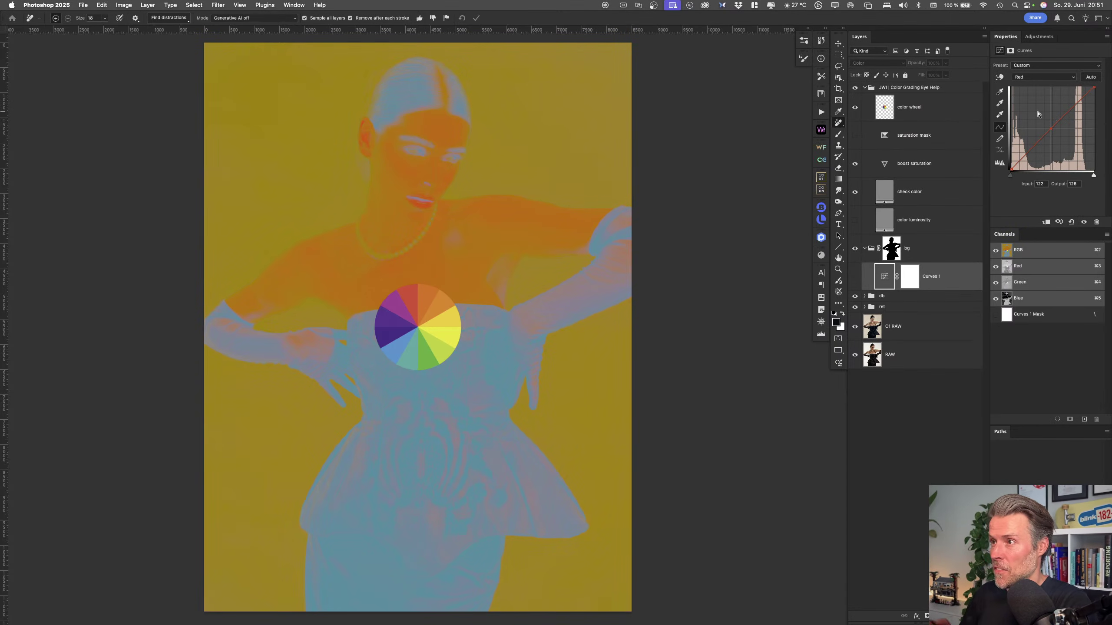
key(super+comma)
key(super+comma)
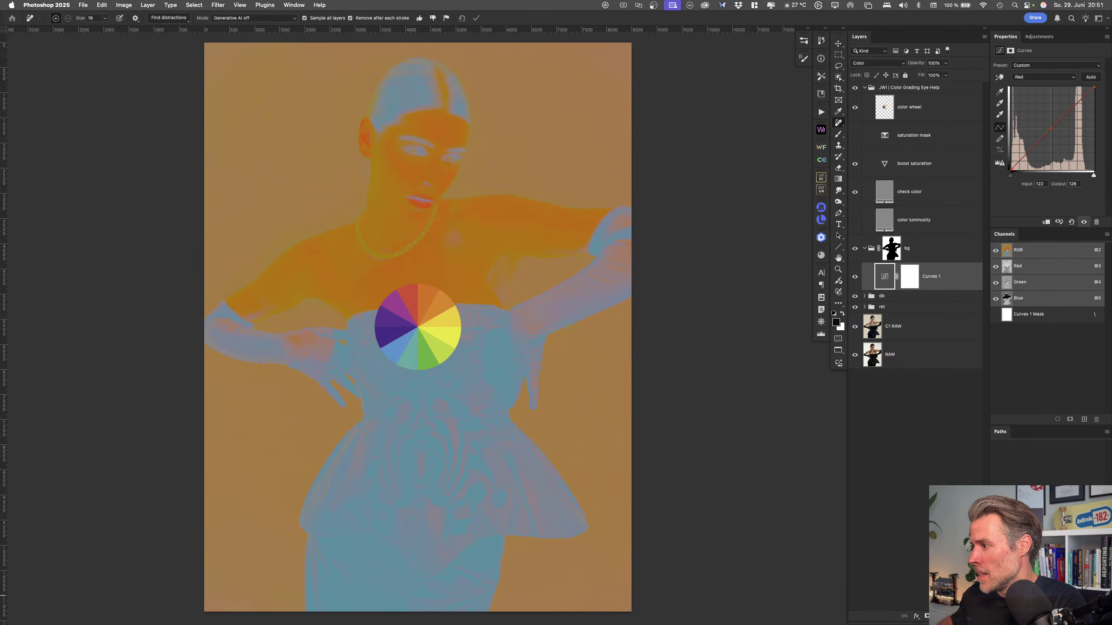
Add an Invert adjustment layer above the Curves layer in the bg group, using Color blend mode at 20% opacity
click(937, 616)
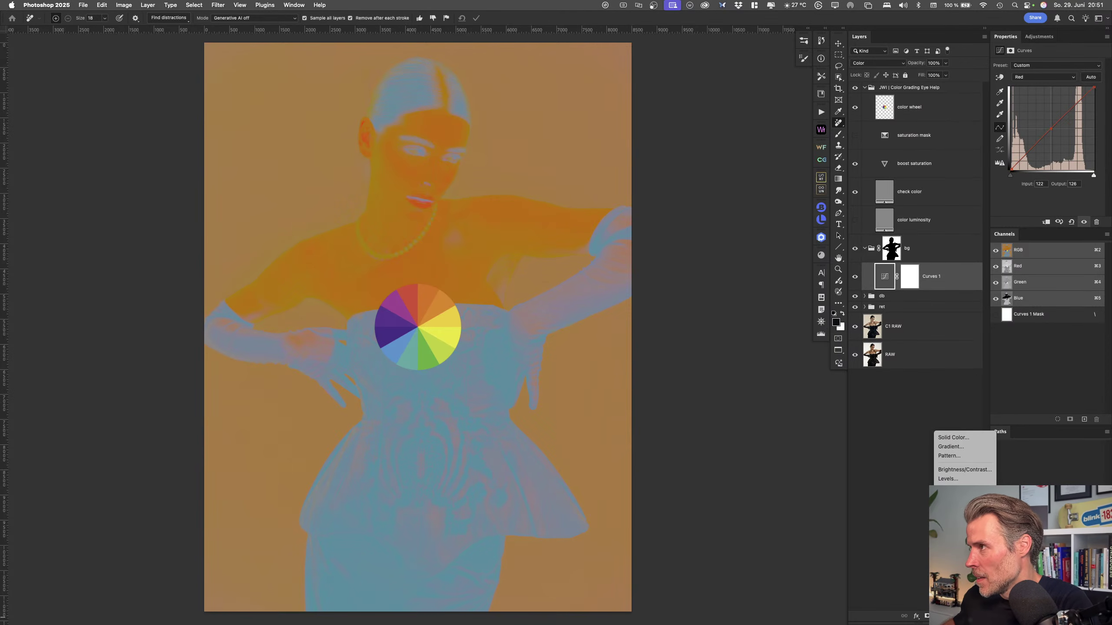
click(948, 580)
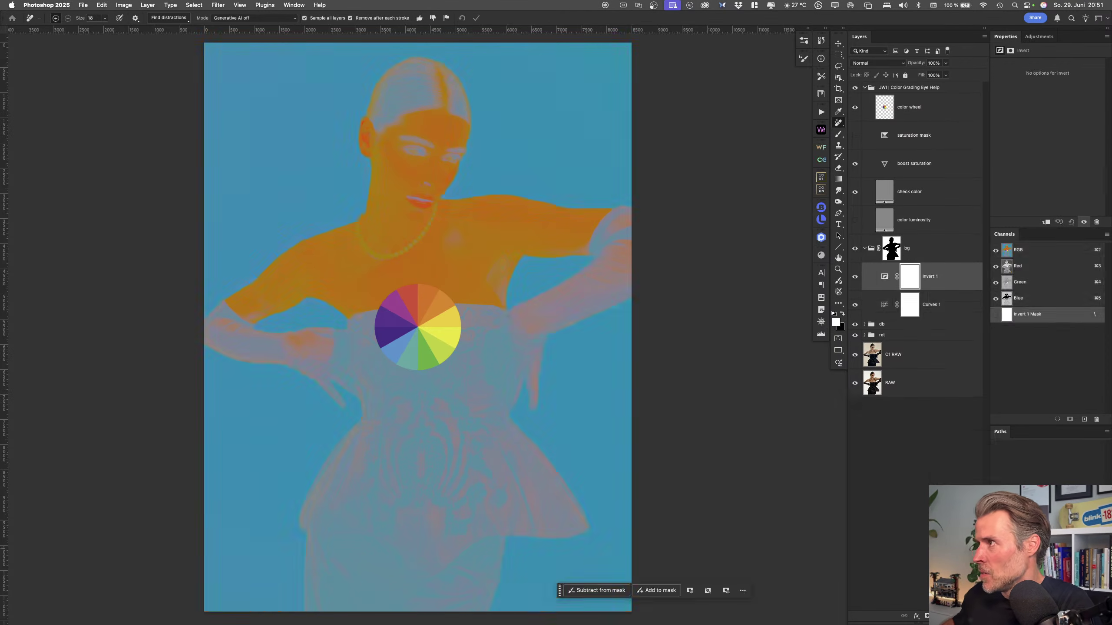
click(874, 68)
click(871, 333)
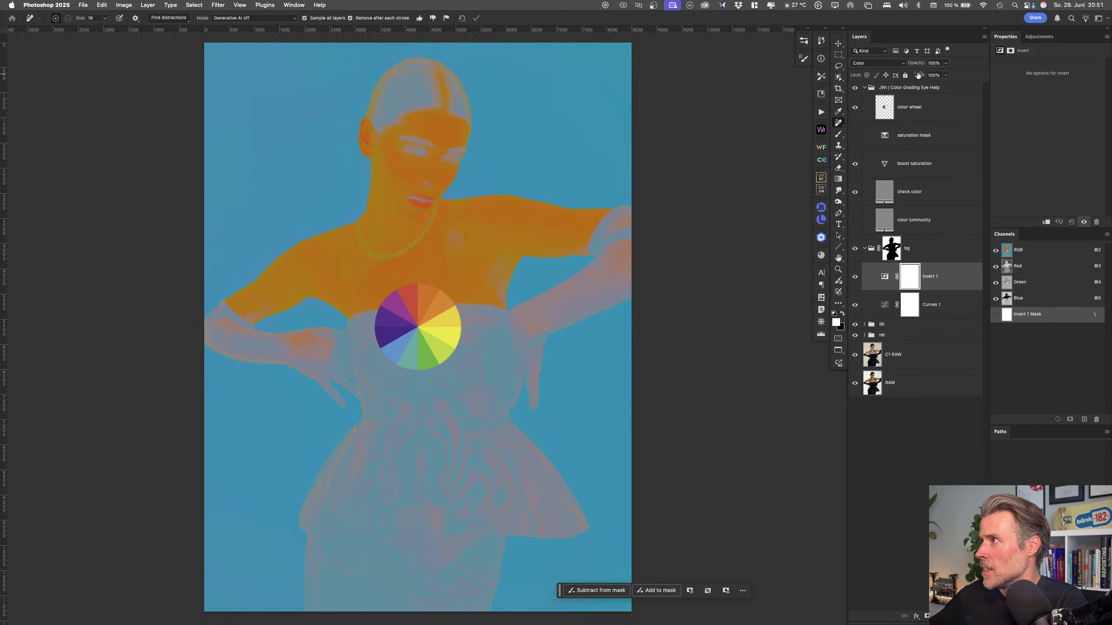
drag(919, 63, 883, 75)
click(943, 63)
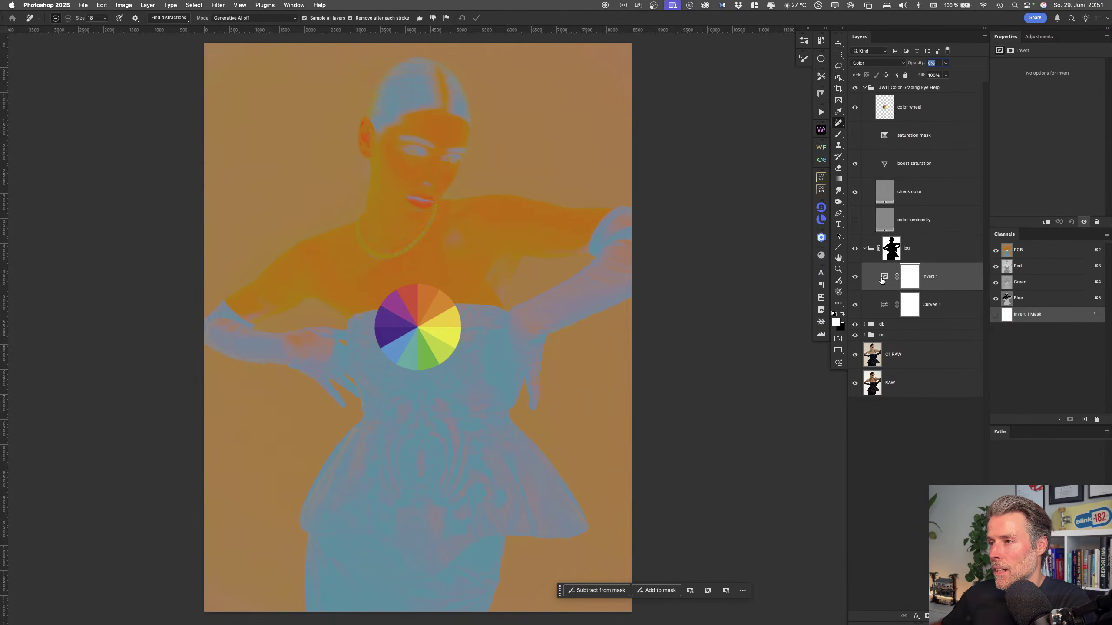
mouse_move(869, 277)
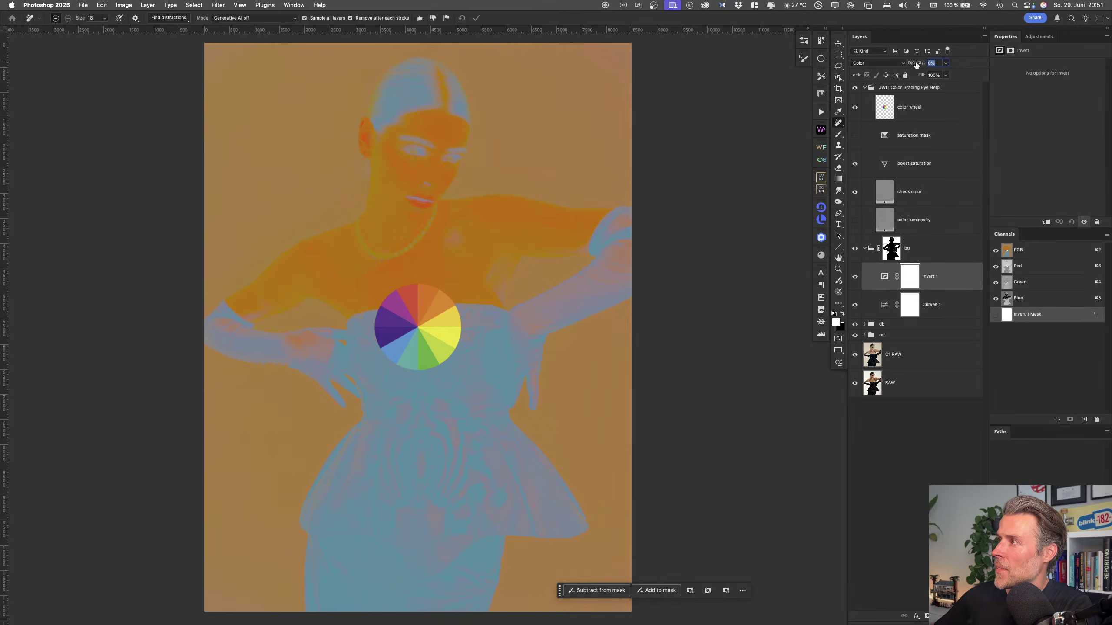
drag(917, 64, 920, 64)
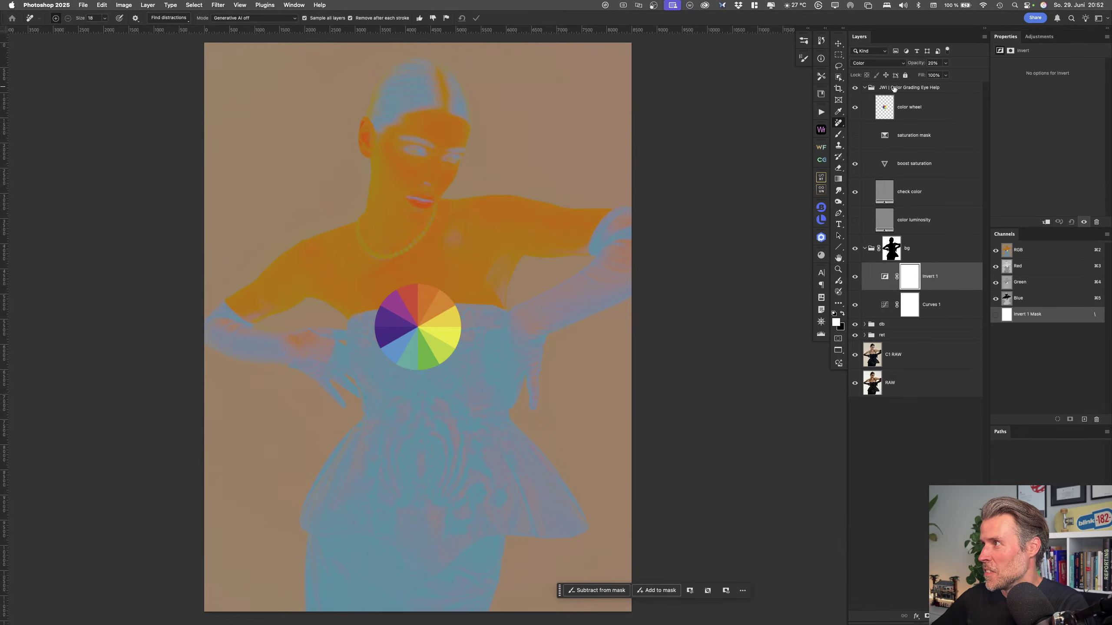
Hide the color grading help group and collapse the bg group
click(856, 90)
click(855, 89)
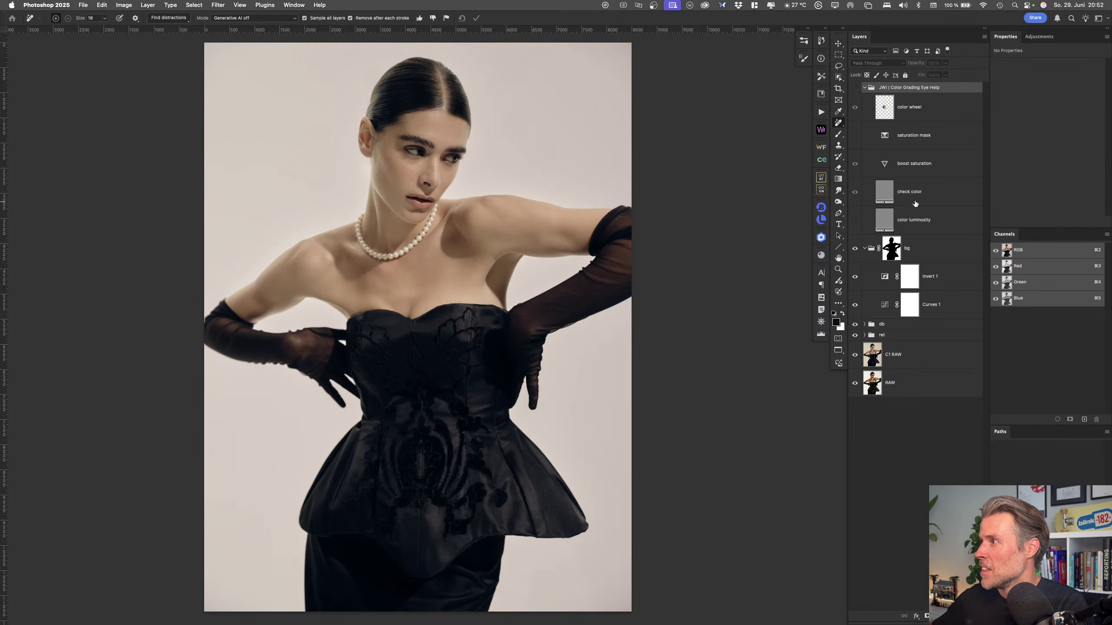
click(924, 248)
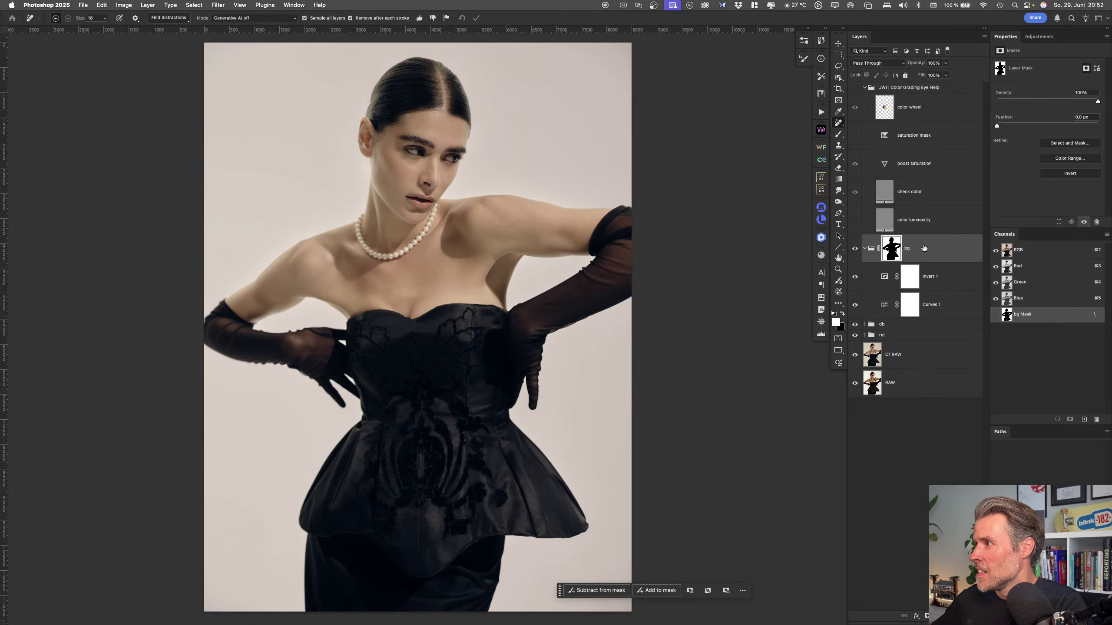
click(865, 248)
Toggle the bg group off and on repeatedly to compare the background color before and after grading
key(super+comma)
key(super+comma)
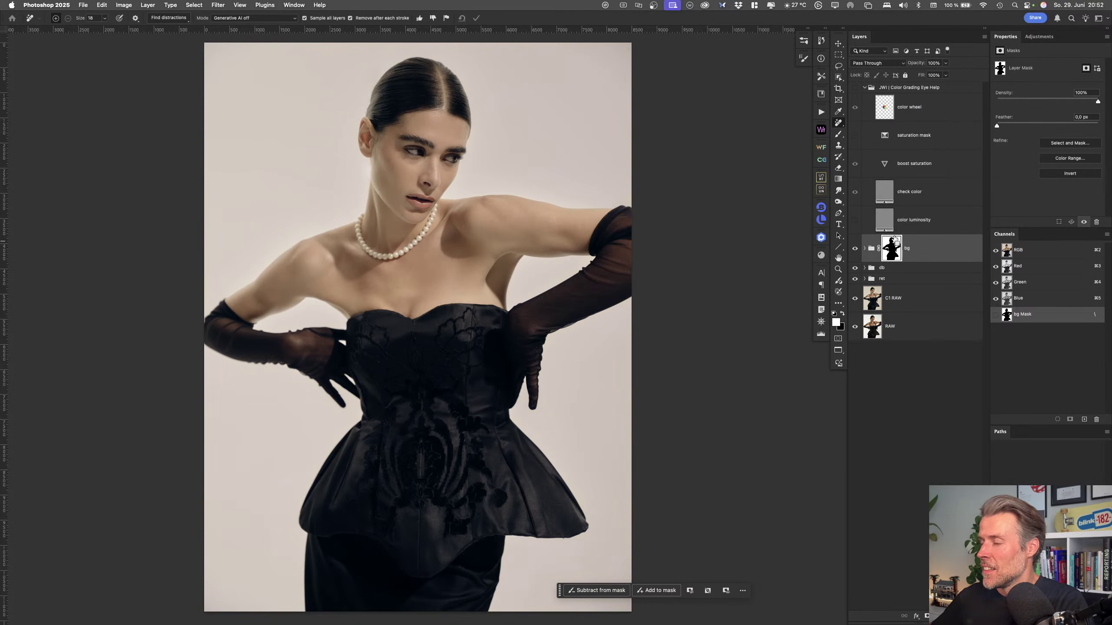
key(super+comma)
key(super+comma)
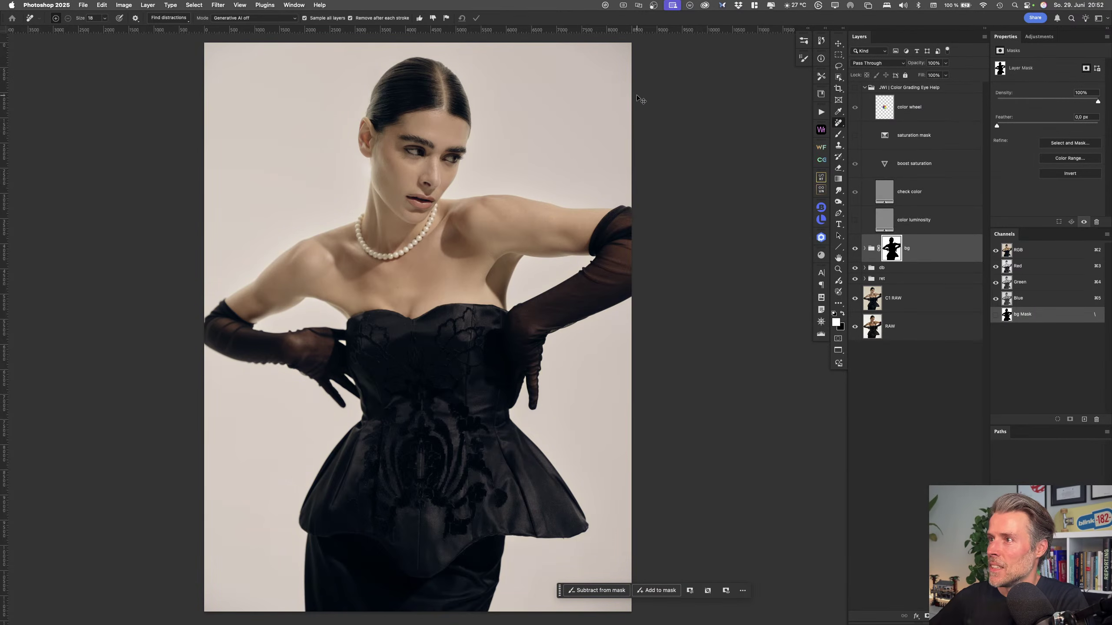
key(super+comma)
key(super+comma)
key(super+comma)
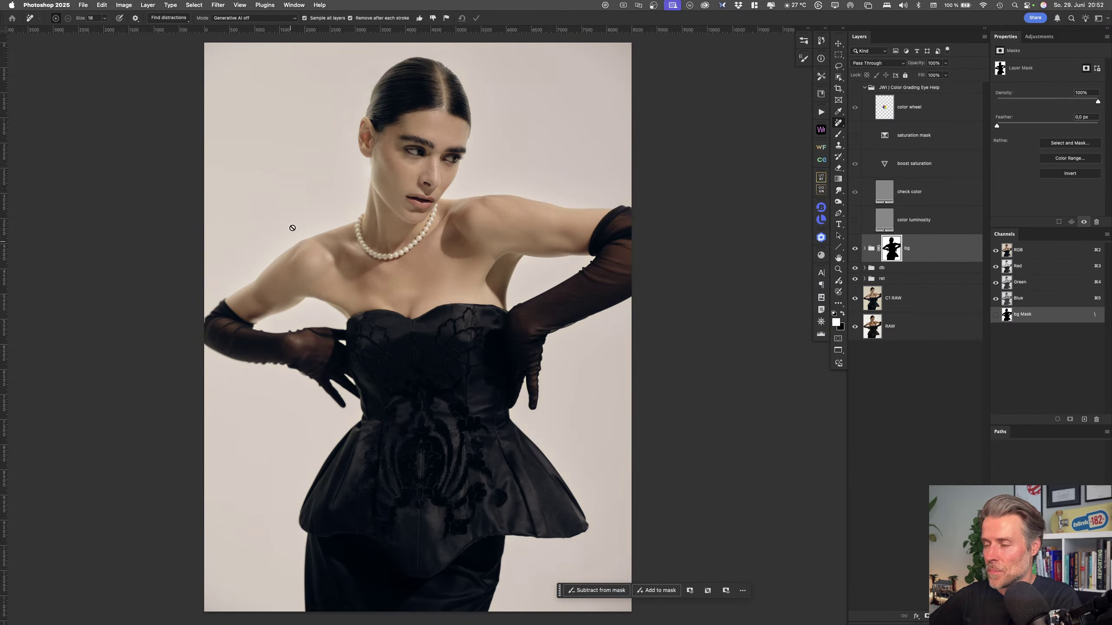
key(super+comma)
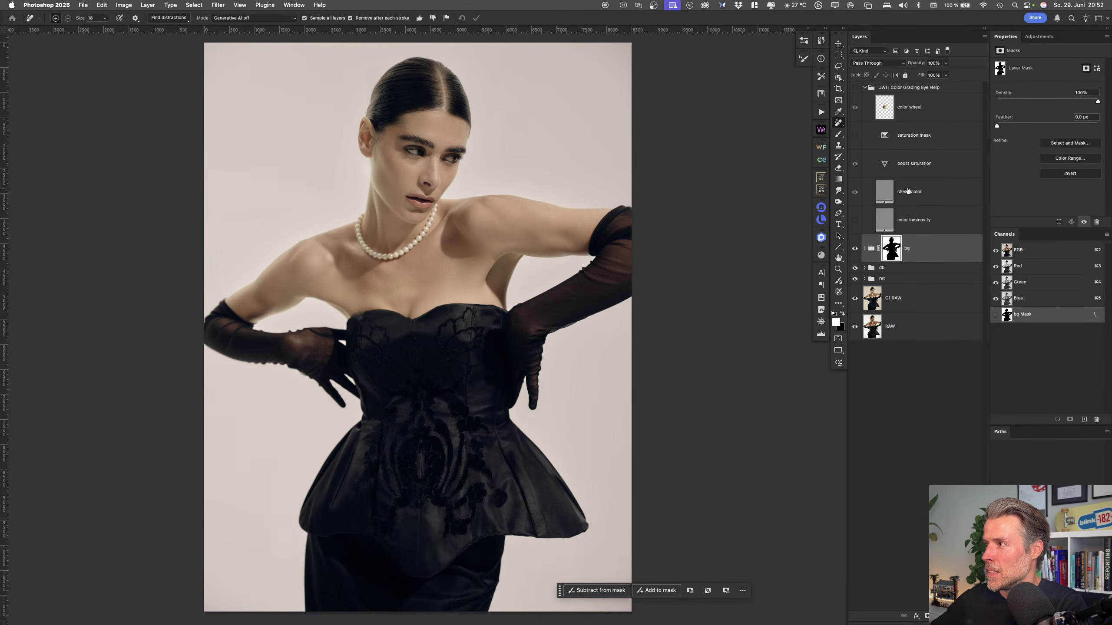
key(super+comma)
key(super+comma)
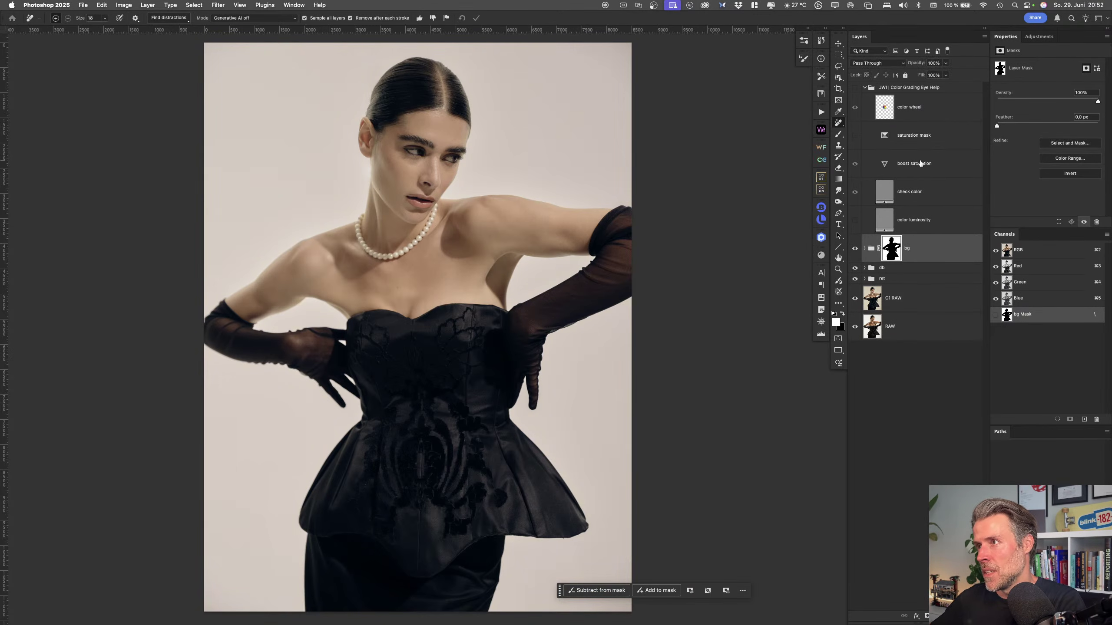
key(super+comma)
key(super+comma)
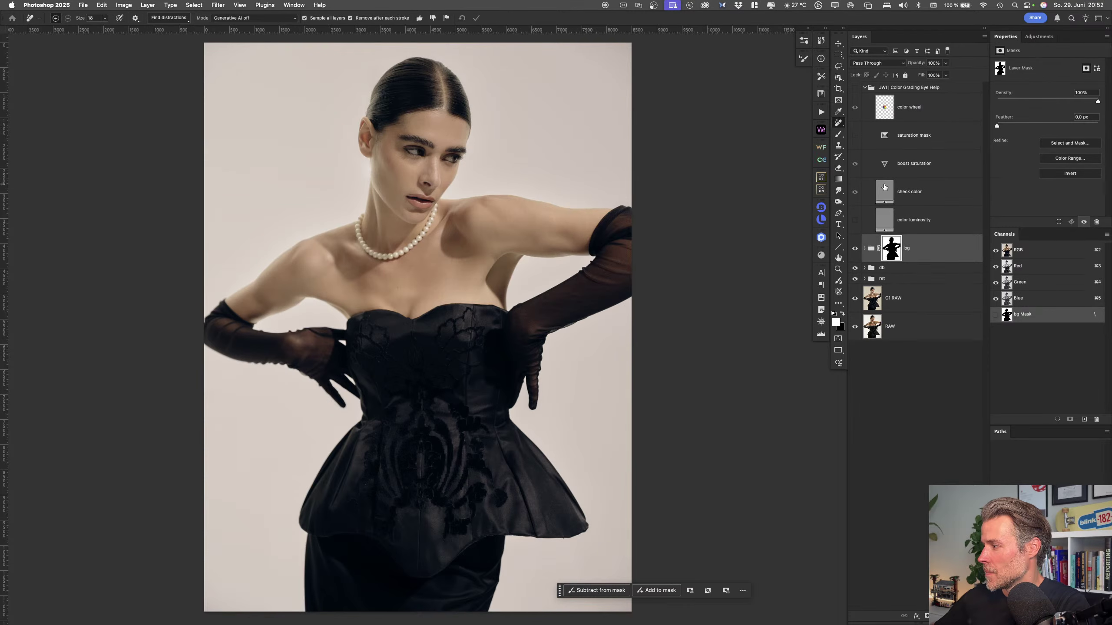
key(super+comma)
key(super+comma)
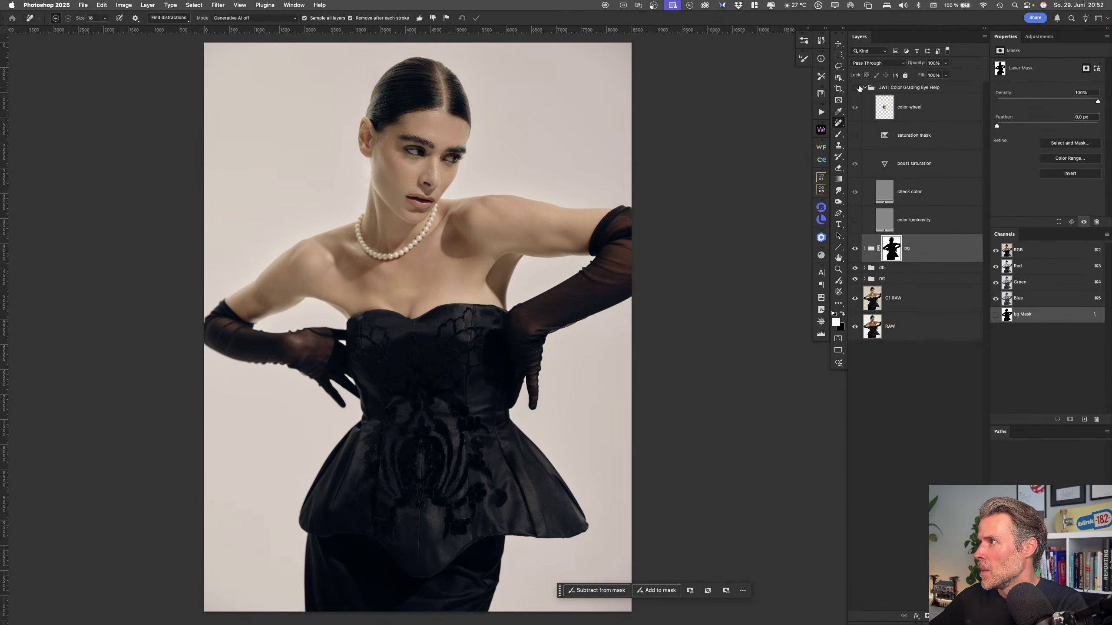
Reduce the bg group's opacity to 55% and collapse the color grading help group
drag(918, 66, 914, 66)
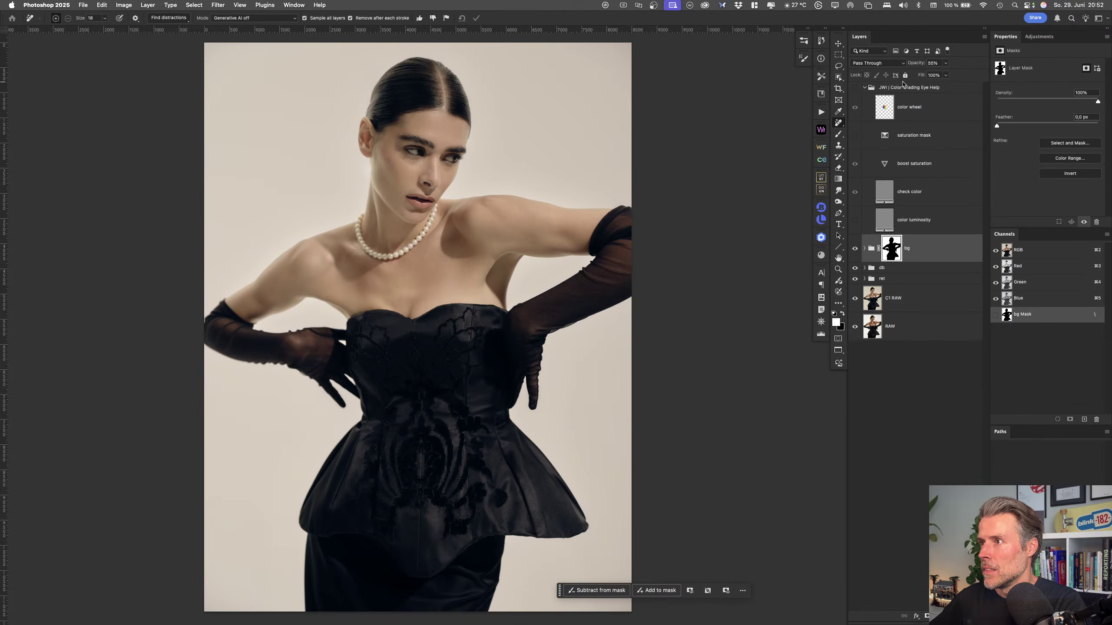
click(866, 87)
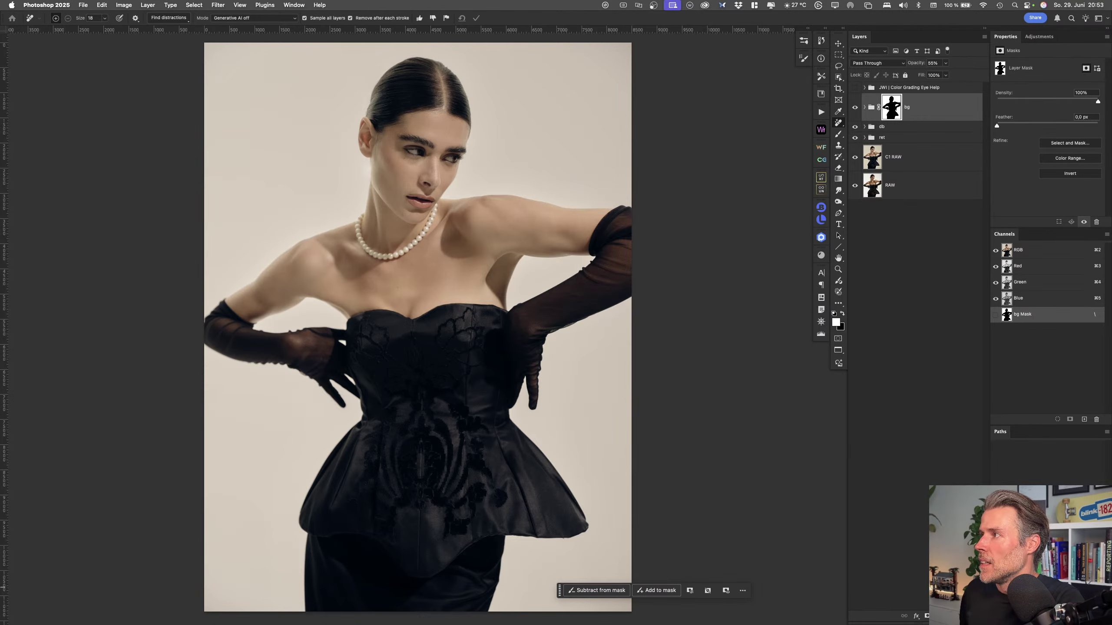
Add a Pattern fill layer above the bg group using the JWR_C1_RauesKorn grain pattern at 100% scale
click(938, 616)
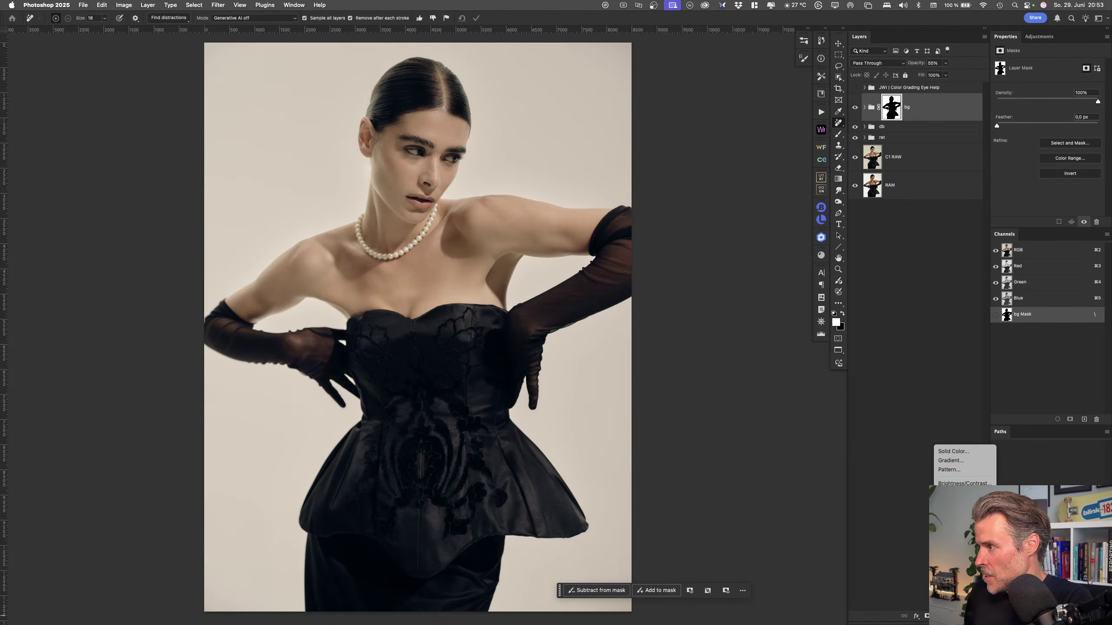
click(962, 470)
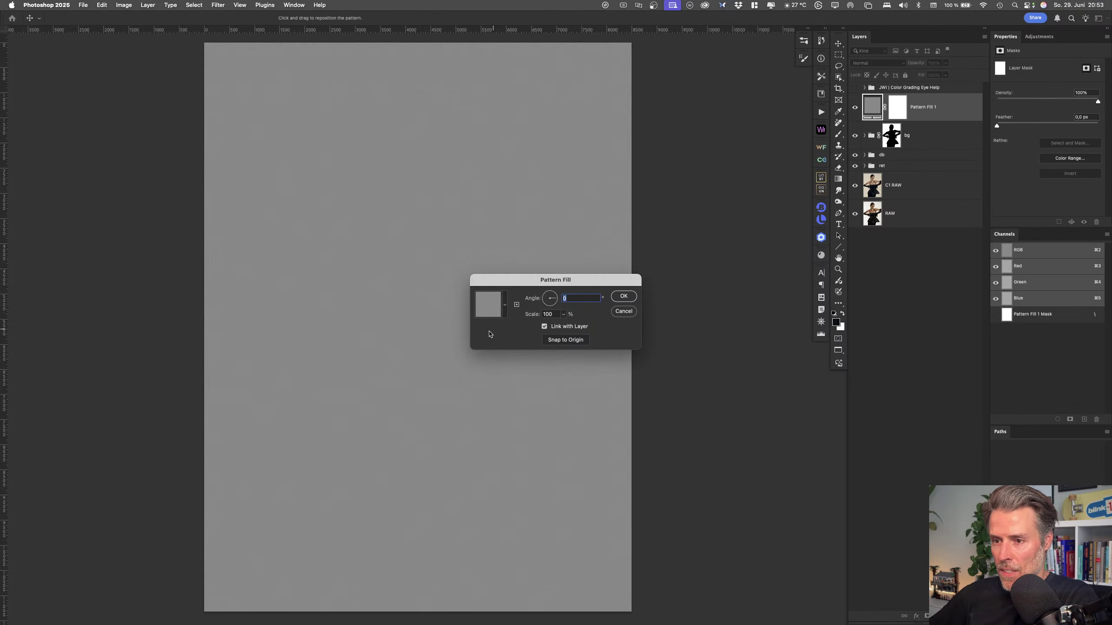
click(504, 307)
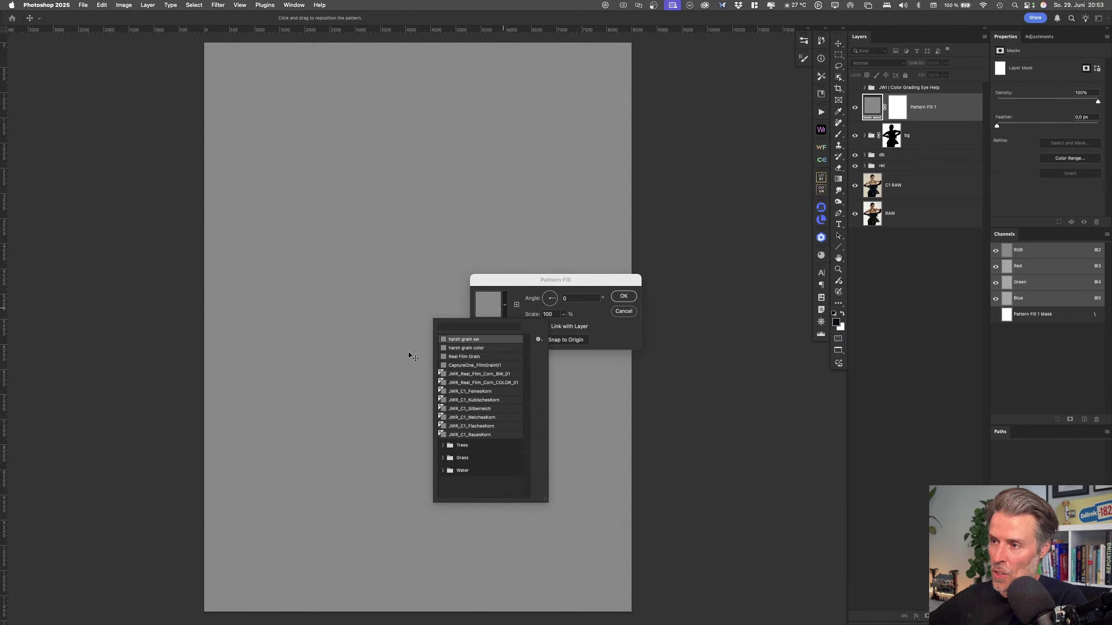
click(489, 436)
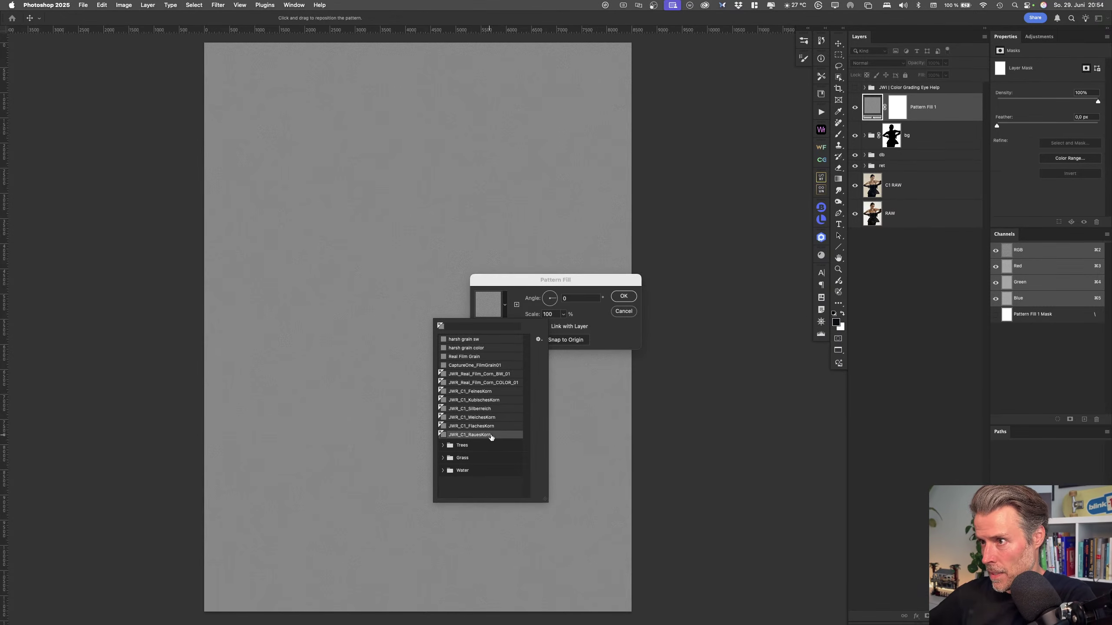
click(624, 297)
Try the Soft Light blend mode on the grain pattern layer and inspect the grain on the skin and face at 100% zoom
click(887, 65)
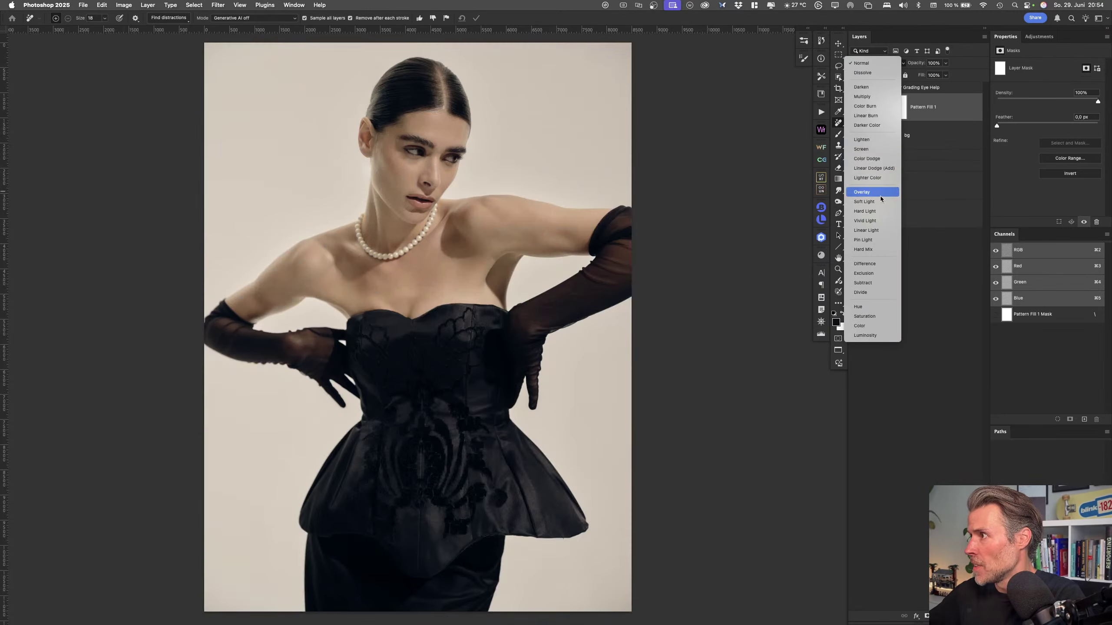
click(881, 200)
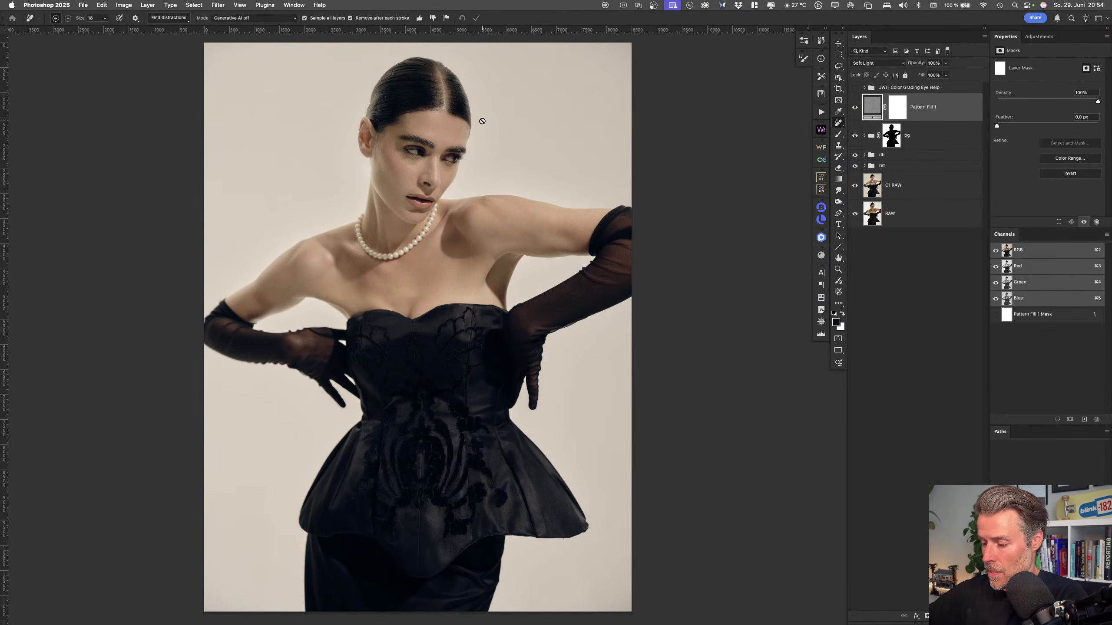
key(super+1)
scroll(407, 166, up, 15)
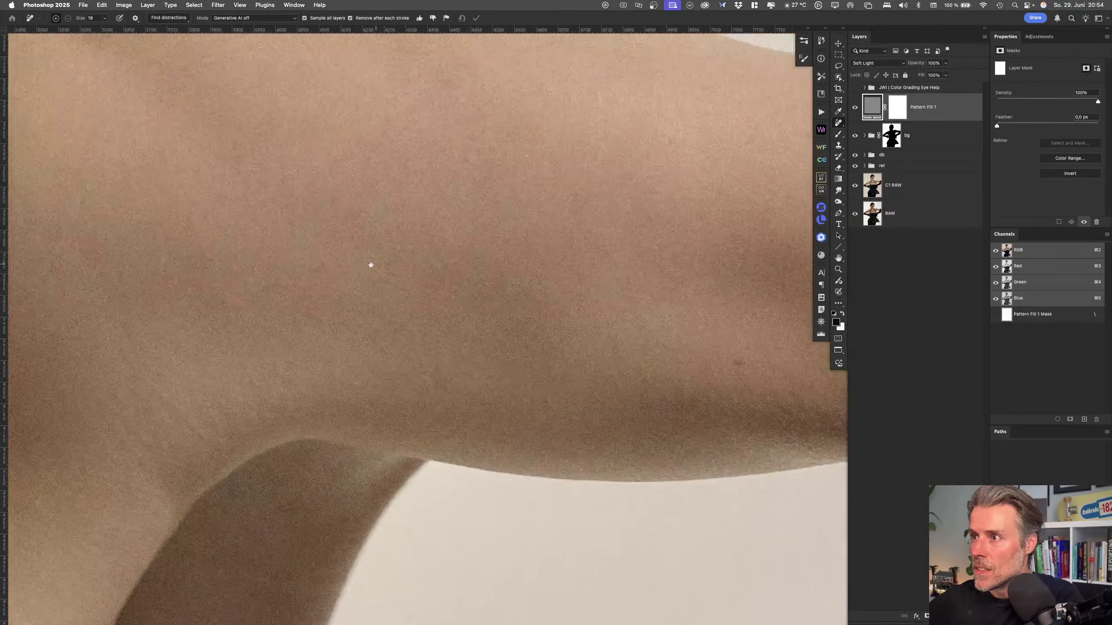
scroll(404, 297, down, 3)
scroll(372, 287, left, 5)
scroll(372, 287, up, 2)
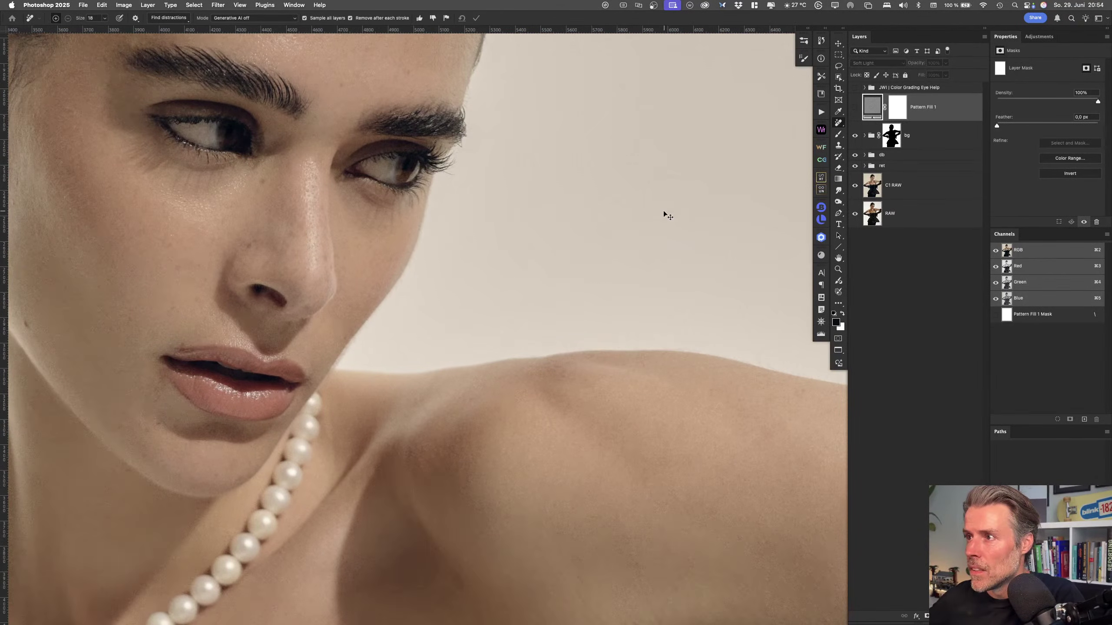
Set the grain pattern layer's blend mode to Overlay and rename the layer Film Grain
click(882, 63)
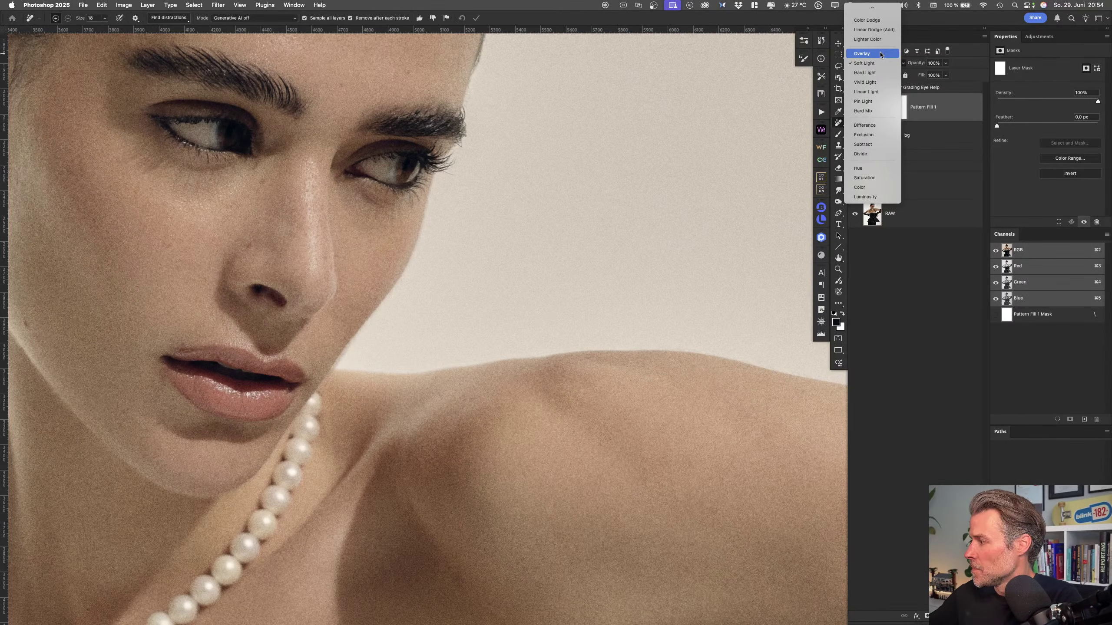
click(876, 53)
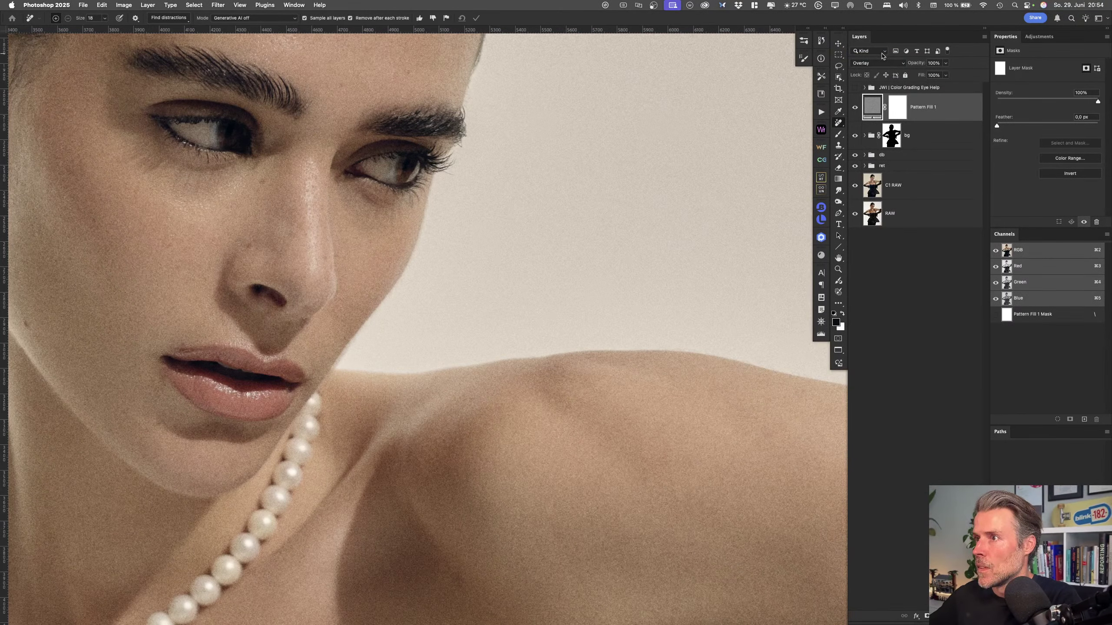
scroll(576, 232, down, 5)
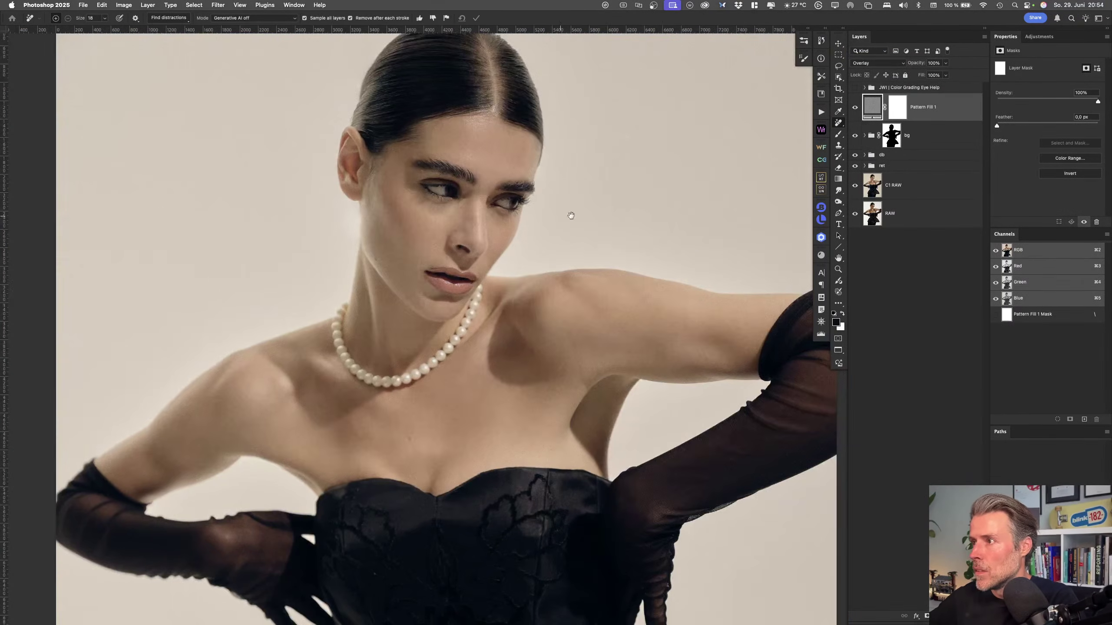
scroll(612, 234, right, 3)
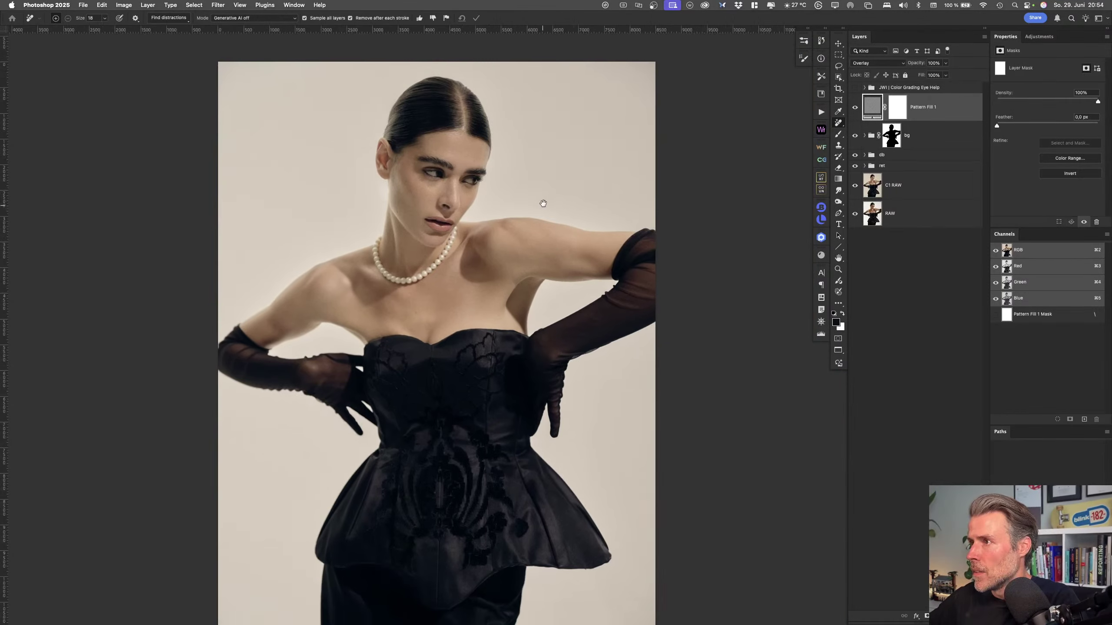
double_click(922, 107)
text(Film Grain)
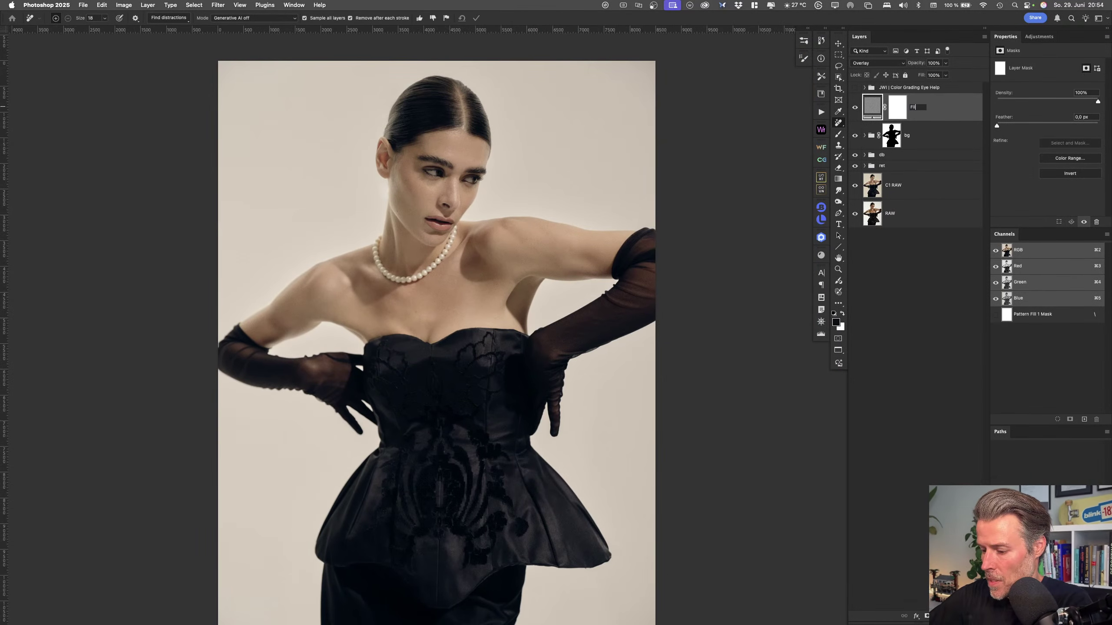
key(Return)
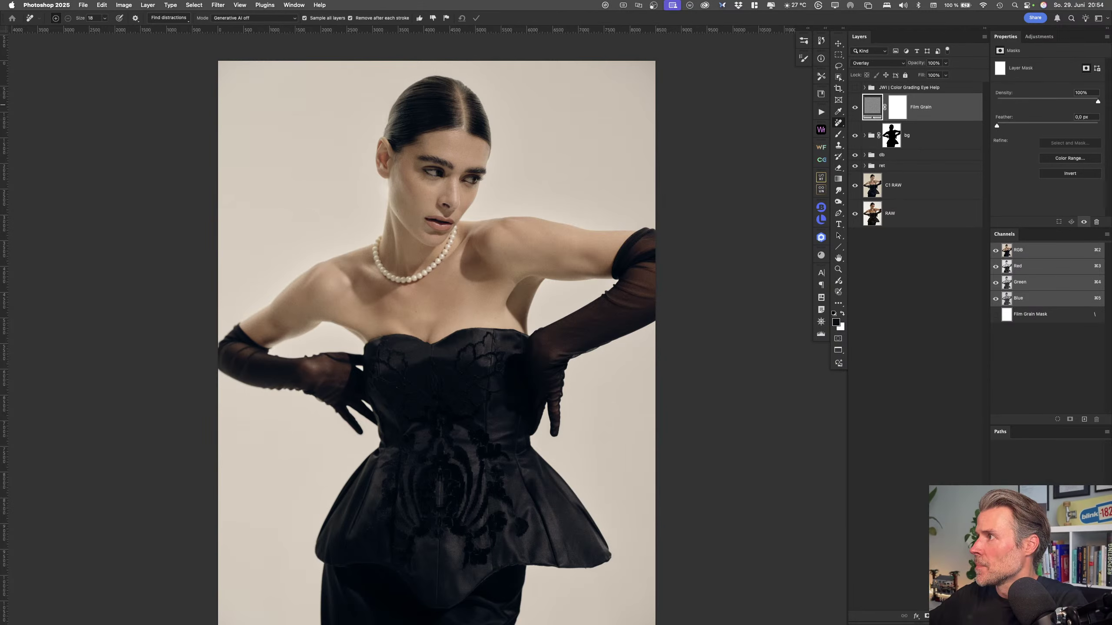
Compare the graded portrait with the original RAW layer shown on its own
alt+click(855, 215)
alt+click(855, 215)
alt+click(856, 215)
alt+click(856, 215)
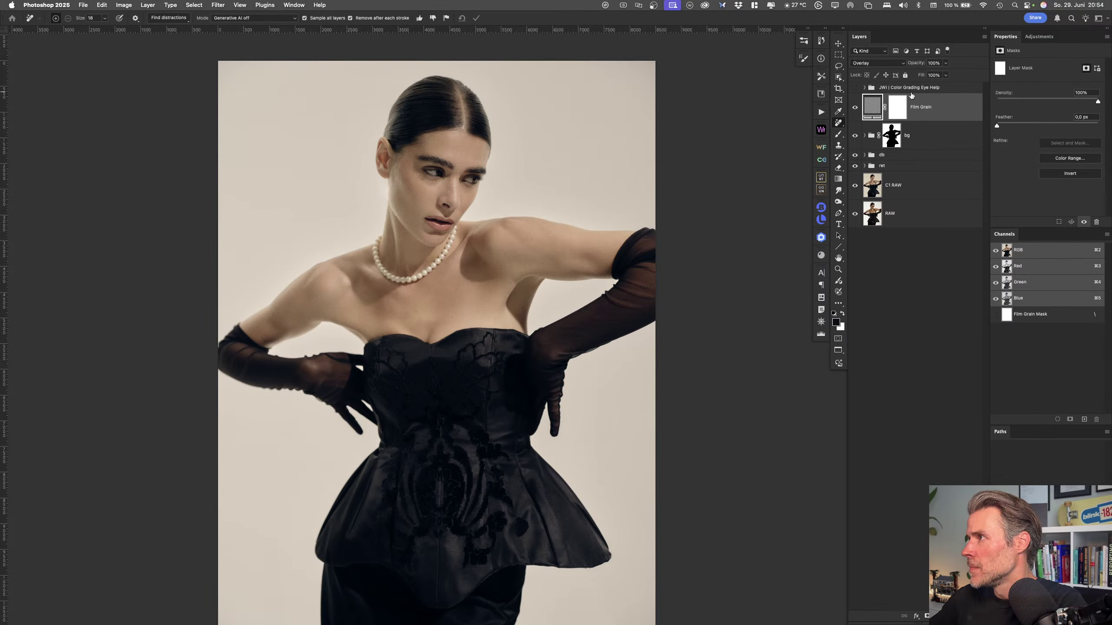
scroll(651, 254, left, 5)
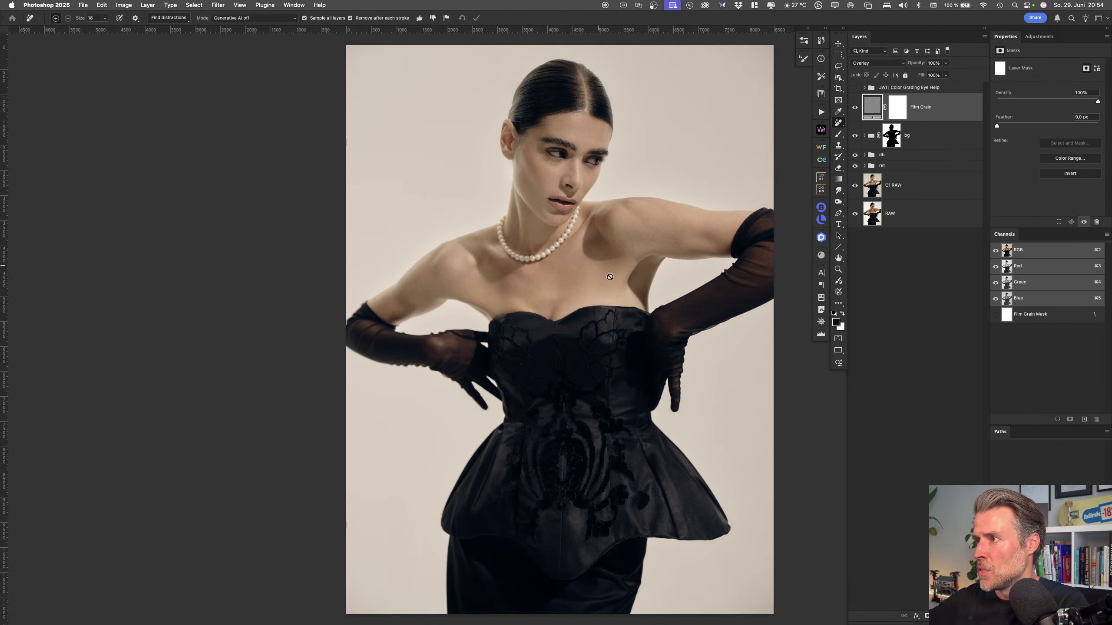
scroll(654, 307, right, 5)
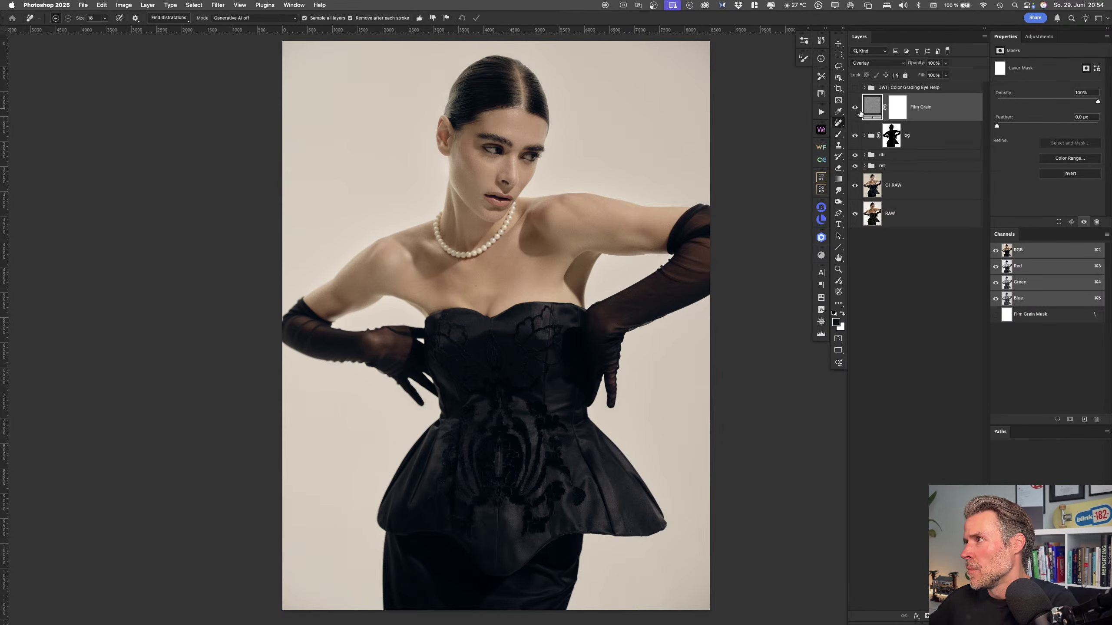
Create a new group directly above the bg group and name it Additional Grade
click(932, 135)
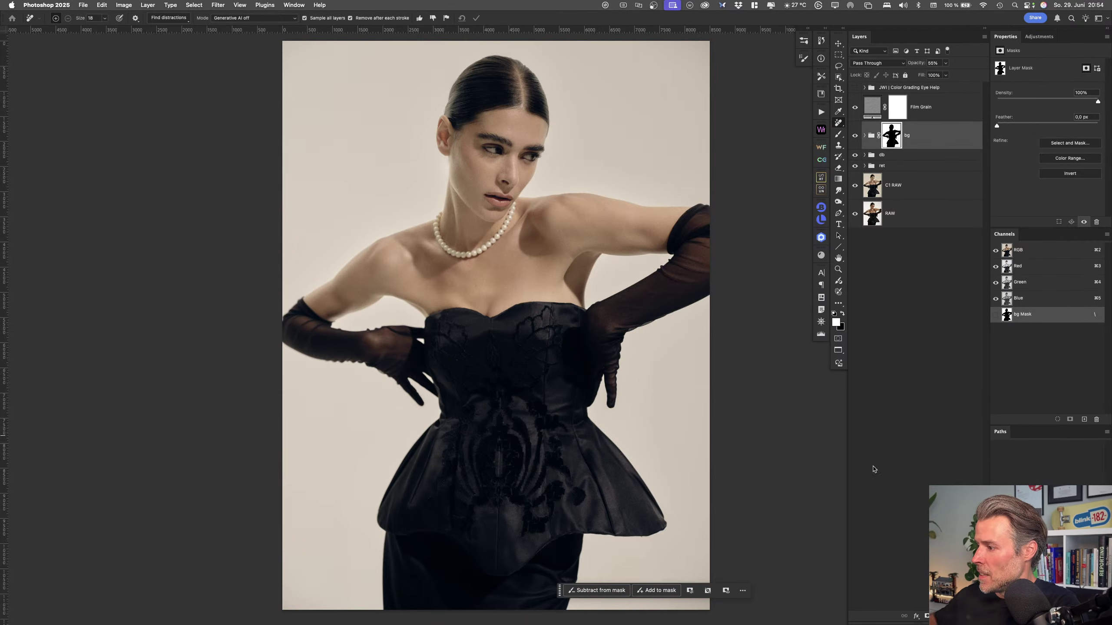
key(super+g)
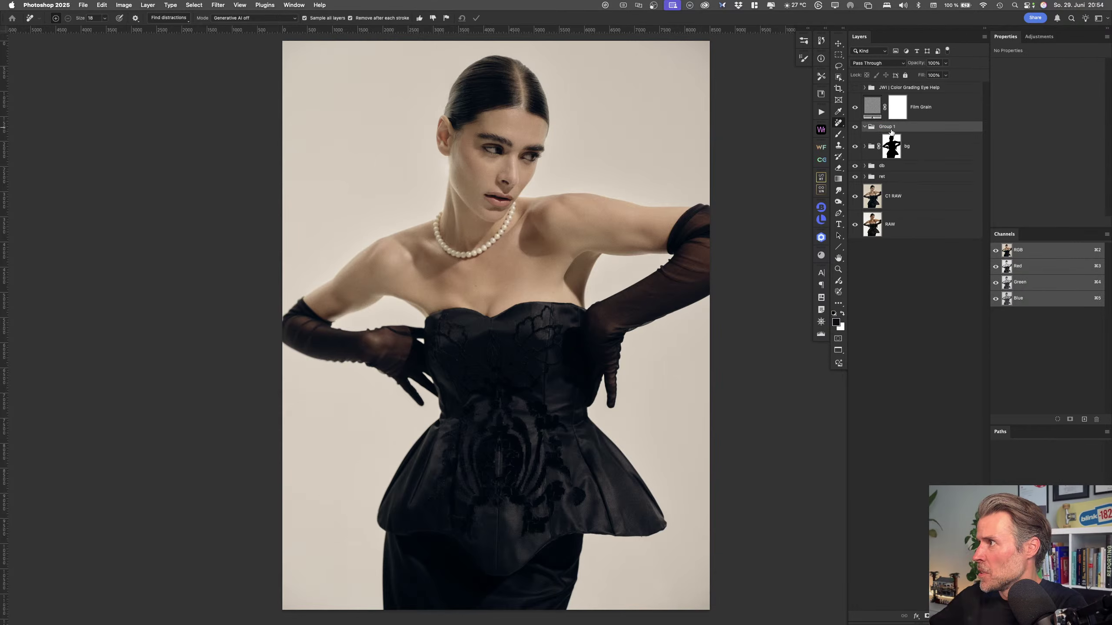
double_click(887, 128)
text(Addional Grade)
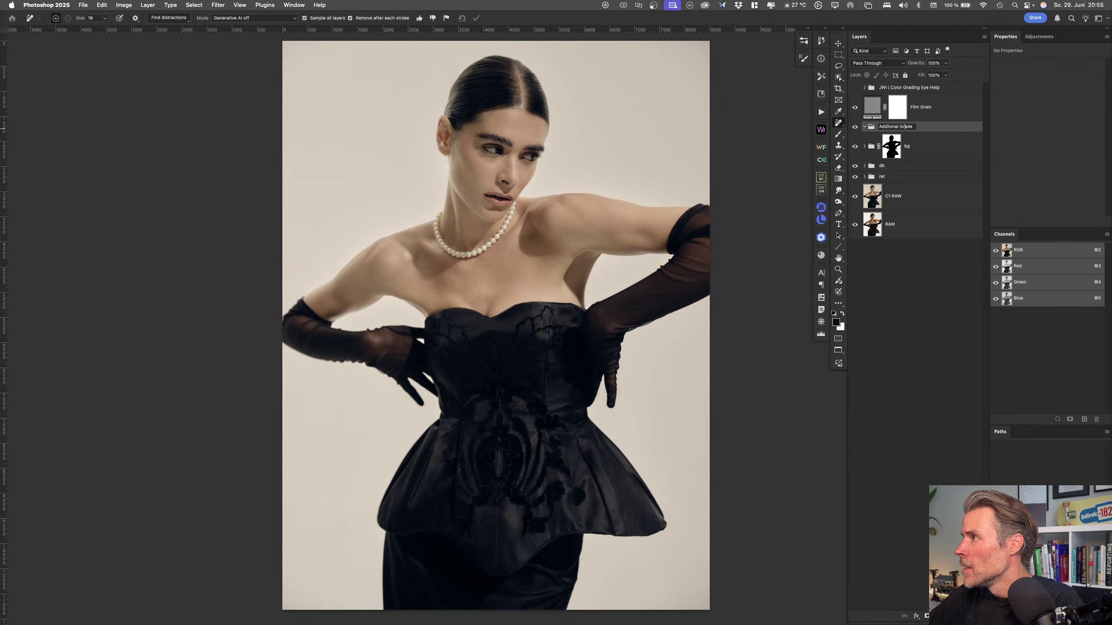
text(ti)
key(Return)
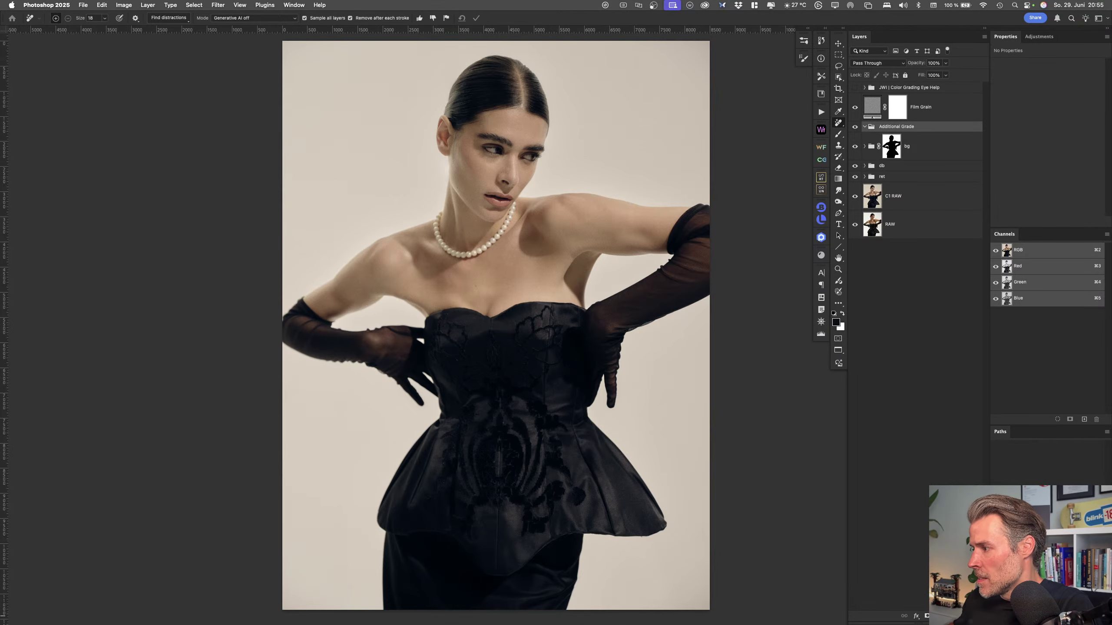
Add a Gradient Map adjustment inside the Additional Grade group and browse the Pastels and Oranges presets for its gradient
click(938, 616)
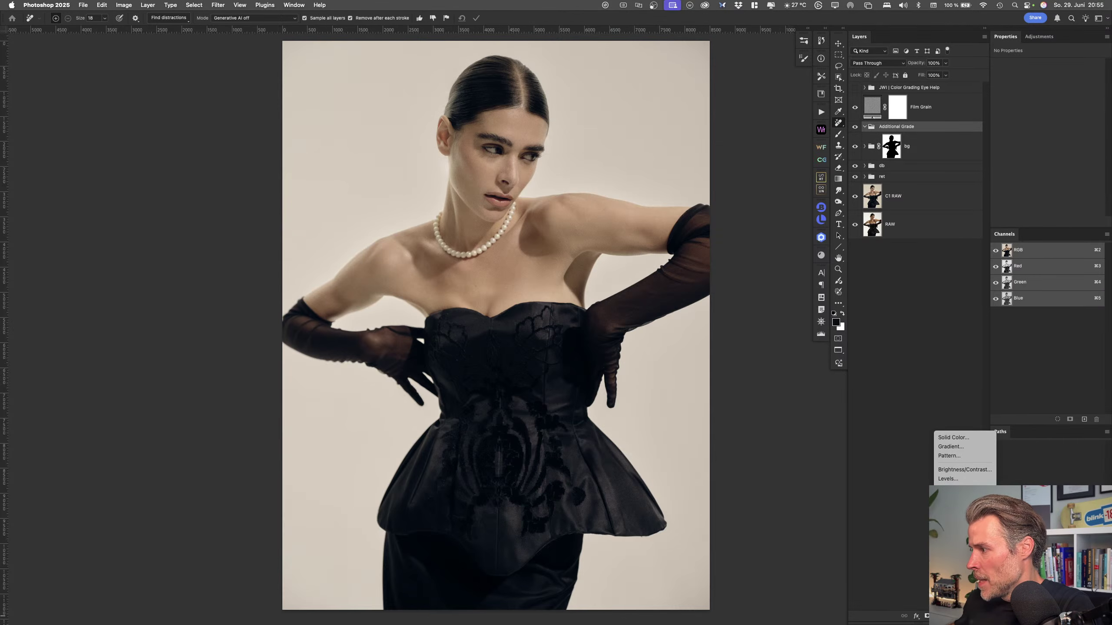
click(959, 607)
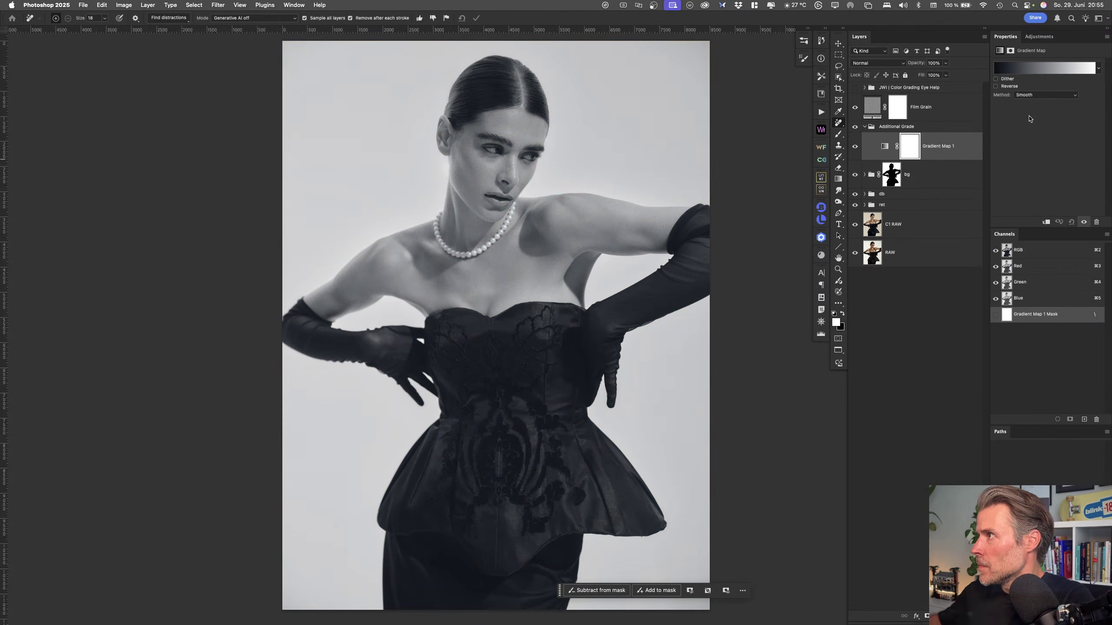
click(1042, 69)
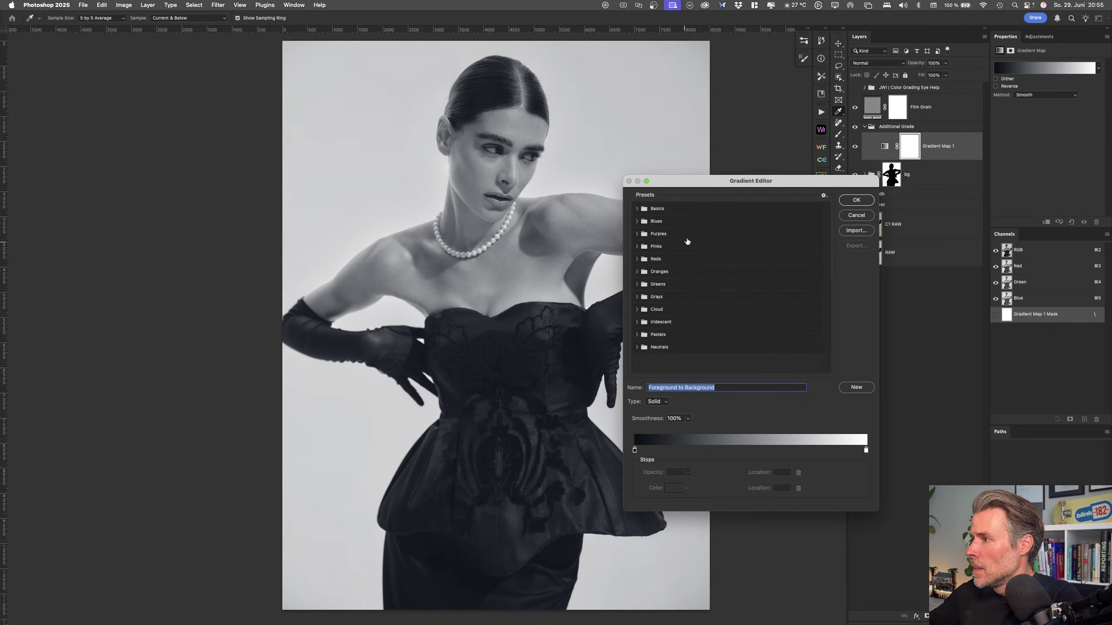
click(637, 334)
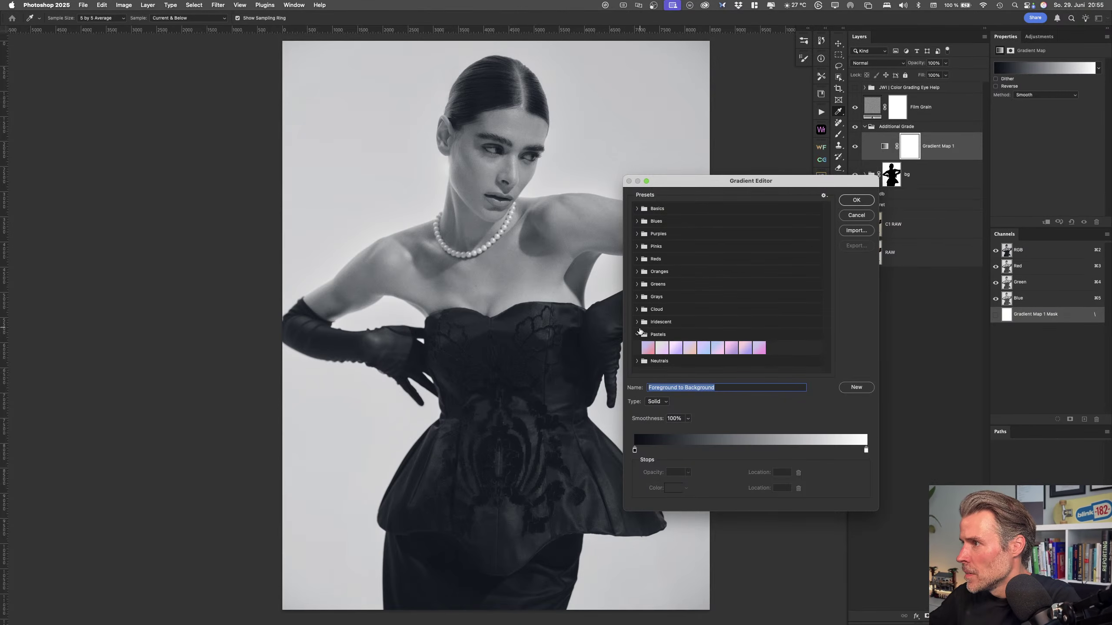
click(637, 334)
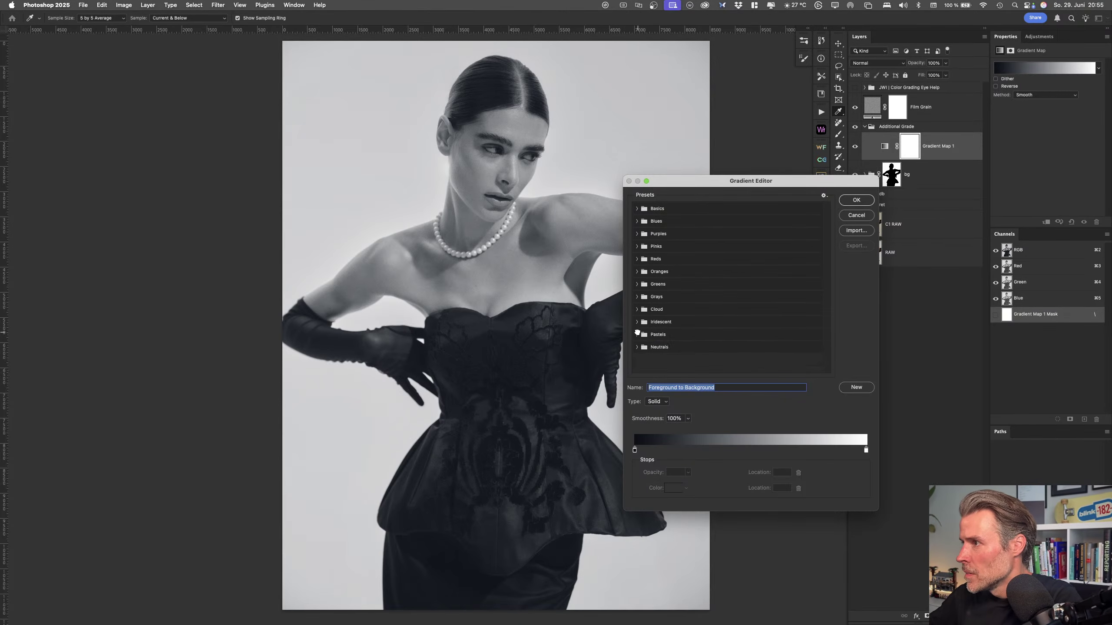
click(637, 272)
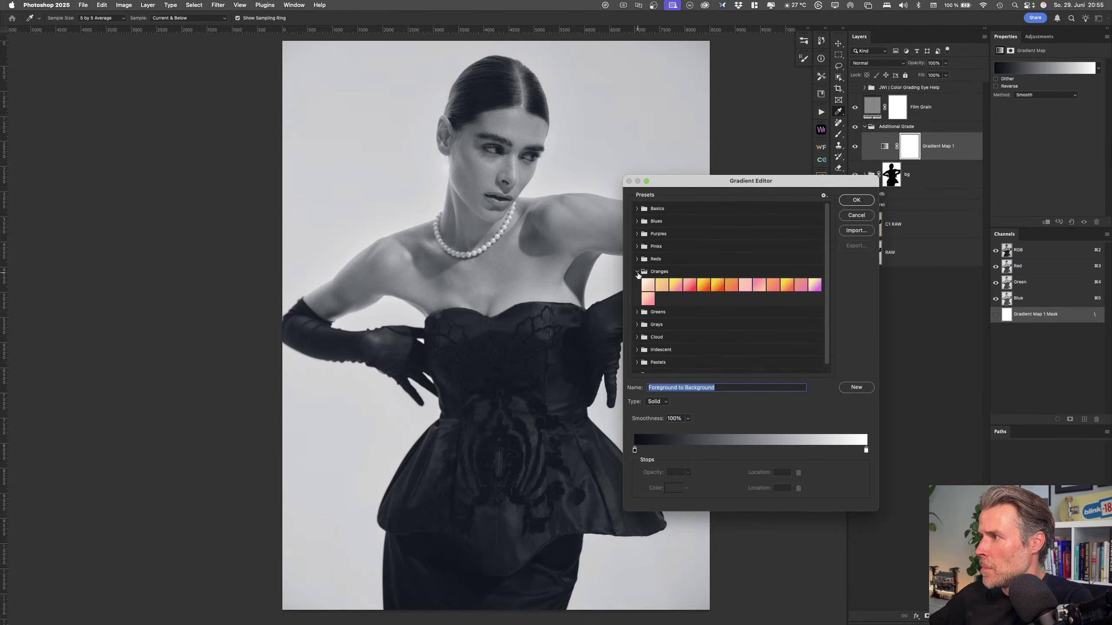
click(637, 272)
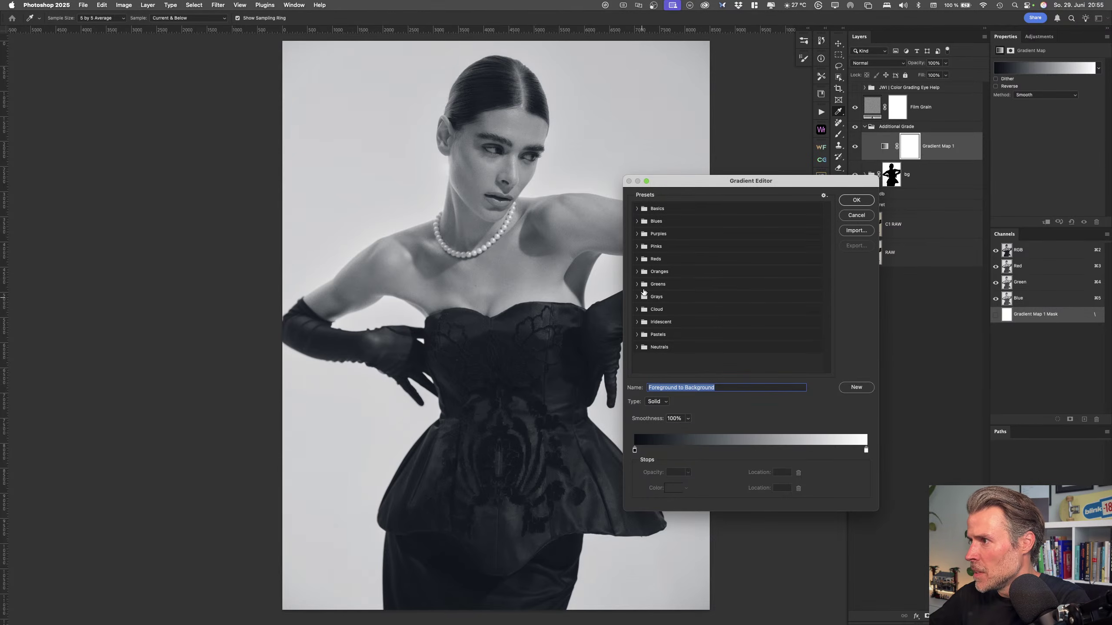
Set the gradient map's dark color stop to the golden tone #d9b775 and apply the custom gradient
click(633, 450)
double_click(634, 451)
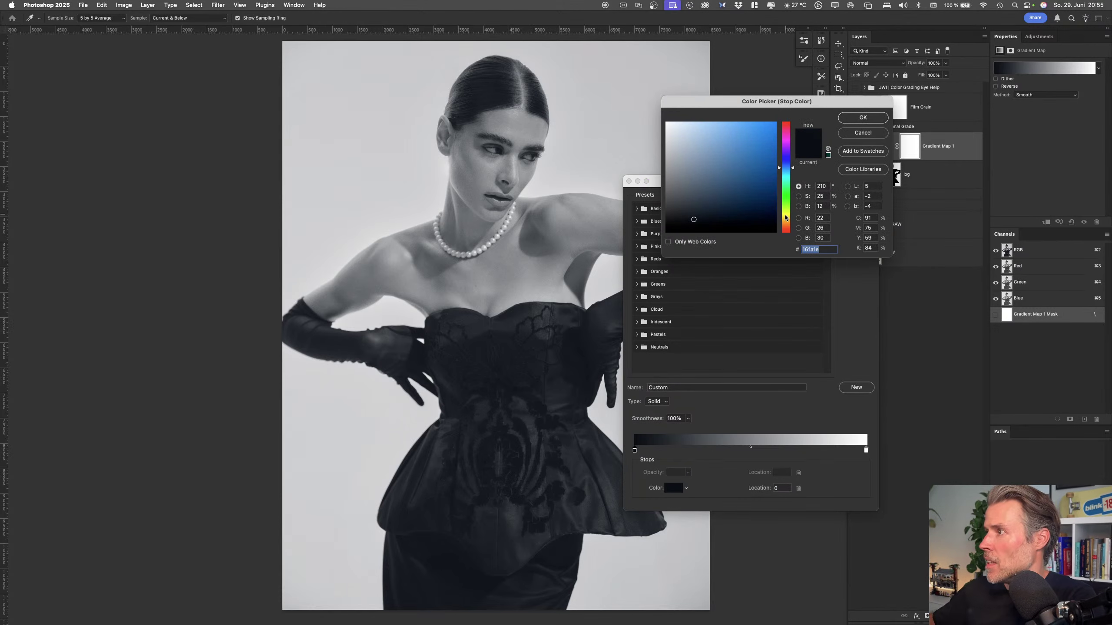
click(786, 219)
text(d9c775)
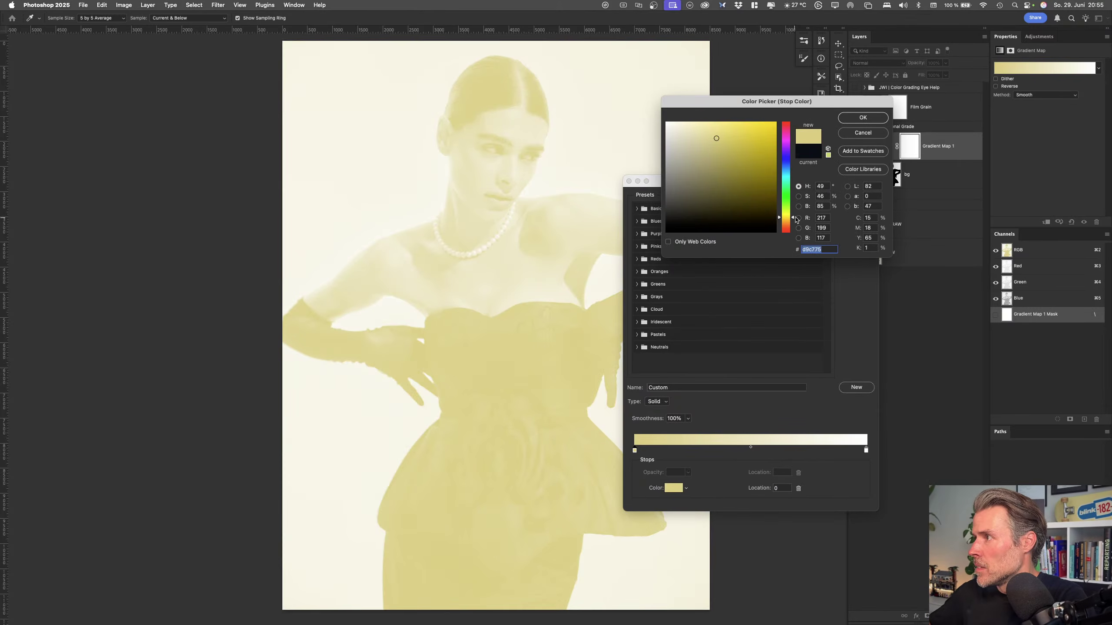
drag(792, 220, 792, 221)
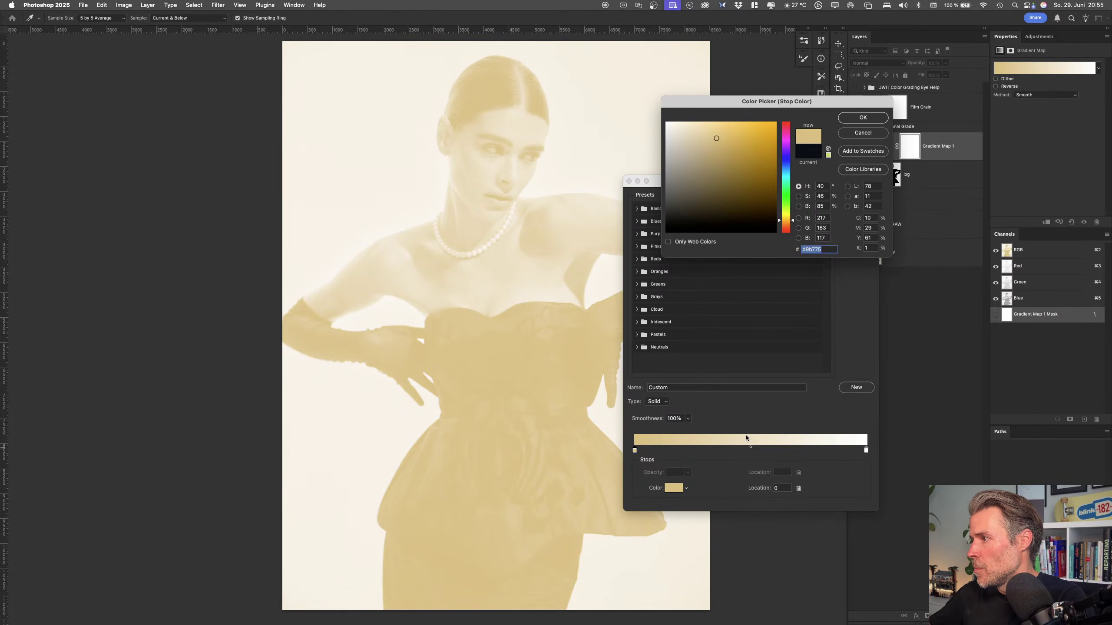
click(880, 120)
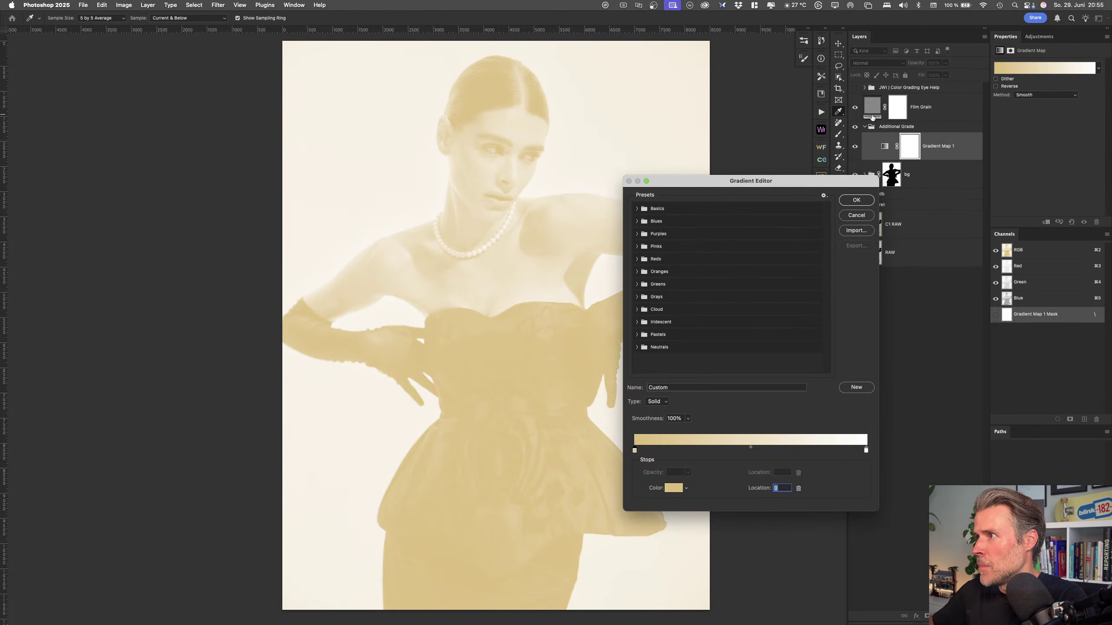
click(857, 201)
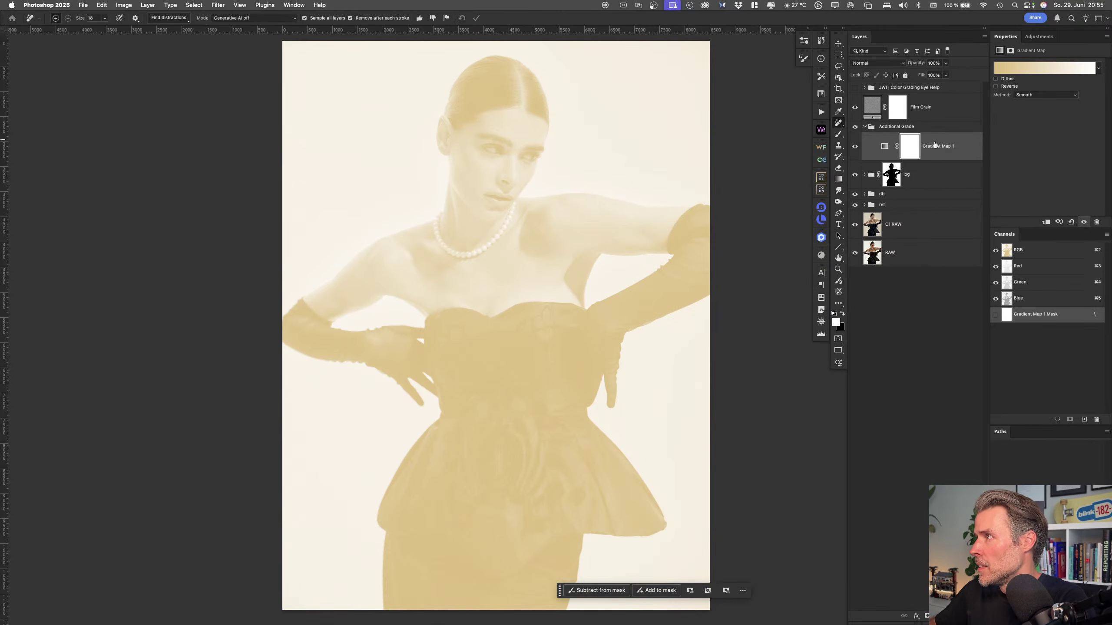
Set the gradient map layer's blend mode to Soft Light and its opacity to 15%
click(882, 66)
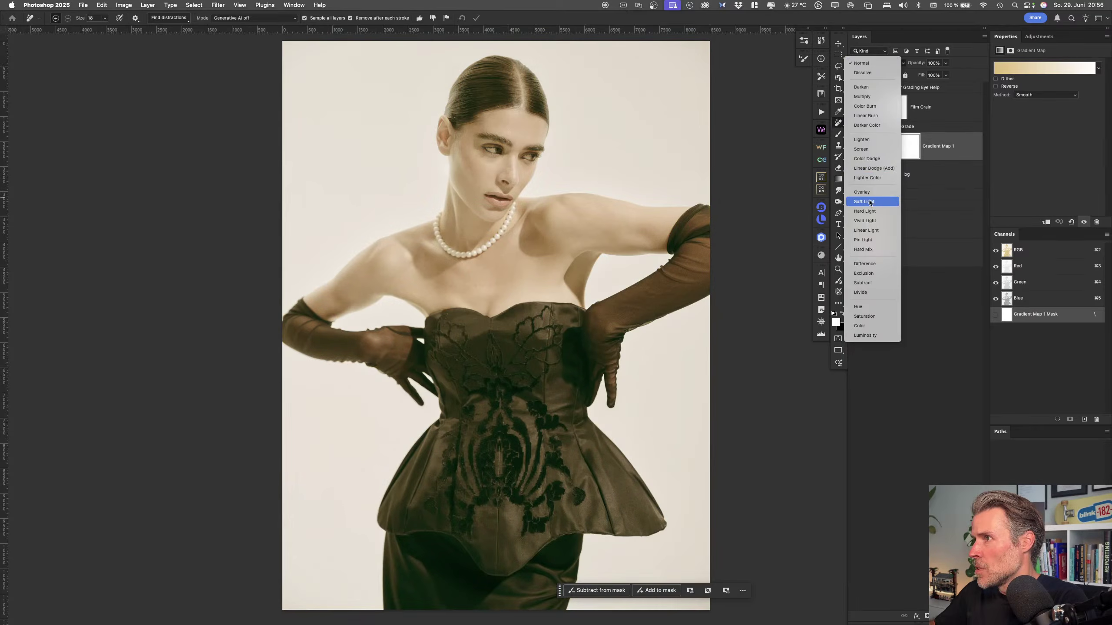
click(871, 202)
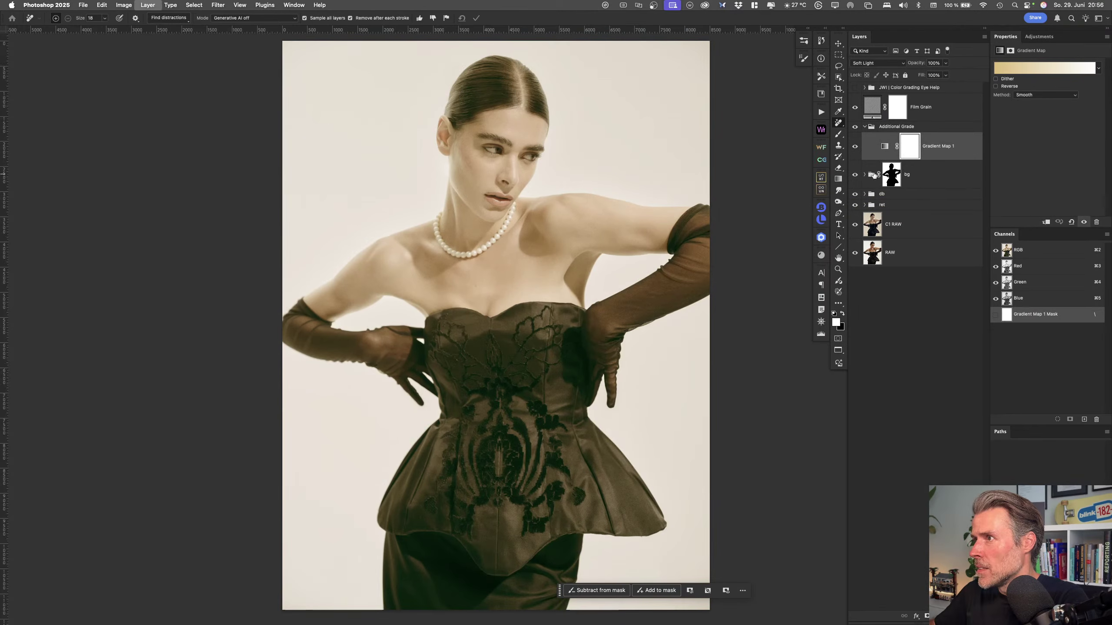
key(v)
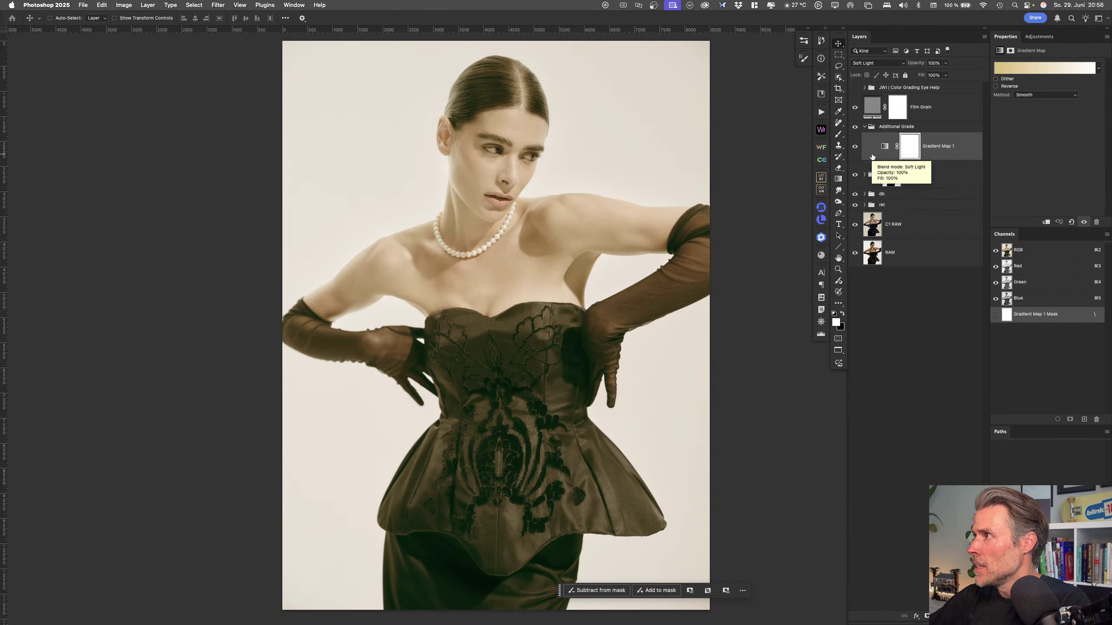
click(936, 62)
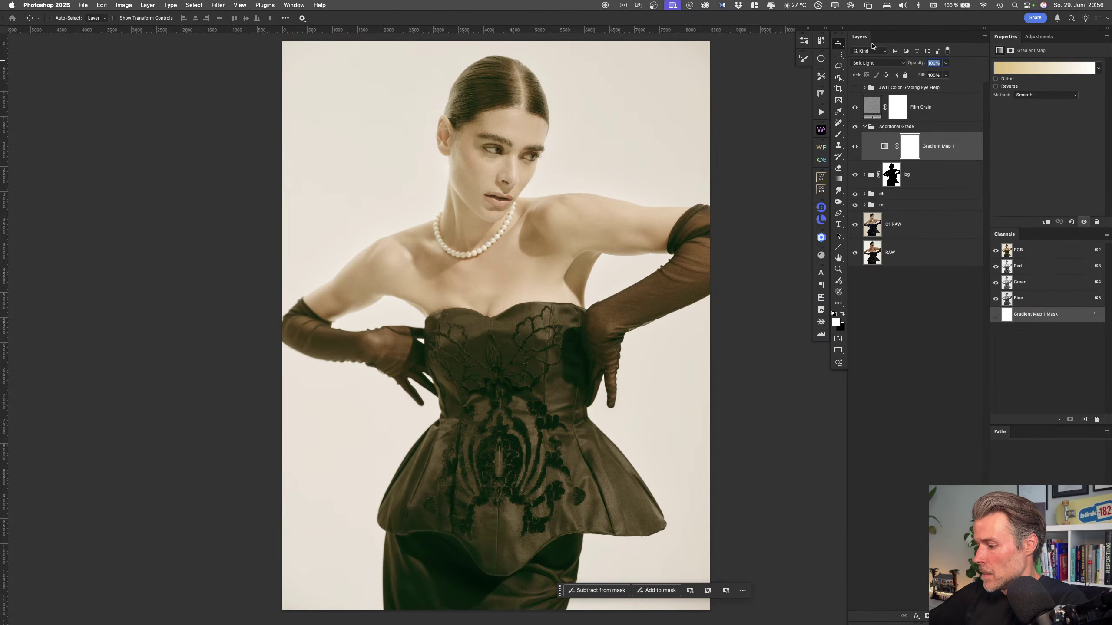
text(0)
drag(918, 61, 922, 63)
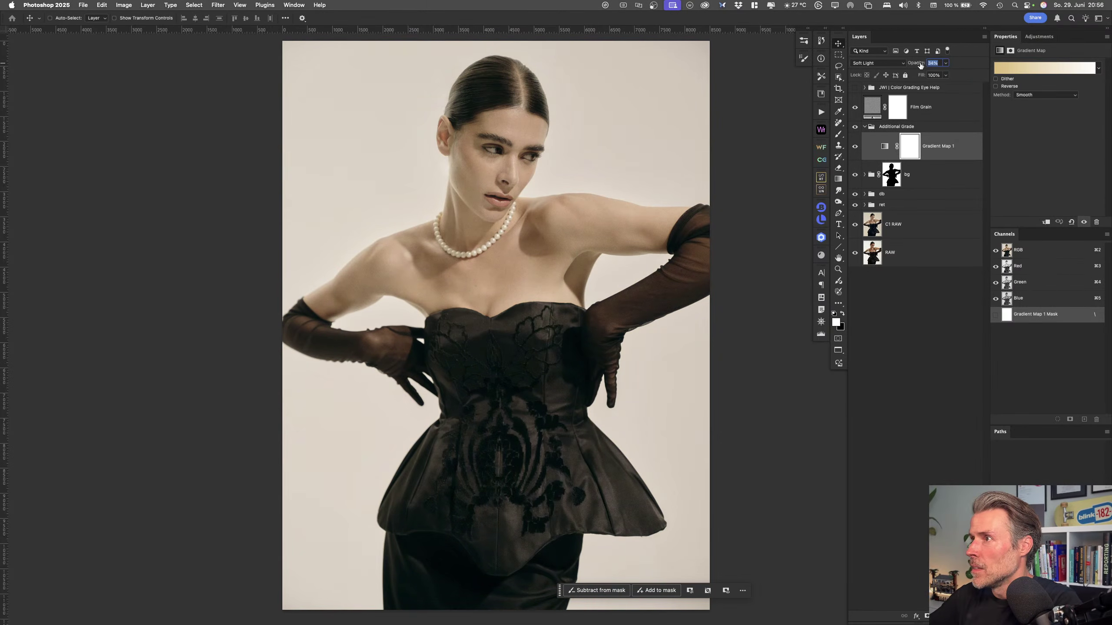
drag(918, 65, 907, 64)
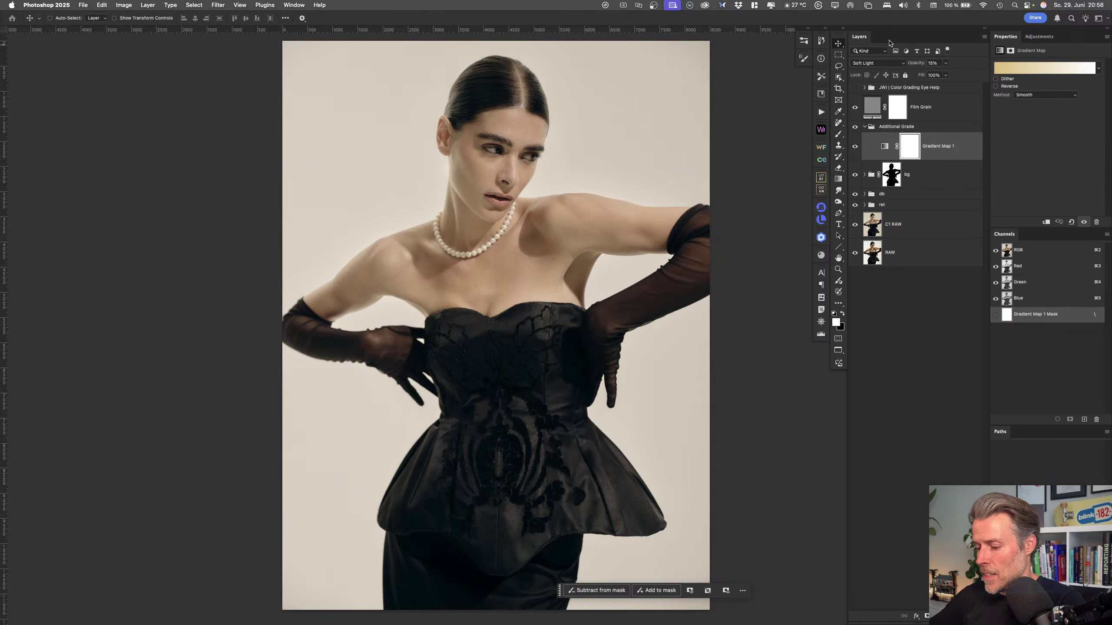
Draw a tall elliptical selection around the model from head to skirt and show it as a quick mask
key(m)
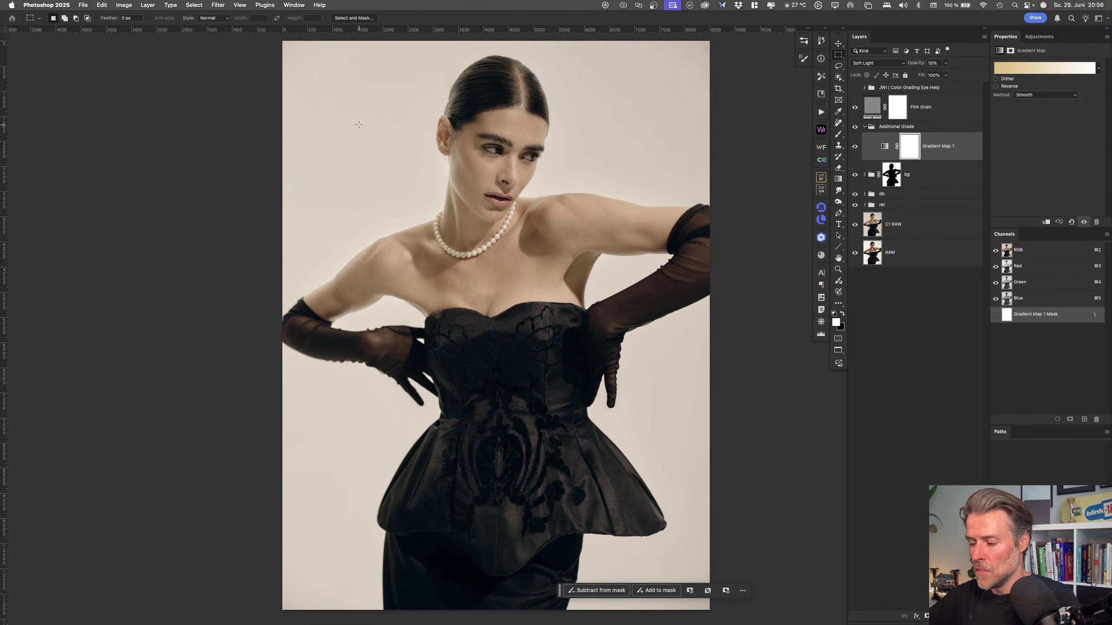
key(shift+m)
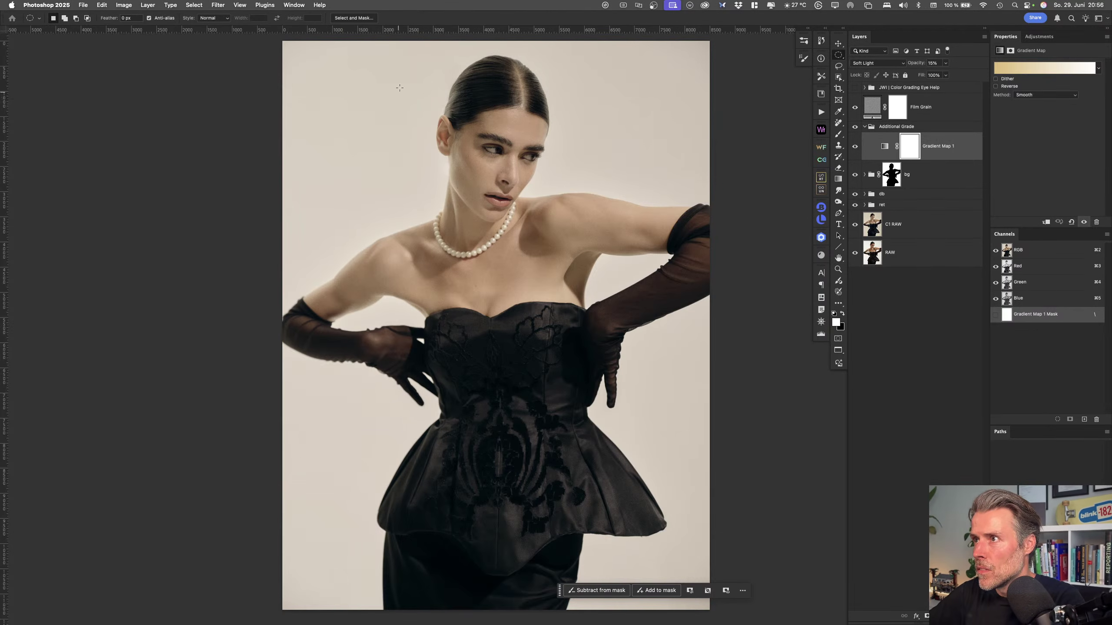
drag(383, 71, 655, 584)
key(space)
key(q)
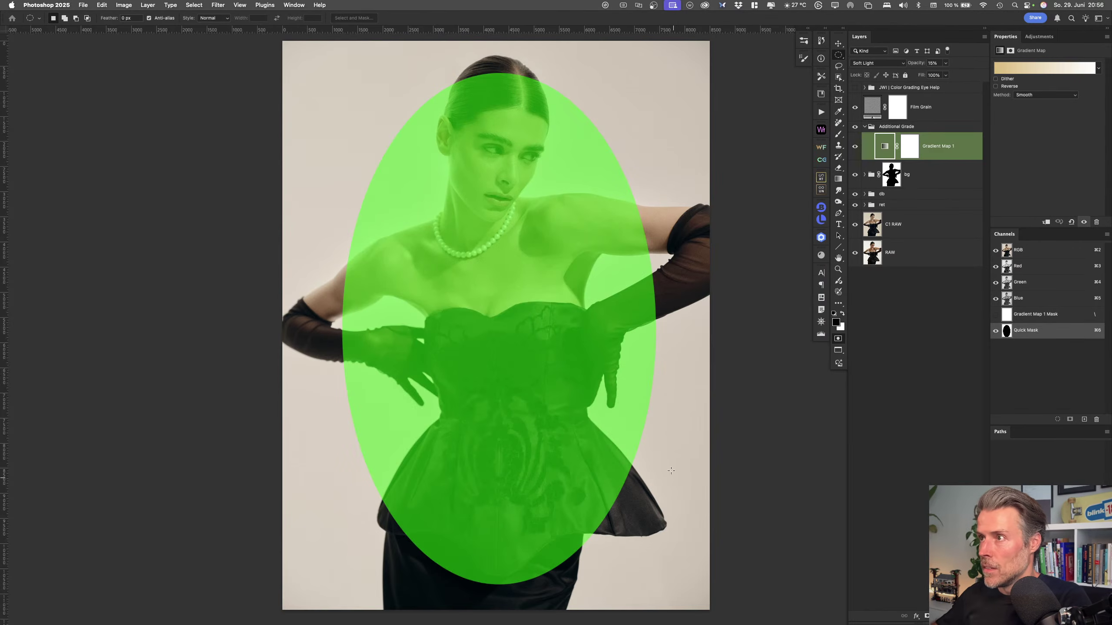
Soften the elliptical quick mask with a very large-radius Gaussian Blur and convert it back into a selection
click(218, 5)
mouse_move(243, 107)
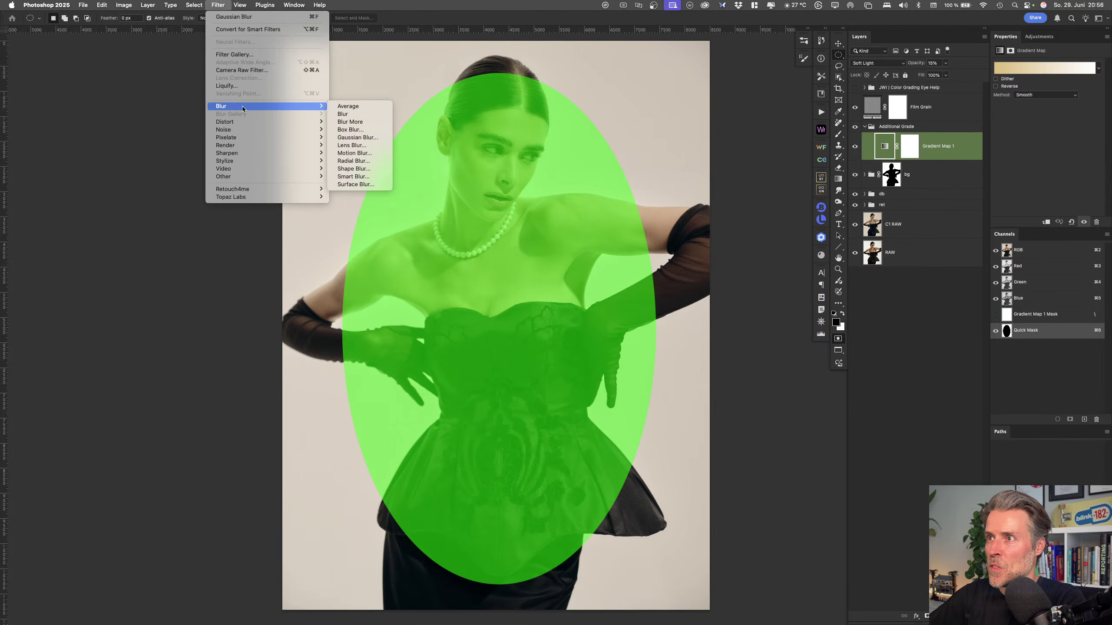
click(382, 139)
click(647, 402)
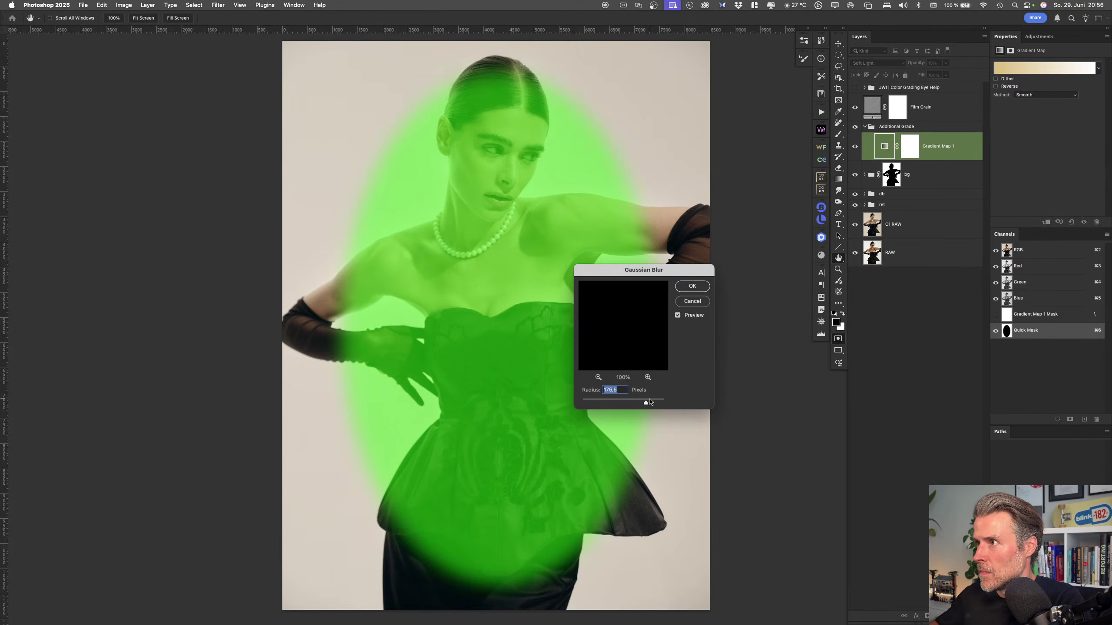
drag(650, 401, 659, 407)
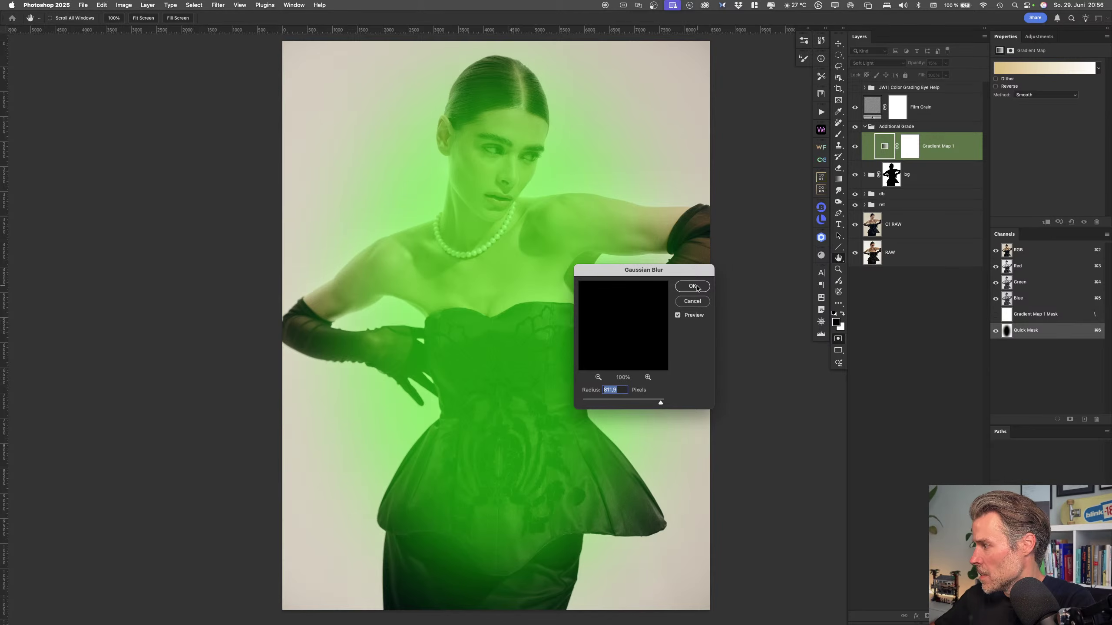
click(693, 286)
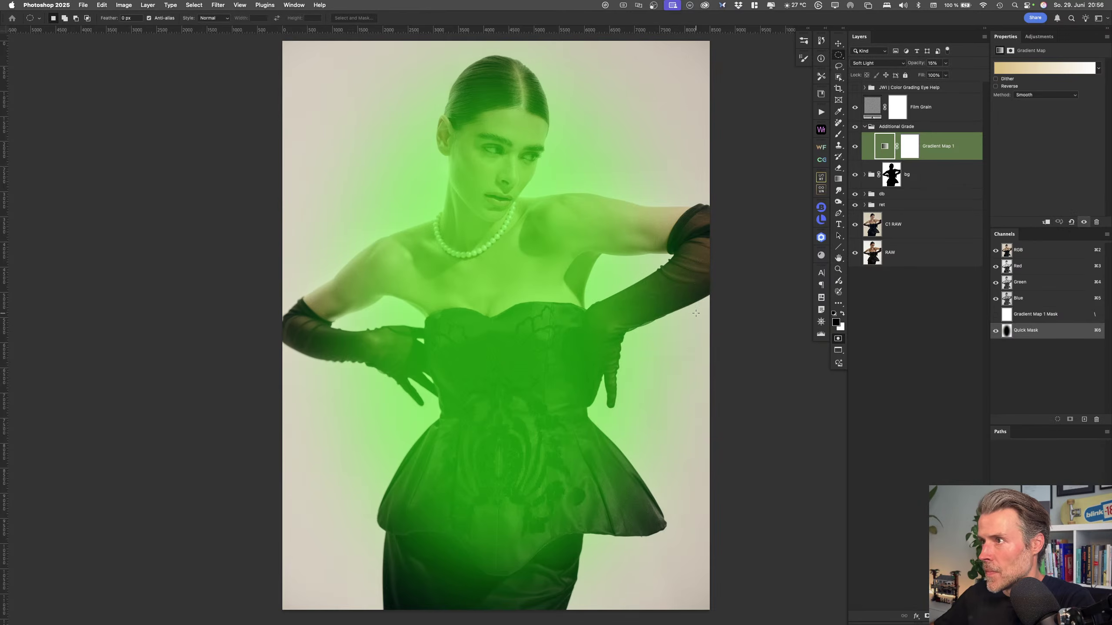
key(q)
key(q)
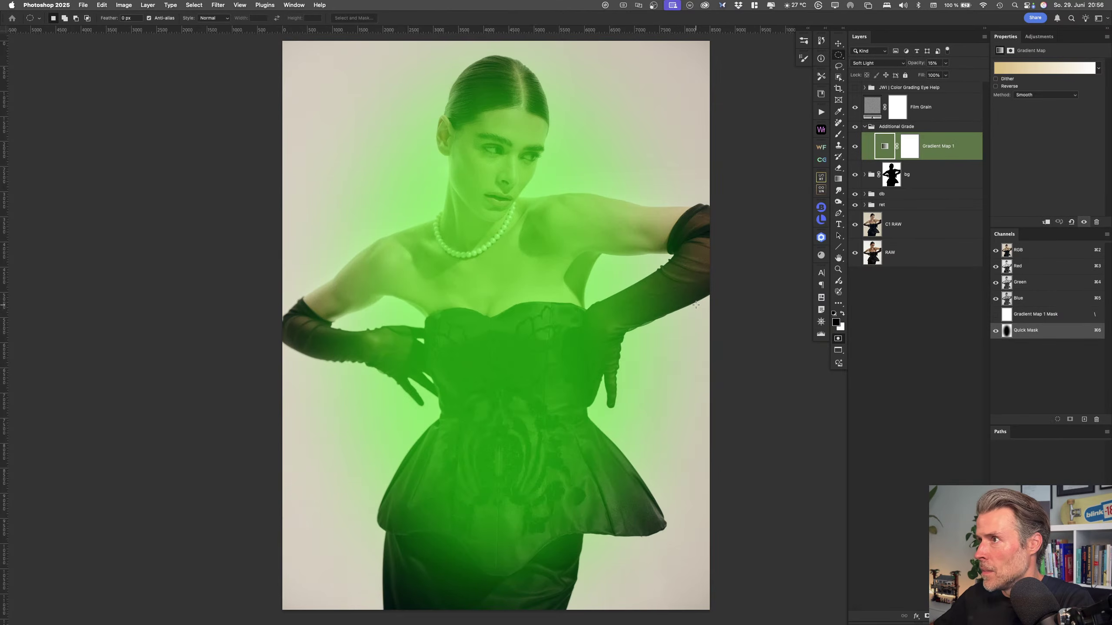
key(q)
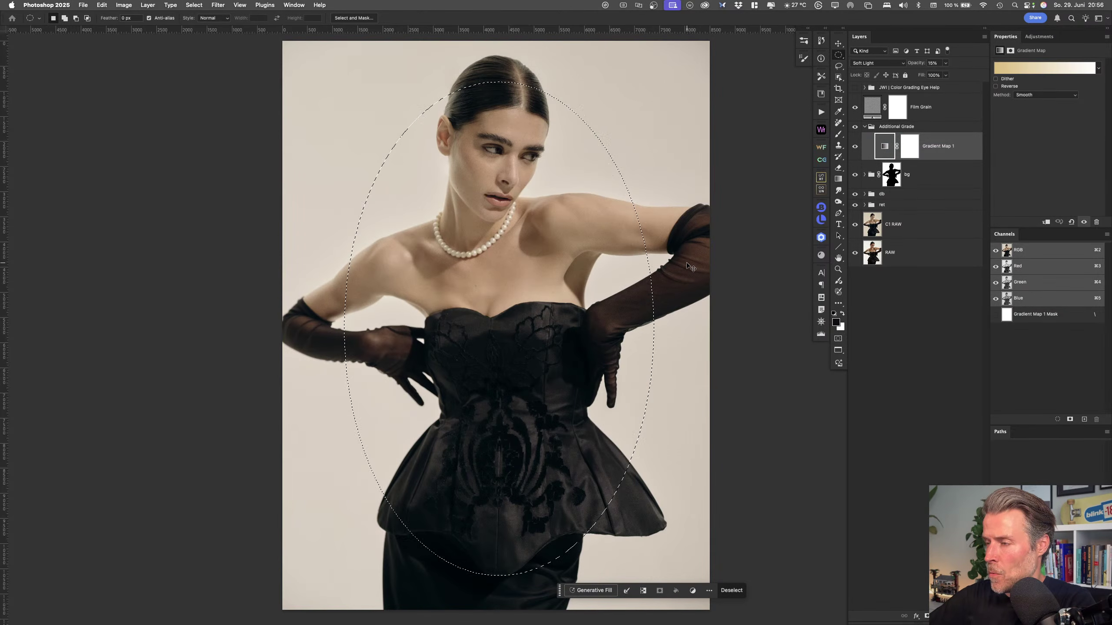
Invert the selection and add a masked Curves adjustment that lifts the black point and raises input 111 to output 134
key(super+shift+i)
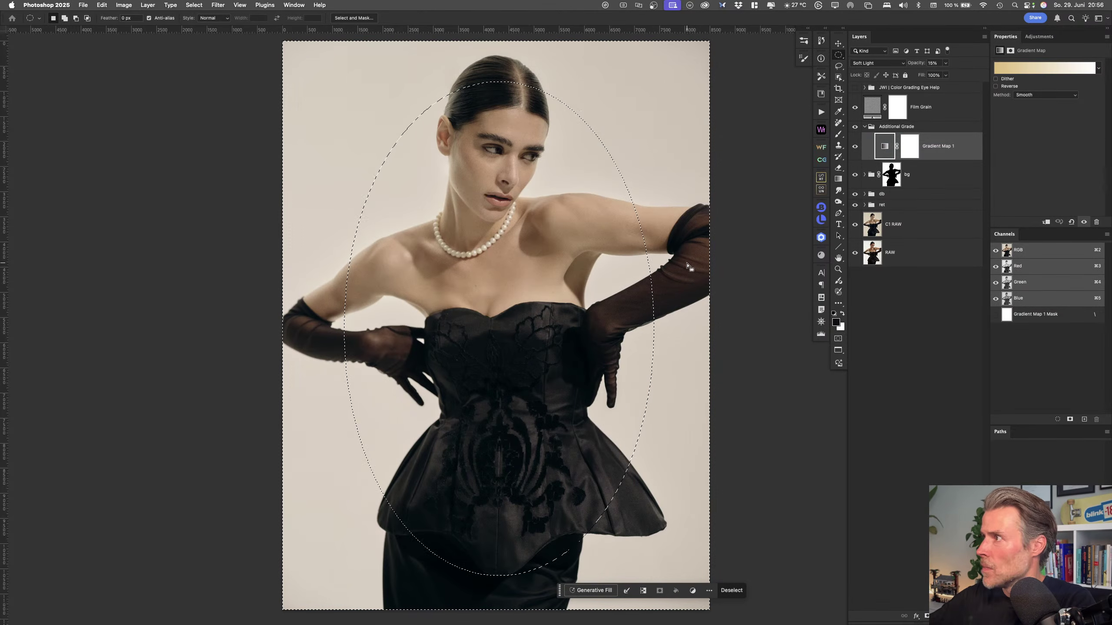
click(937, 616)
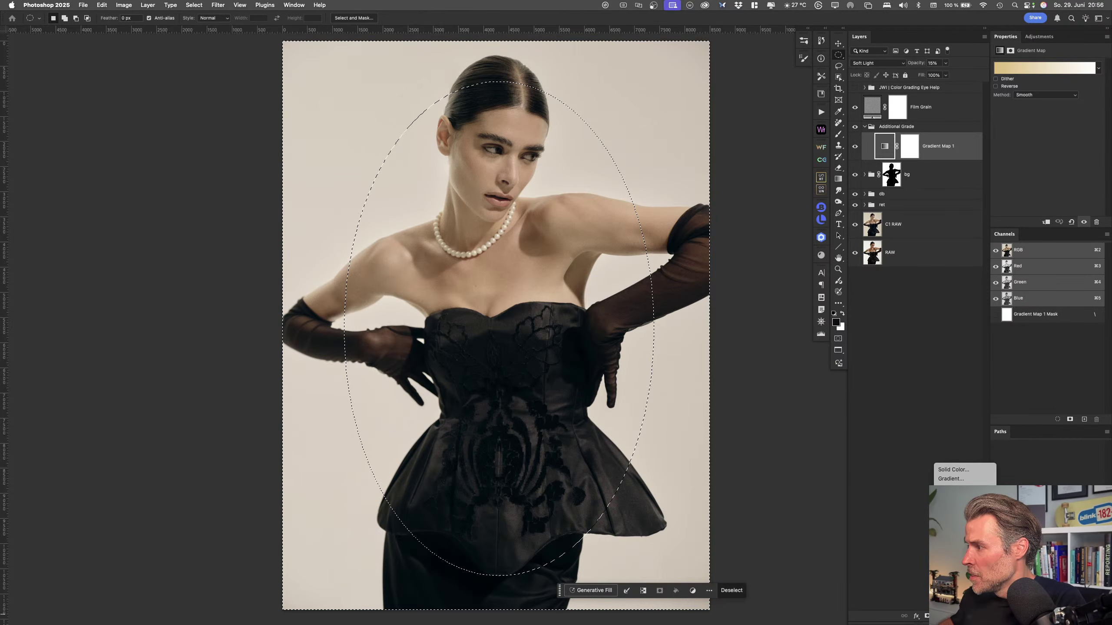
click(956, 519)
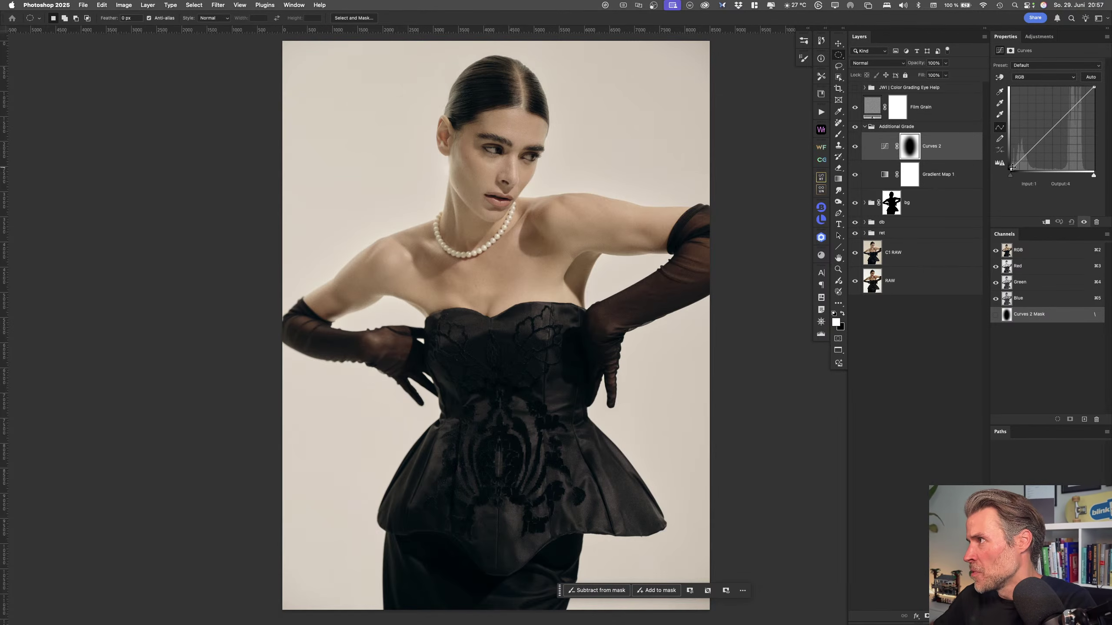
drag(1011, 169, 1048, 126)
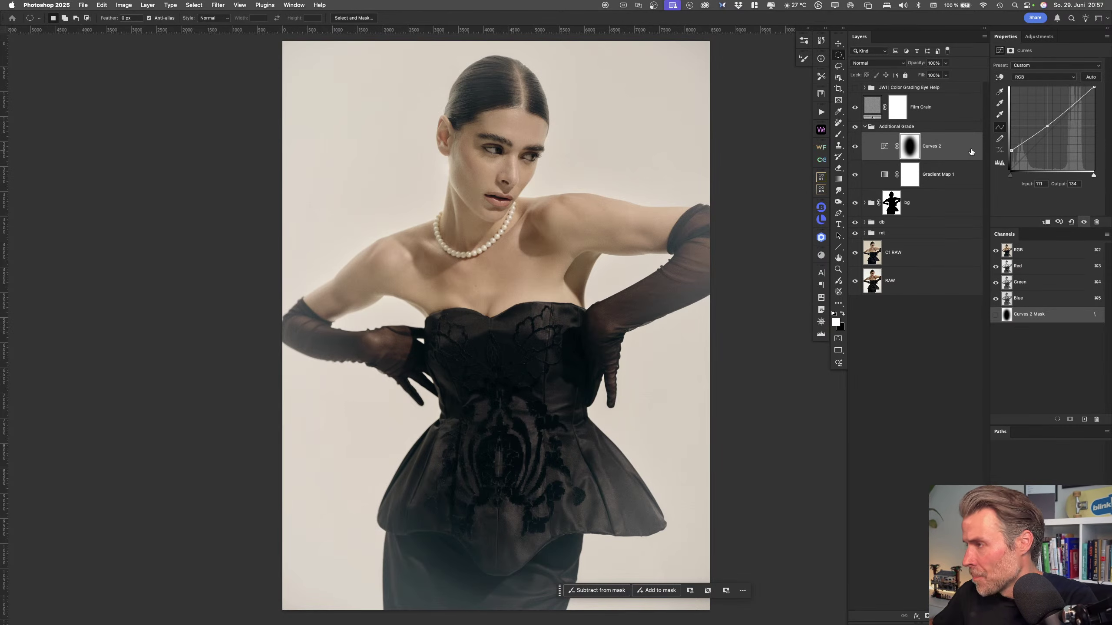
In the green channel of the masked Curves adjustment, move the black point to input 16, output 0
click(1024, 77)
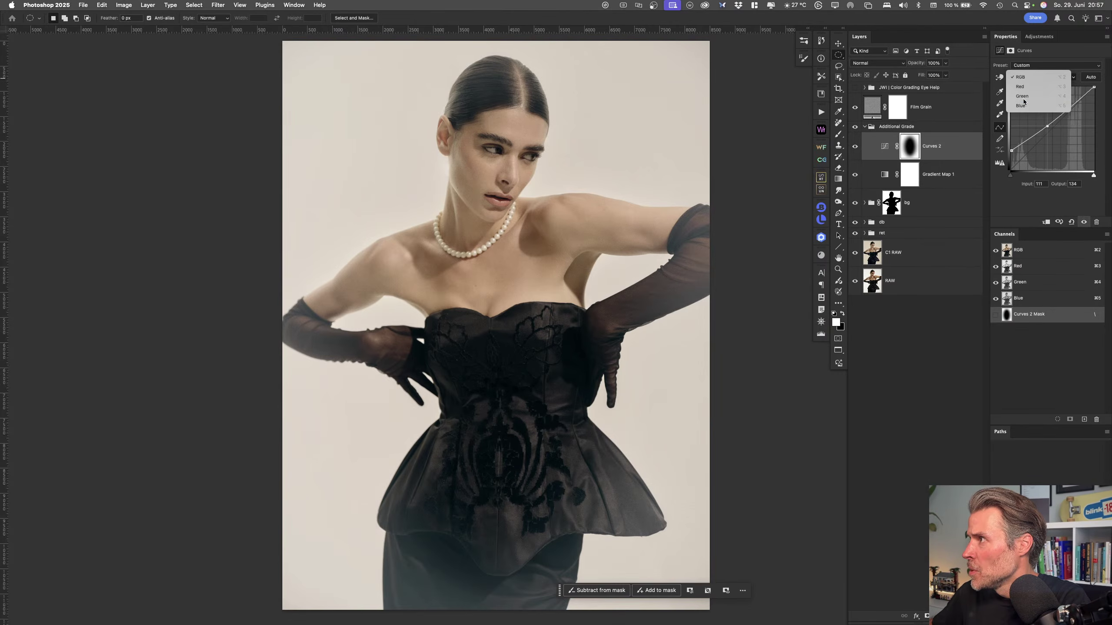
click(1021, 96)
mouse_move(1013, 170)
mouse_down()
mouse_move(1051, 175)
mouse_move(1017, 174)
mouse_up()
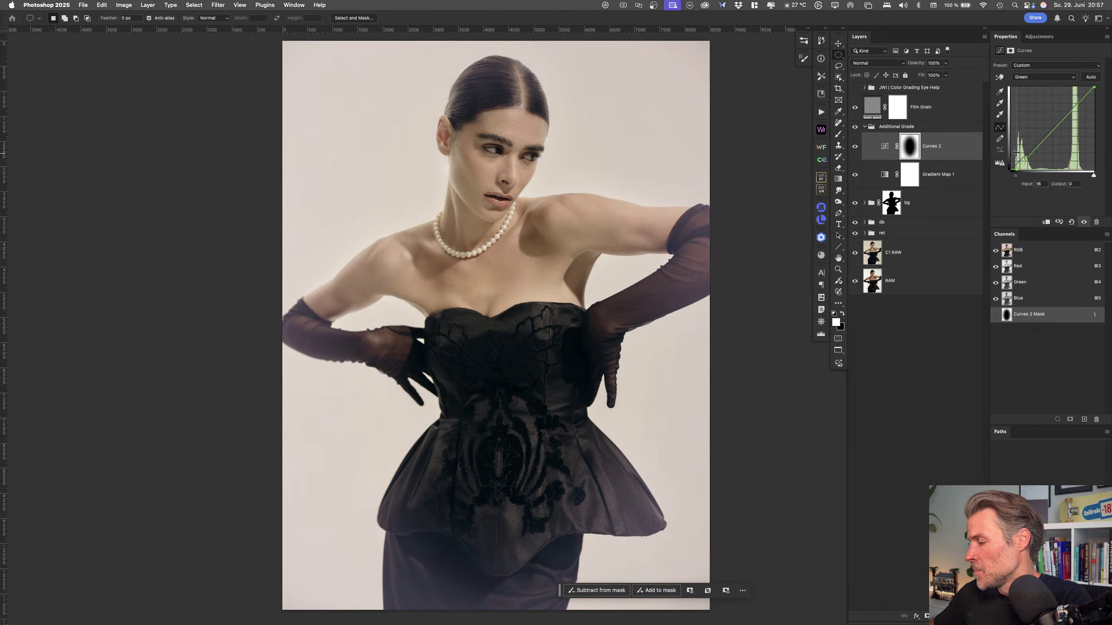
click(1039, 76)
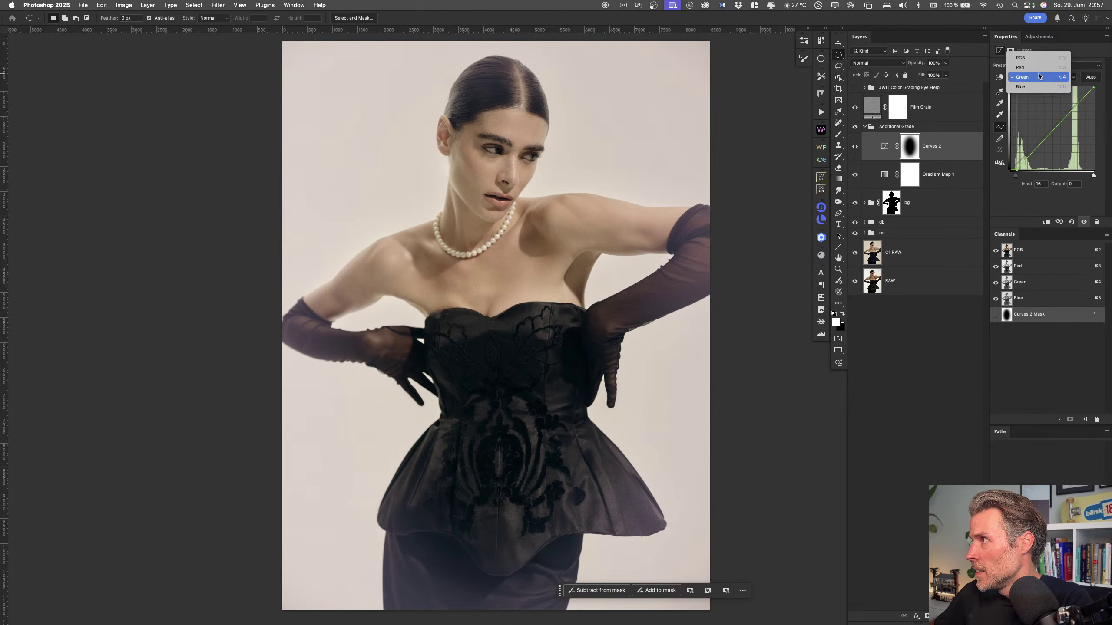
click(1041, 77)
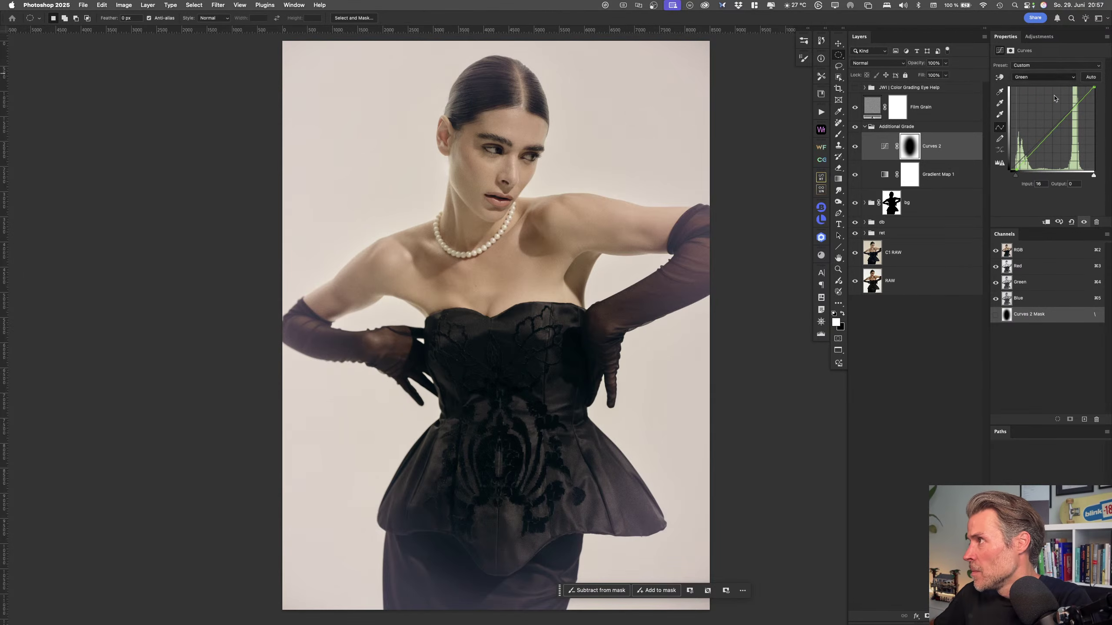
Lift the red channel's black point to output 41 and the blue channel's to about 12 in the same Curves adjustment
click(1039, 79)
click(1035, 70)
mouse_move(1010, 170)
mouse_down()
mouse_move(1013, 152)
mouse_move(1037, 136)
mouse_move(1012, 156)
mouse_up()
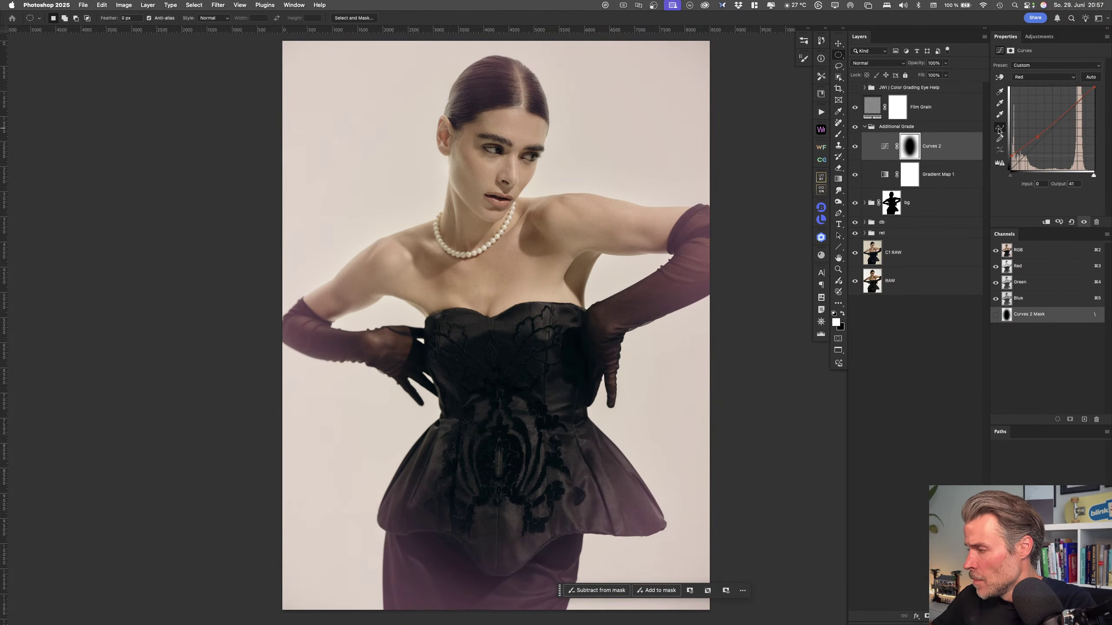
click(1042, 78)
click(1046, 98)
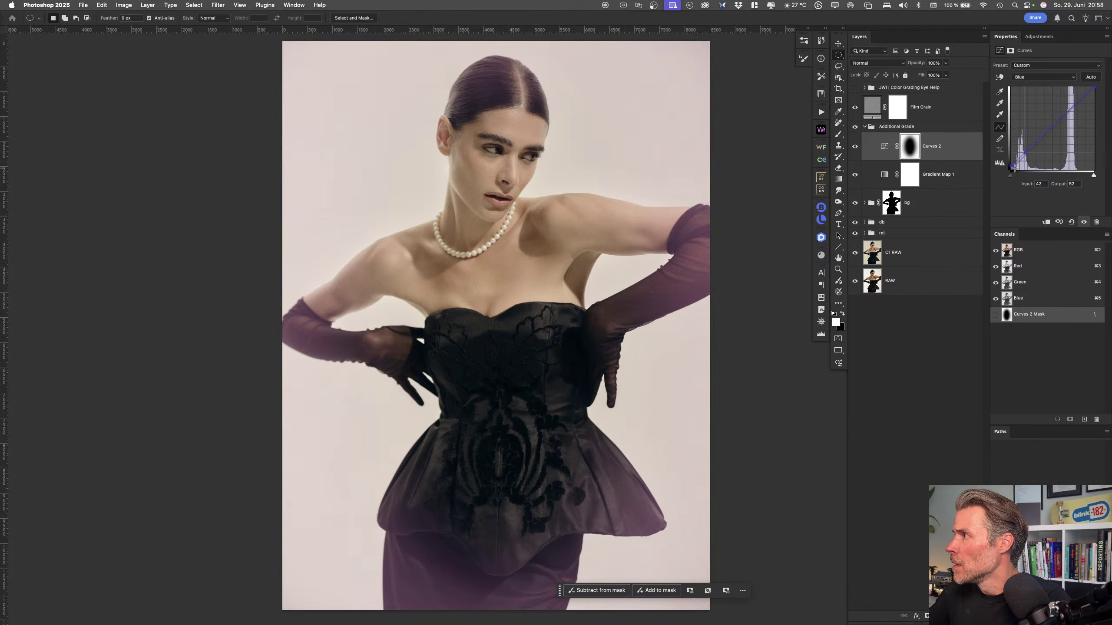
drag(1012, 167, 1010, 165)
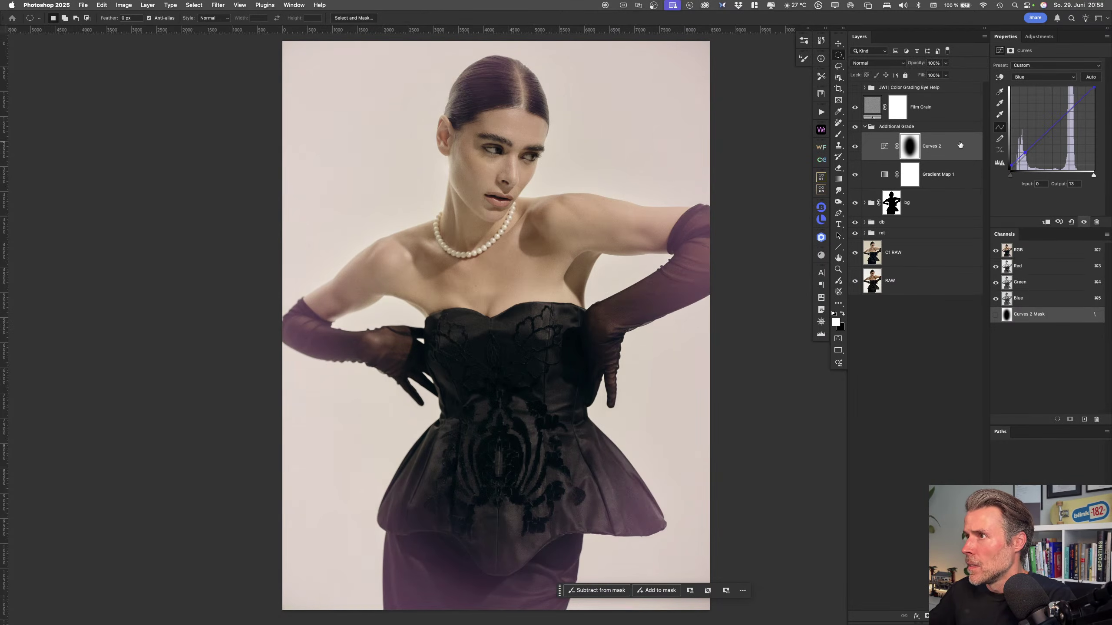
Examine the hues through the Color Grading Eye Help overlay with the Additional Grade group off and on, and hide the overlay again
scroll(592, 266, down, 2)
scroll(592, 266, right, 2)
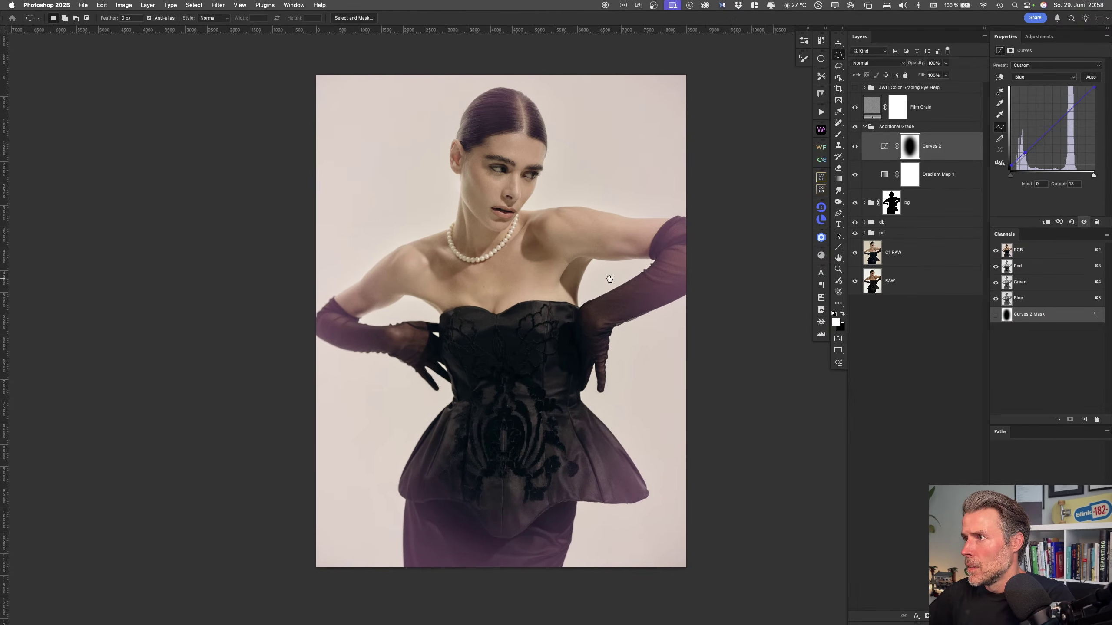
click(855, 88)
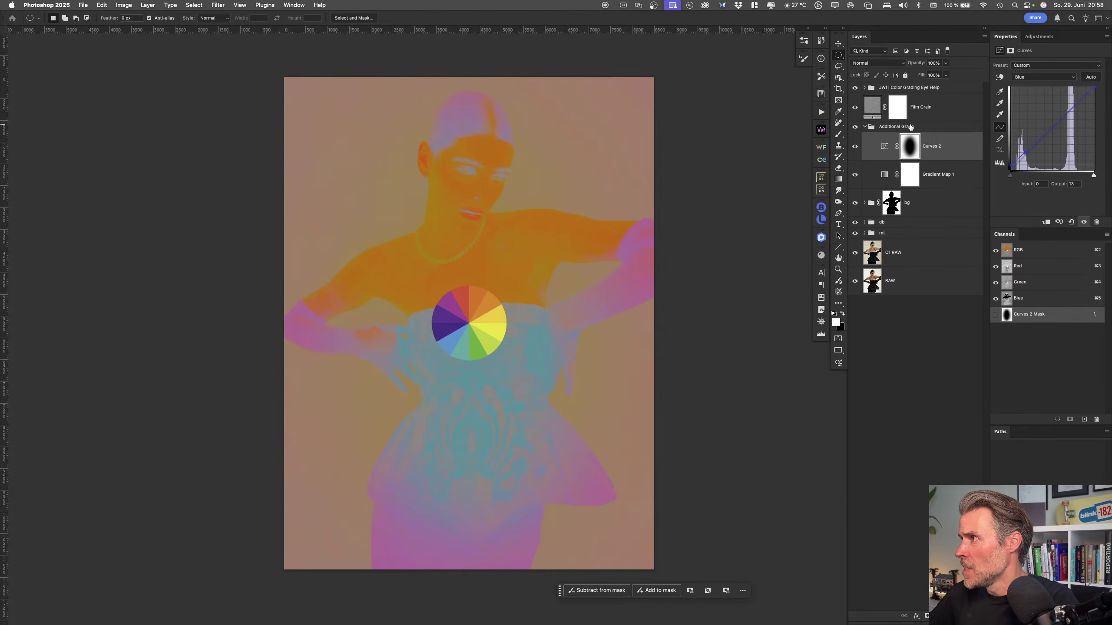
click(864, 127)
click(855, 126)
key(super+comma)
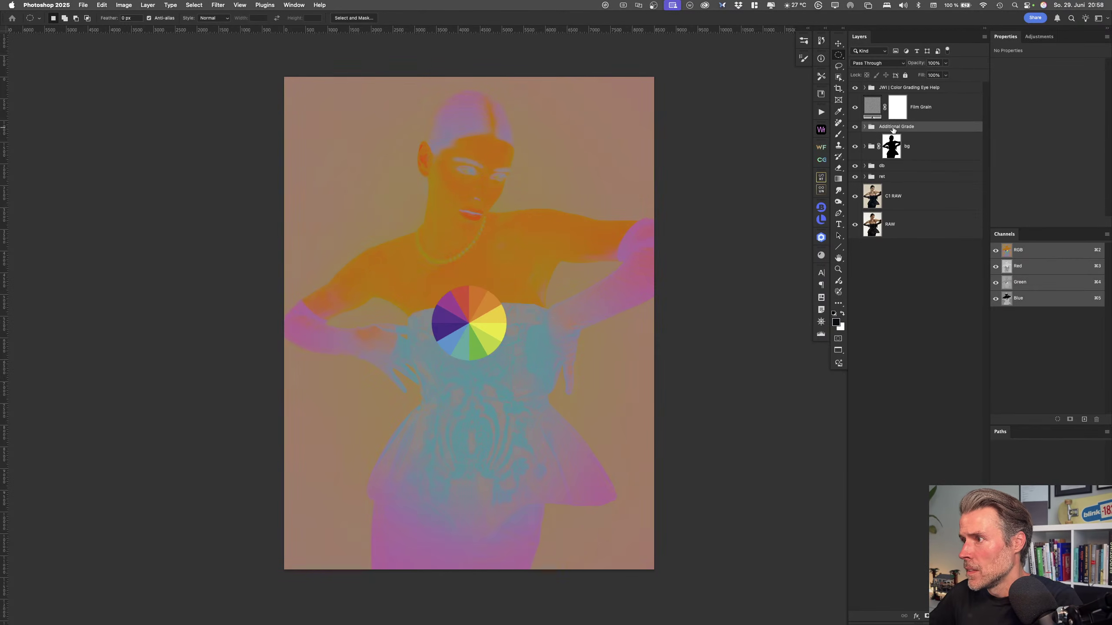
key(super+comma)
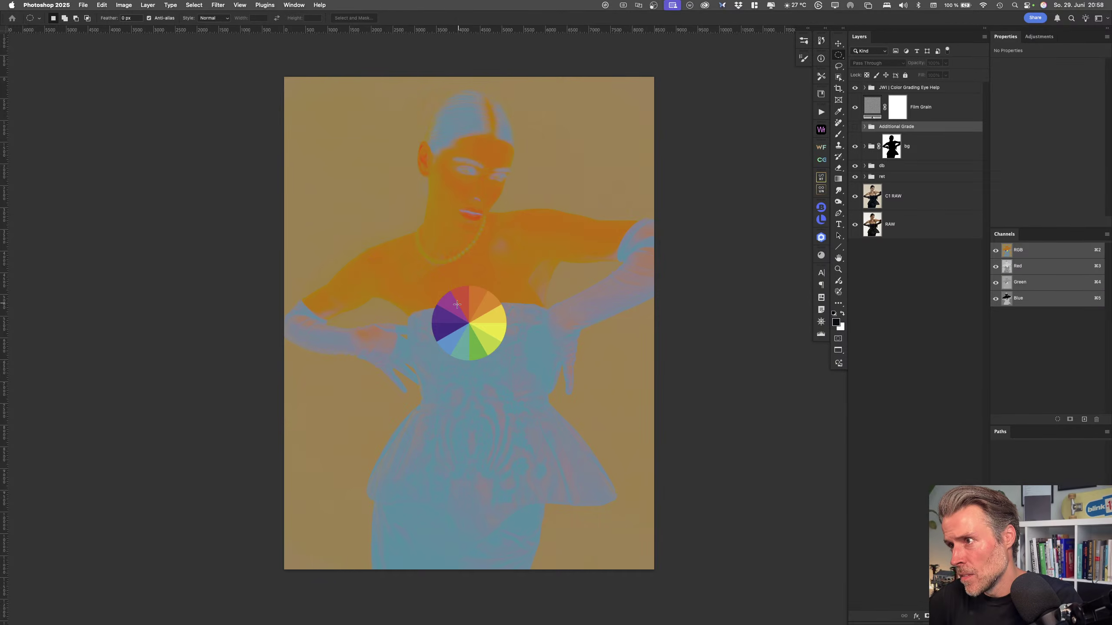
click(854, 126)
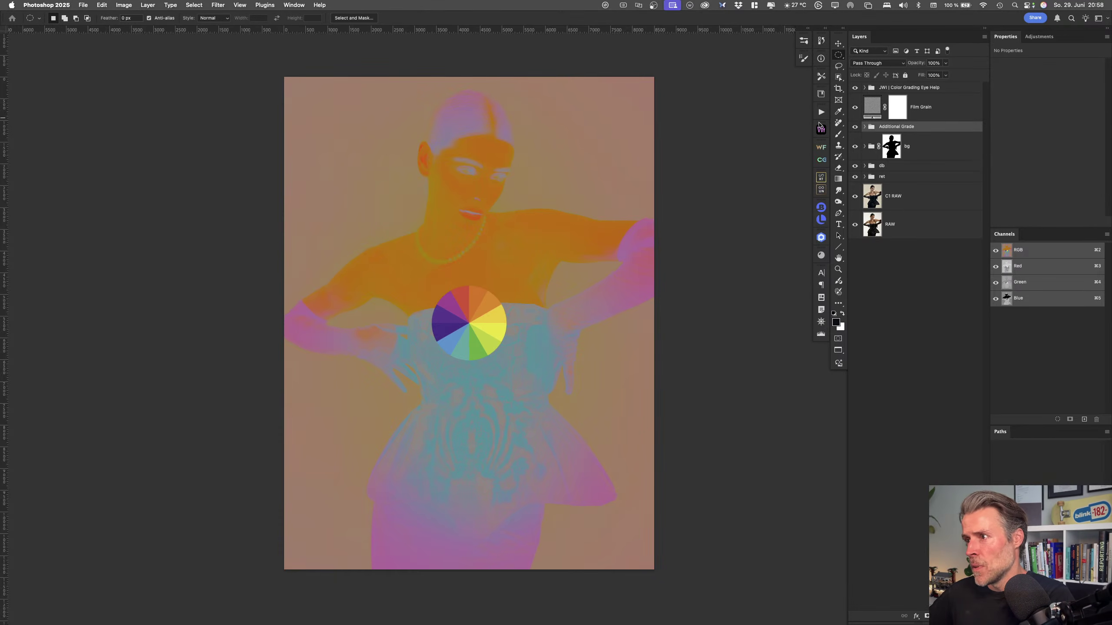
click(854, 88)
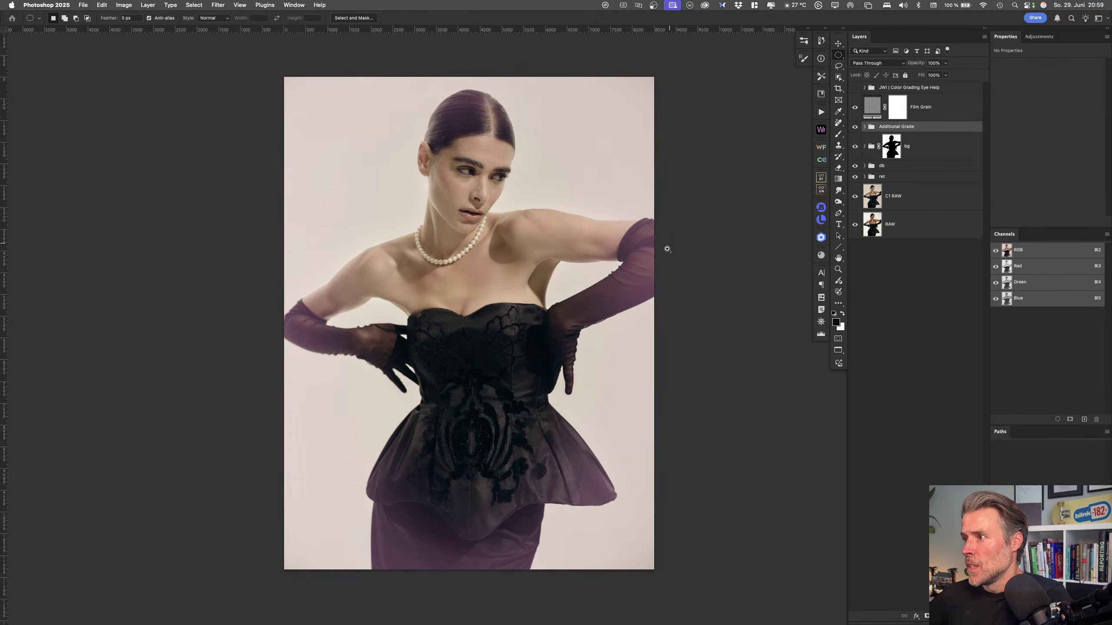
Compare the whole portrait with the Additional Grade group repeatedly hidden and shown
scroll(666, 241, down, 3)
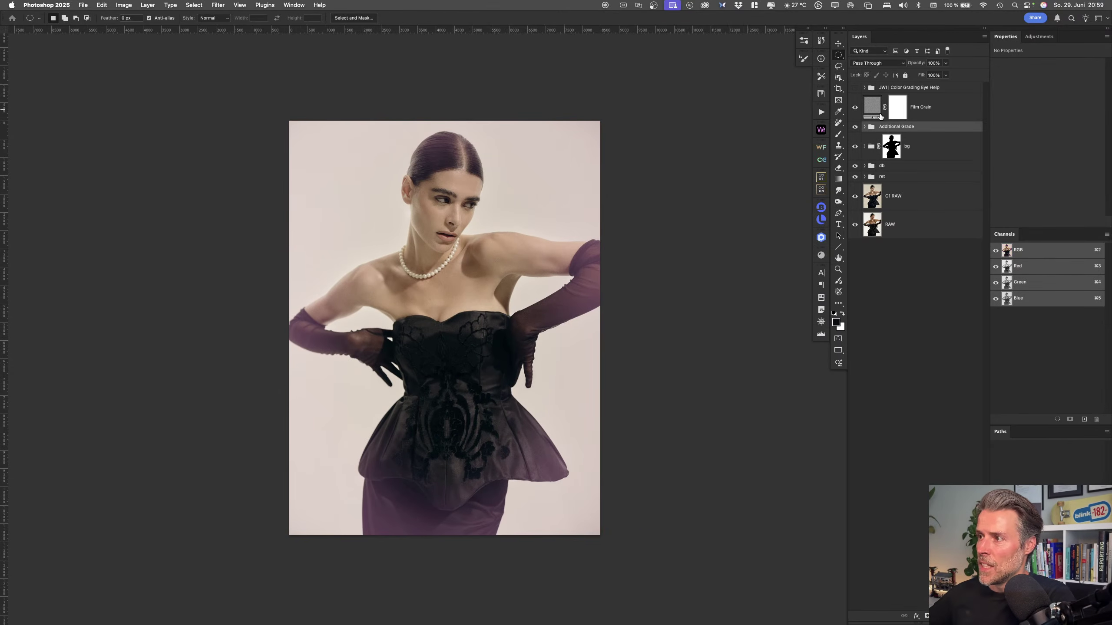
key(super+comma)
key(super+comma)
key(super+comma)
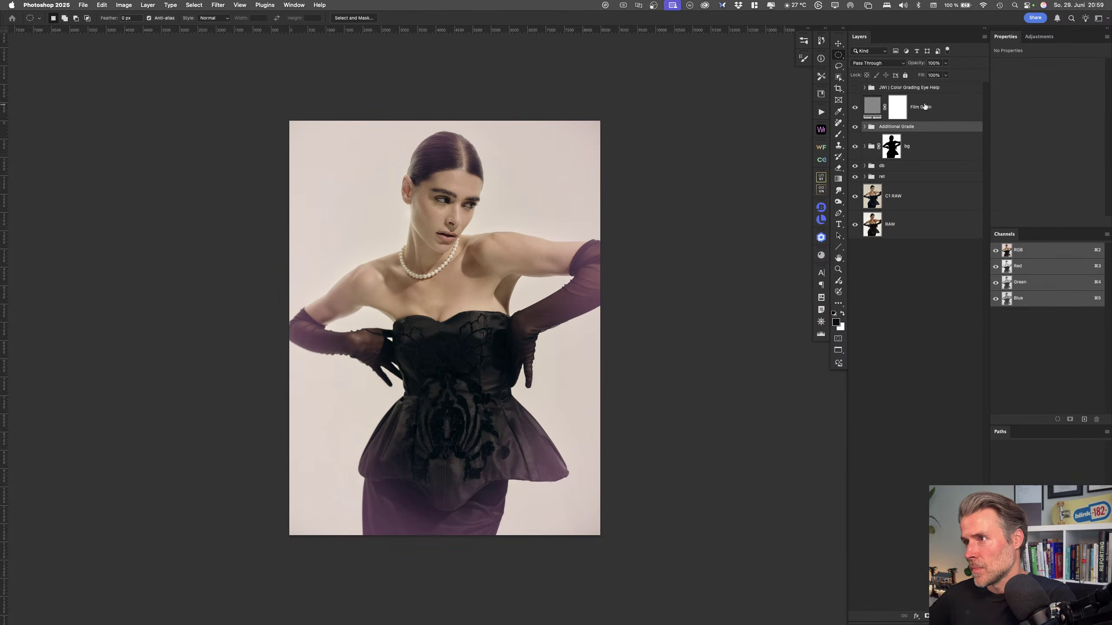
key(super+comma)
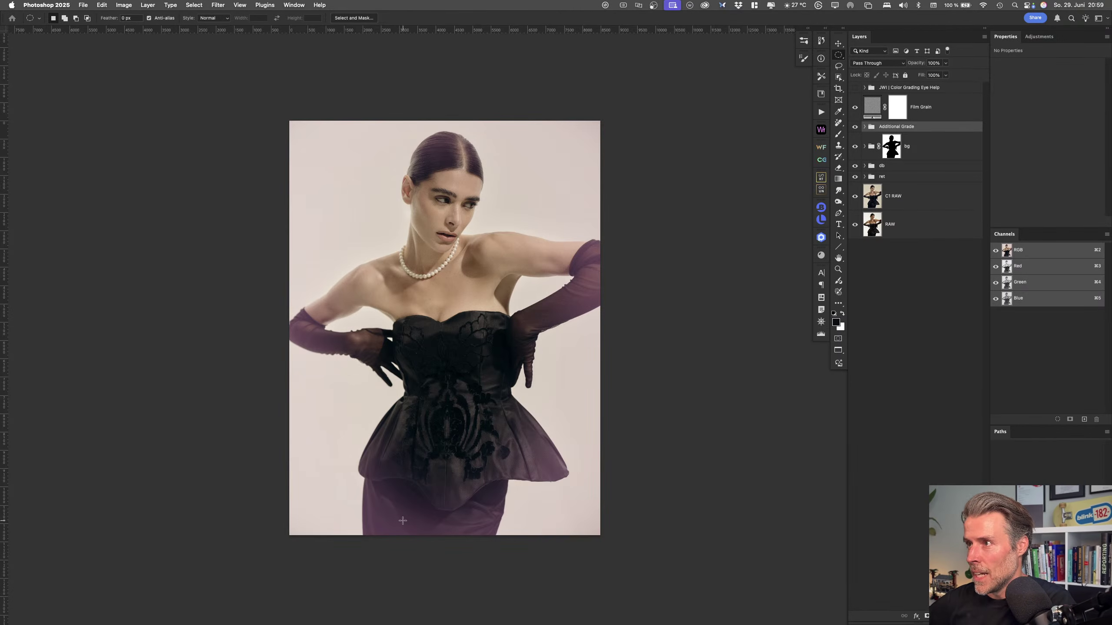
key(super+comma)
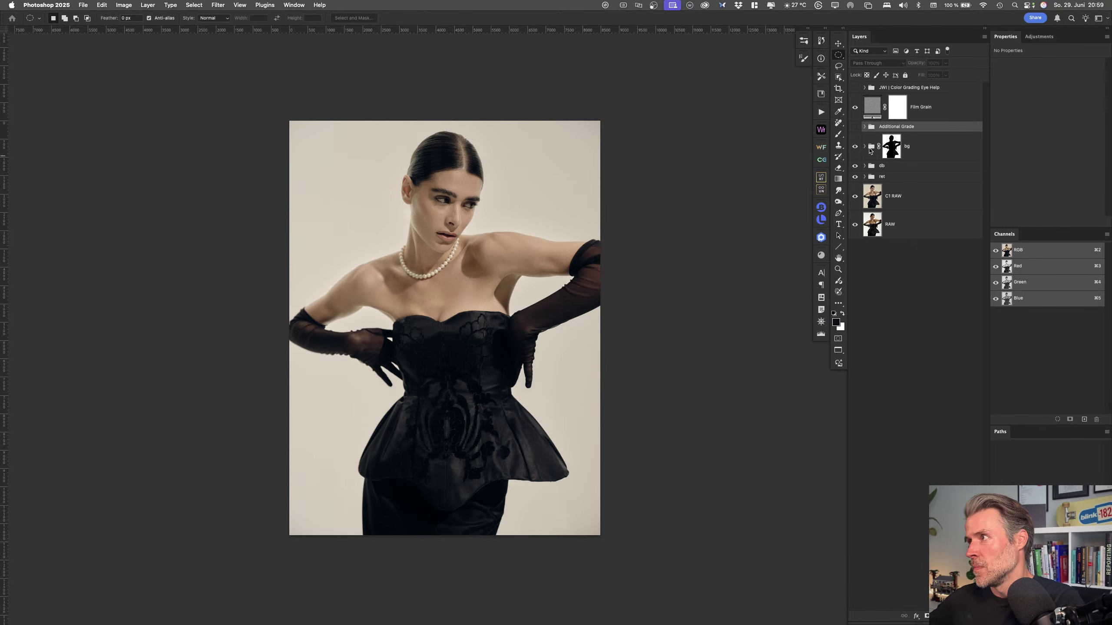
Compare the main edit with the RAW by hiding and restoring the layers from bg to C1 RAW, and show the Additional Grade group
click(920, 148)
shift+click(914, 202)
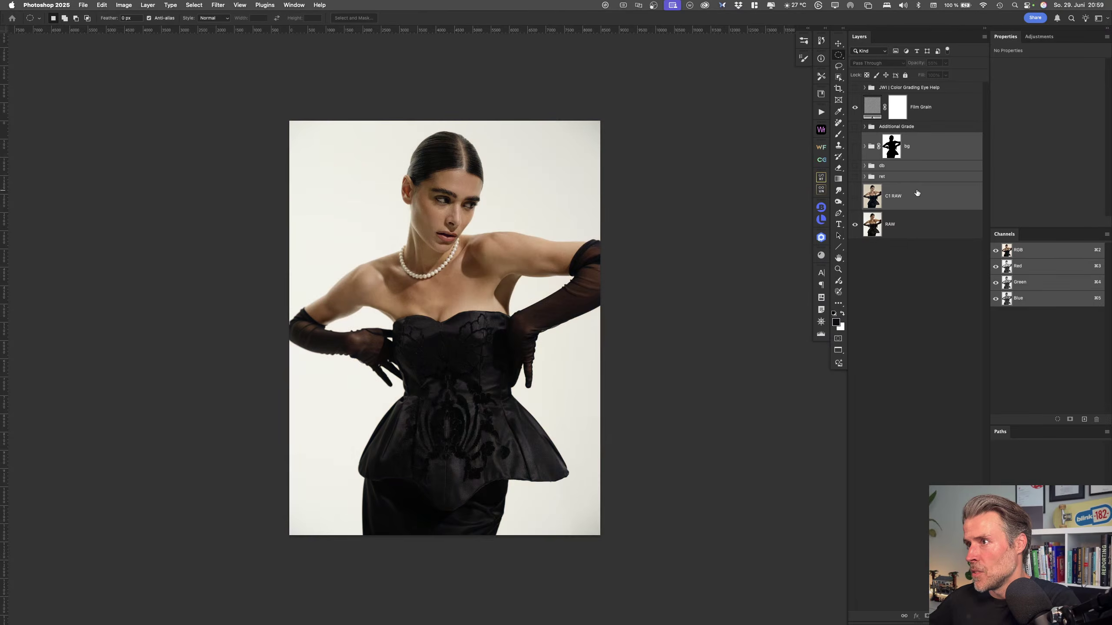
key(super+comma)
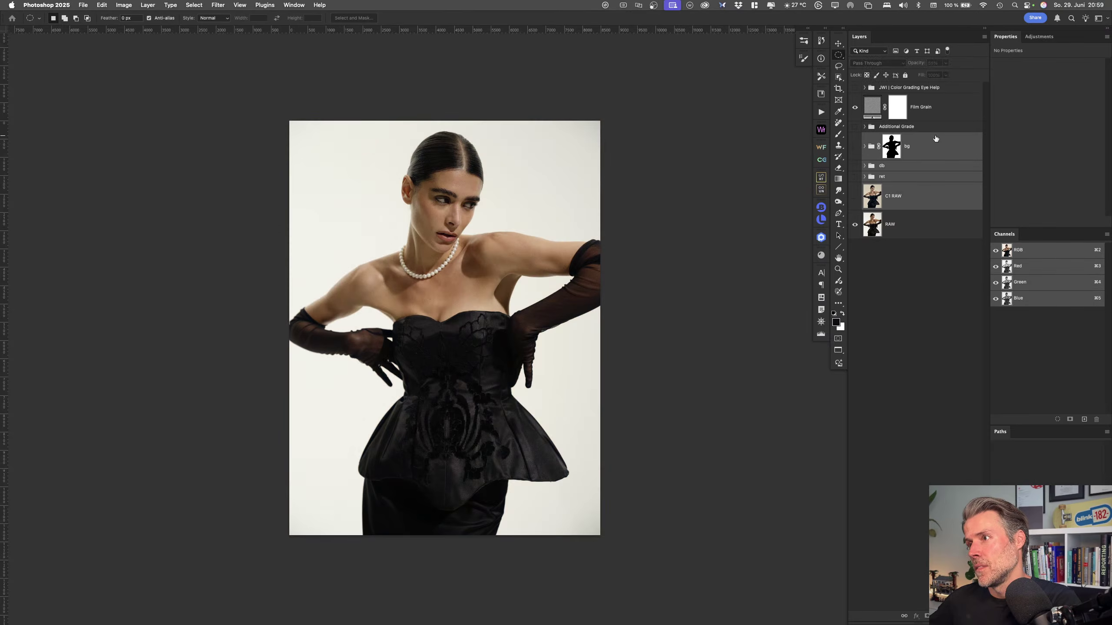
key(super+comma)
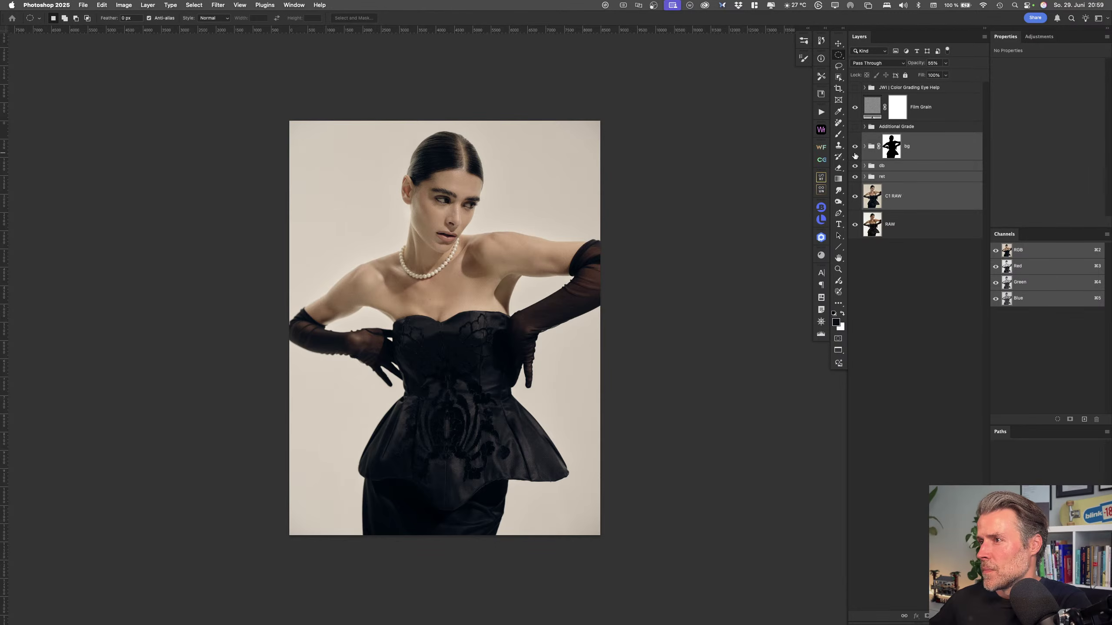
click(856, 126)
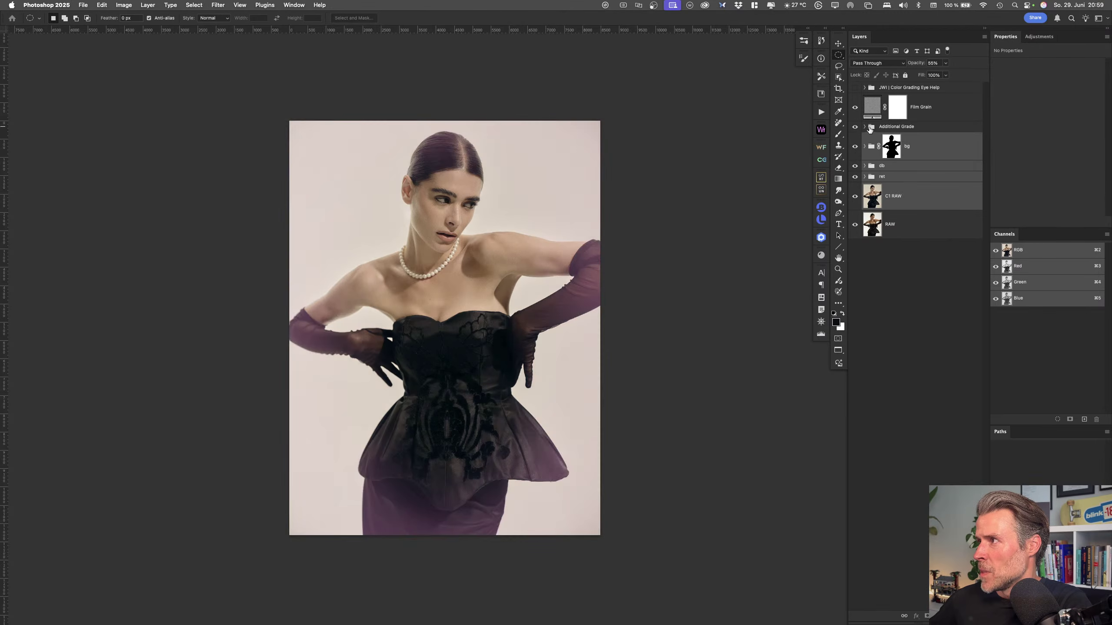
click(907, 131)
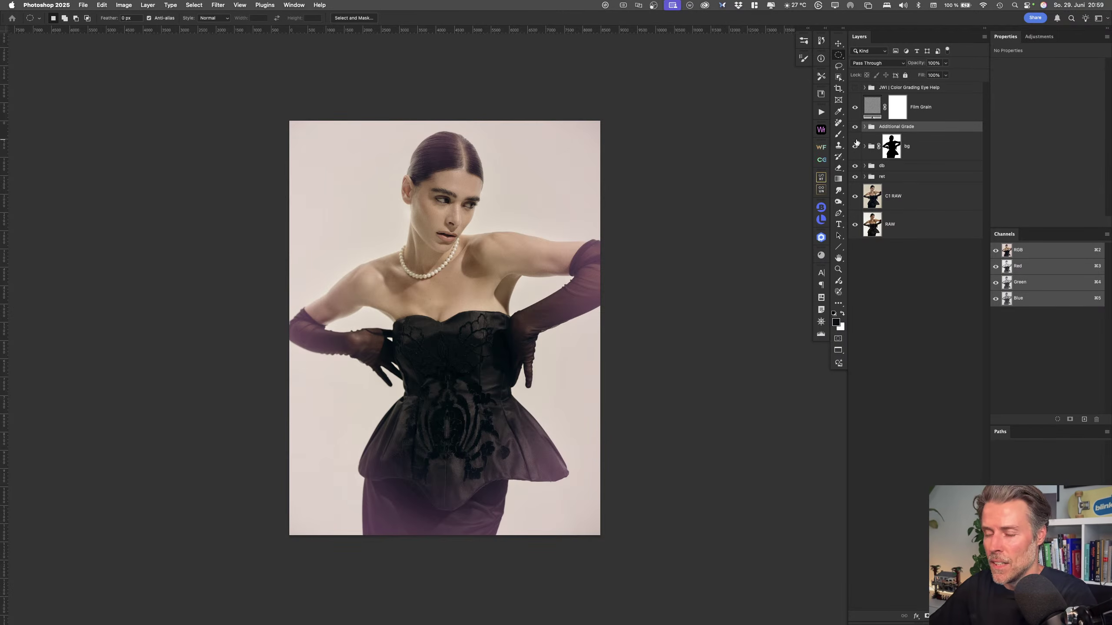
Check the hues once more with the Color Grading Eye Help overlay, and compare the image without and with the Additional Grade group
click(855, 88)
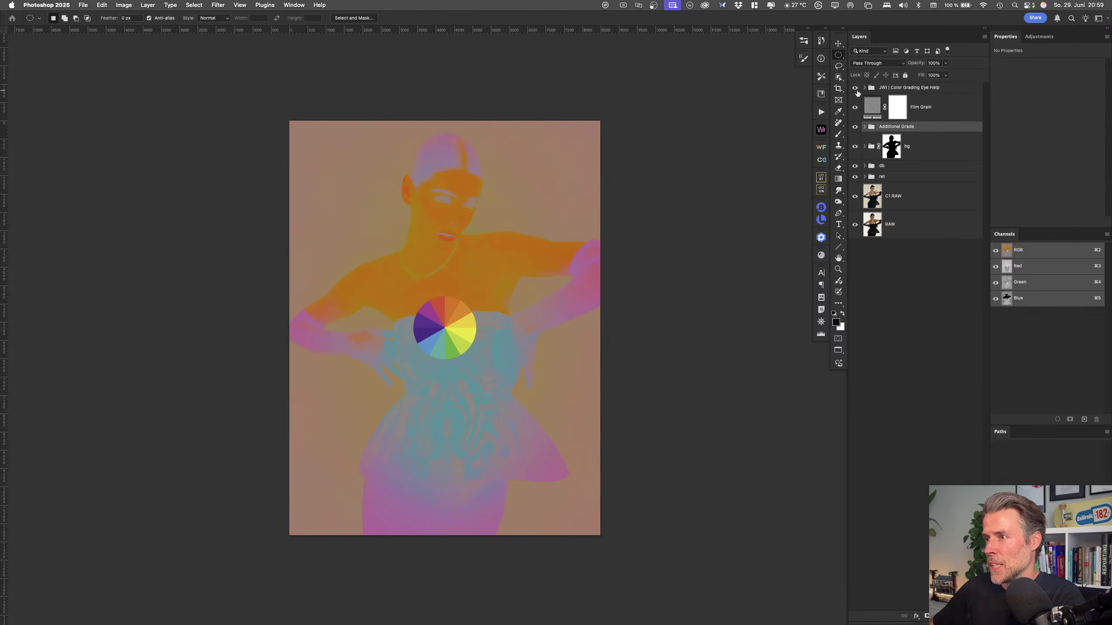
click(855, 88)
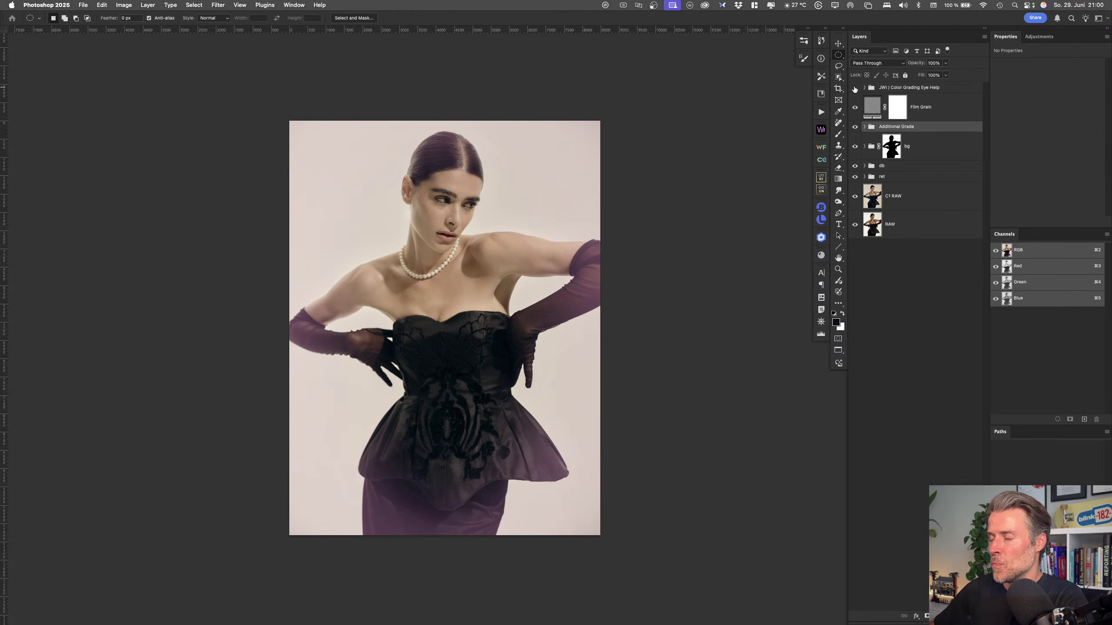
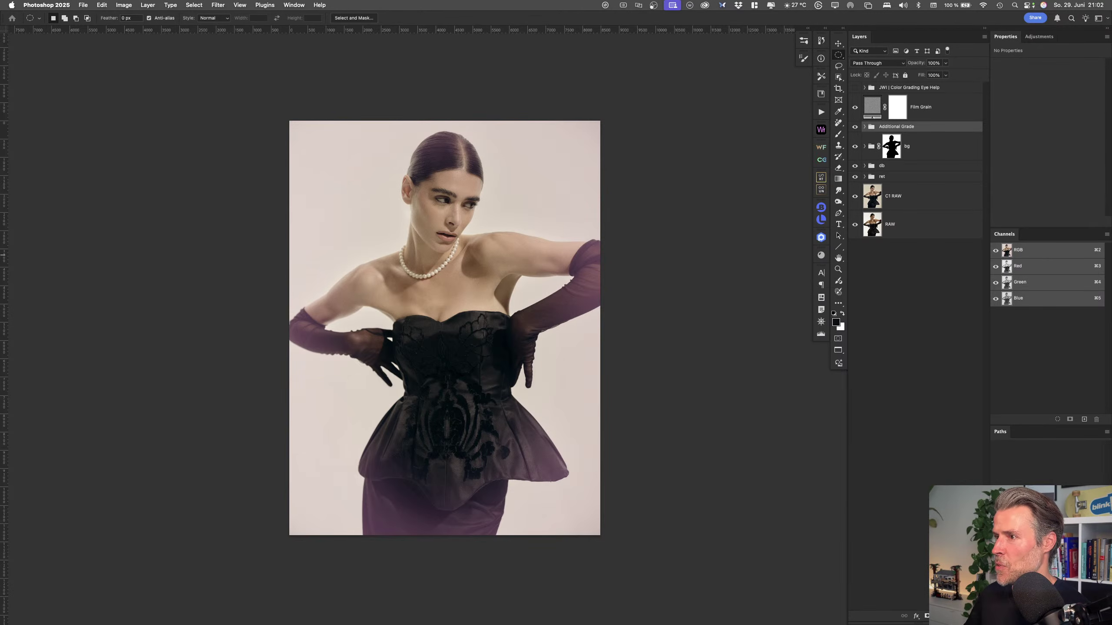
click(856, 127)
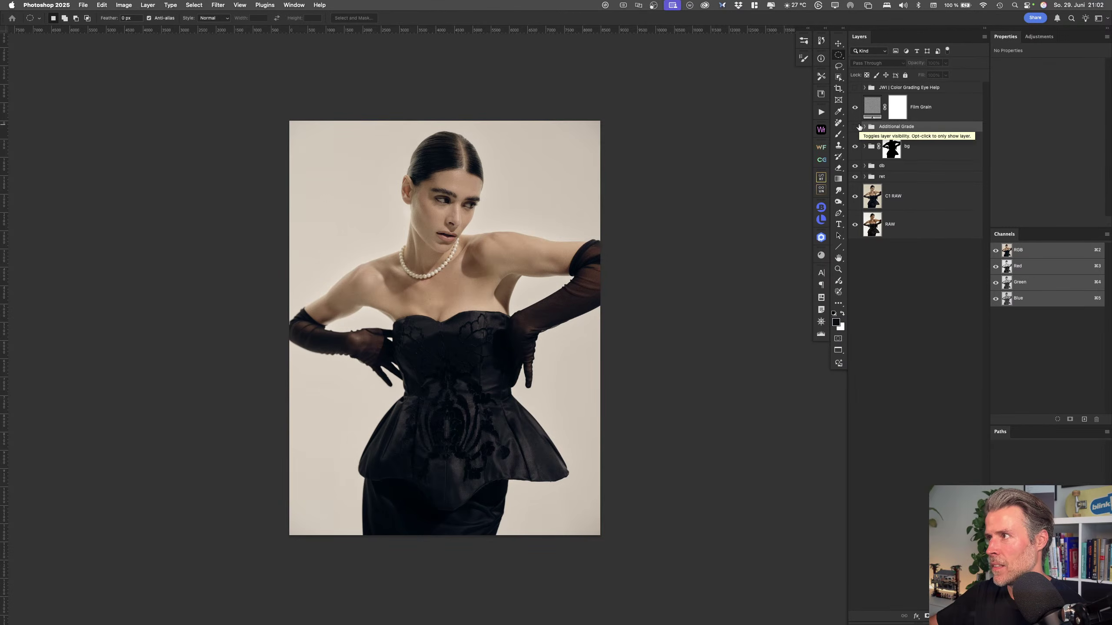
click(855, 127)
Try resetting the RGB black point of Curves 2 to output 0, undo it, and reduce that layer's opacity to 60%
click(864, 127)
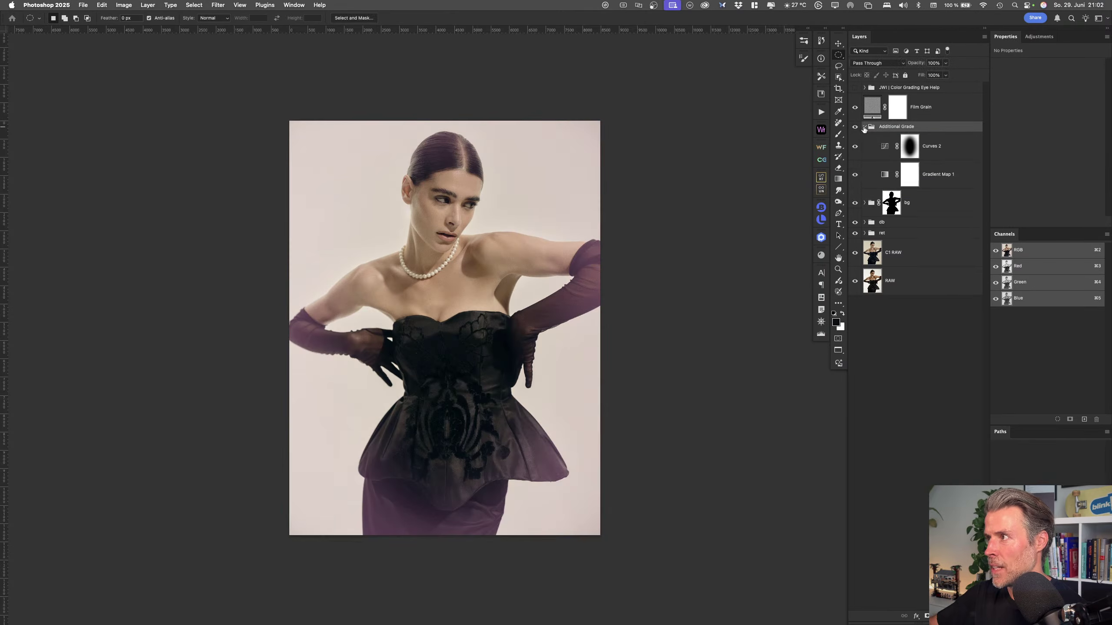
click(881, 153)
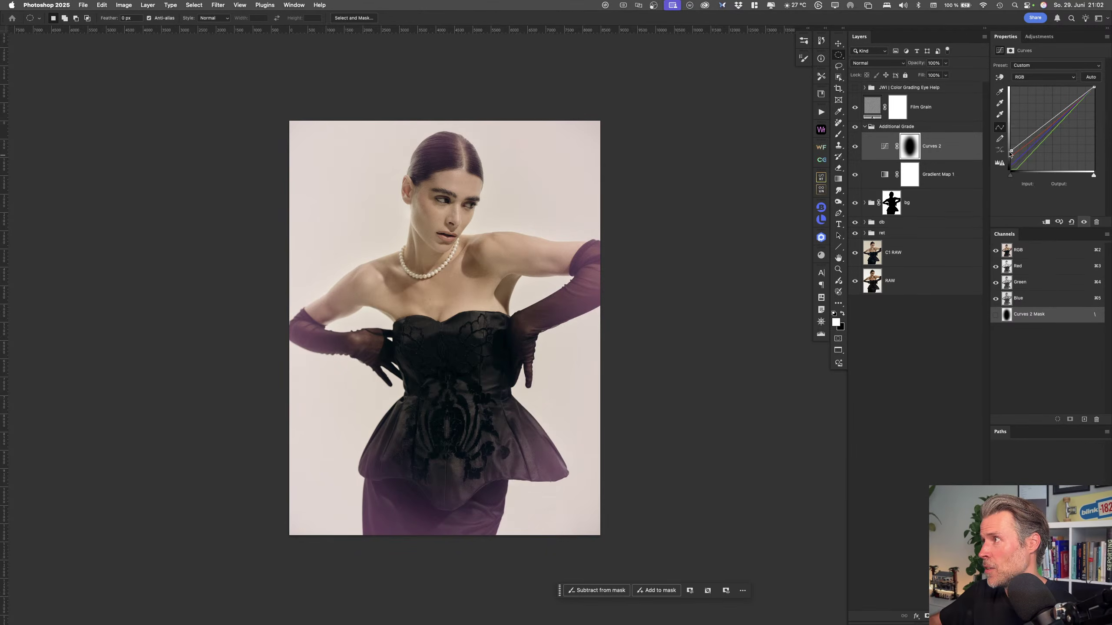
drag(1012, 150, 986, 202)
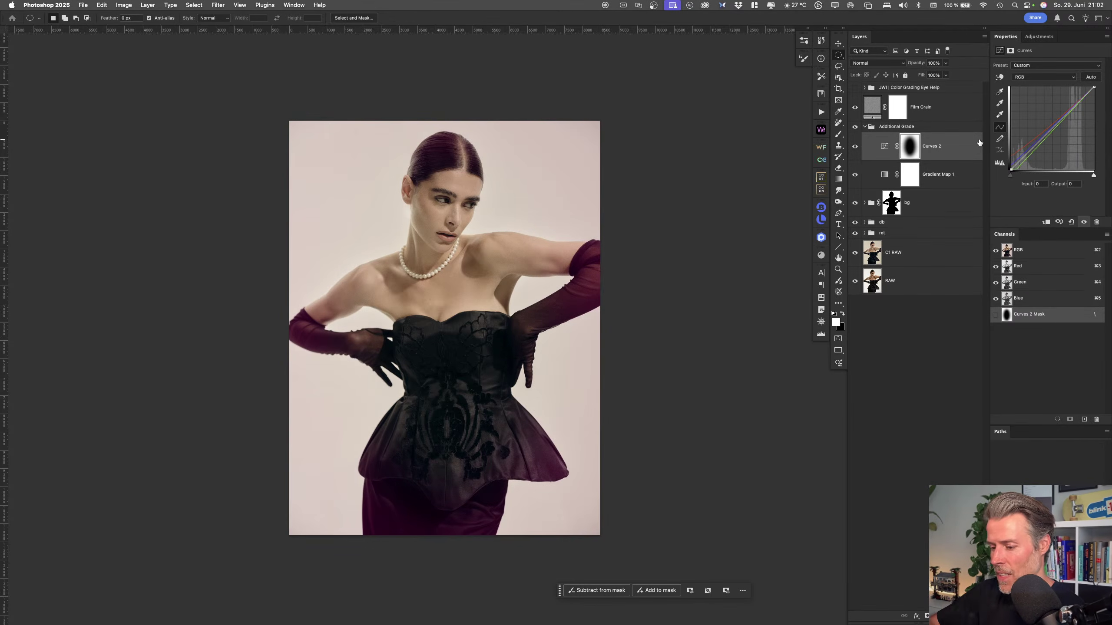
key(super+z)
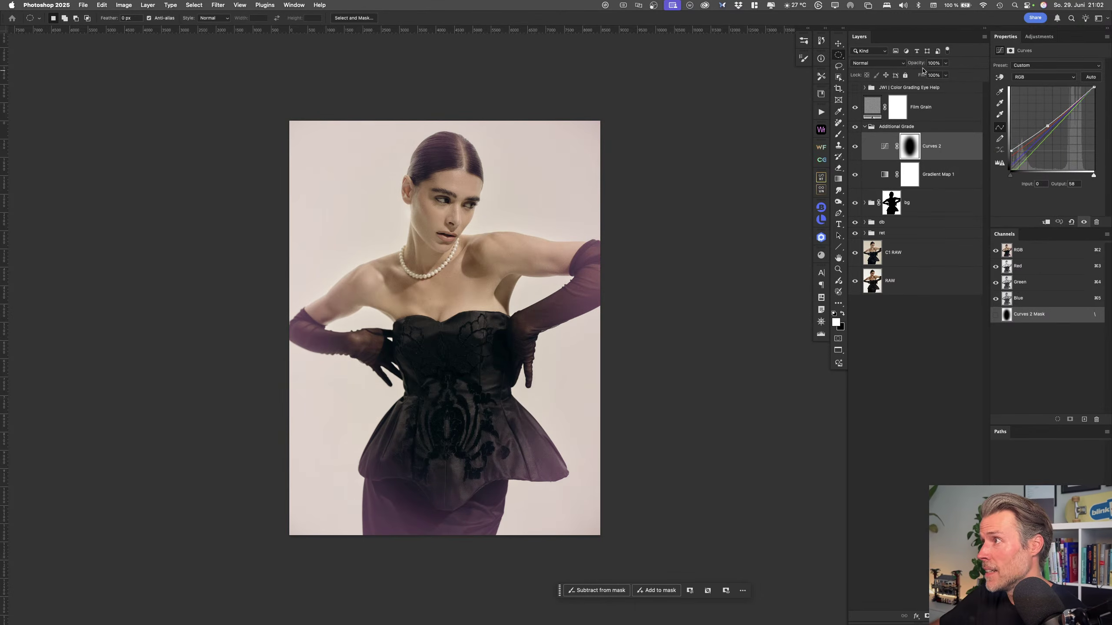
drag(920, 62, 904, 66)
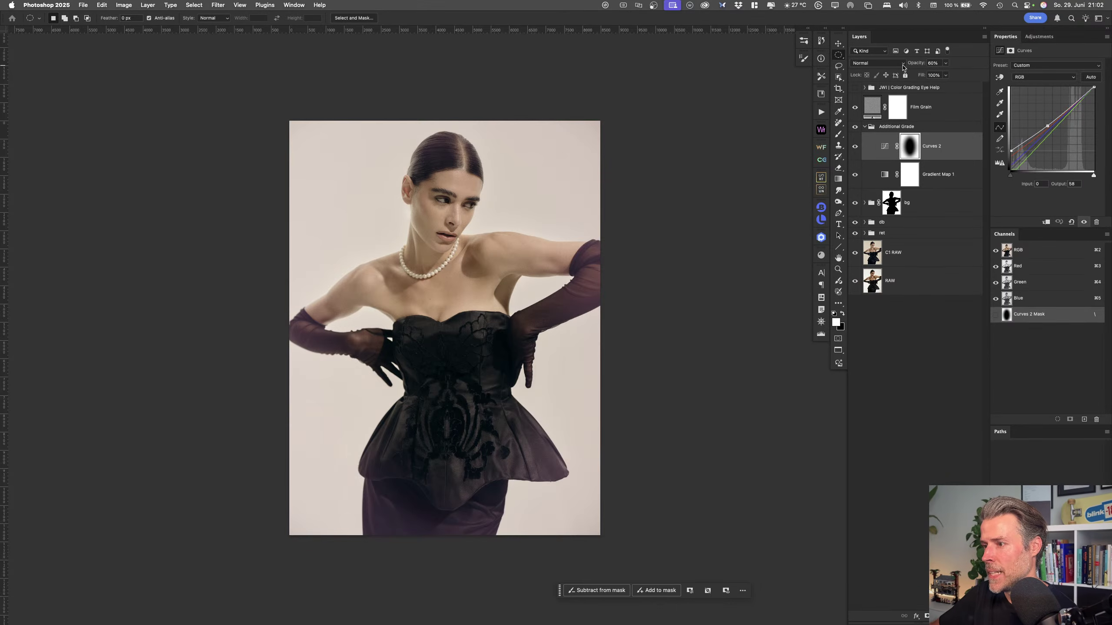
click(864, 126)
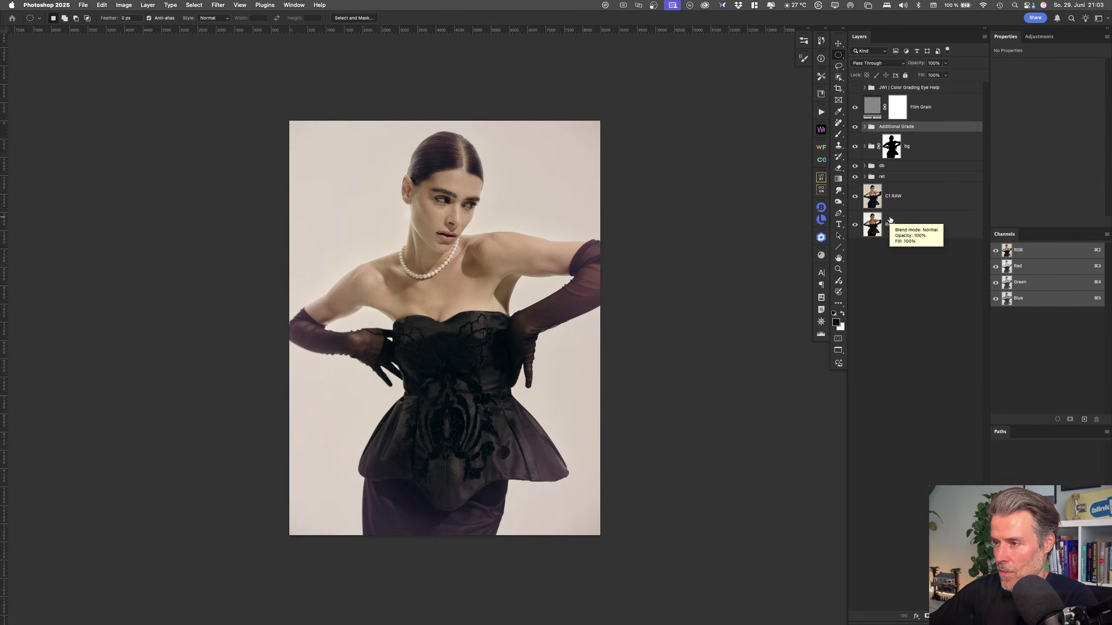
key(super+plus)
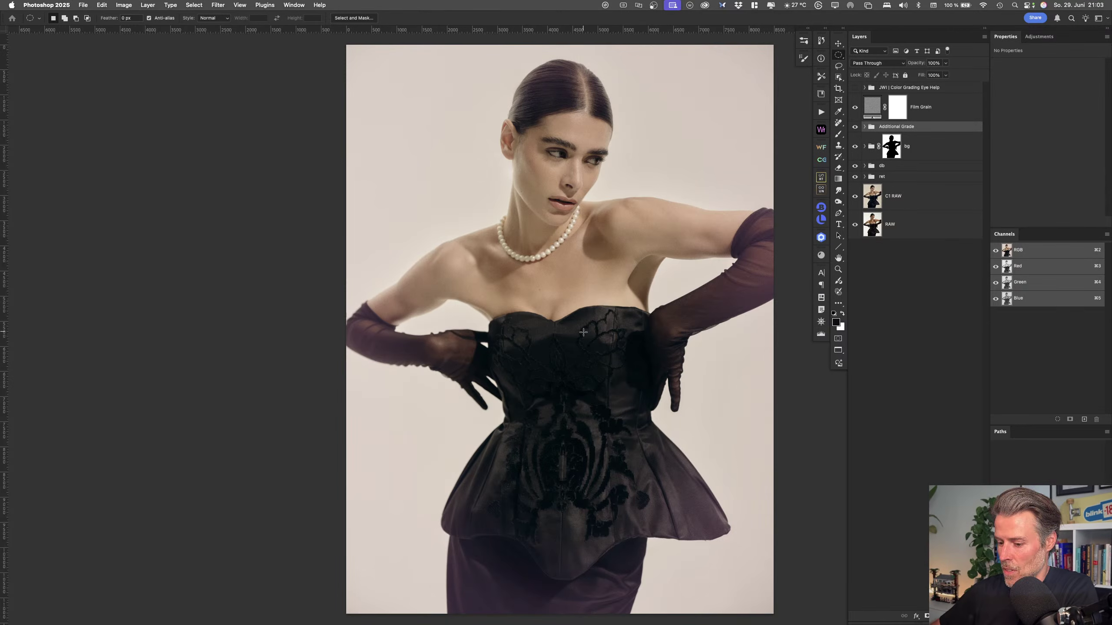
drag(590, 328, 548, 325)
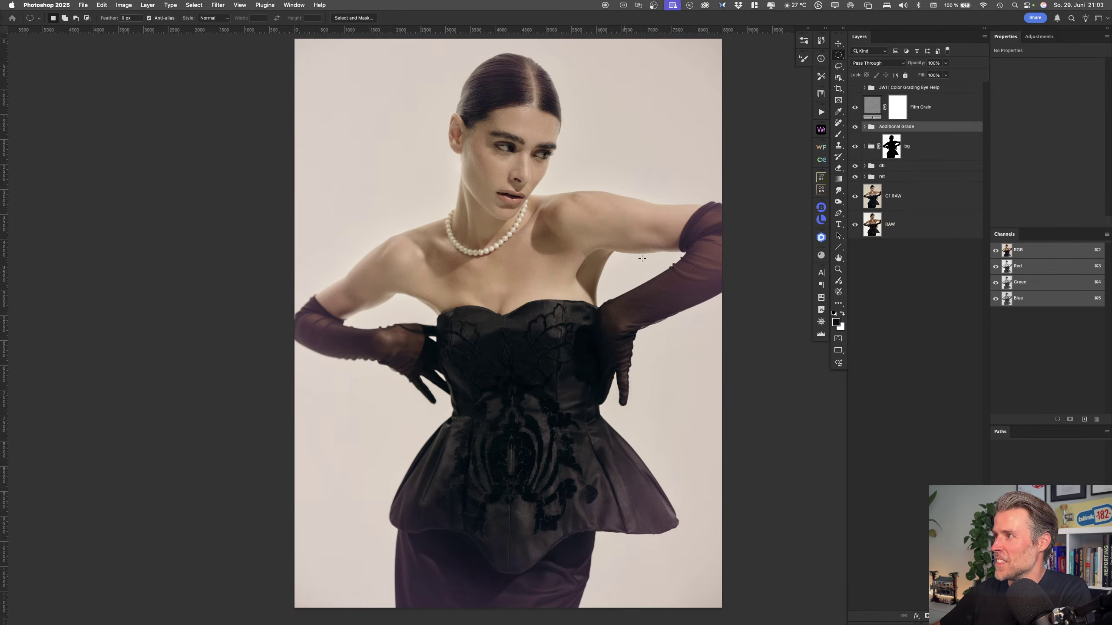